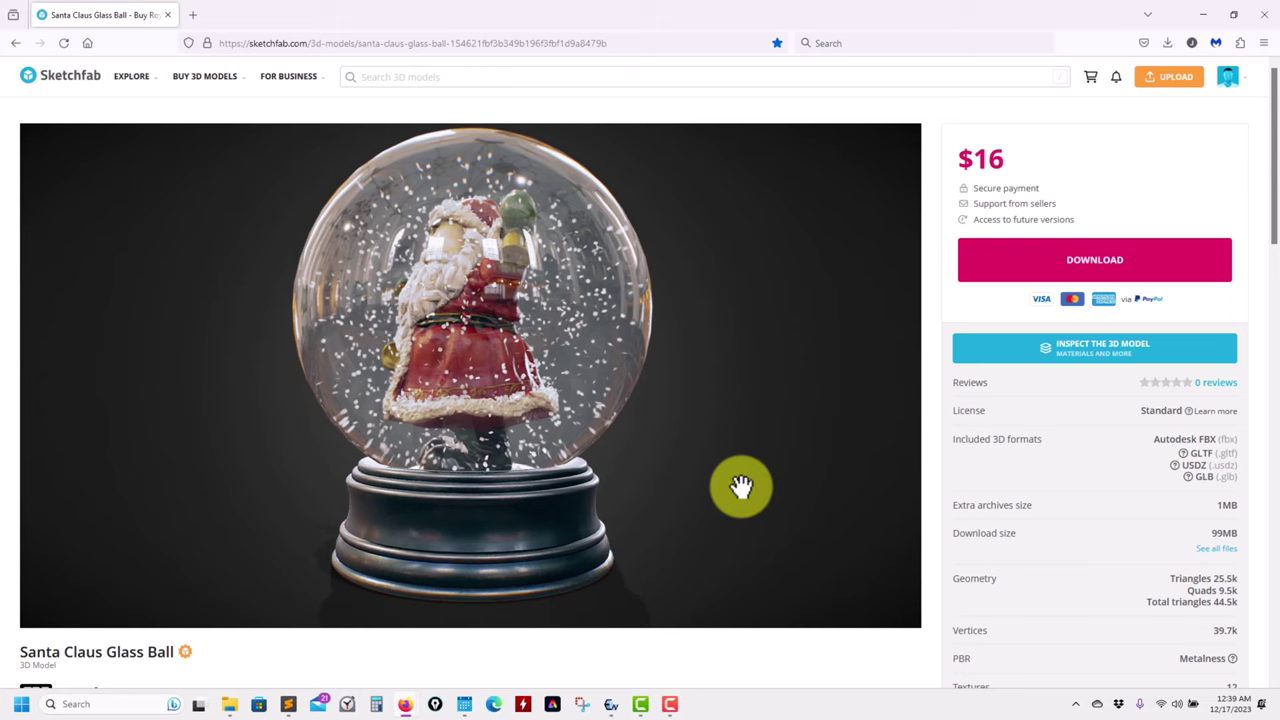
Examine the Santa Claus Glass Ball model on the Sketchfab page from several sides and up close.
left_click_drag(629, 457, 700, 437)
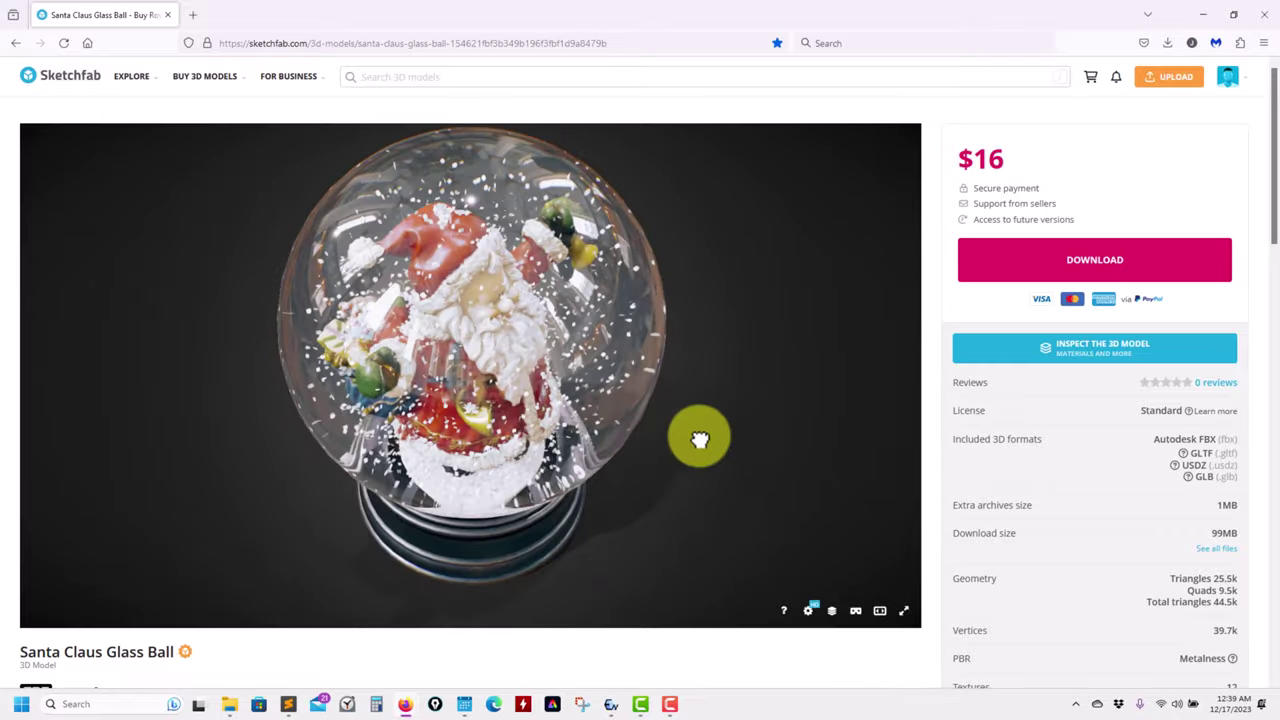
scroll(453, 268, "up", 3)
scroll(453, 268, "up", 5)
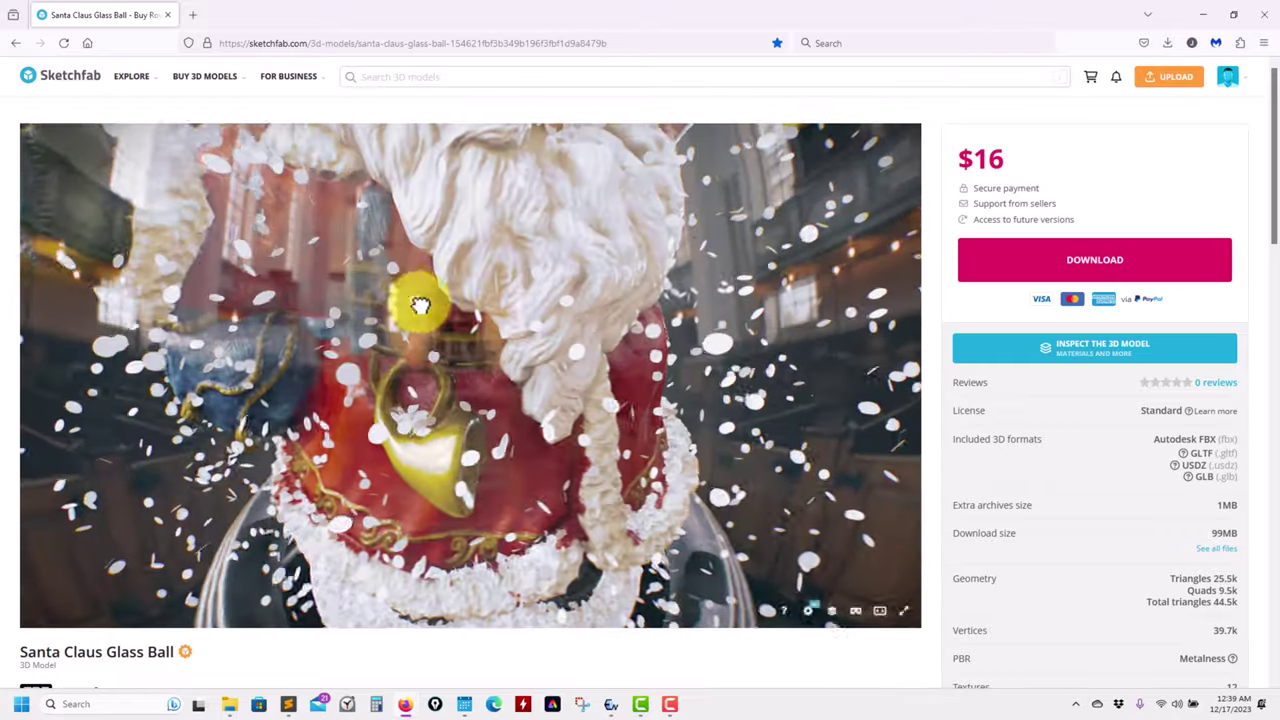
left_click_drag(414, 297, 609, 305)
scroll(526, 297, "down", 5)
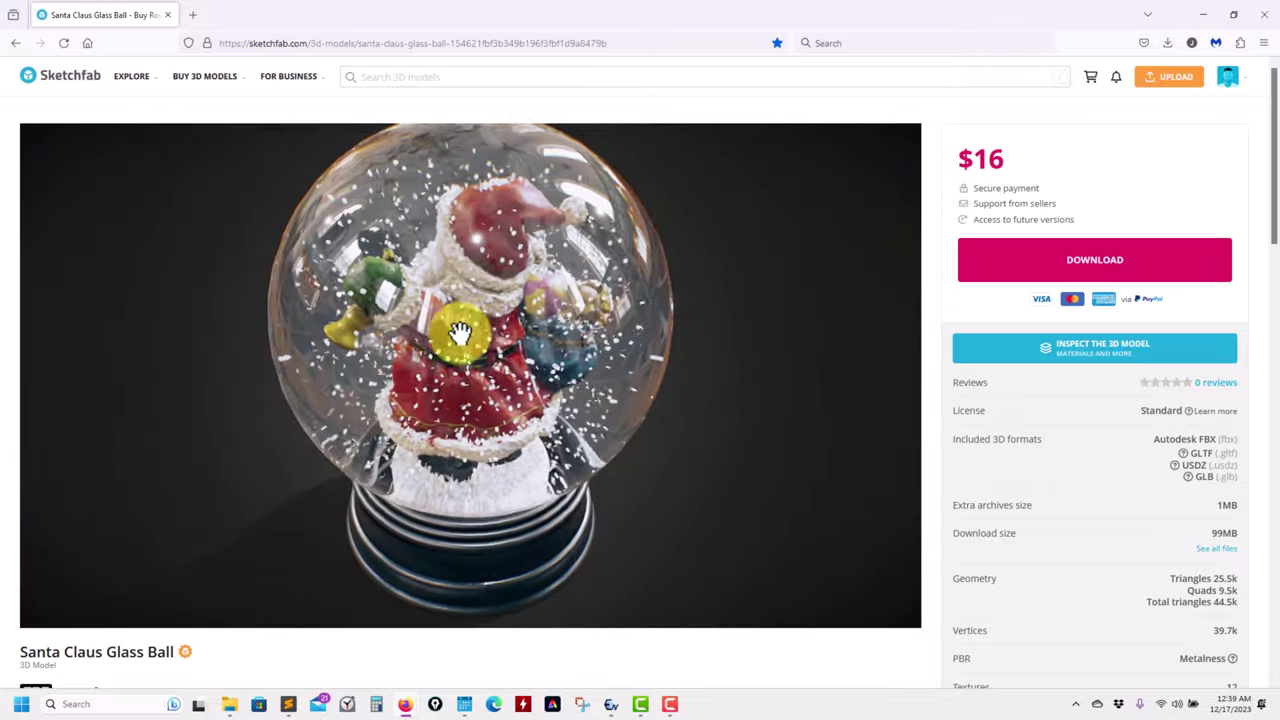
mouse_move(460, 333)
left_mouse_down()
mouse_move(666, 306)
mouse_move(474, 363)
mouse_move(500, 320)
mouse_move(410, 393)
mouse_move(266, 380)
mouse_move(640, 383)
mouse_move(540, 377)
mouse_move(426, 406)
mouse_move(486, 434)
mouse_move(689, 406)
mouse_move(663, 431)
left_mouse_up()
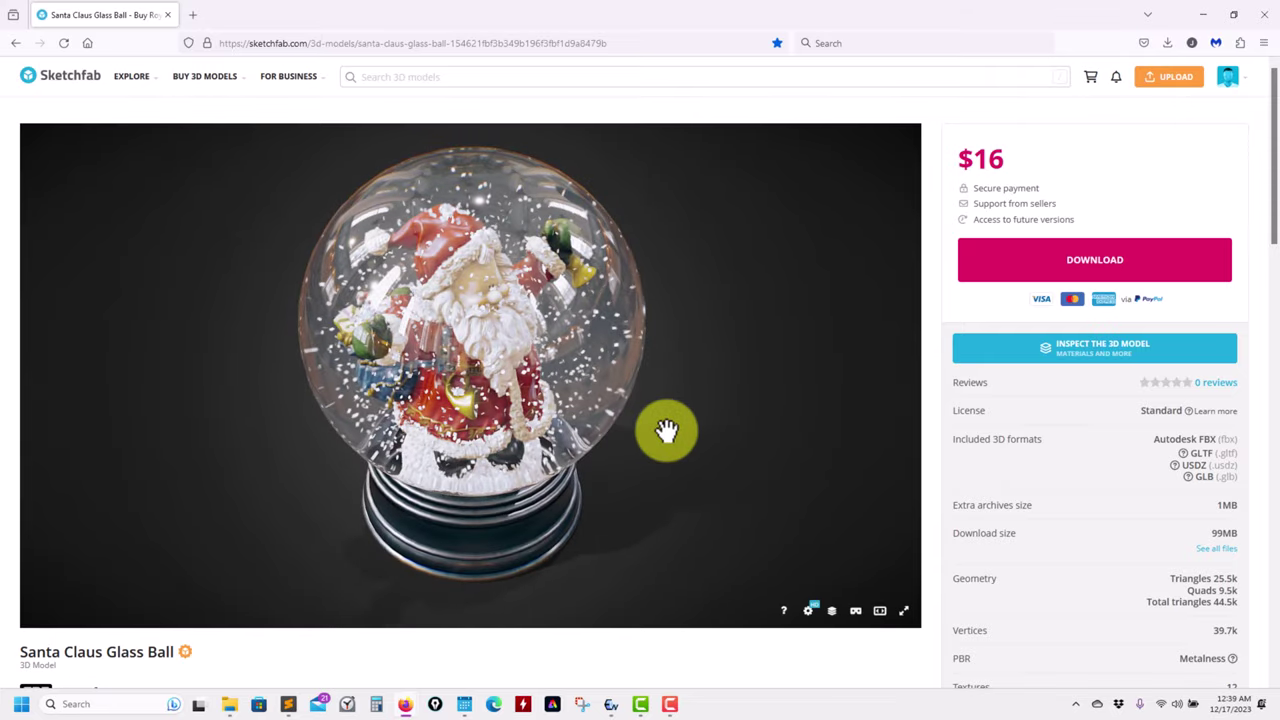
left_click_drag(600, 429, 523, 386)
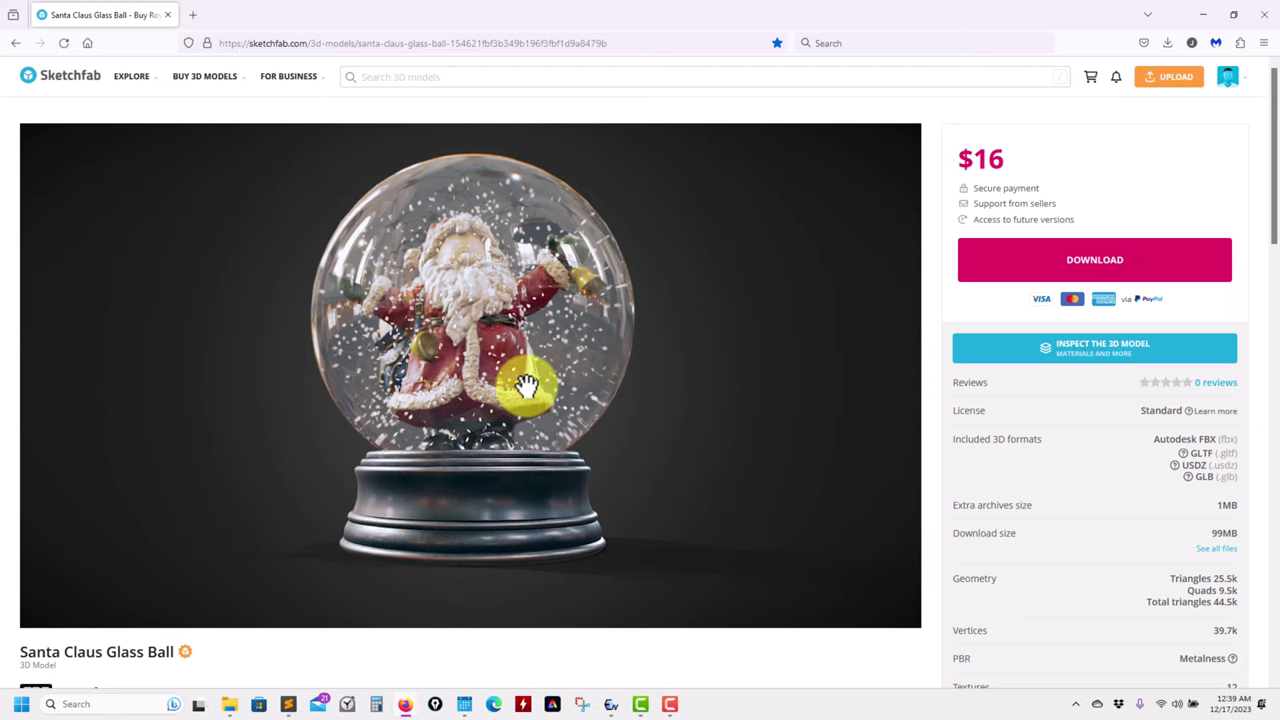
Switch to Ennova and import the geometry file SantaClaus_Glass_Ball_OBJ.obj from the xmas2023 folder.
left_click(611, 704)
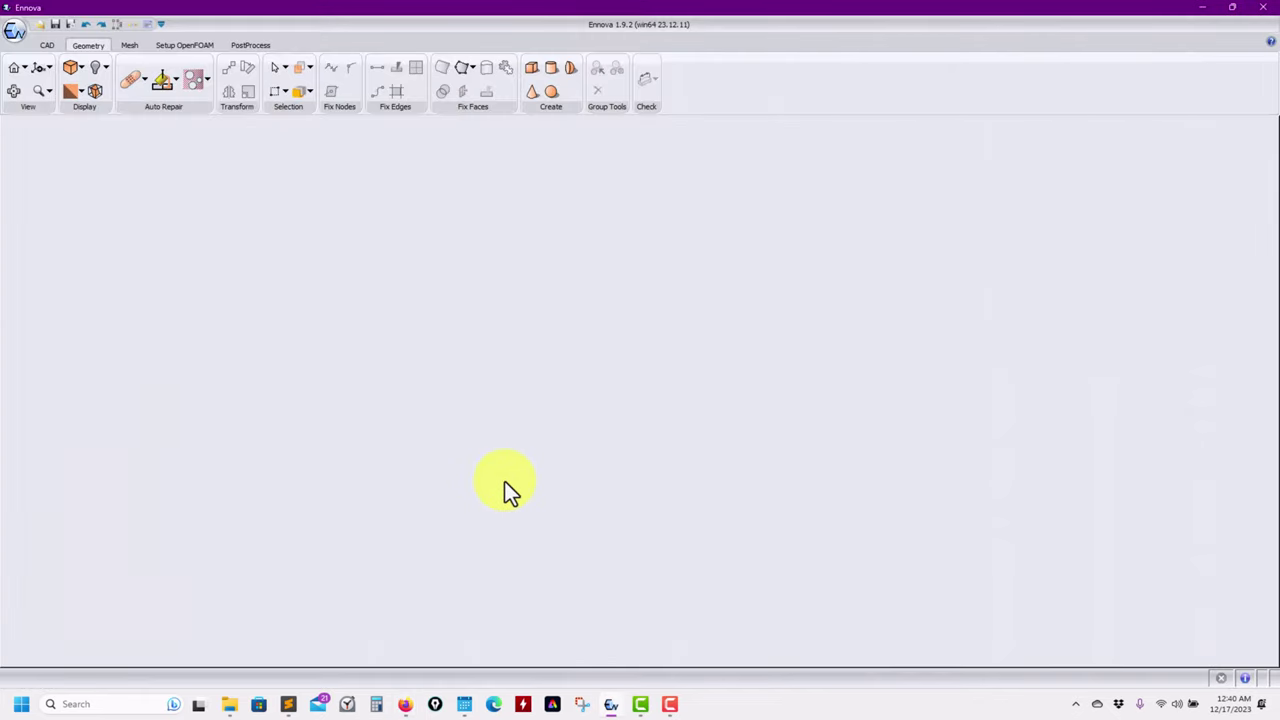
left_click(40, 25)
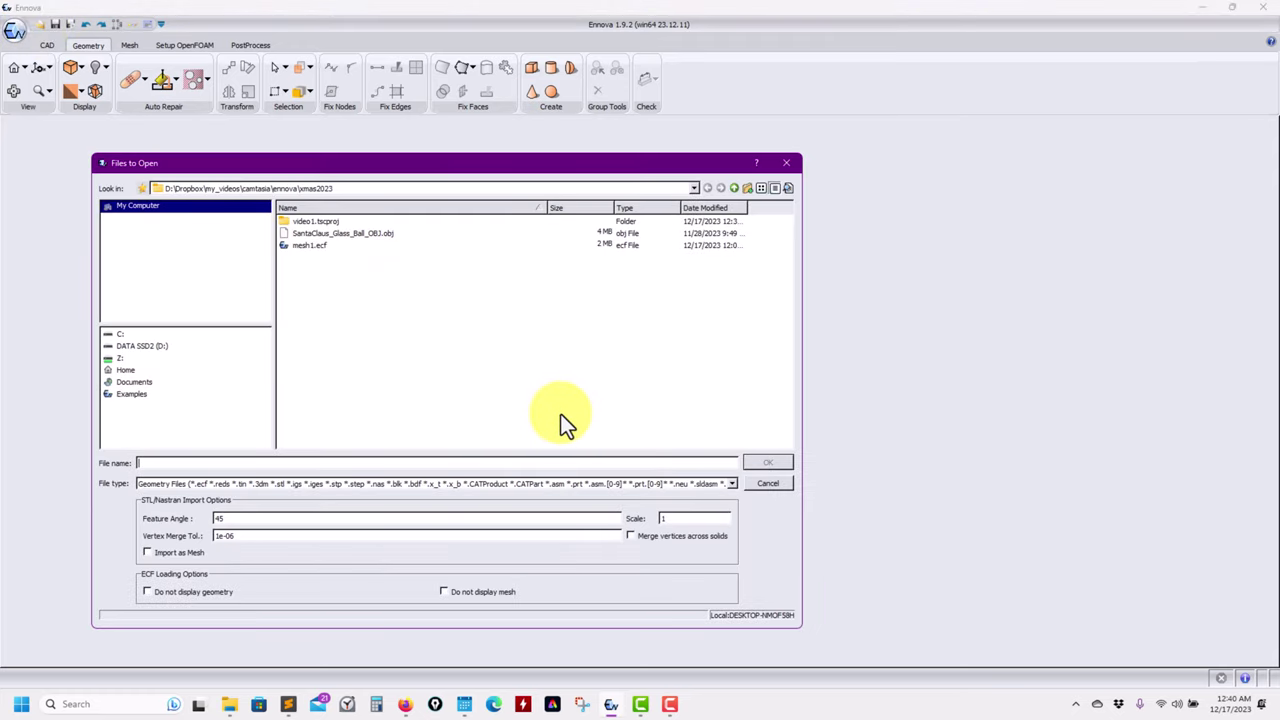
left_click(730, 485)
left_click(343, 366)
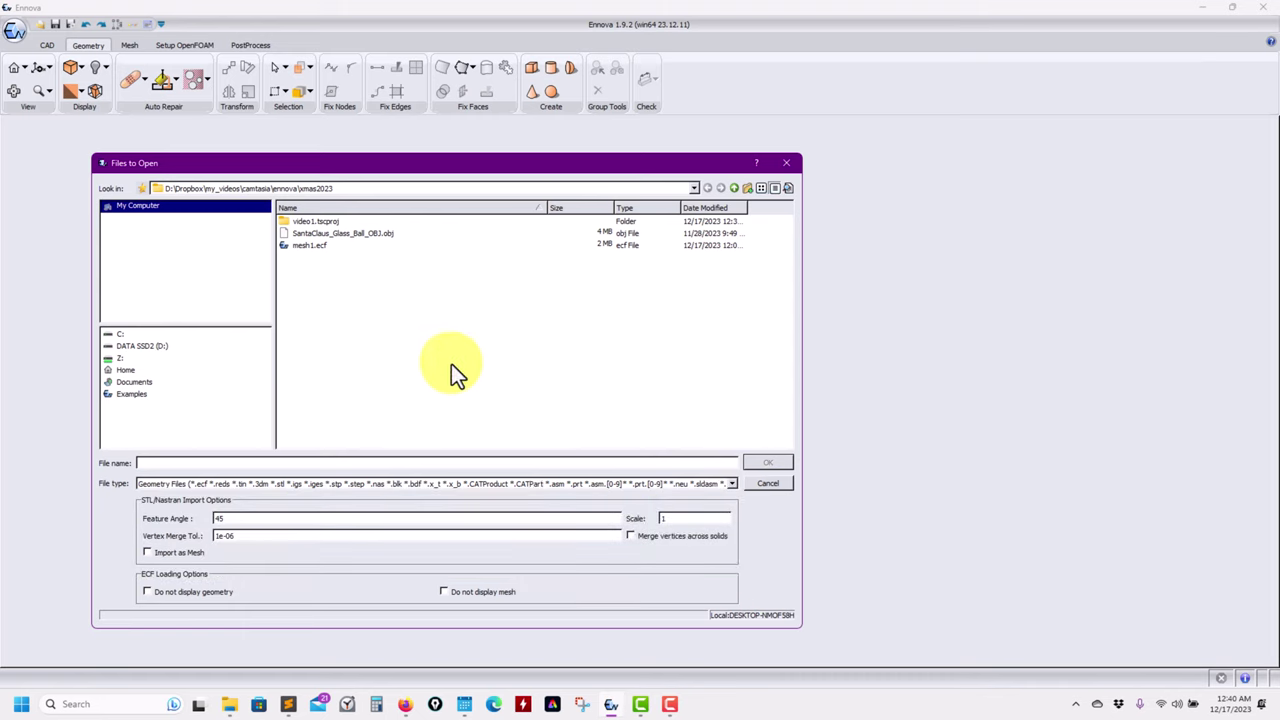
mouse_move(406, 703)
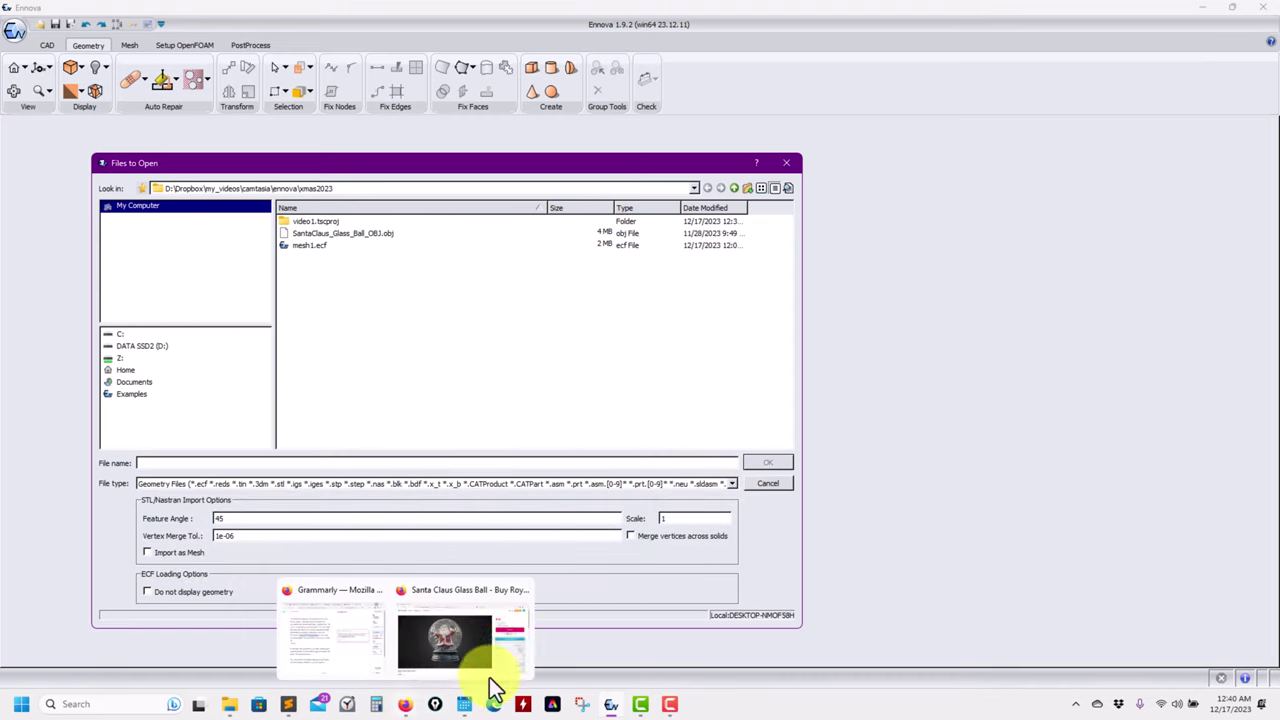
left_click(480, 655)
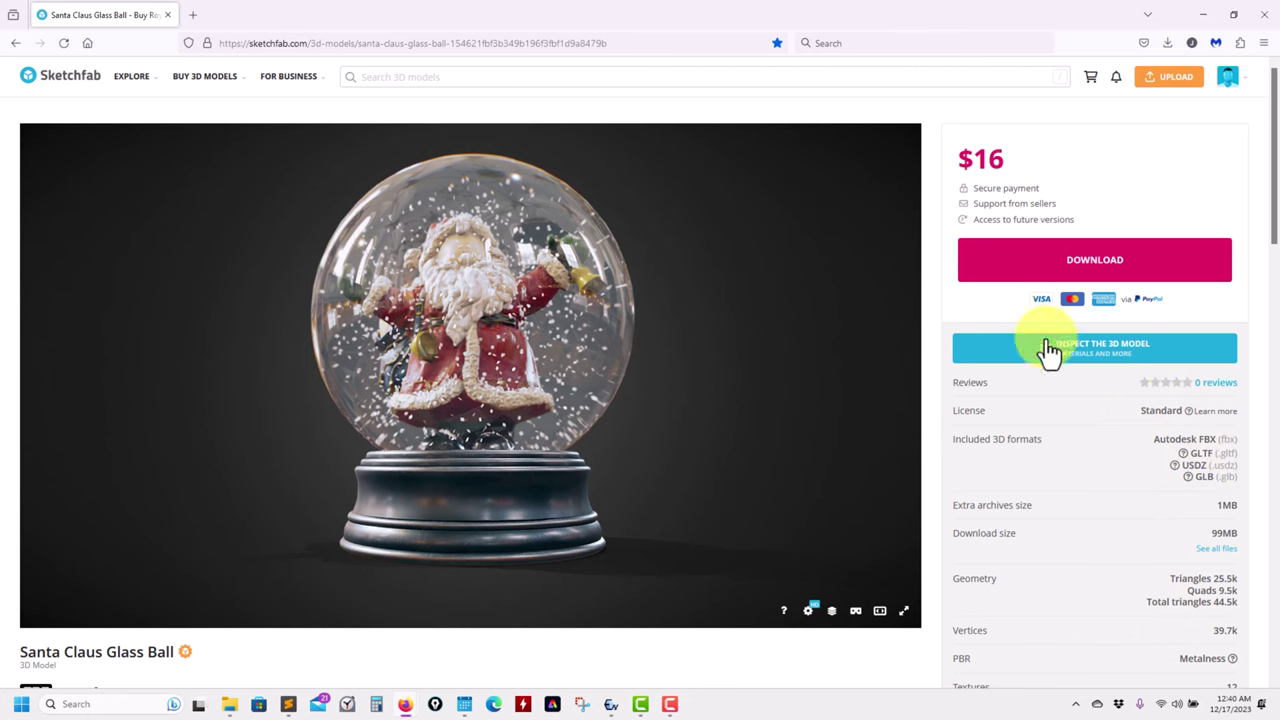
left_click(1203, 14)
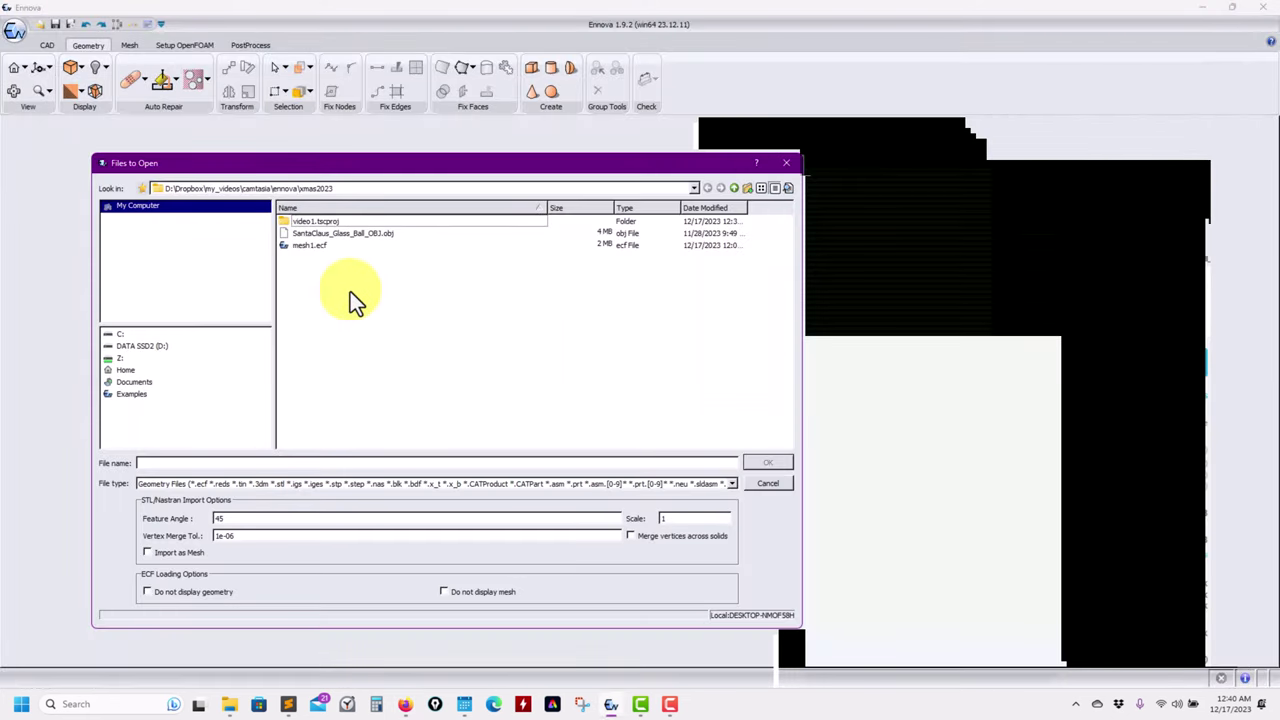
left_click(350, 237)
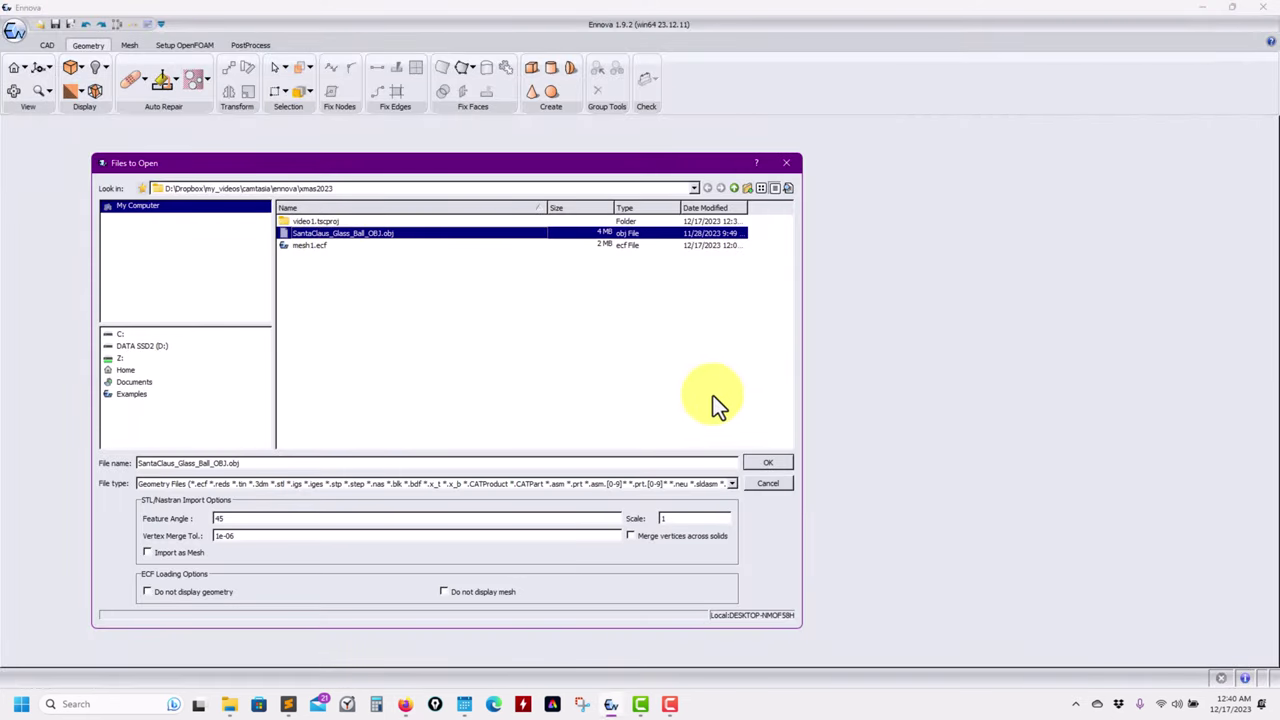
left_click(765, 463)
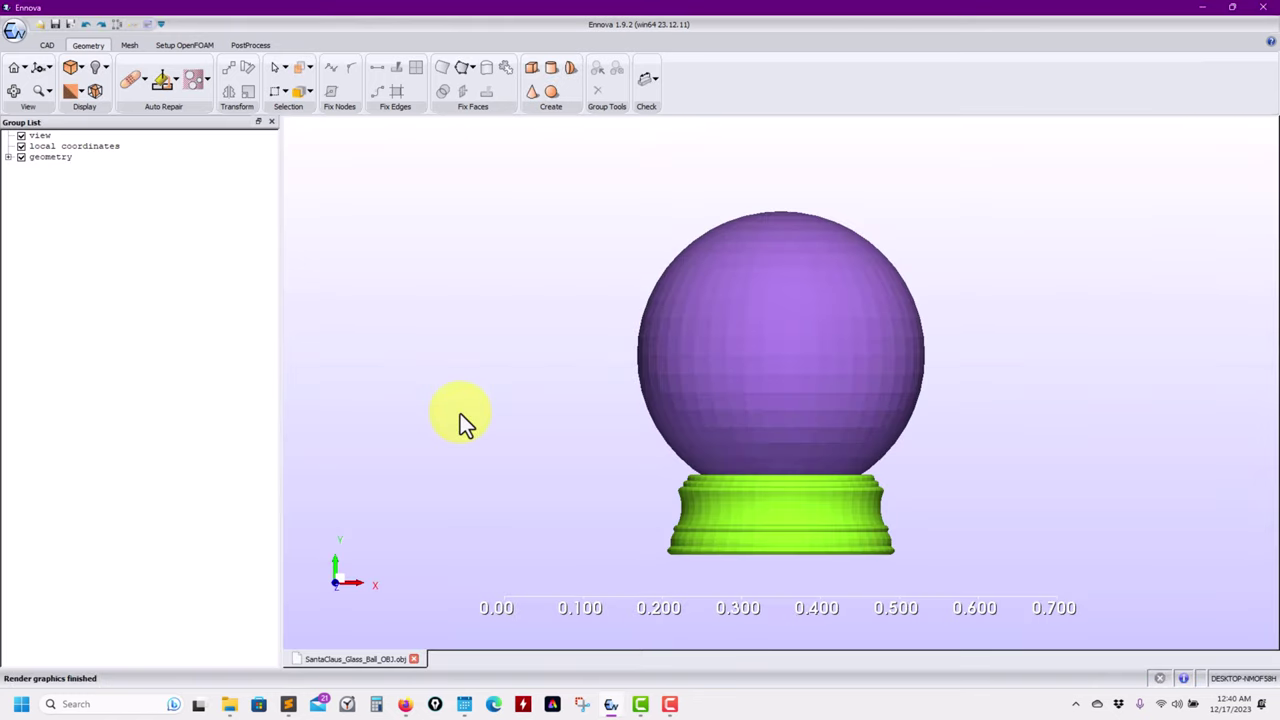
Expand the geometry groups in the group list and make the imported model display as transparent.
left_click(8, 157)
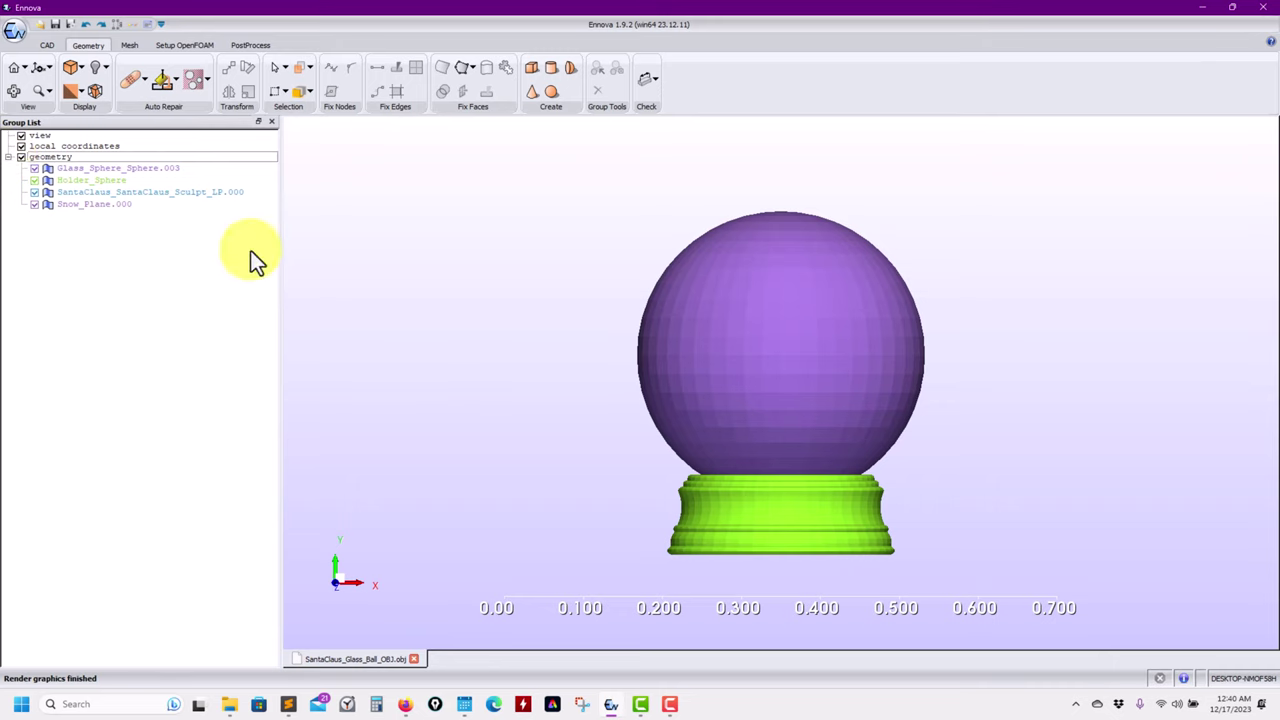
scroll(735, 405, "up", 5)
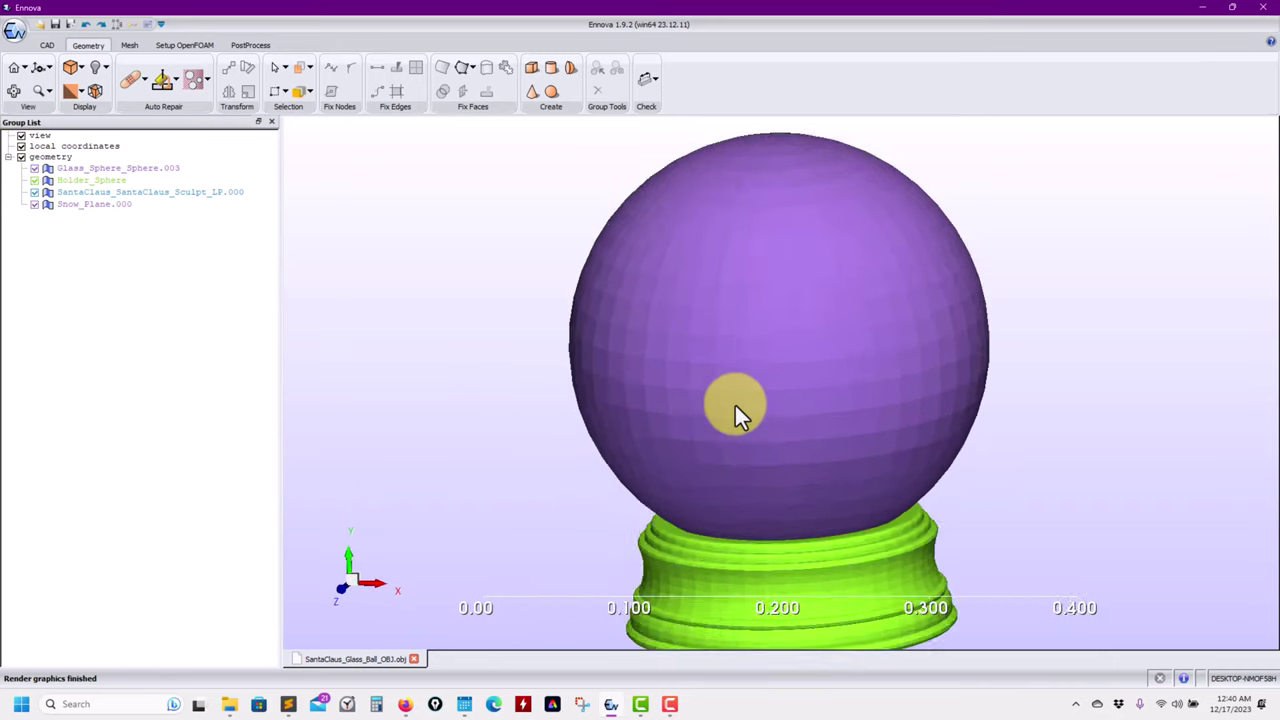
scroll(707, 403, "down", 3)
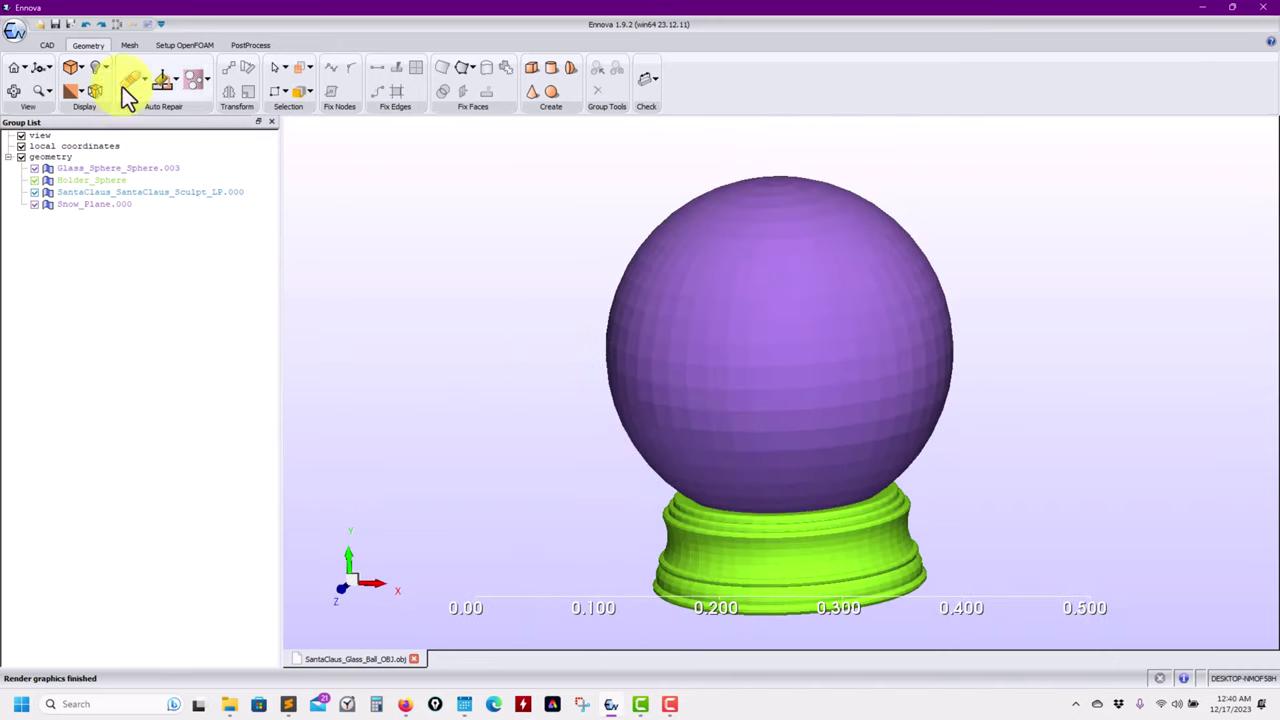
left_click(107, 66)
left_click(125, 185)
Examine the Santa figure, snow flakes, glass sphere and holder through the transparent model from several angles.
left_click_drag(329, 257, 712, 420)
scroll(775, 428, "up", 3)
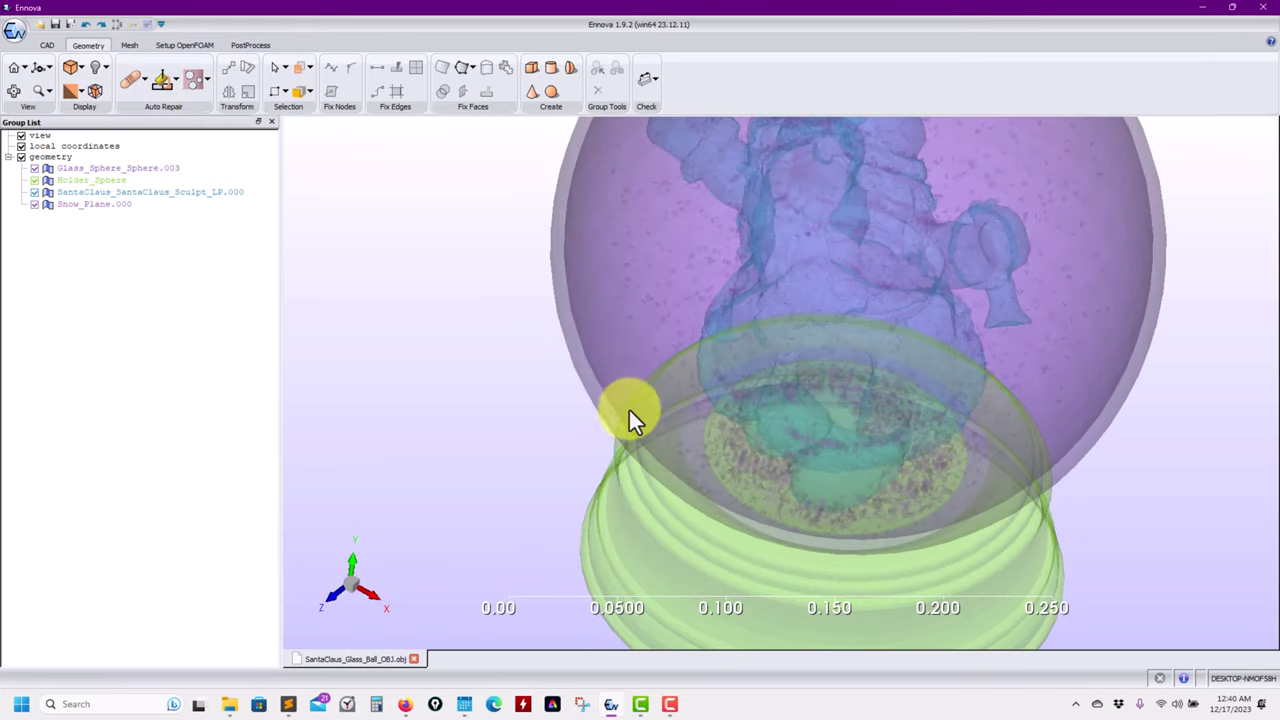
left_click_drag(629, 420, 553, 430)
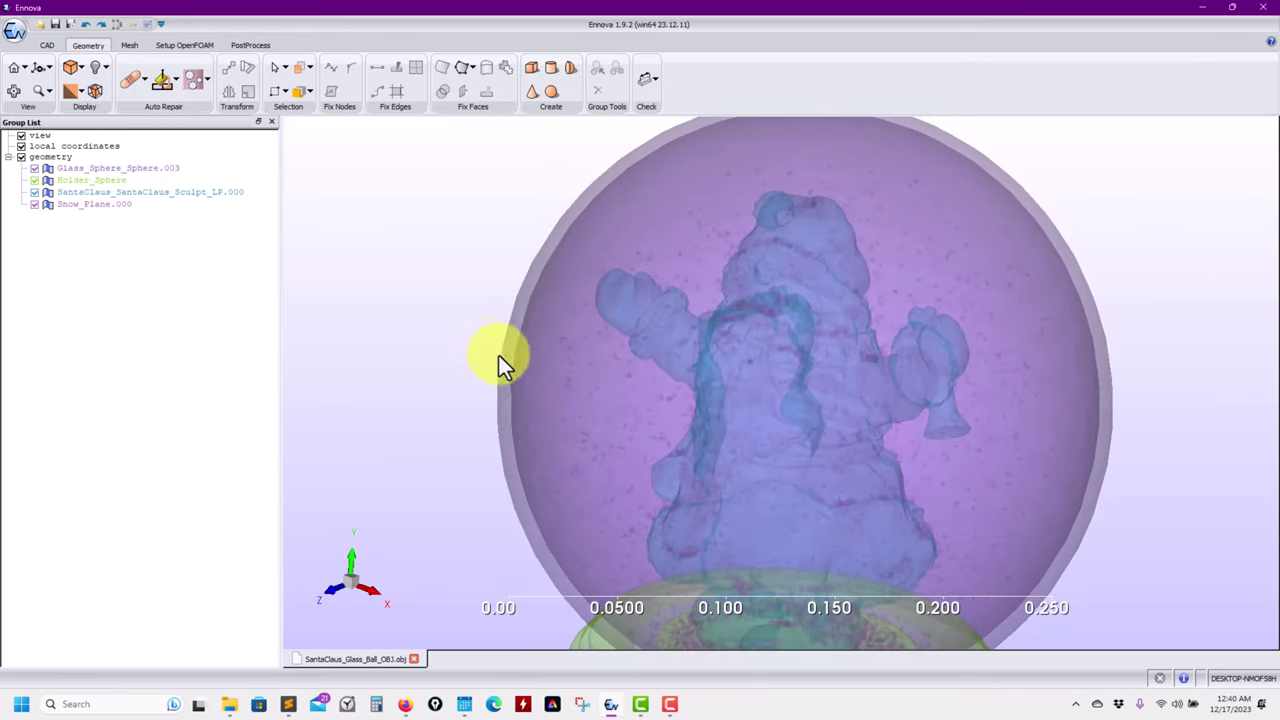
left_click_drag(499, 355, 657, 253)
left_click_drag(608, 178, 604, 473)
scroll(598, 431, "up", 2)
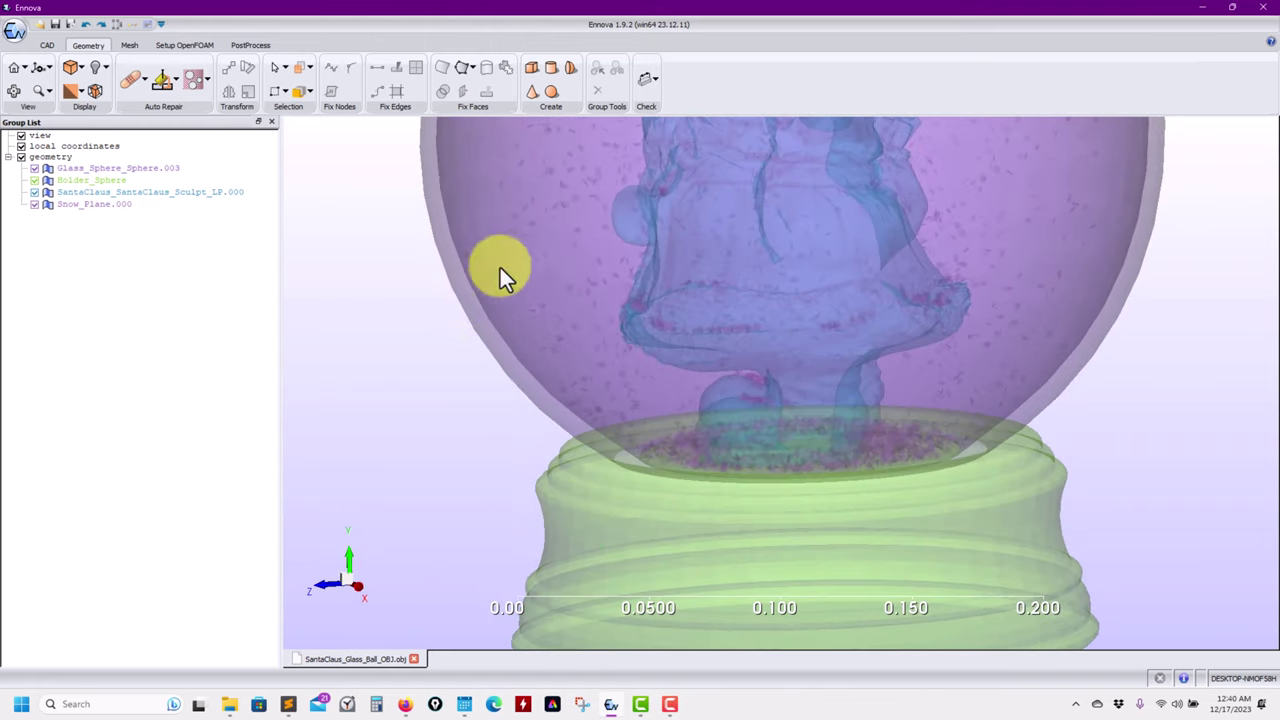
left_click_drag(604, 266, 583, 435)
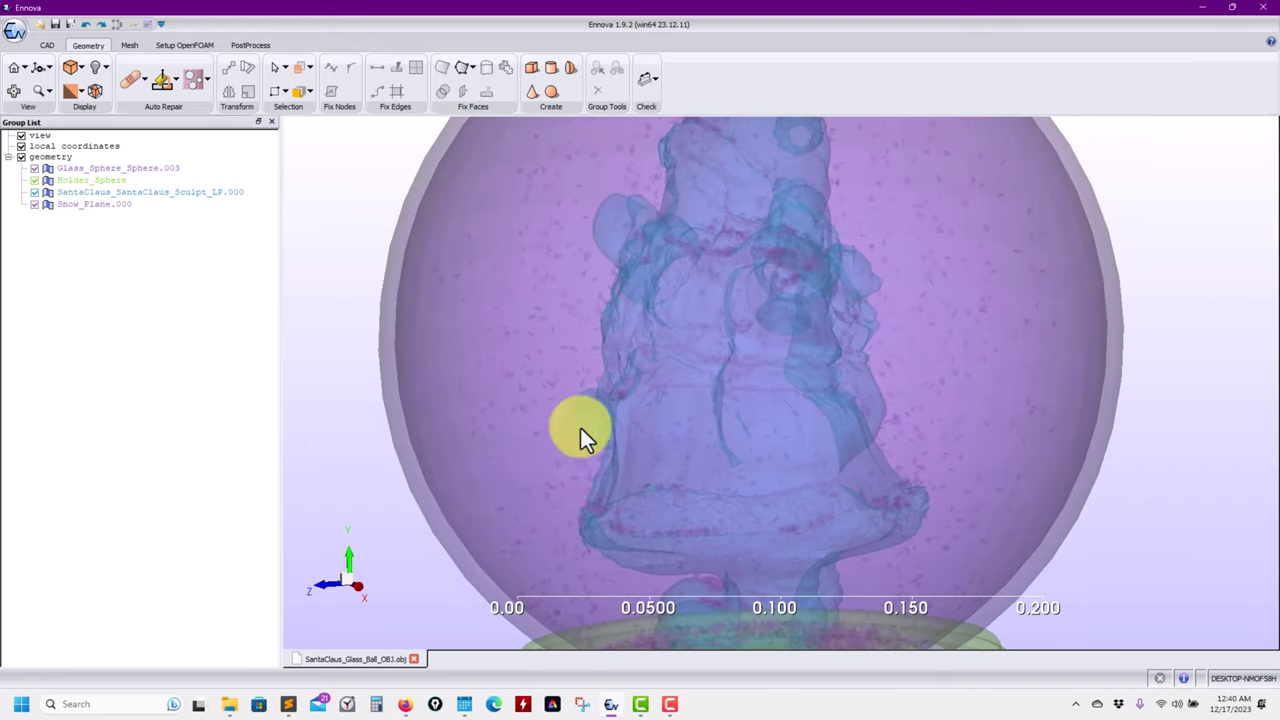
left_click_drag(338, 400, 523, 240)
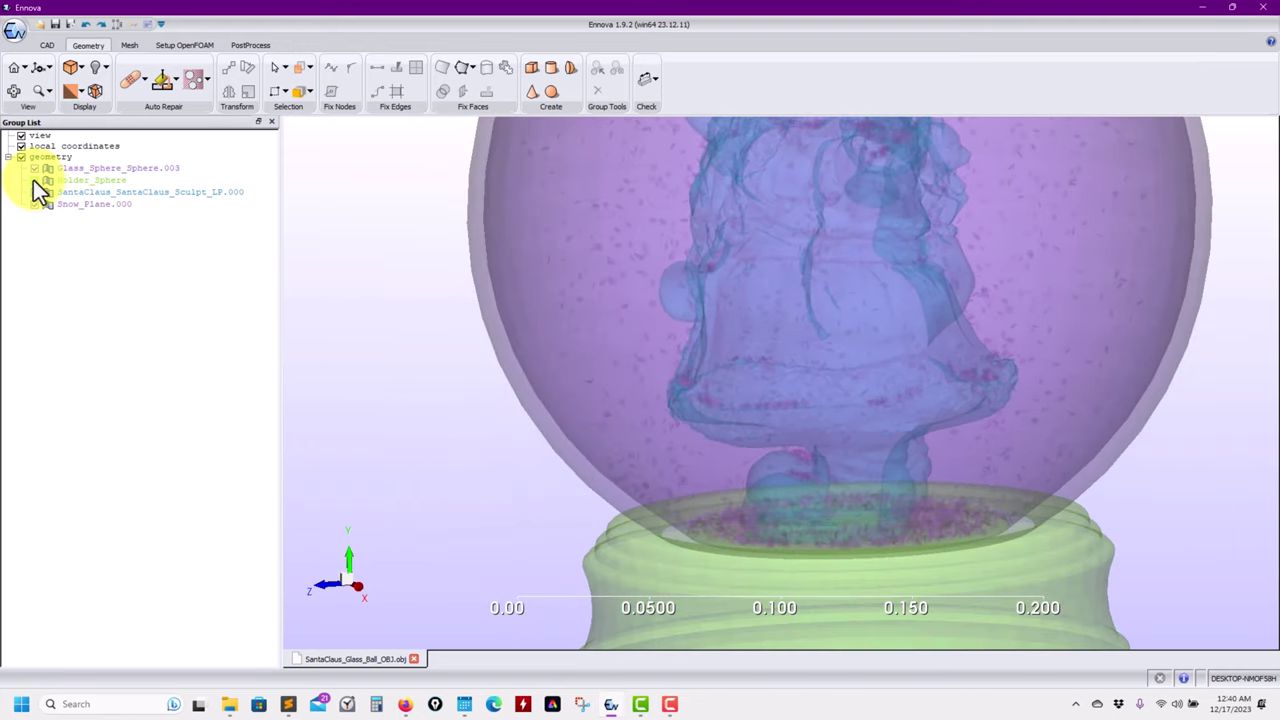
Hide the Glass_Sphere_Sphere.003 group and delete the Snow_Plane.000 group together with its contents.
left_click(36, 165)
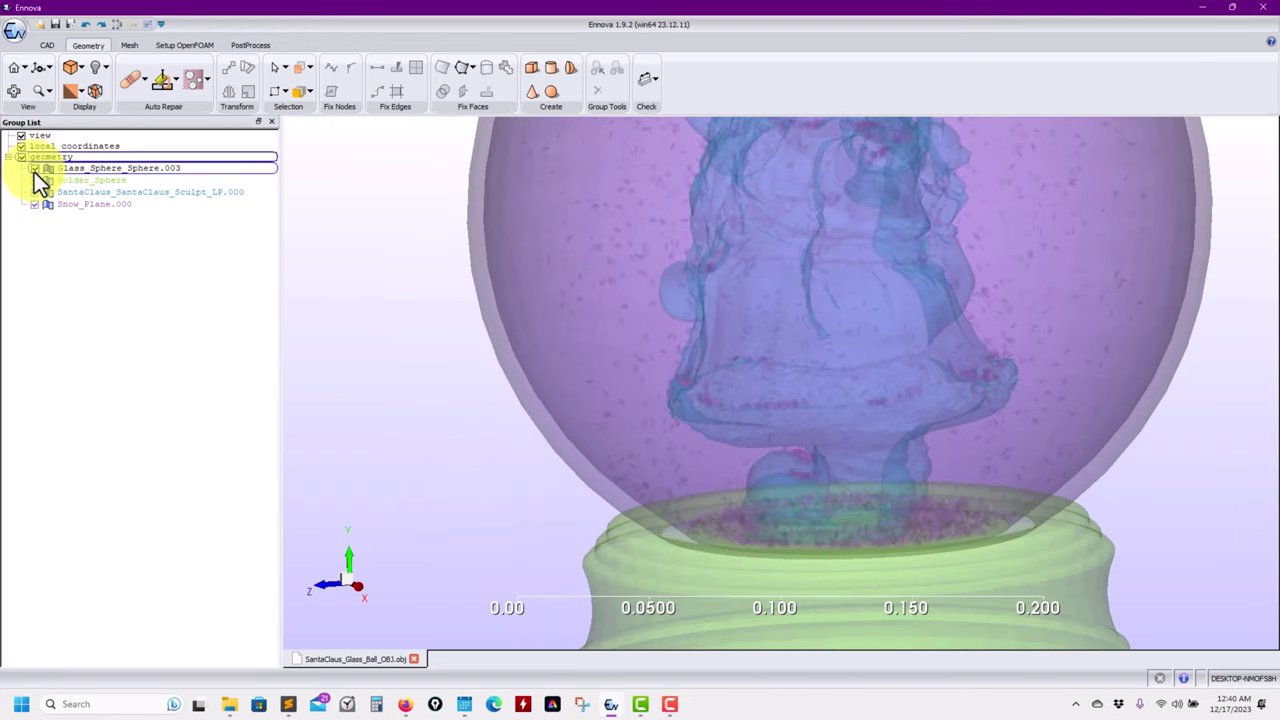
left_click(34, 169)
left_click(39, 206)
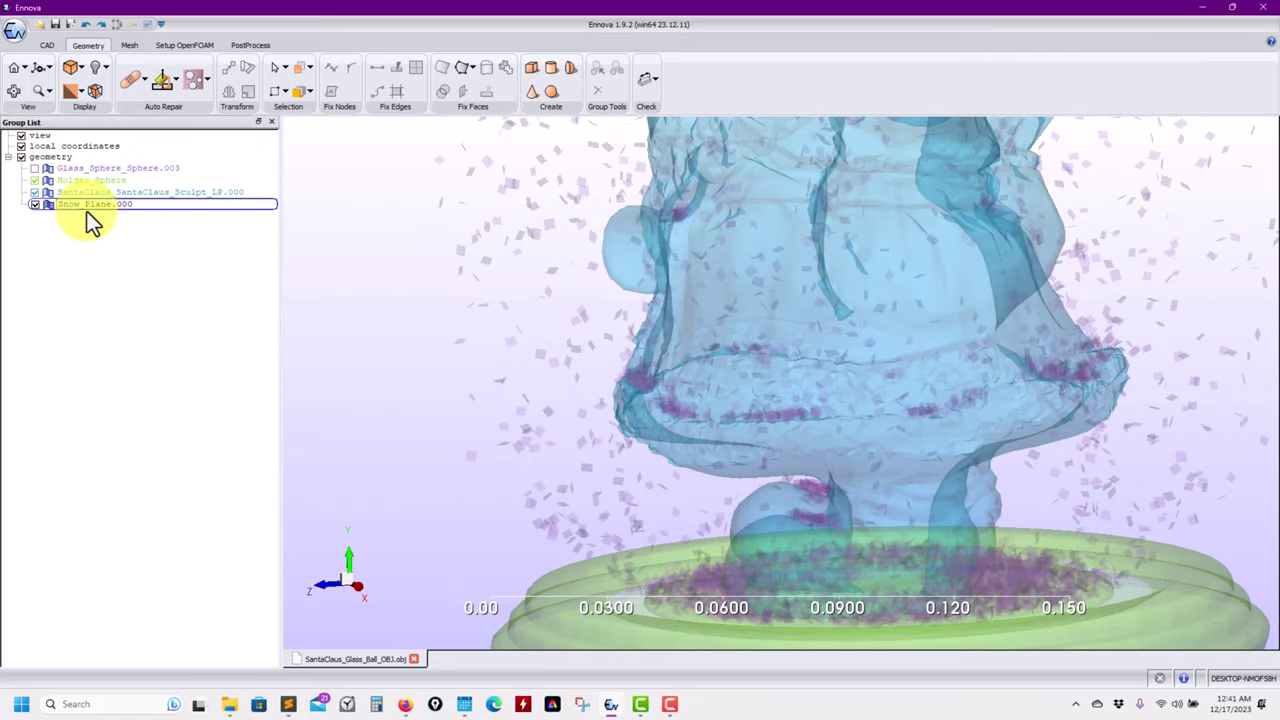
left_click(35, 205)
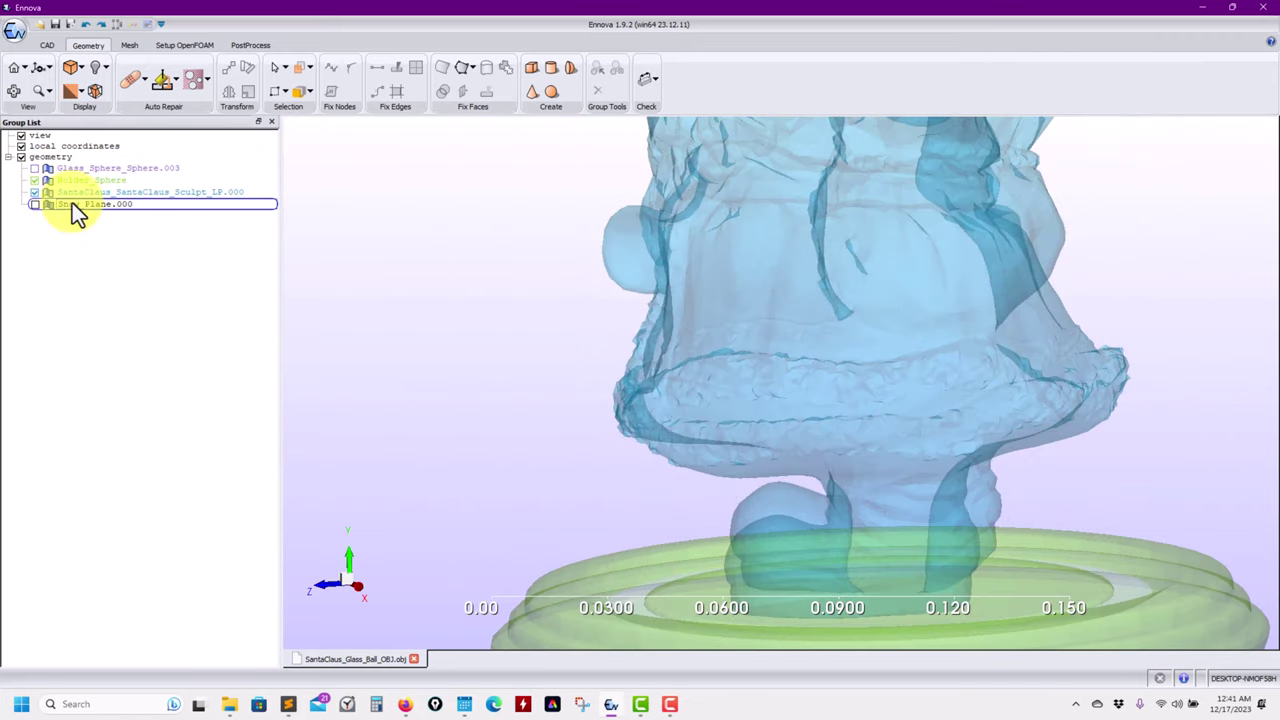
right_click(72, 204)
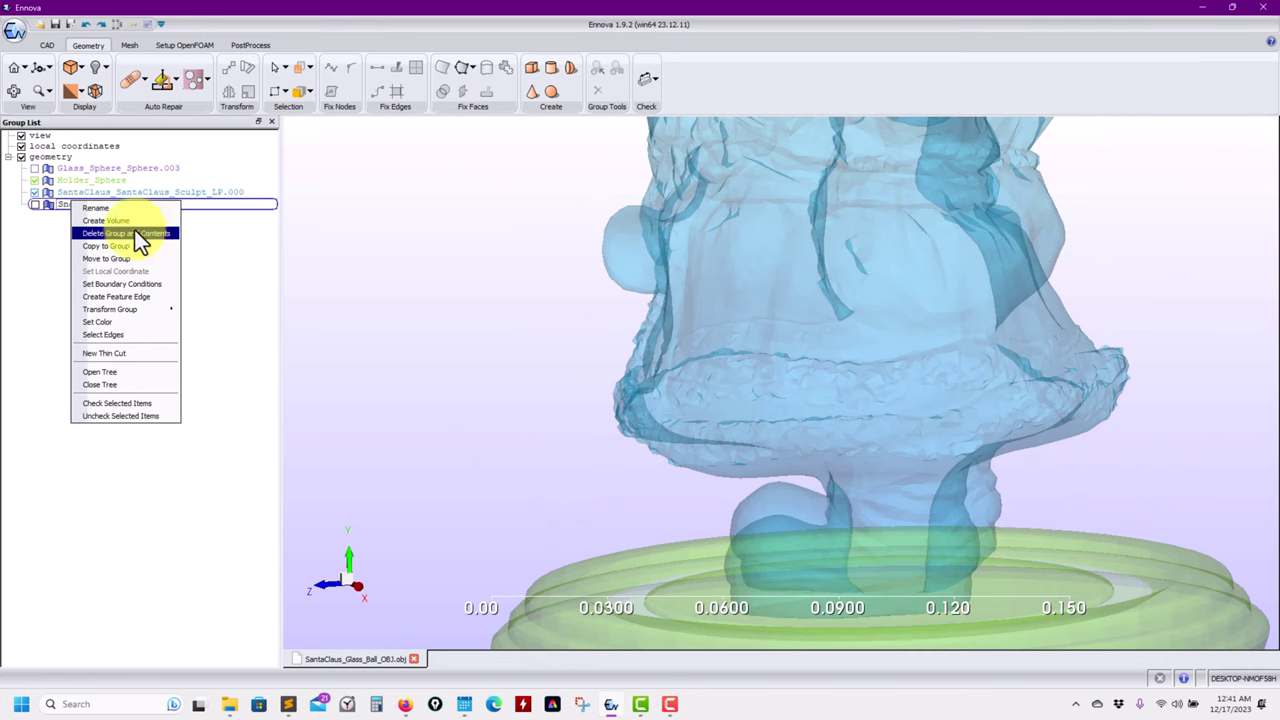
left_click(134, 232)
Show the Glass_Sphere_Sphere.003 group again and inspect the globe without the snow.
scroll(575, 374, "down", 5)
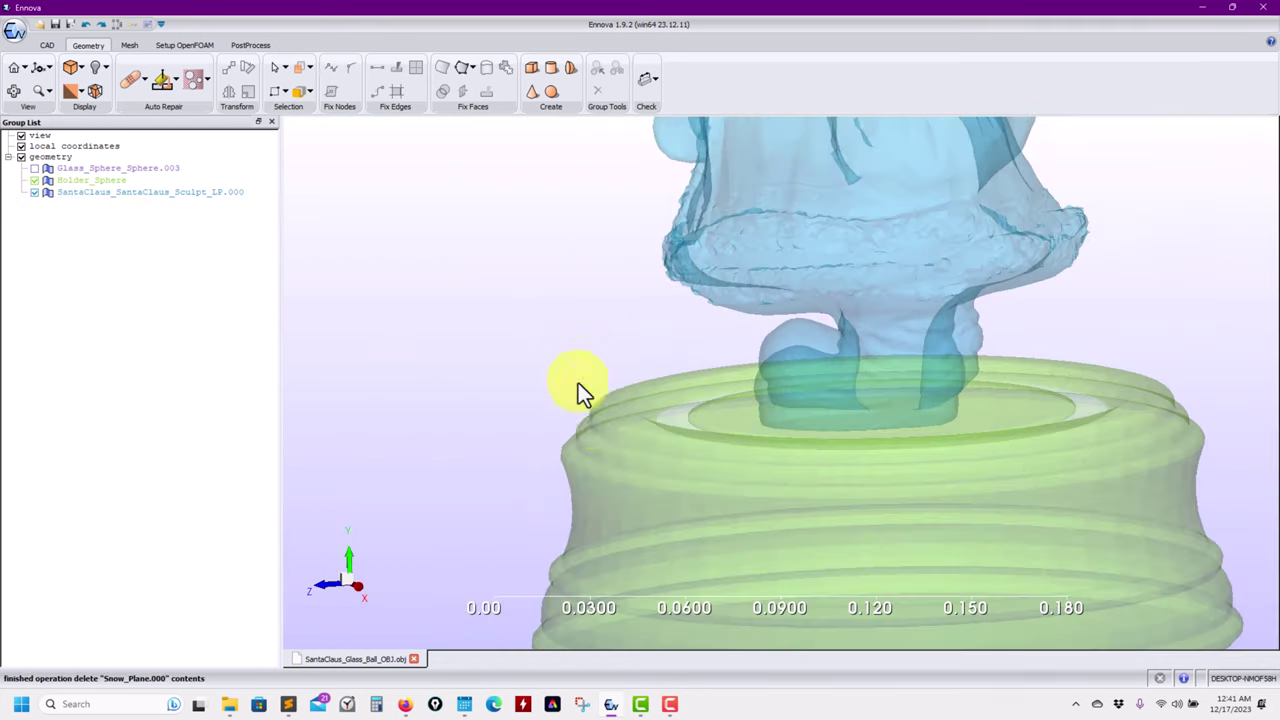
left_click_drag(570, 474, 657, 480)
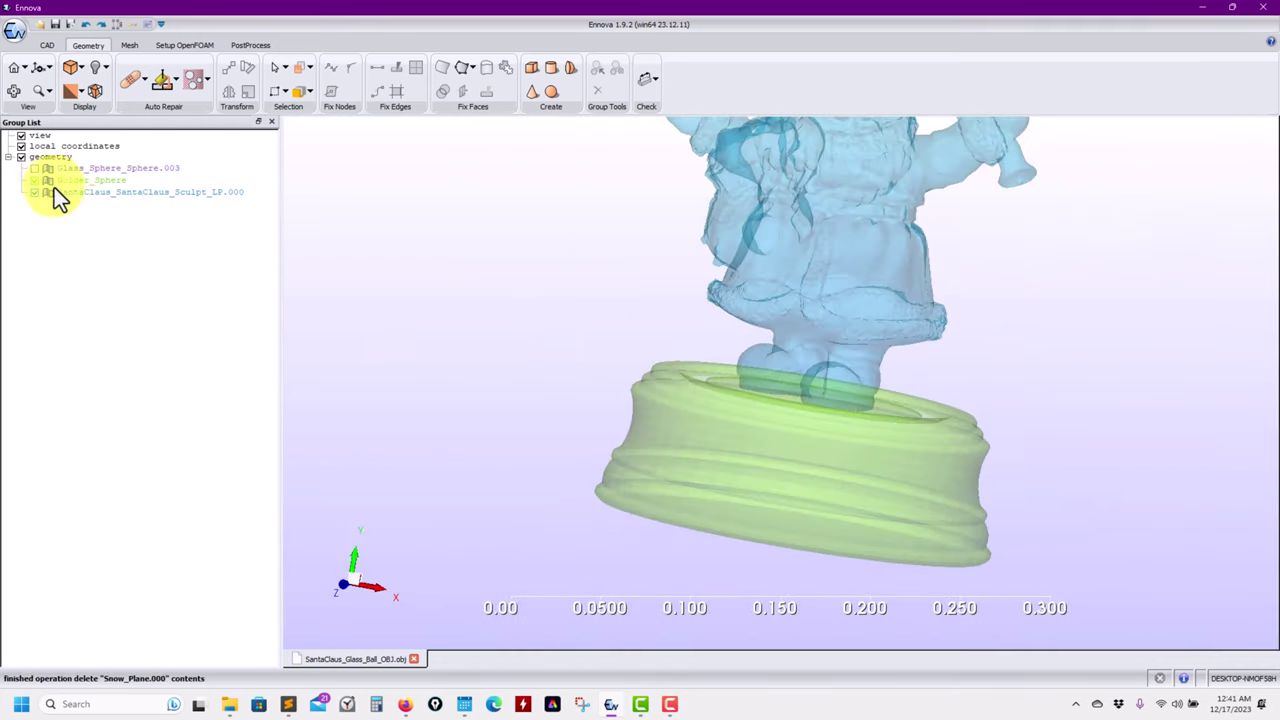
left_click(34, 168)
left_click_drag(533, 301, 582, 446)
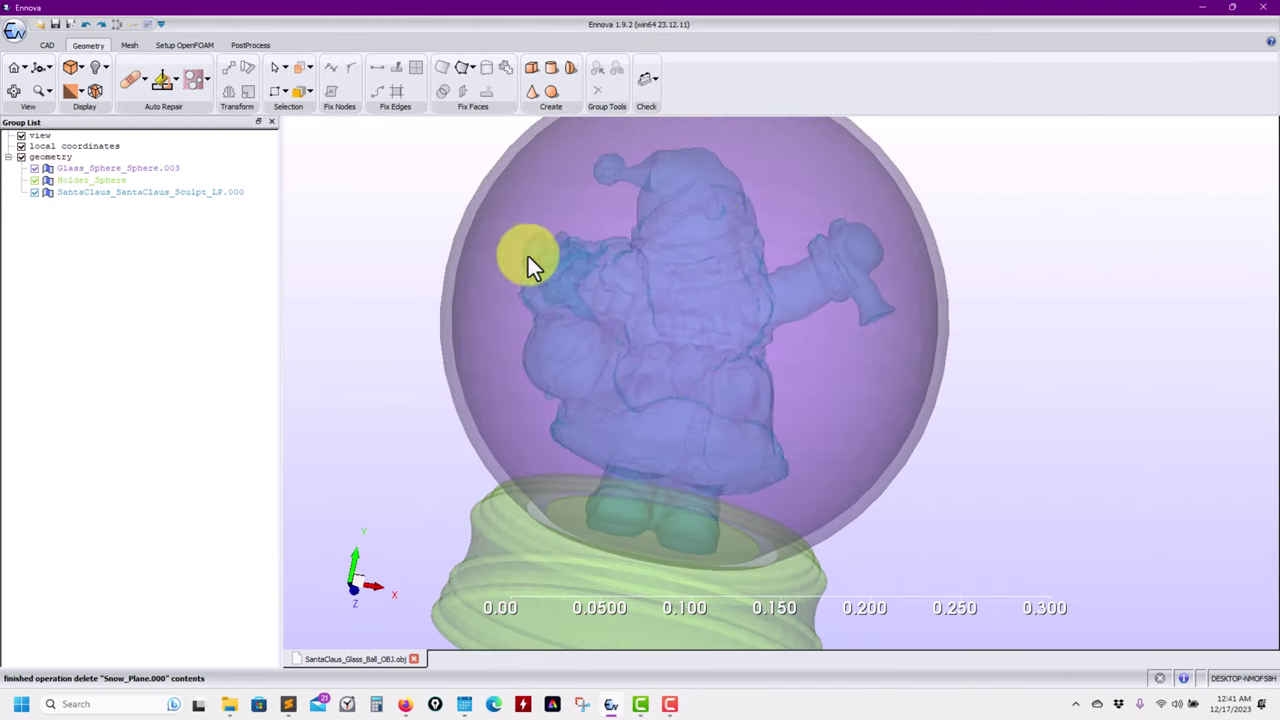
left_click_drag(638, 447, 654, 395)
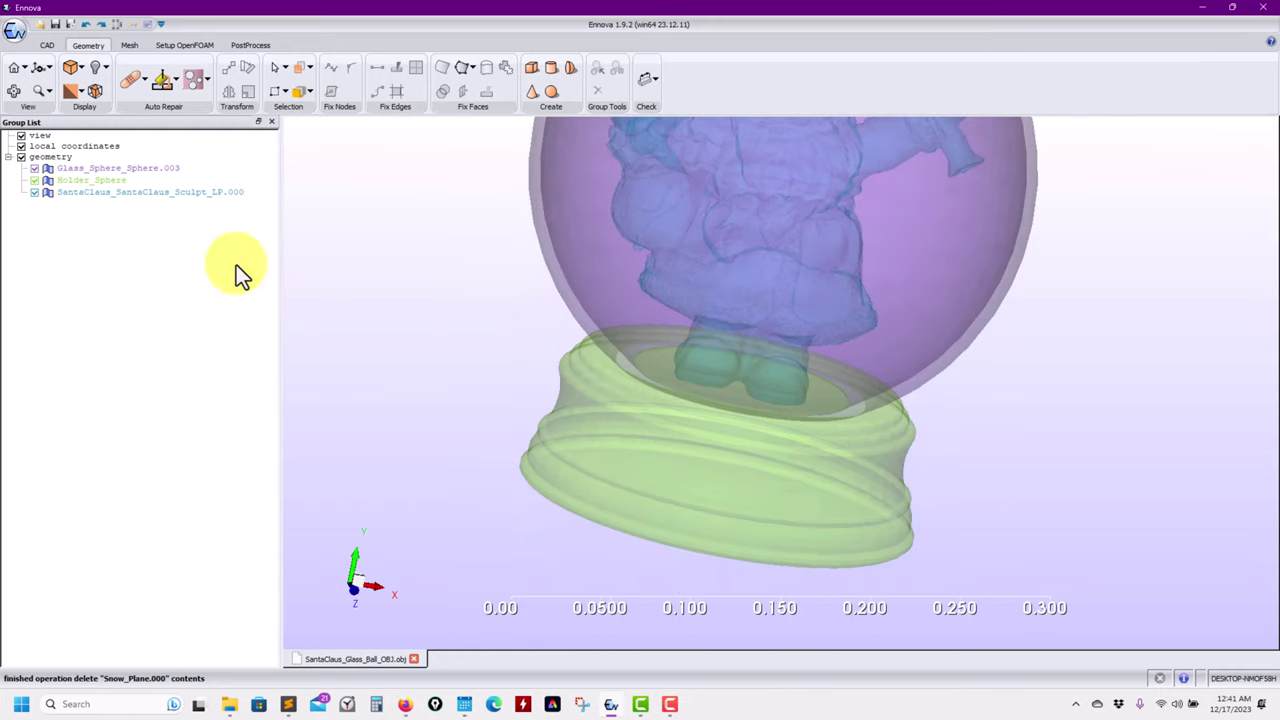
Hide the Santa Claus and glass sphere groups and turn off transparency to isolate the holder as a solid.
left_click(35, 192)
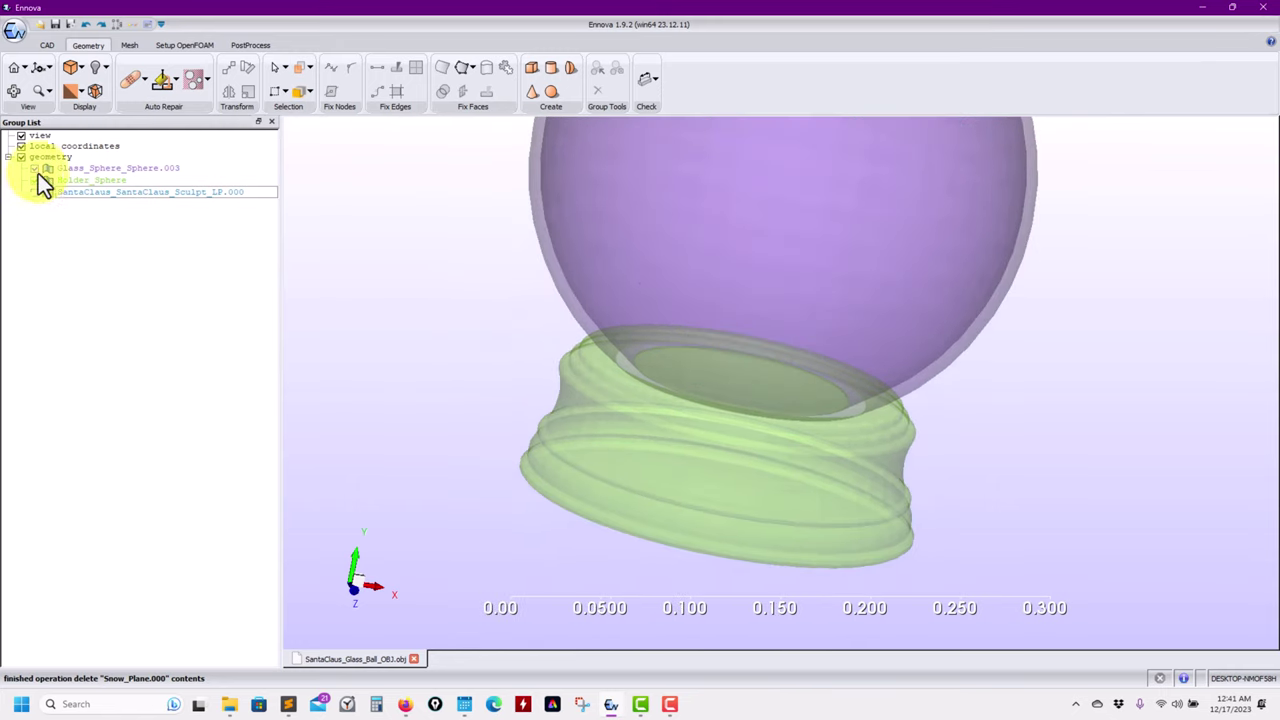
left_click(34, 168)
left_click_drag(470, 330, 580, 330)
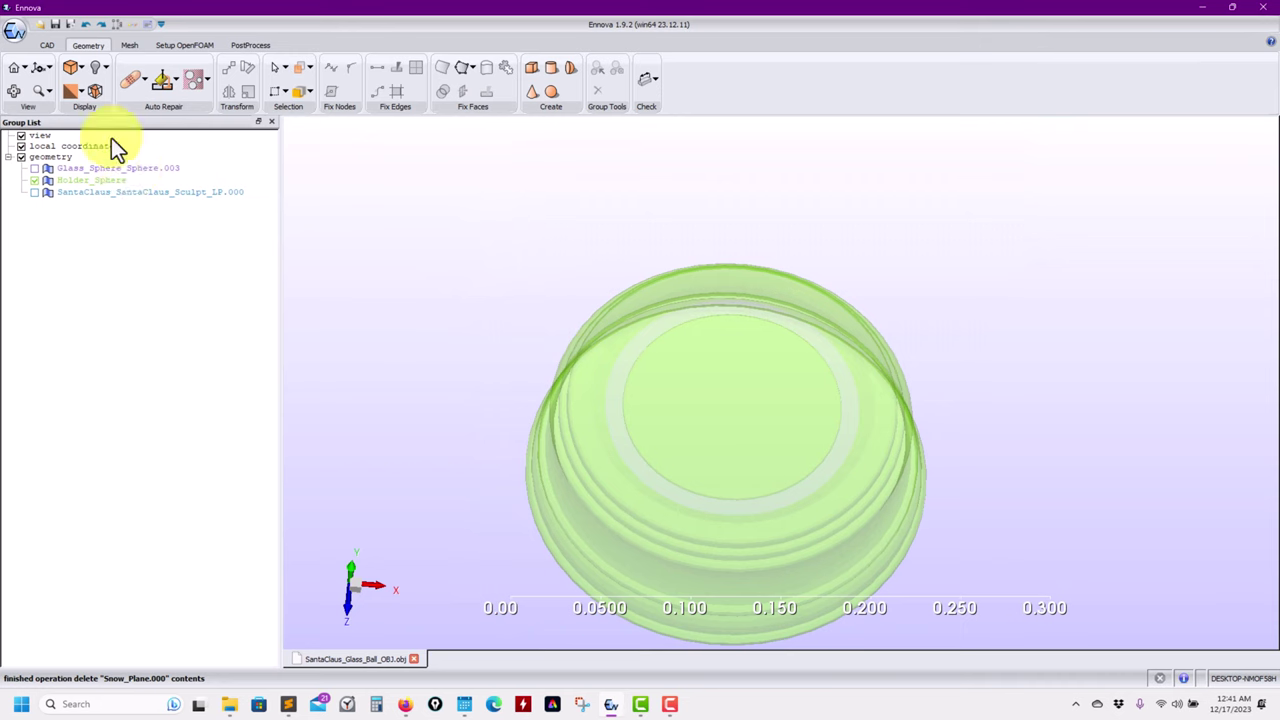
left_click(109, 69)
left_click(128, 187)
left_click_drag(516, 393, 640, 297)
scroll(555, 387, "up", 3)
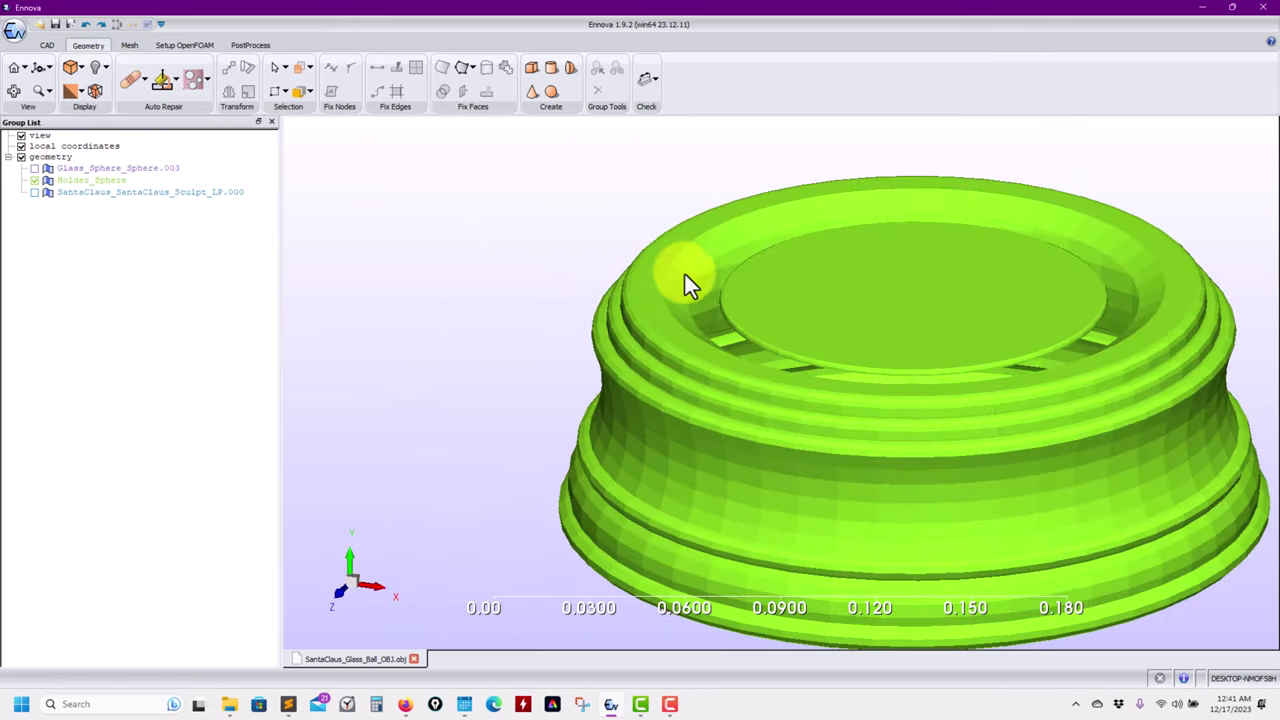
Compare the holder with the glass sphere shown and hidden, and inspect the recess in its upper side.
left_click(34, 168)
left_click_drag(587, 260, 682, 240)
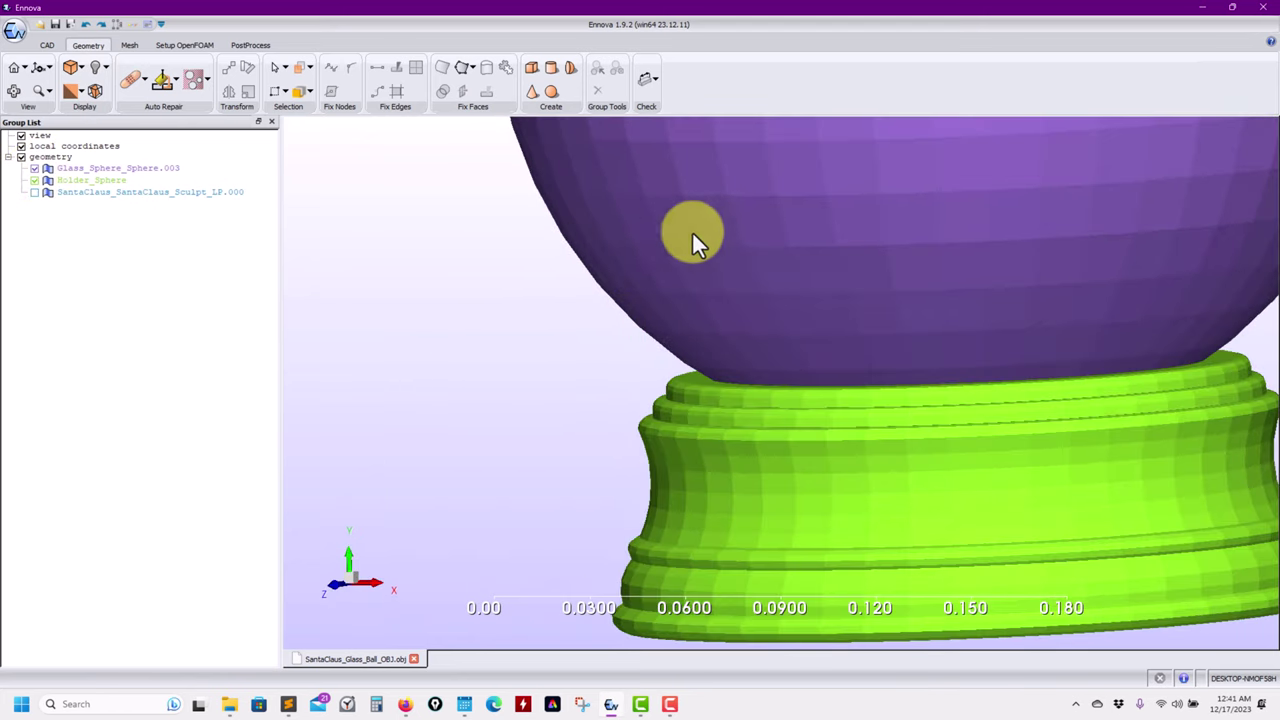
left_click(34, 169)
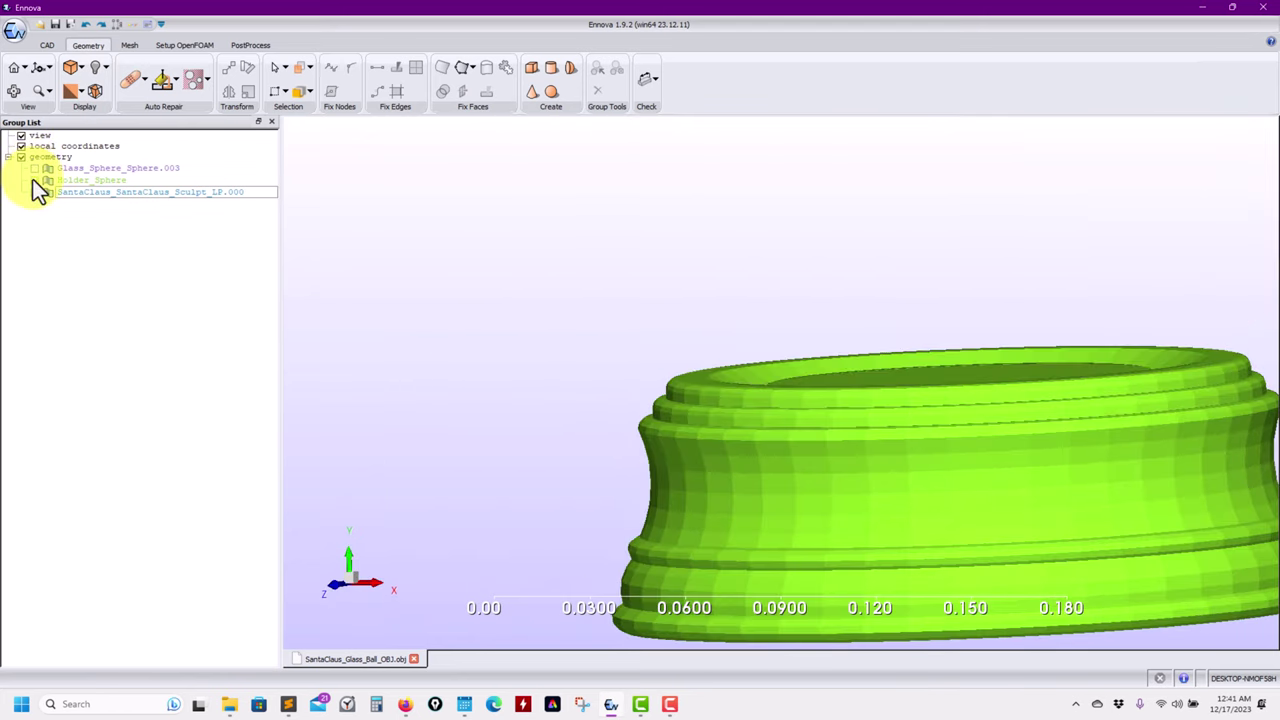
left_click_drag(533, 366, 729, 328)
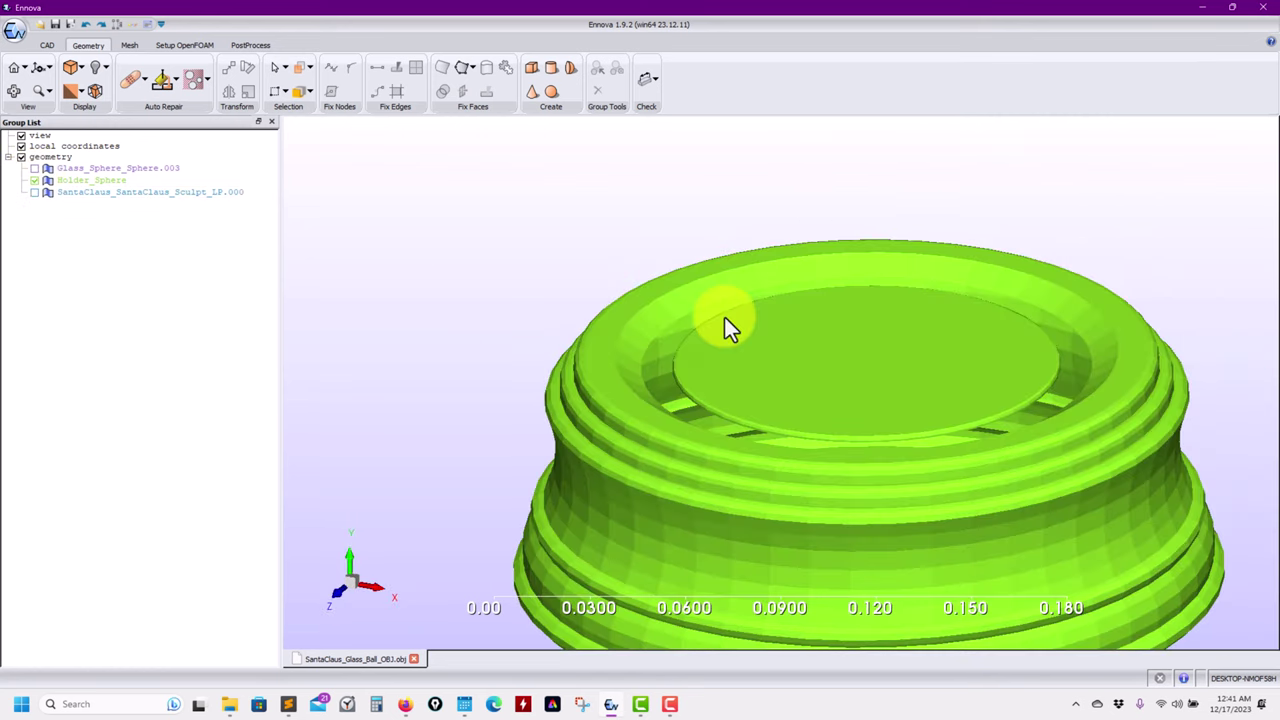
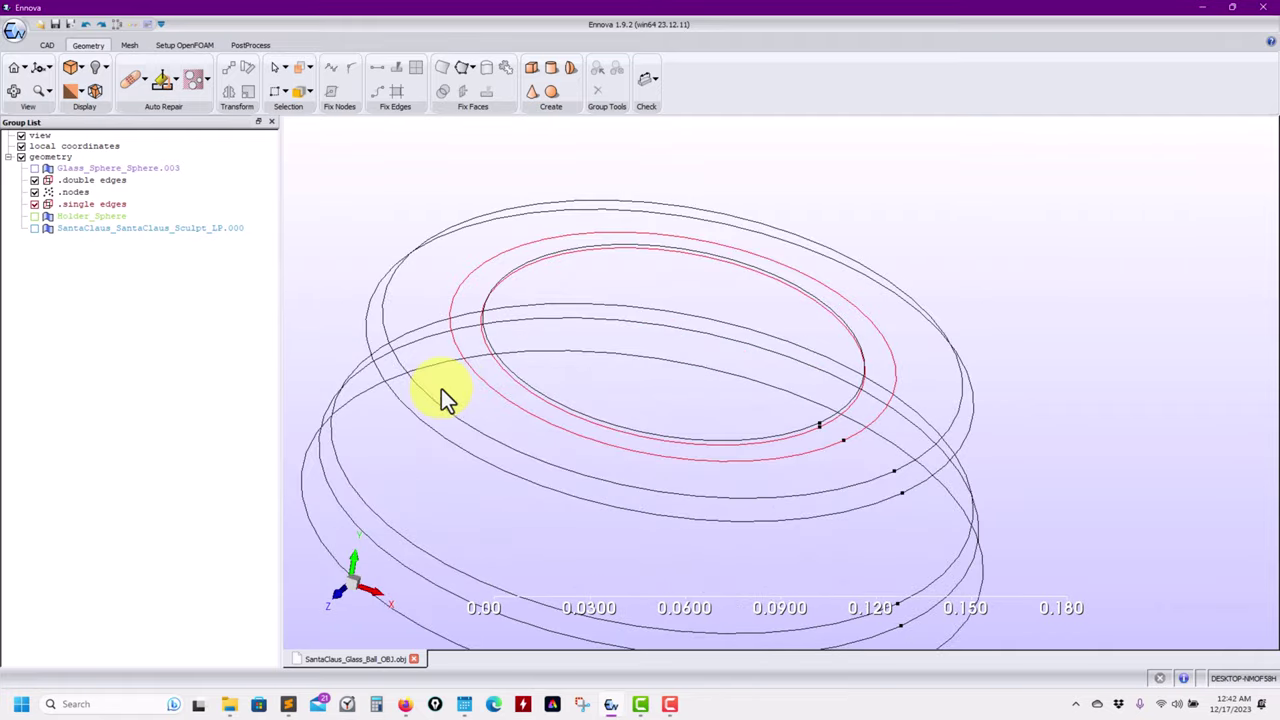
Show the Holder_Sphere group and pick its concave side surface and upper rim surface to examine how the holder's faces are divided.
left_click(34, 216)
left_click_drag(515, 340, 633, 298)
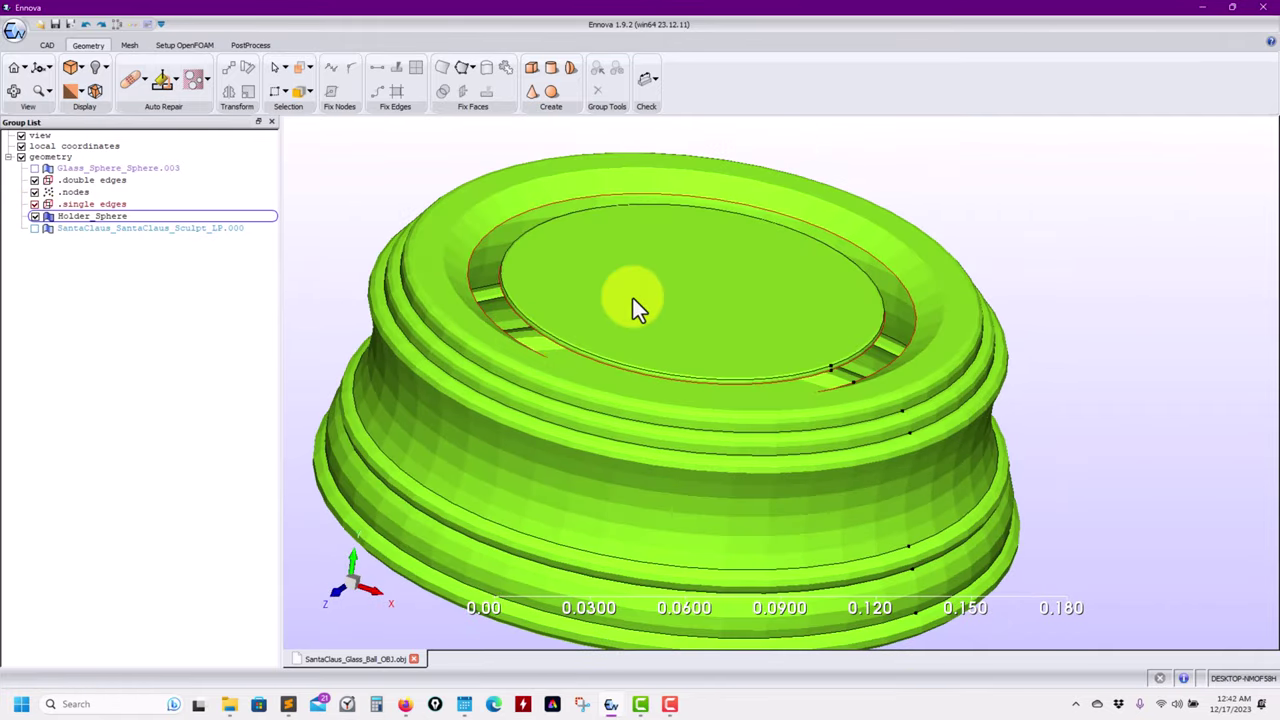
left_click(447, 483)
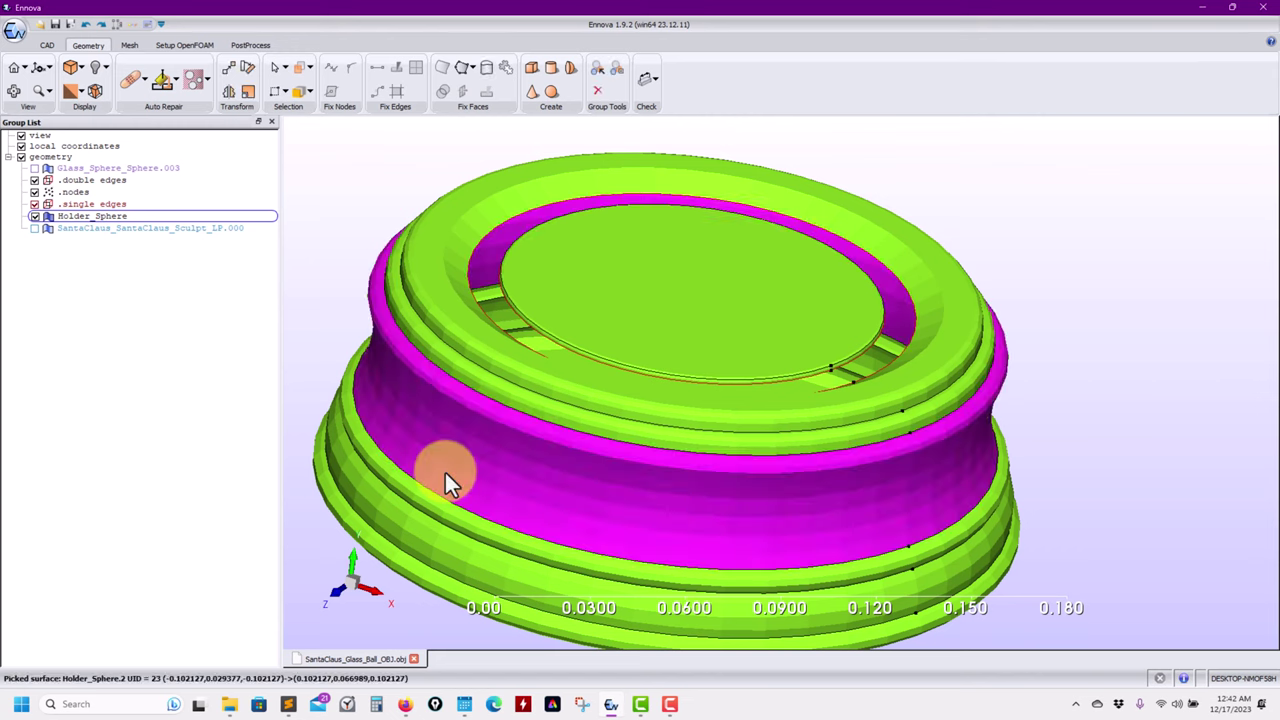
left_click(397, 312)
left_click(420, 350)
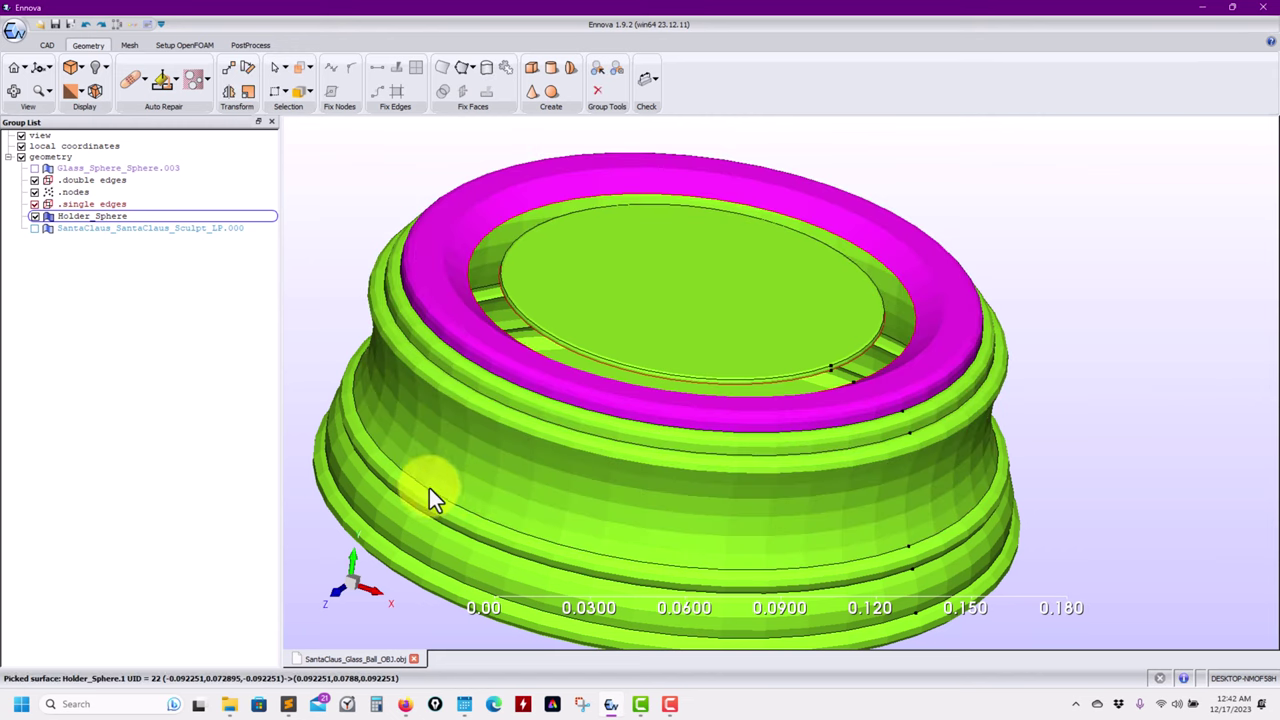
middle_click(497, 490)
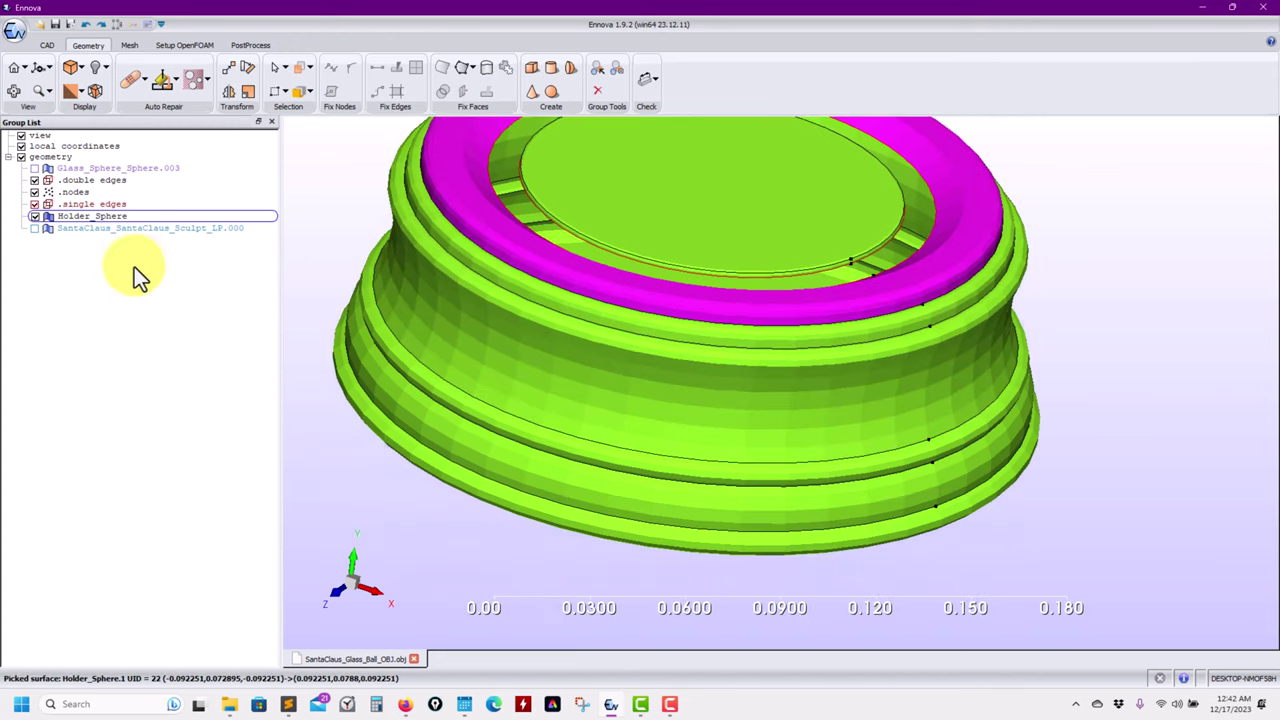
Hide the holder, pick one of its double edges to examine the edge curves, and show the holder again.
left_click(35, 217)
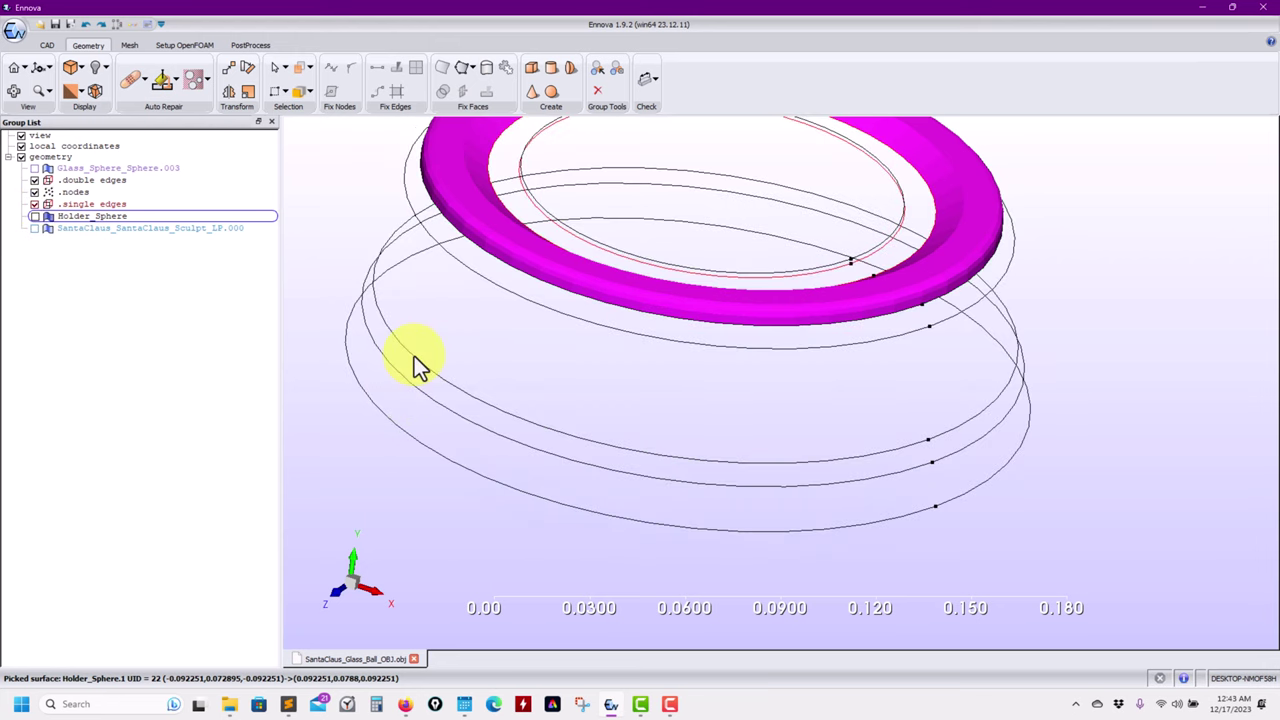
left_click(453, 388)
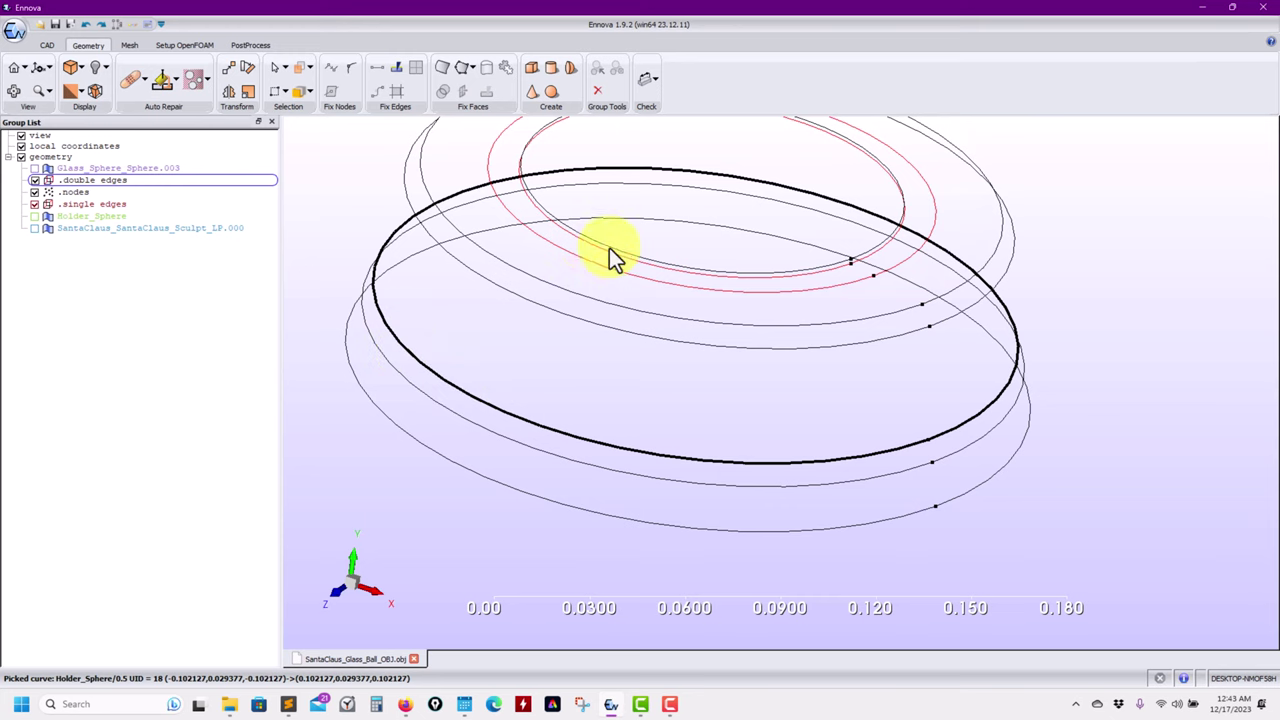
left_click_drag(613, 255, 449, 290)
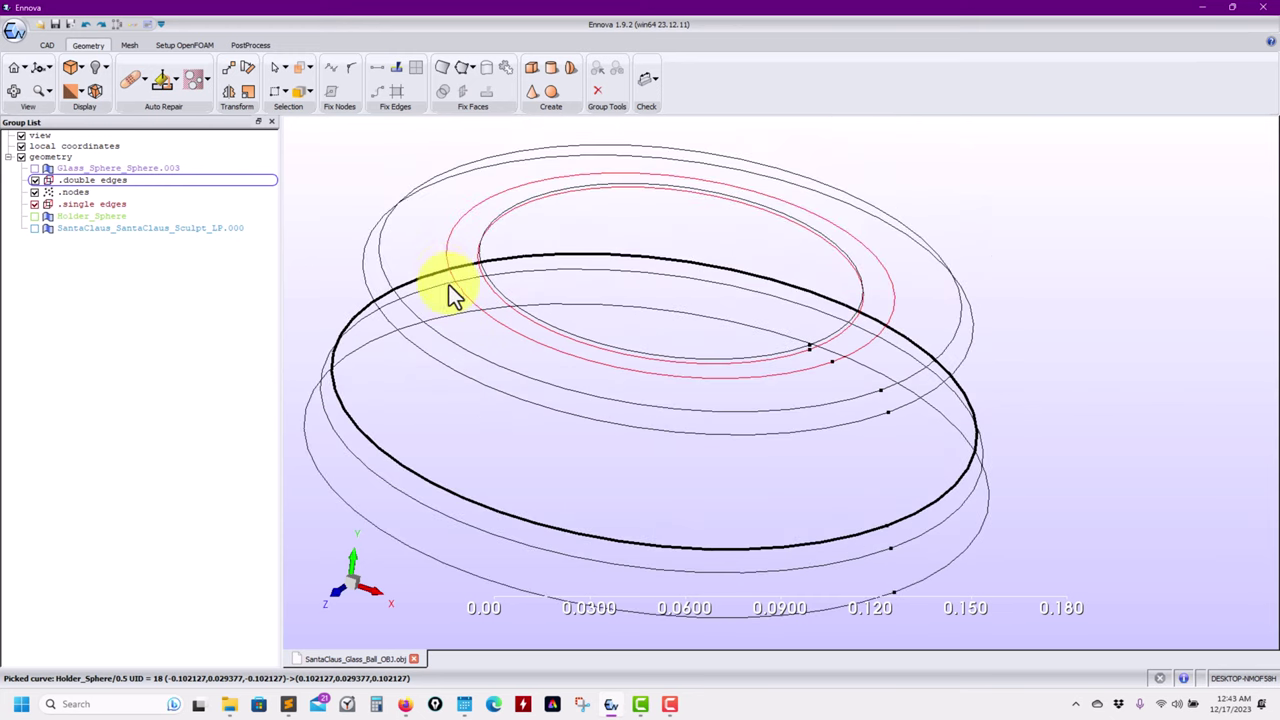
left_click(35, 216)
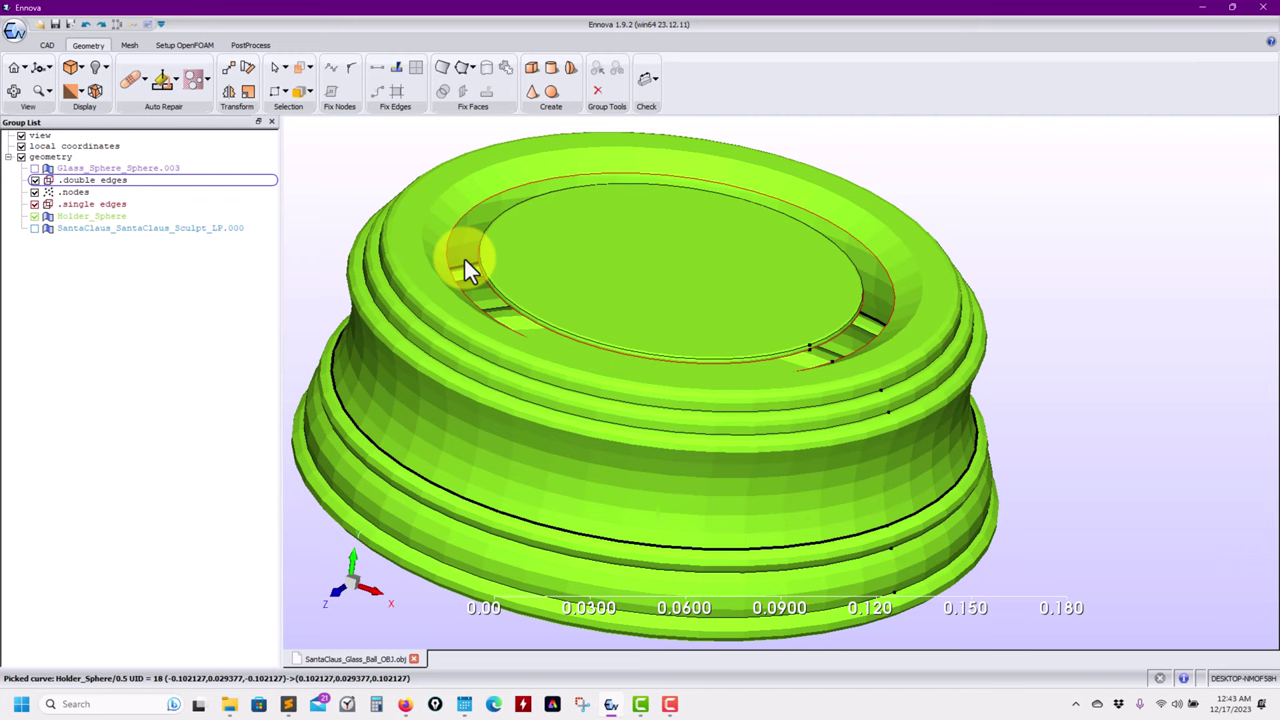
Remove the flat circular face inside the holder's upper recess.
left_click(576, 274)
right_click(576, 273)
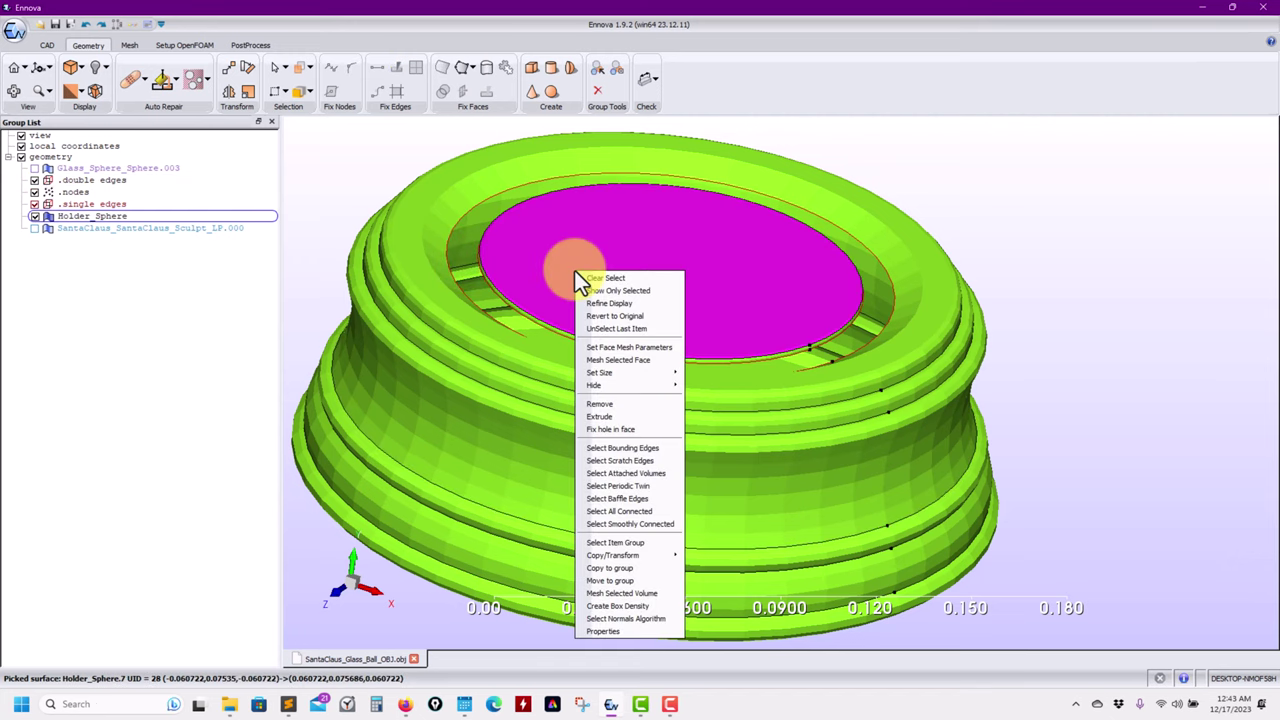
left_click(599, 403)
left_click(380, 152)
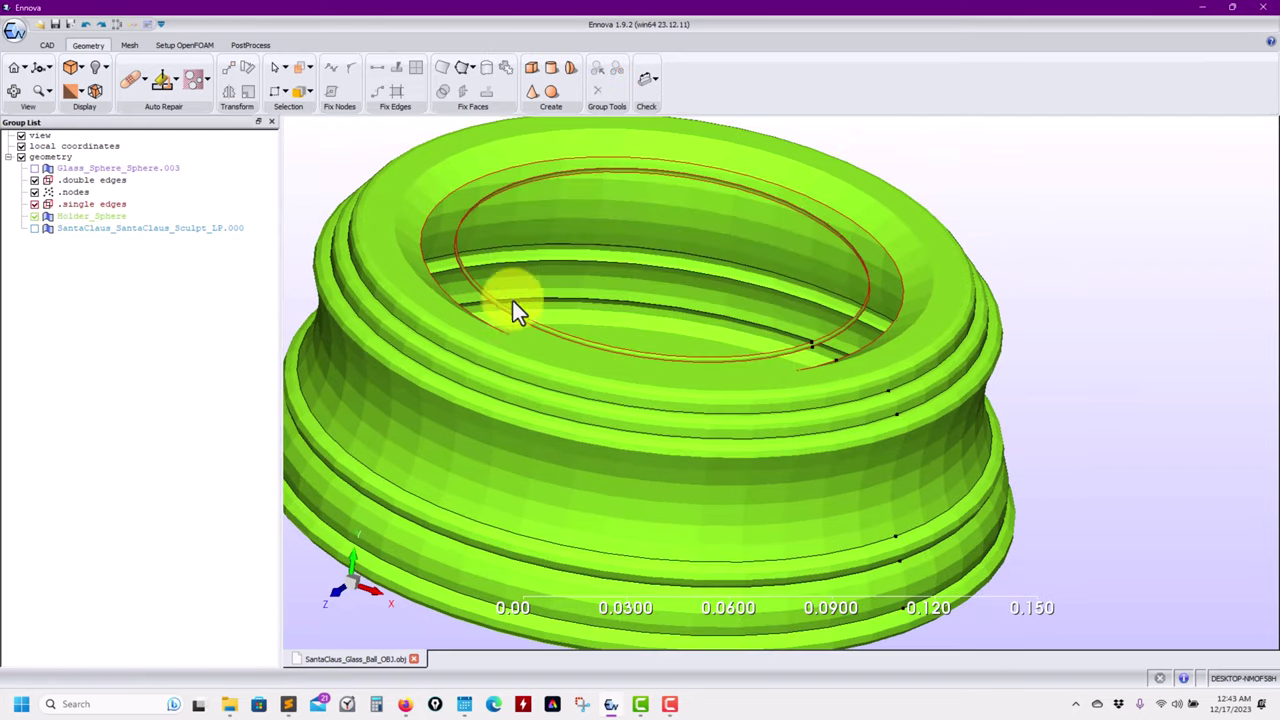
Remove the thin ring surface left around the removed disc in the holder's opening.
scroll(616, 252, "up", 5)
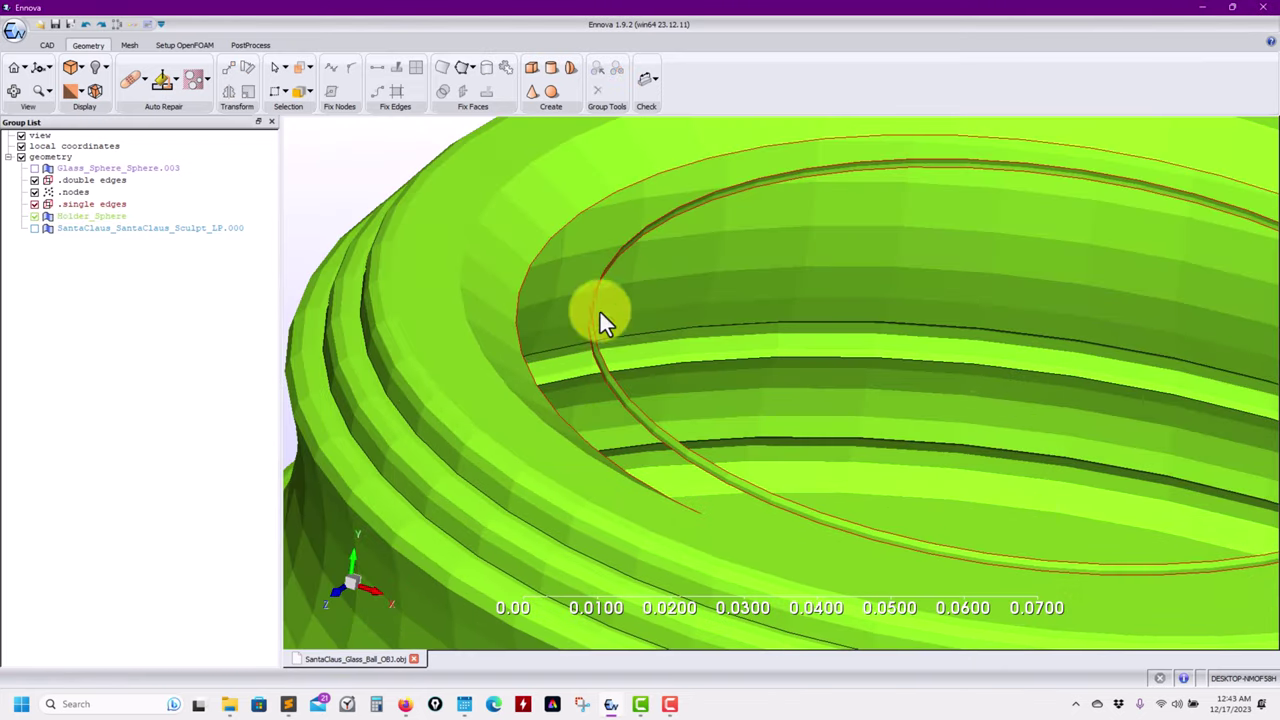
scroll(645, 393, "down", 3)
scroll(649, 340, "up", 3)
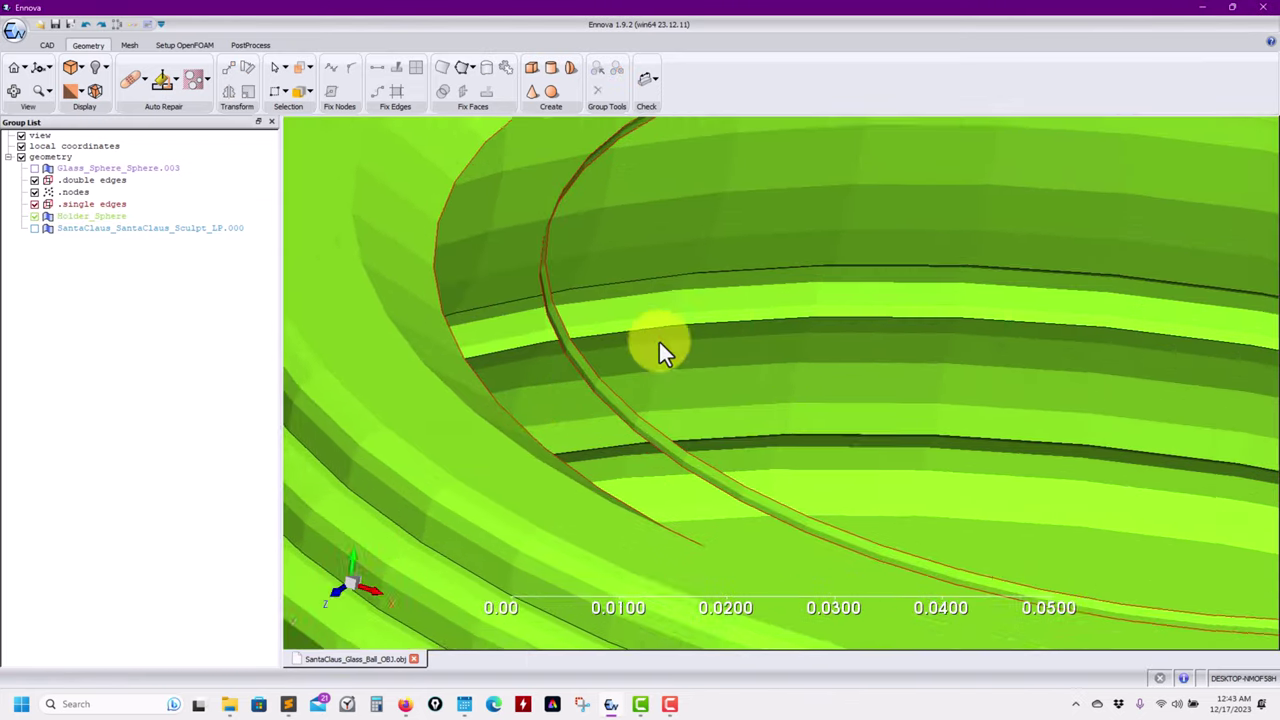
scroll(579, 342, "up", 2)
left_click(603, 314)
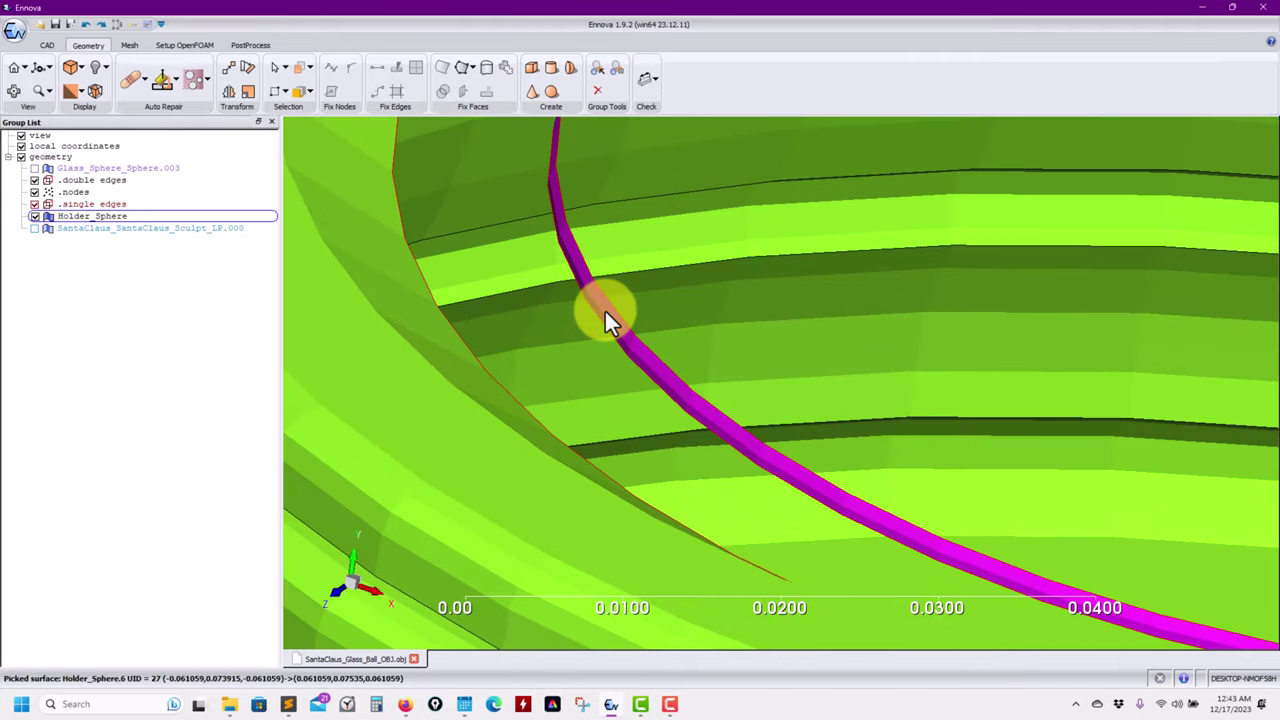
right_click(607, 314)
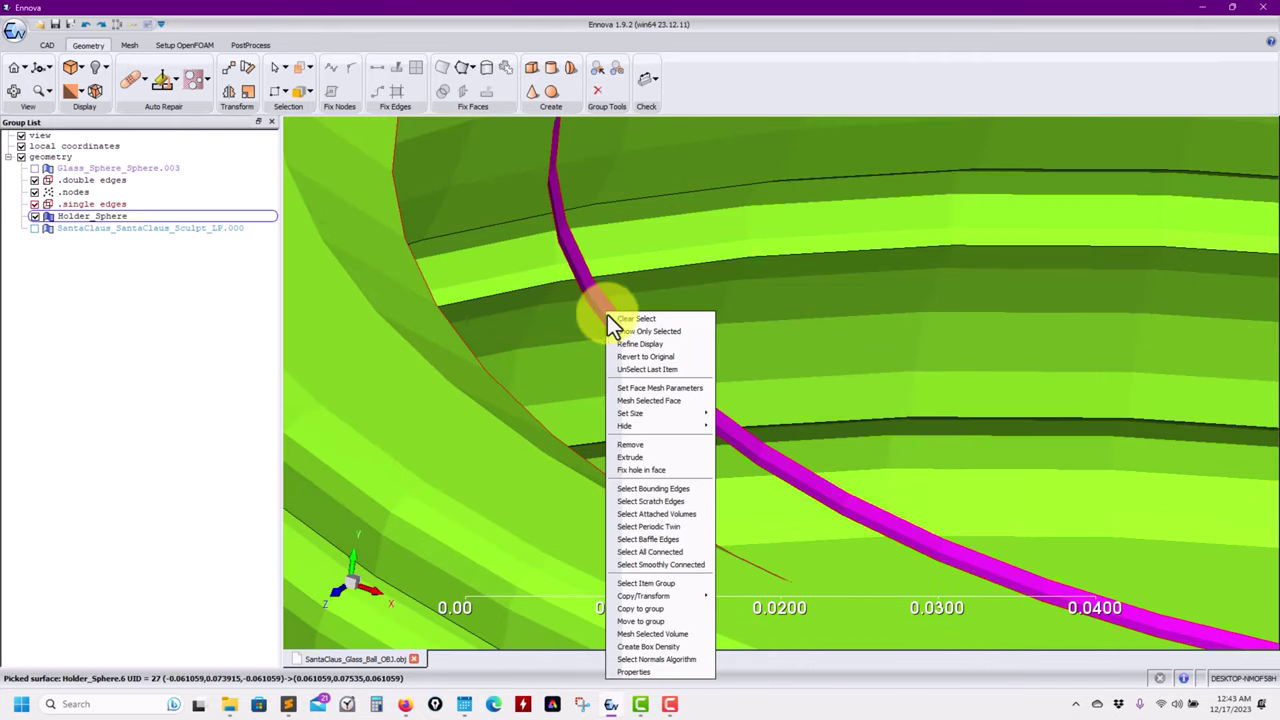
left_click(680, 446)
left_click(318, 145)
scroll(412, 228, "up", 3)
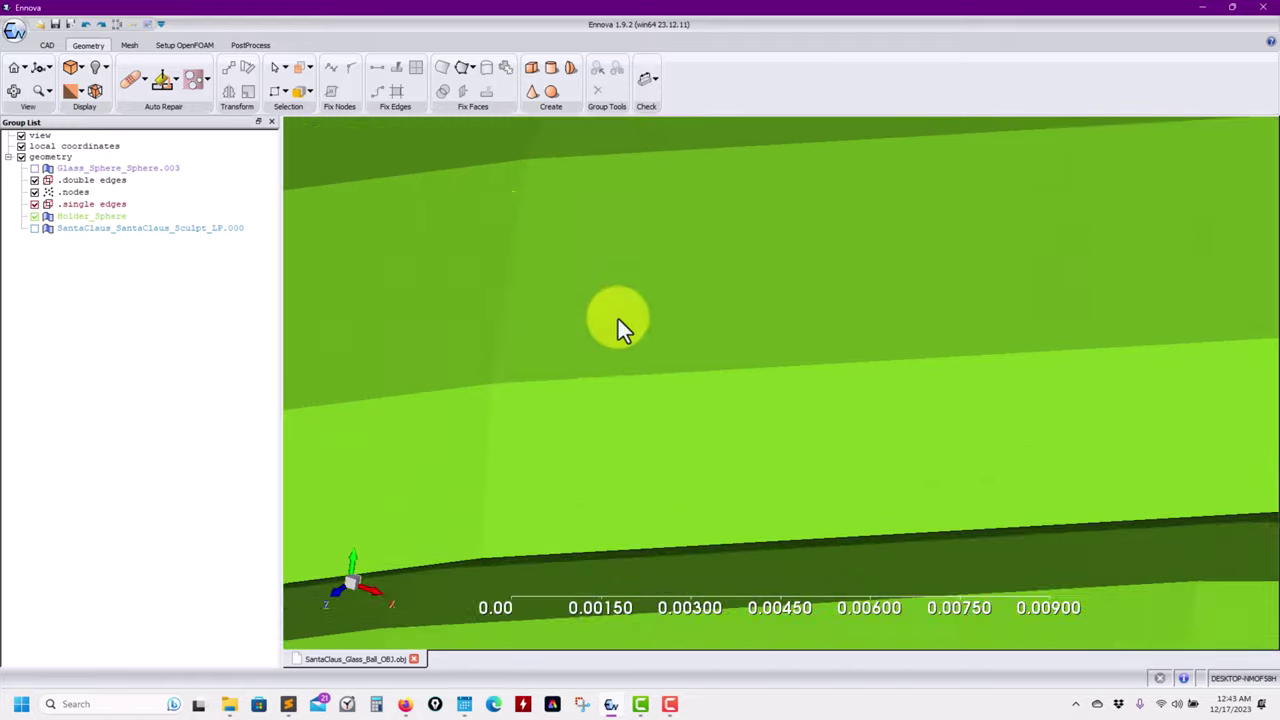
Pick the opening's edge and the adjoining rim surface alternately, restricting selection to edges only and to surfaces only.
scroll(660, 335, "down", 6)
left_click_drag(530, 398, 792, 275)
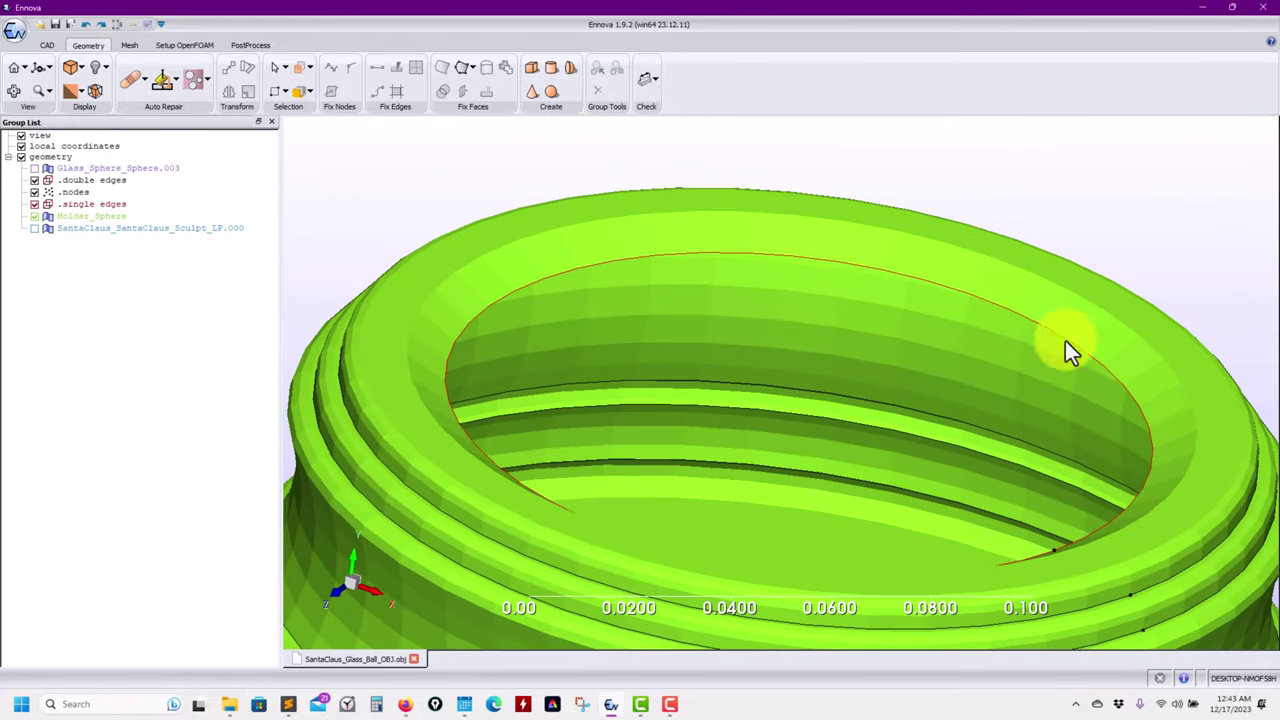
left_click(501, 304)
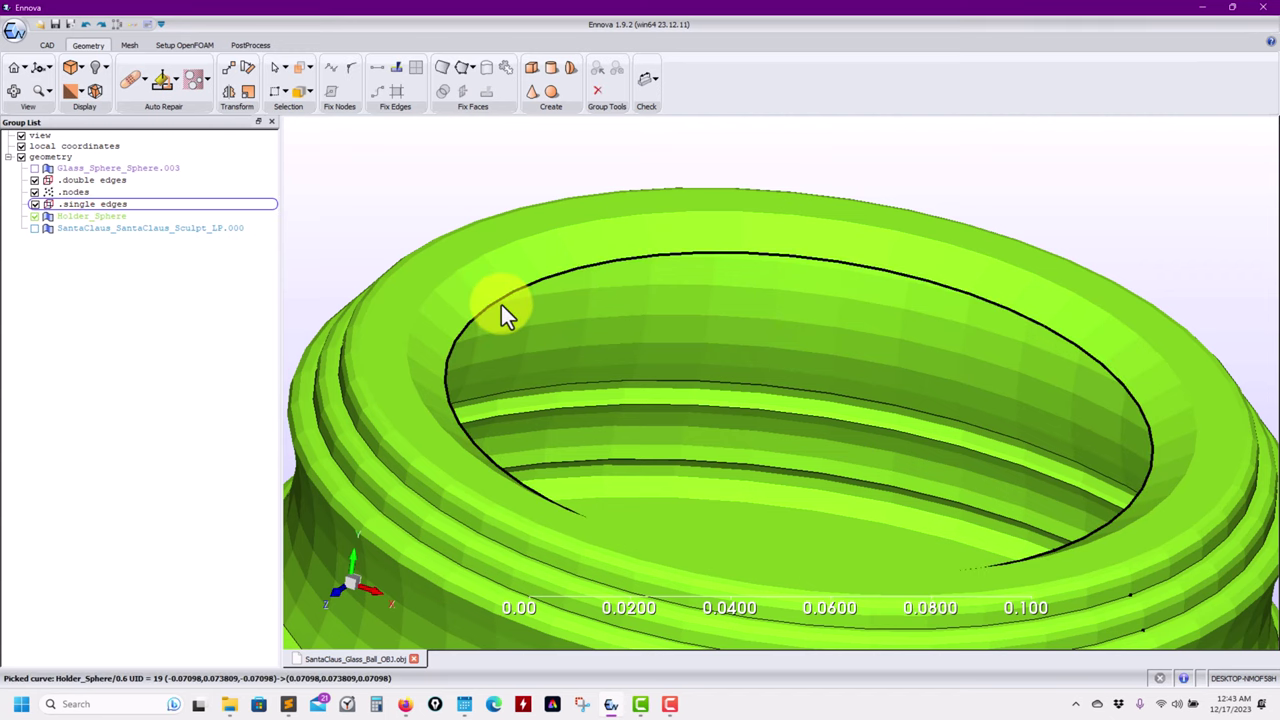
left_click(482, 287)
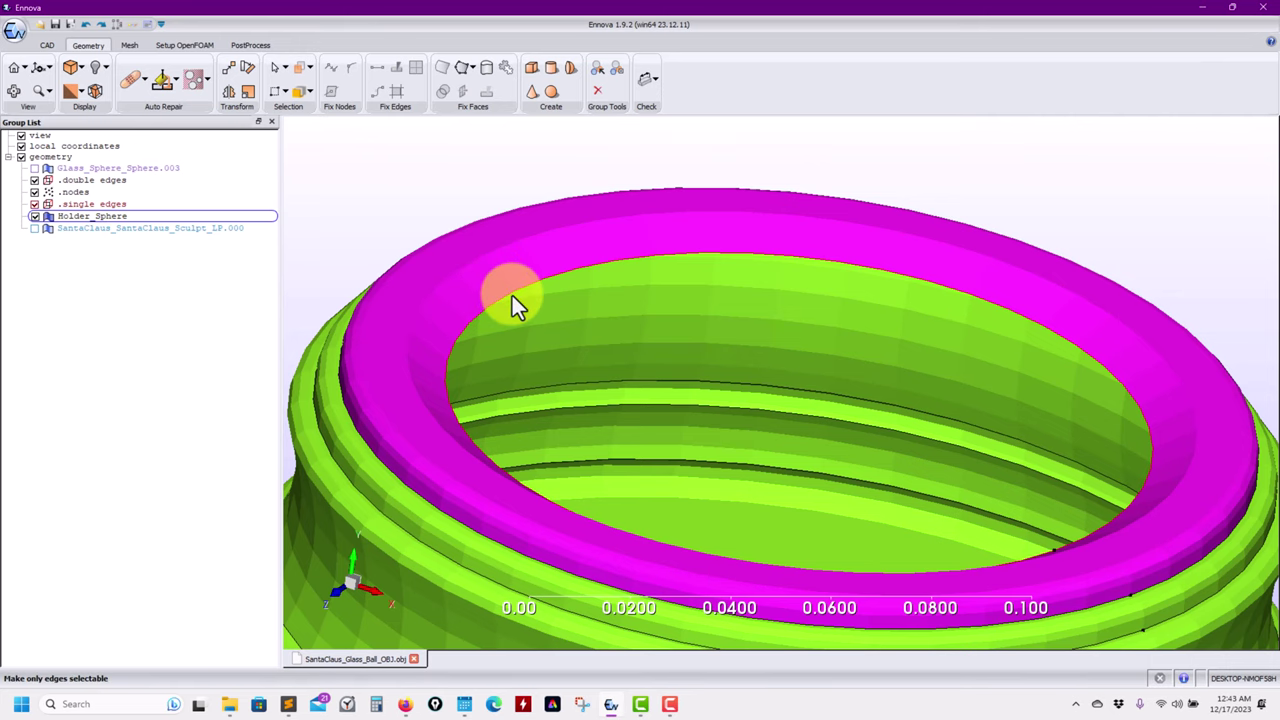
left_click(512, 295)
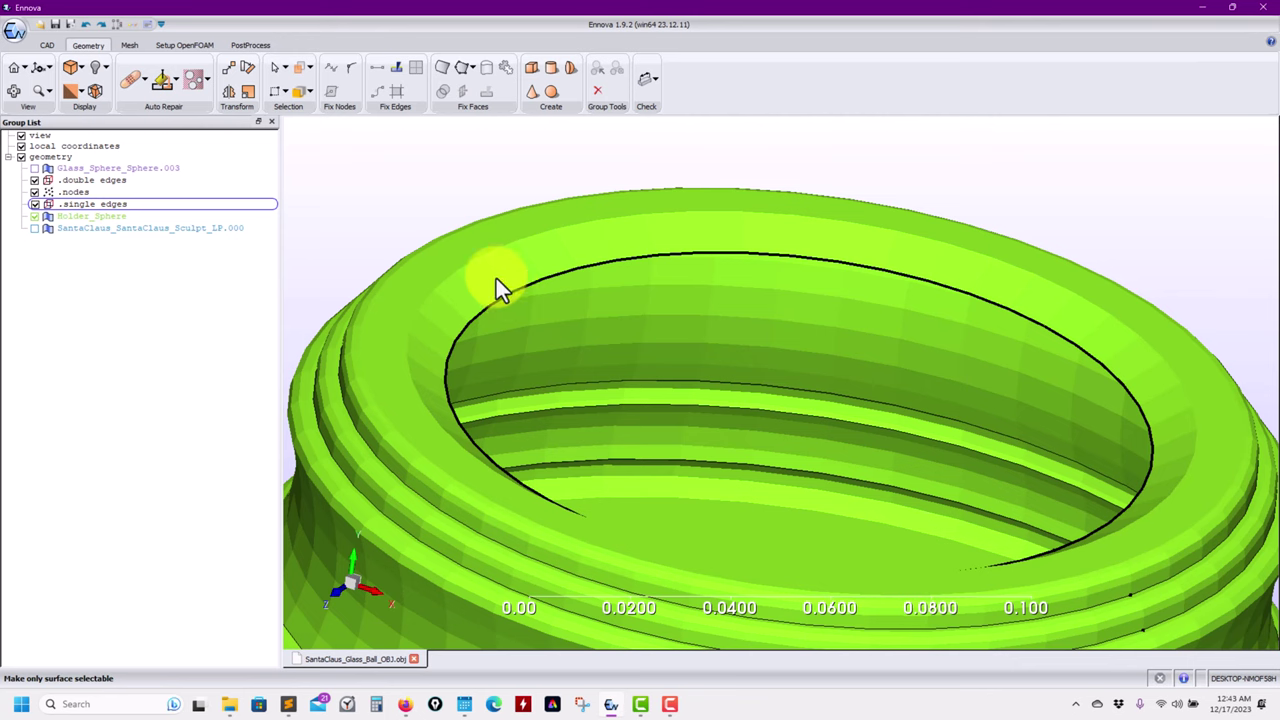
left_click(496, 278)
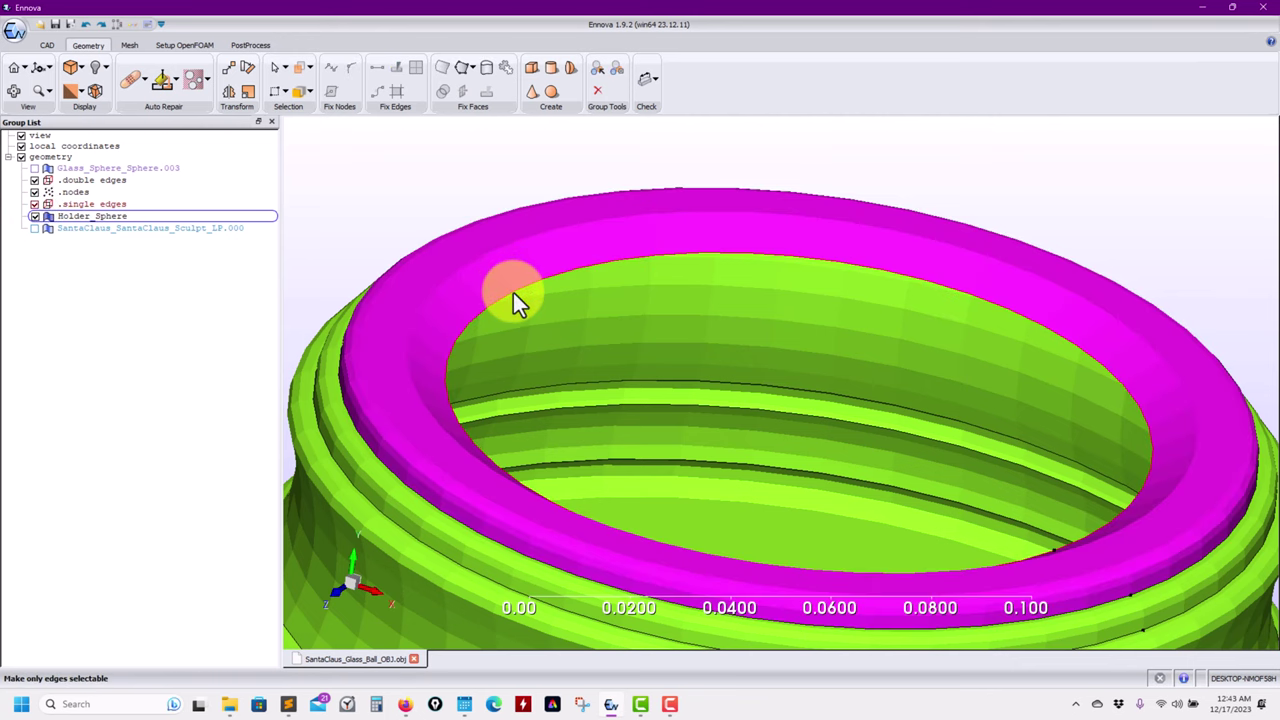
Close the holder's opening by creating a face from the rim's single edge.
left_click(513, 292)
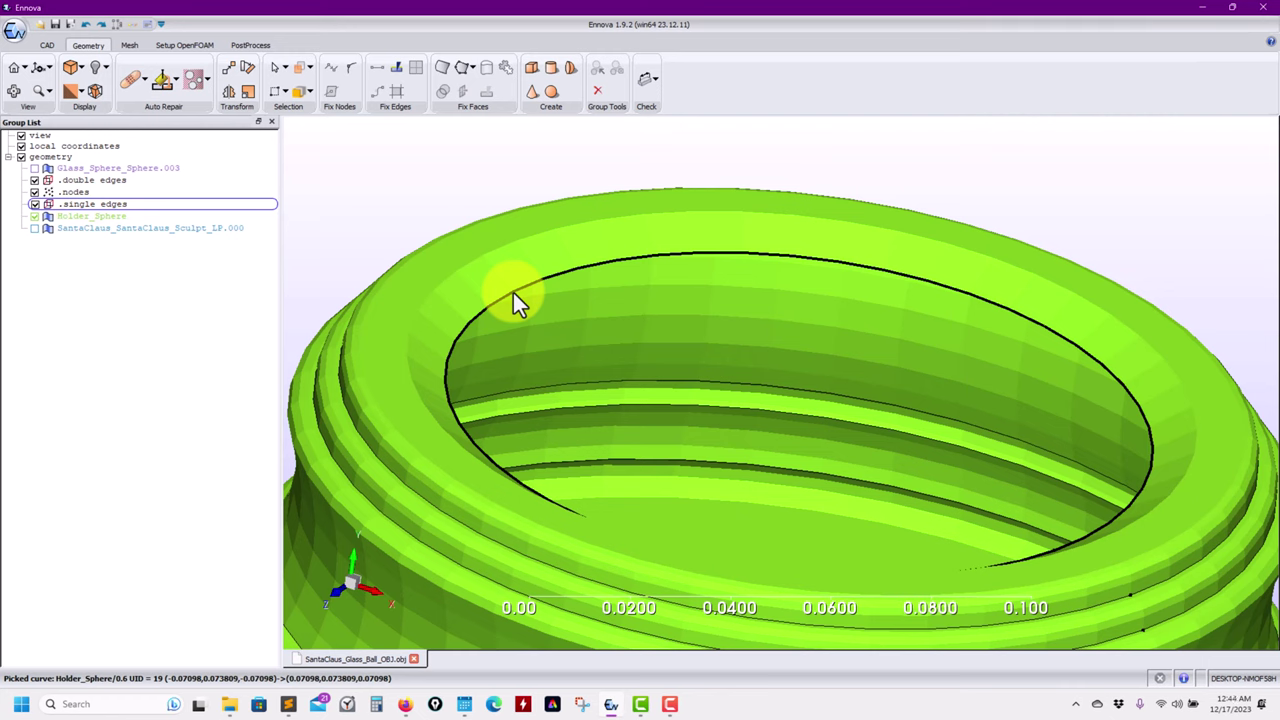
right_click(513, 303)
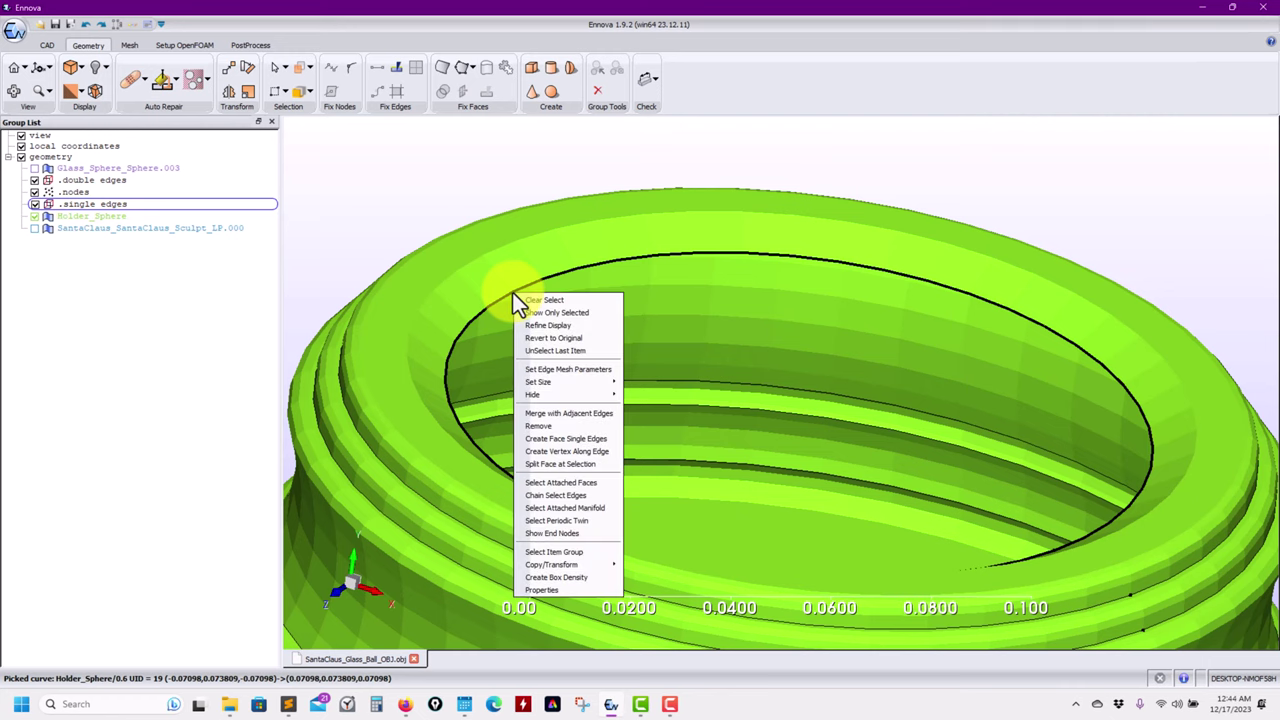
left_click(553, 441)
left_click_drag(553, 441, 569, 309)
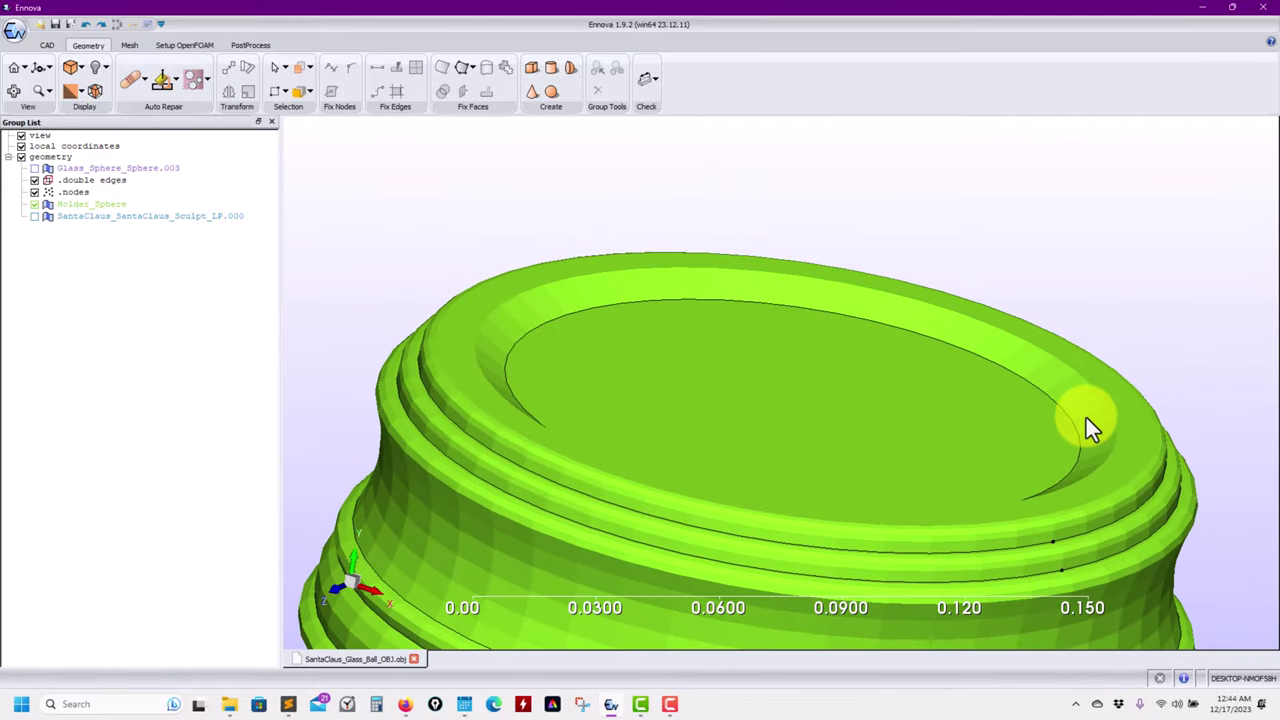
Inspect the holder from below and above, and delete the Holder_Sphere group together with its contents.
left_click_drag(655, 390, 641, 326)
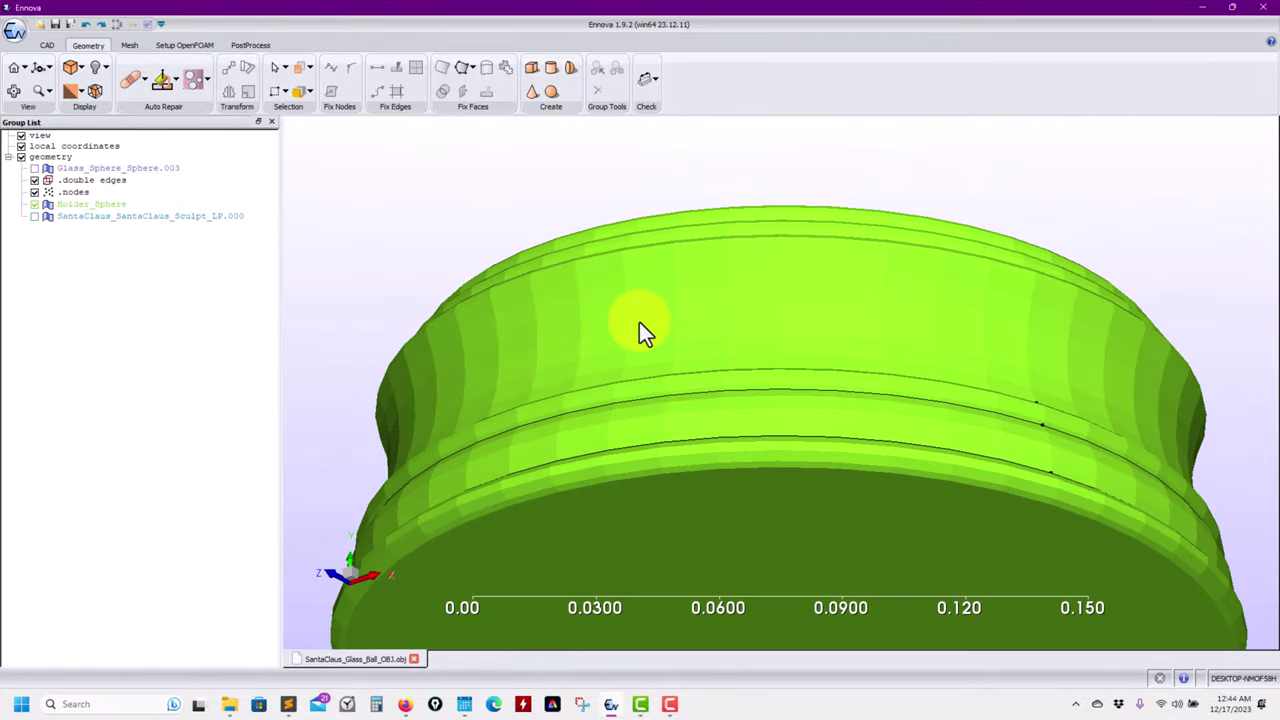
left_click_drag(639, 322, 690, 497)
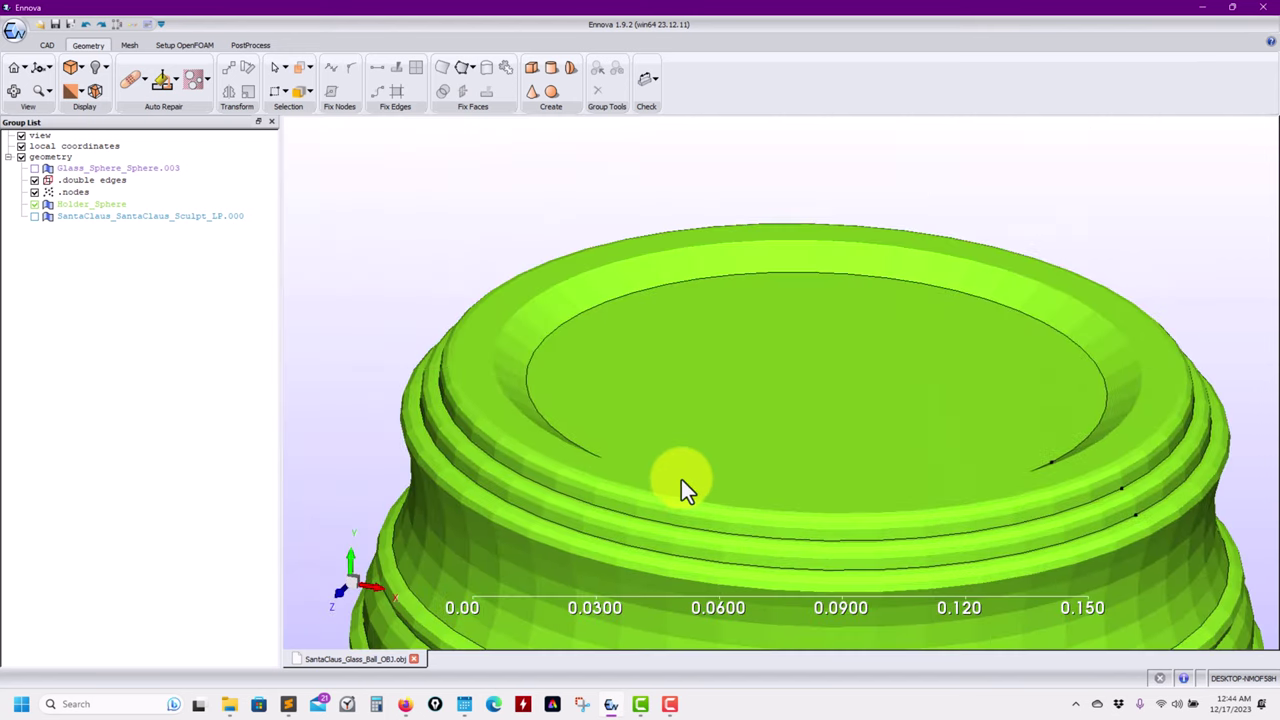
left_click_drag(564, 325, 566, 220)
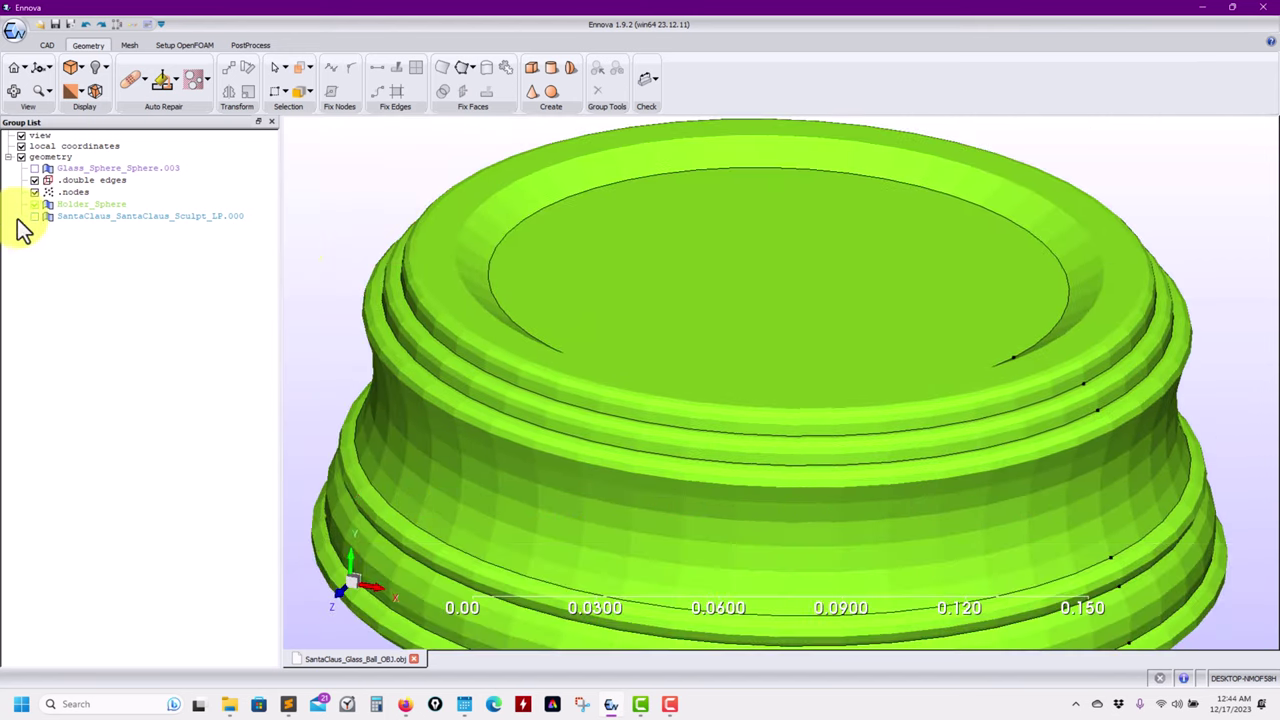
right_click(70, 206)
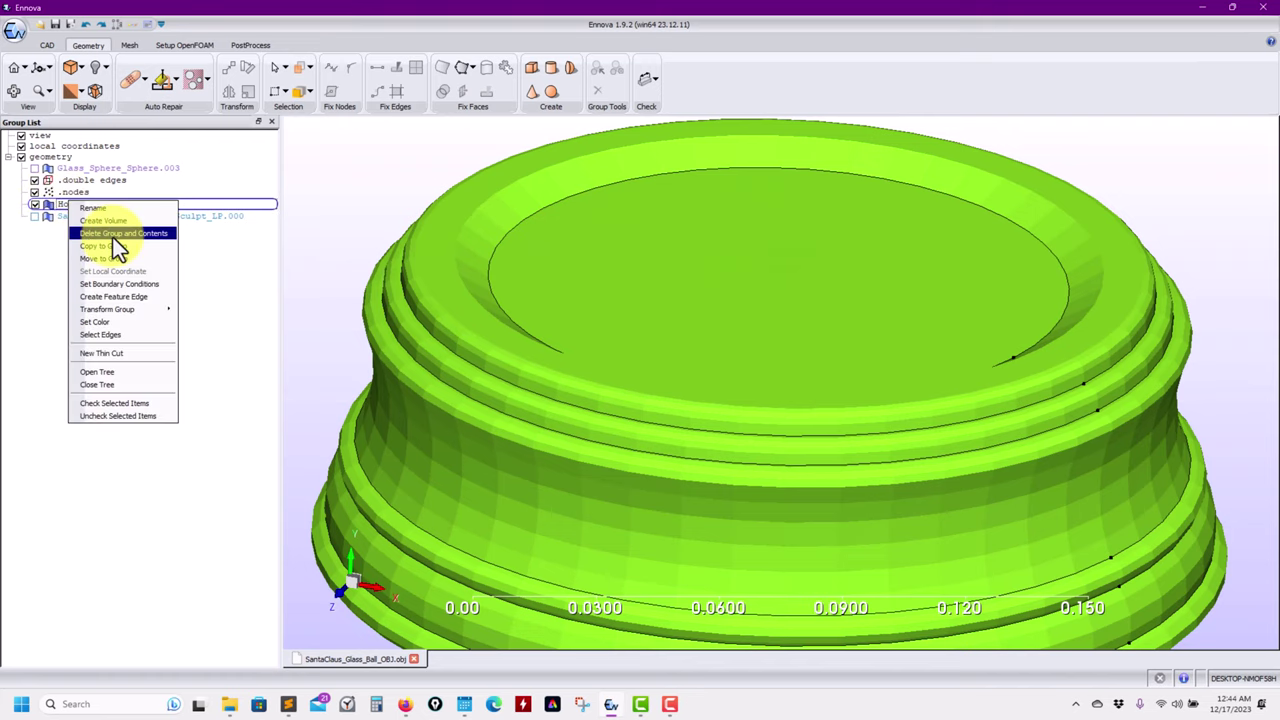
left_click(112, 234)
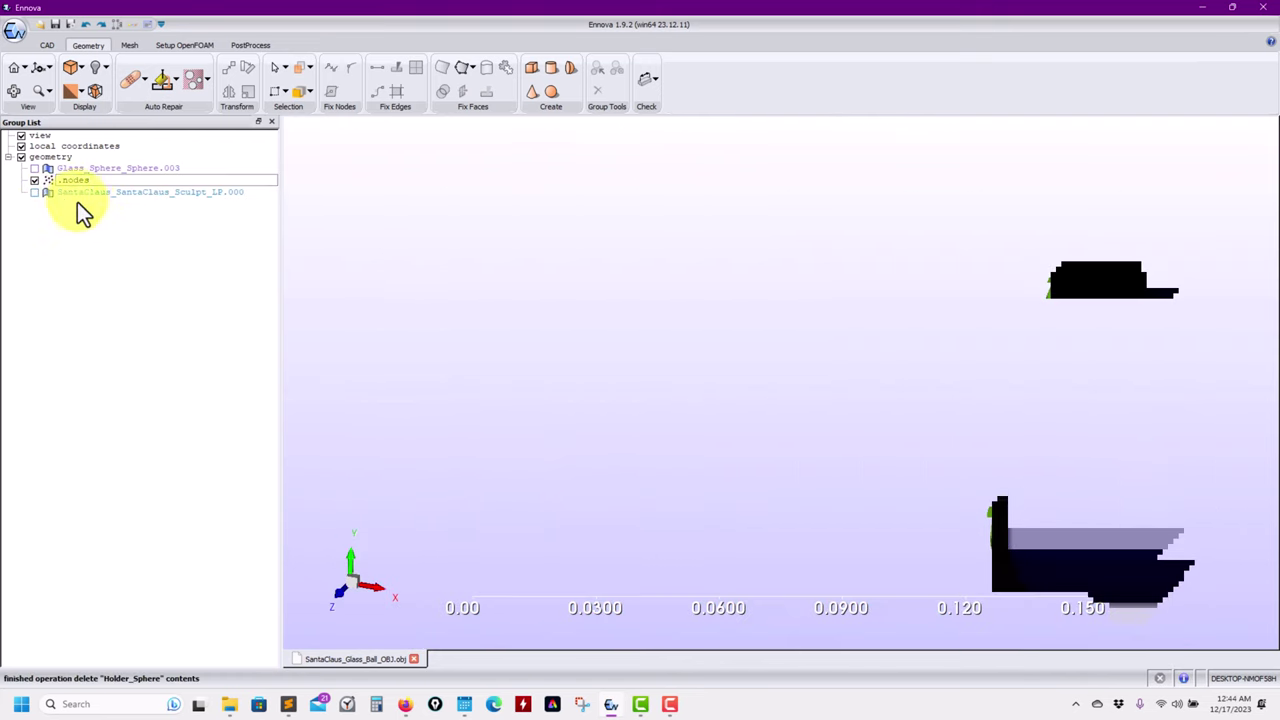
Show the Santa Claus and glass sphere groups and view the opening on the globe's underside.
left_click(34, 193)
left_click(35, 168)
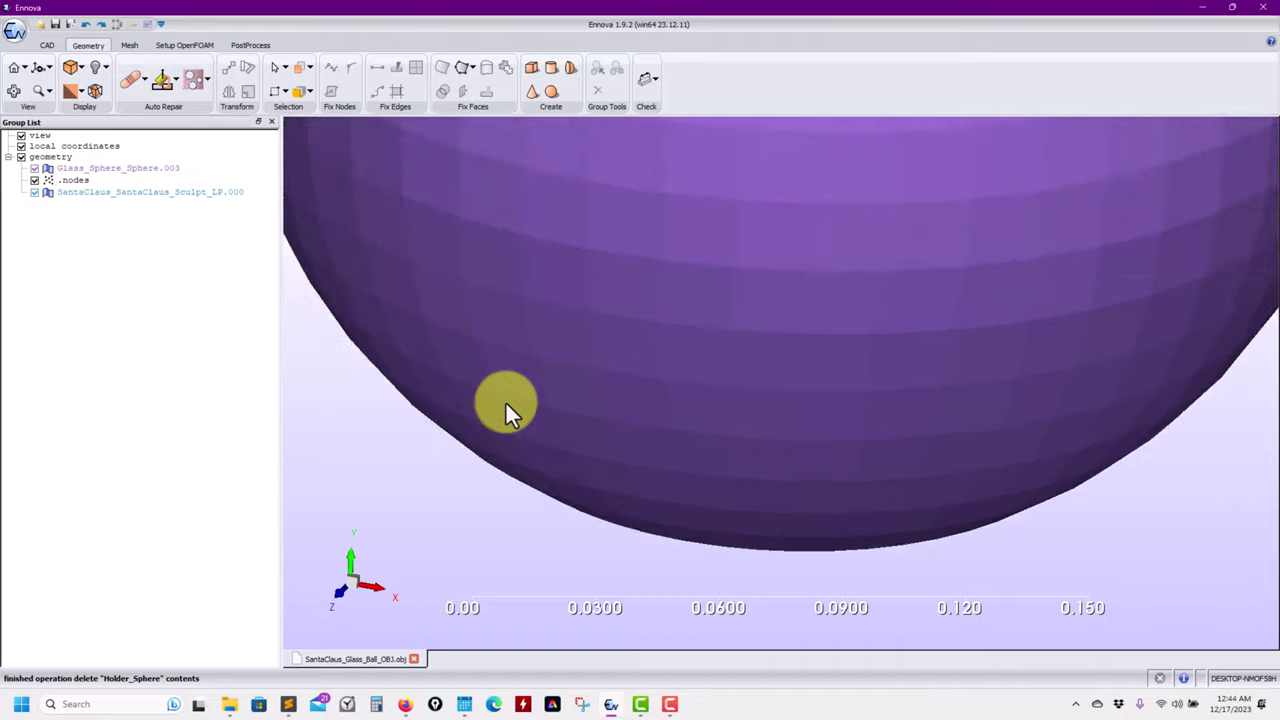
left_click_drag(505, 400, 654, 325)
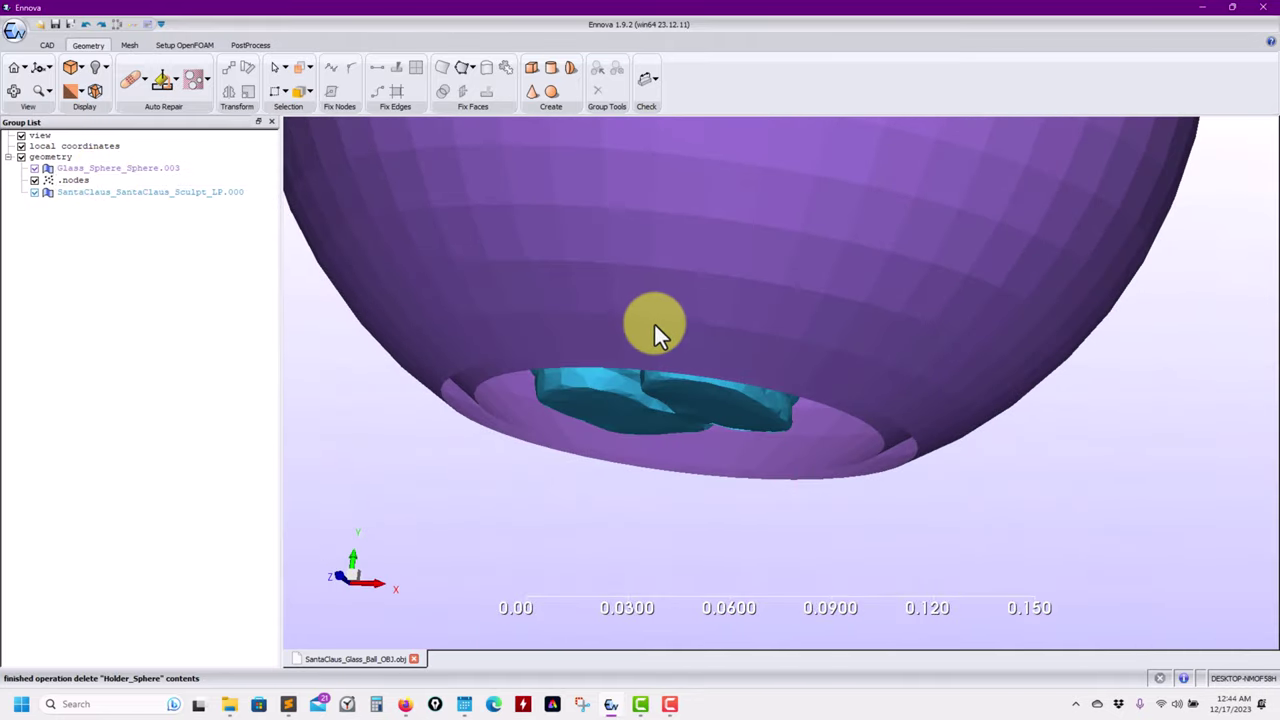
Turn on translucent display to see the figure inside the globe and select the surface of the glass sphere.
left_click(105, 66)
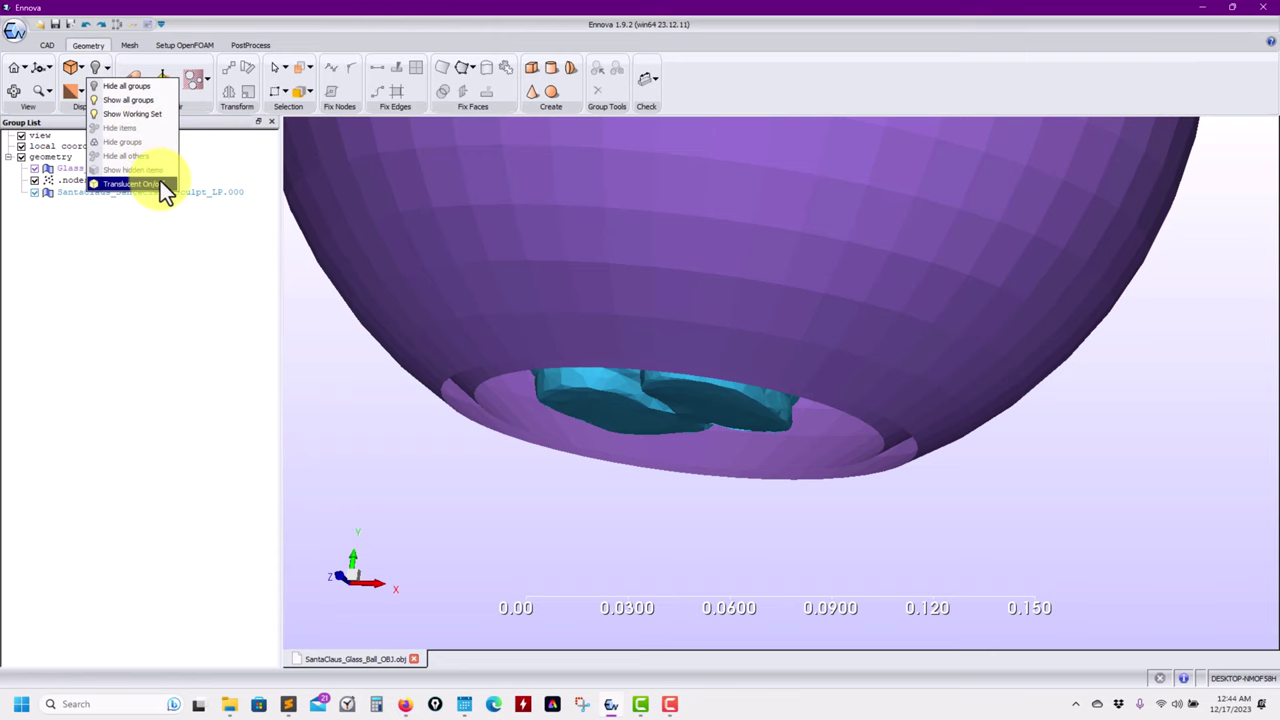
left_click(160, 183)
left_click_drag(513, 325, 489, 352)
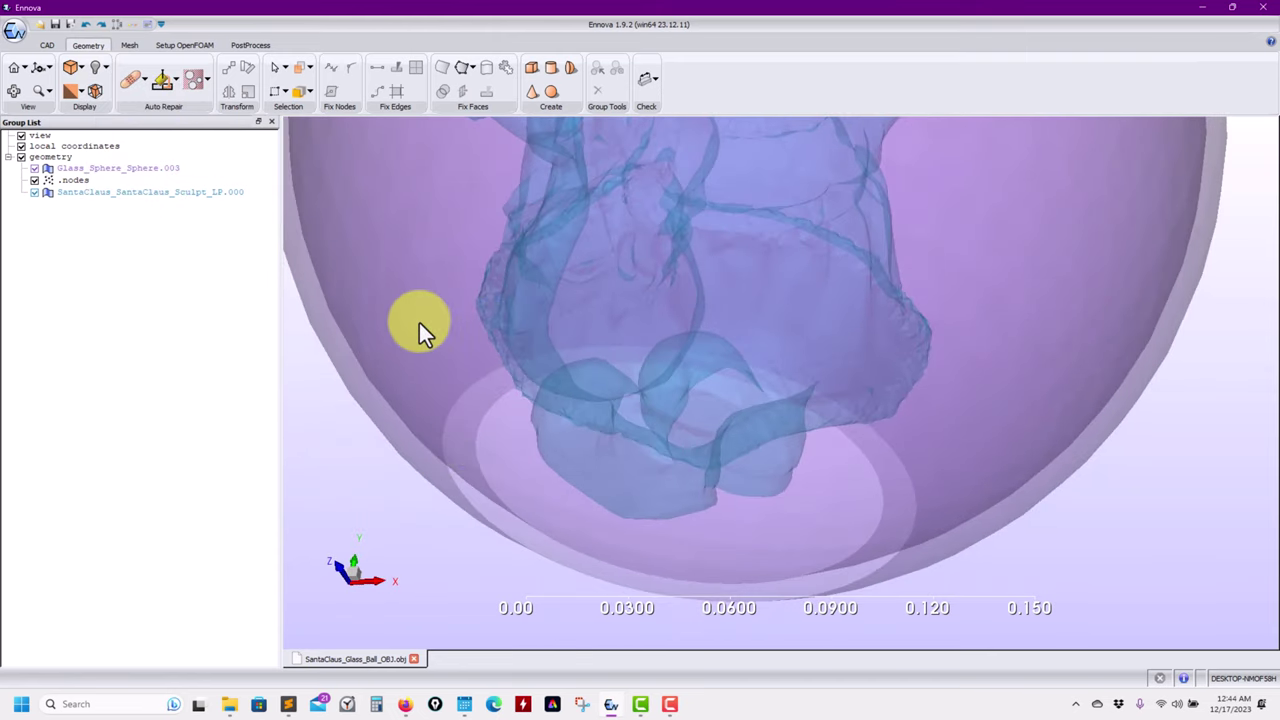
left_click(442, 450)
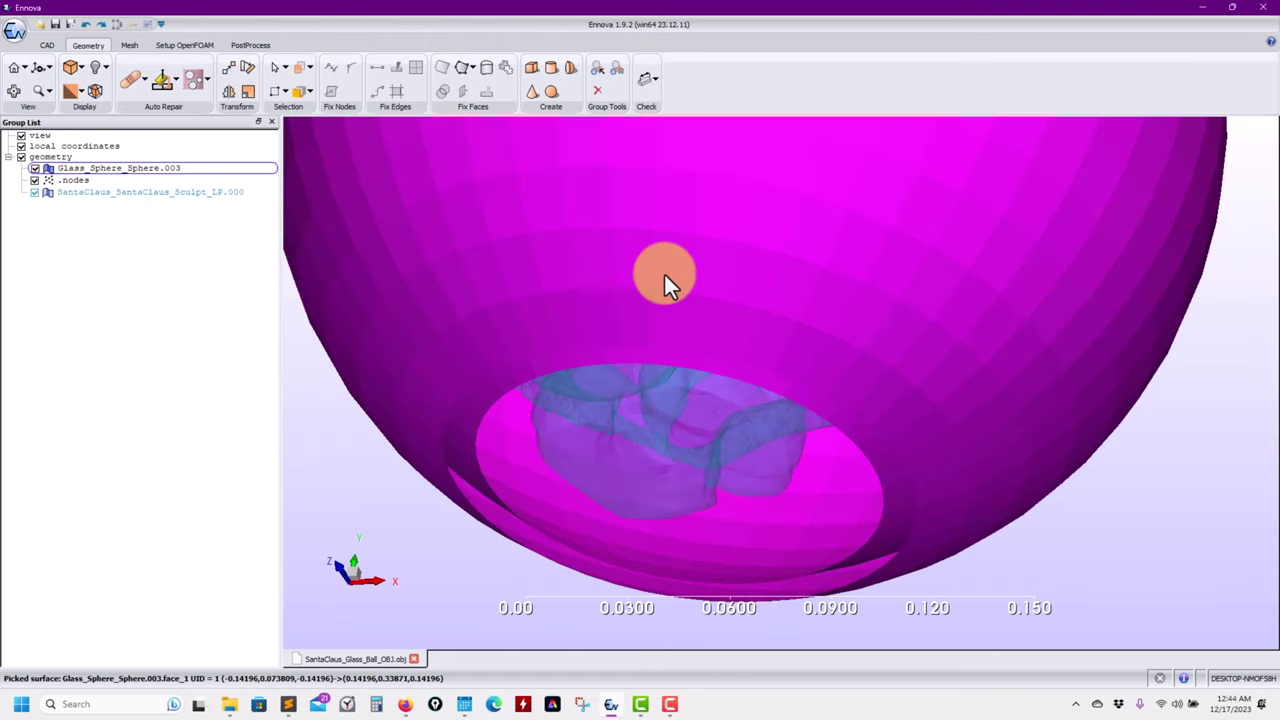
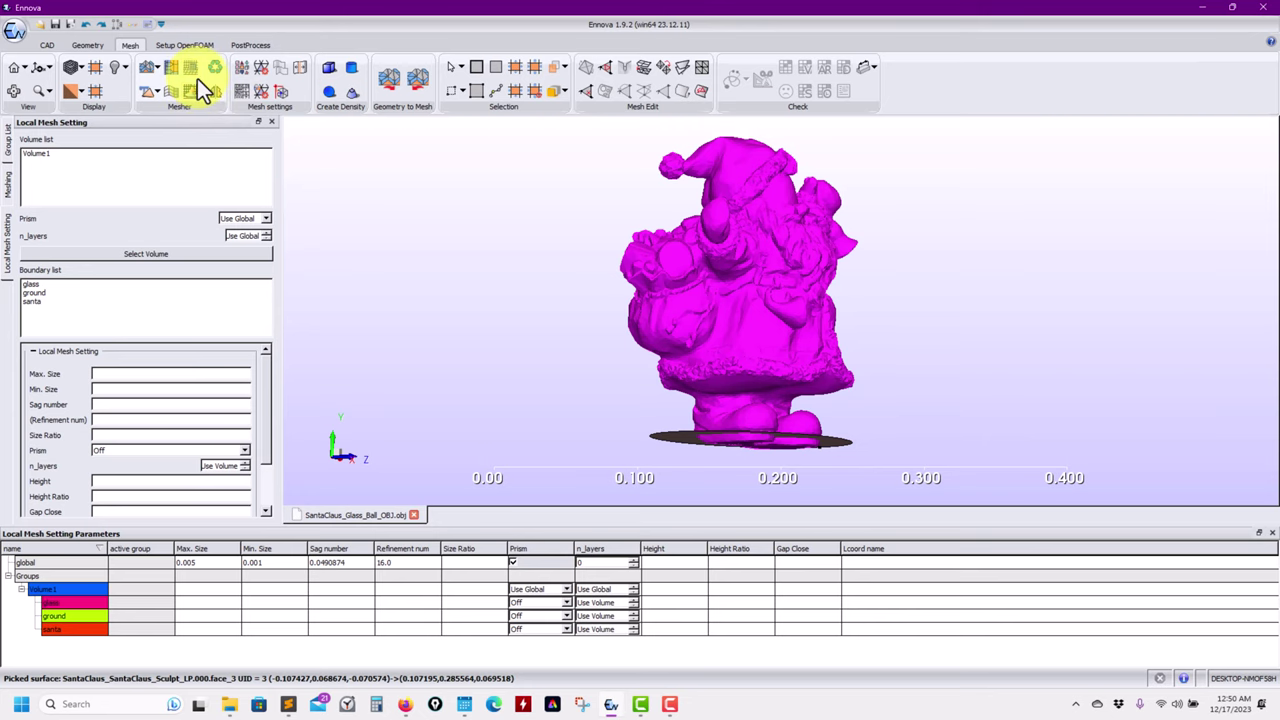
Generate the surface mesh of the globe and Santa, and inspect the elements around the feet on the ground disc.
left_click(195, 72)
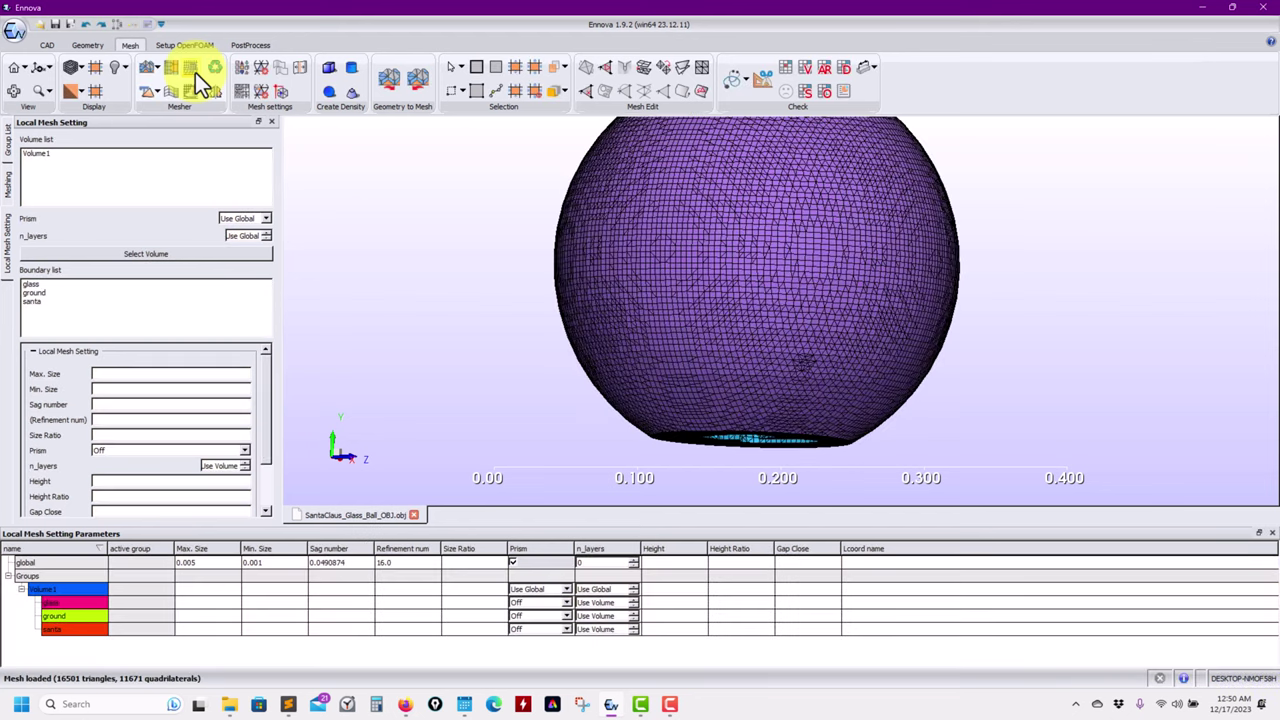
left_click_drag(729, 246, 638, 257)
scroll(709, 214, "up", 5)
scroll(675, 246, "up", 3)
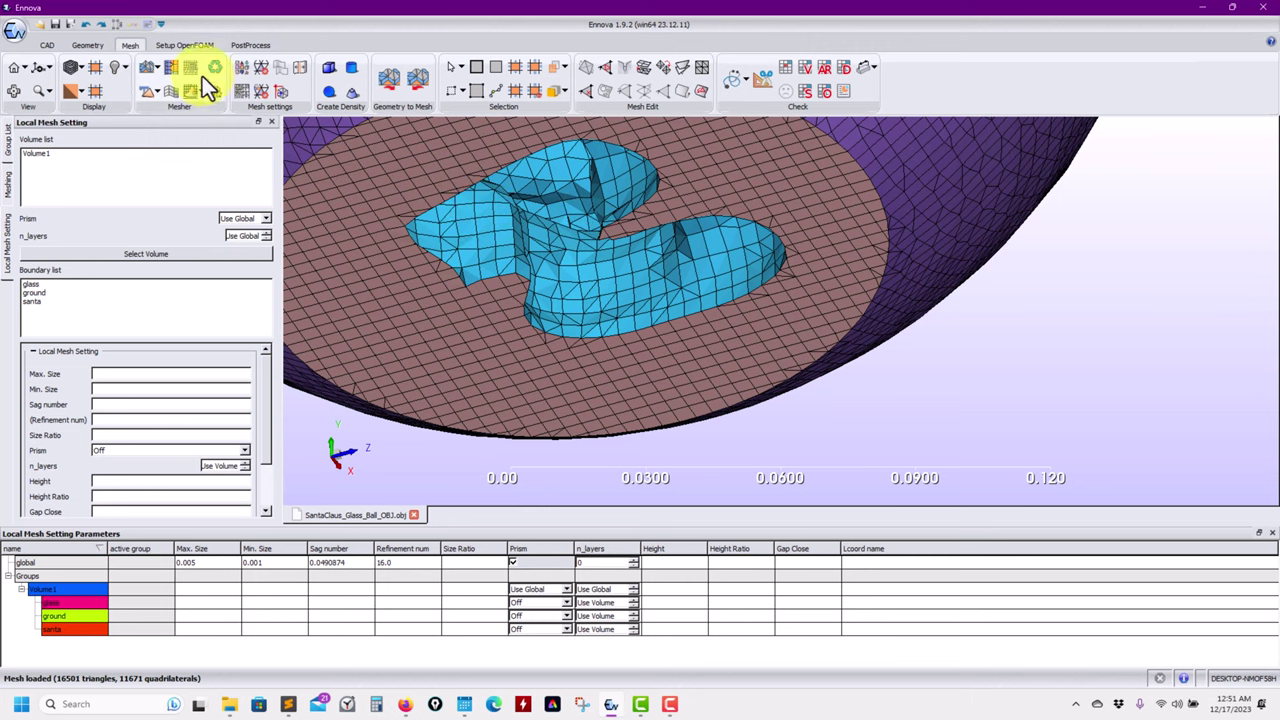
left_click_drag(480, 175, 706, 380)
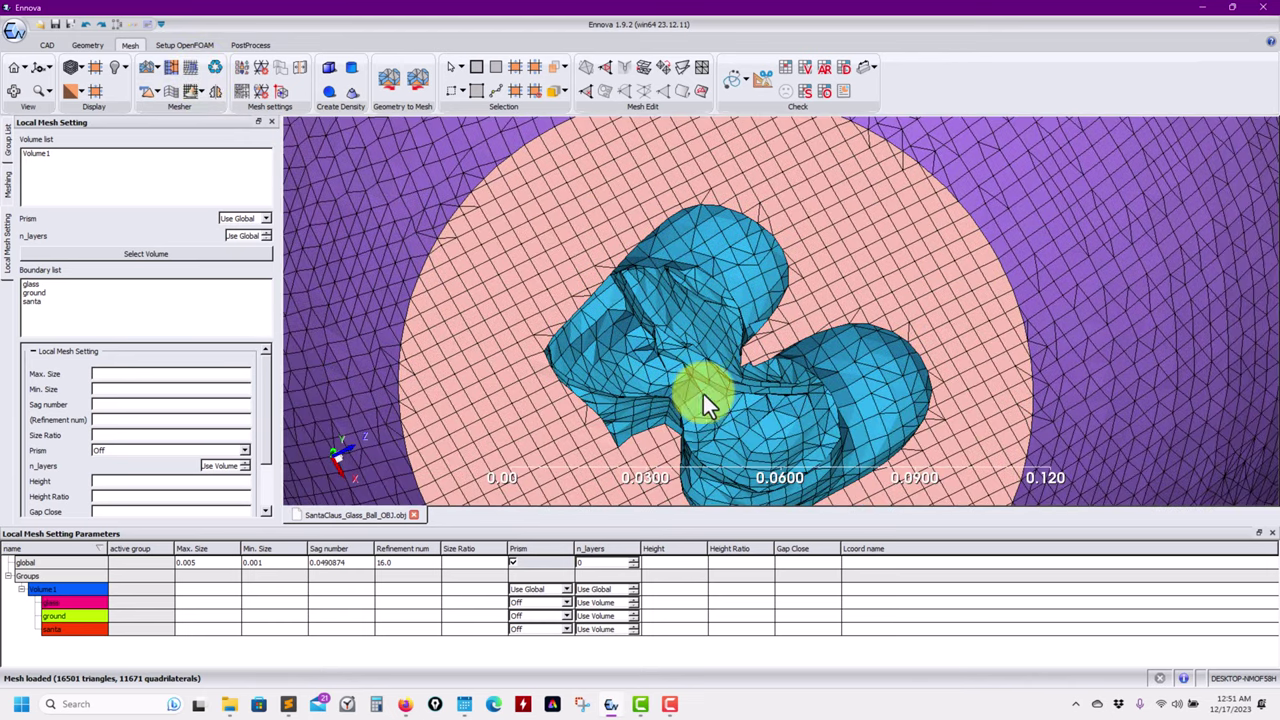
left_click_drag(624, 400, 450, 190)
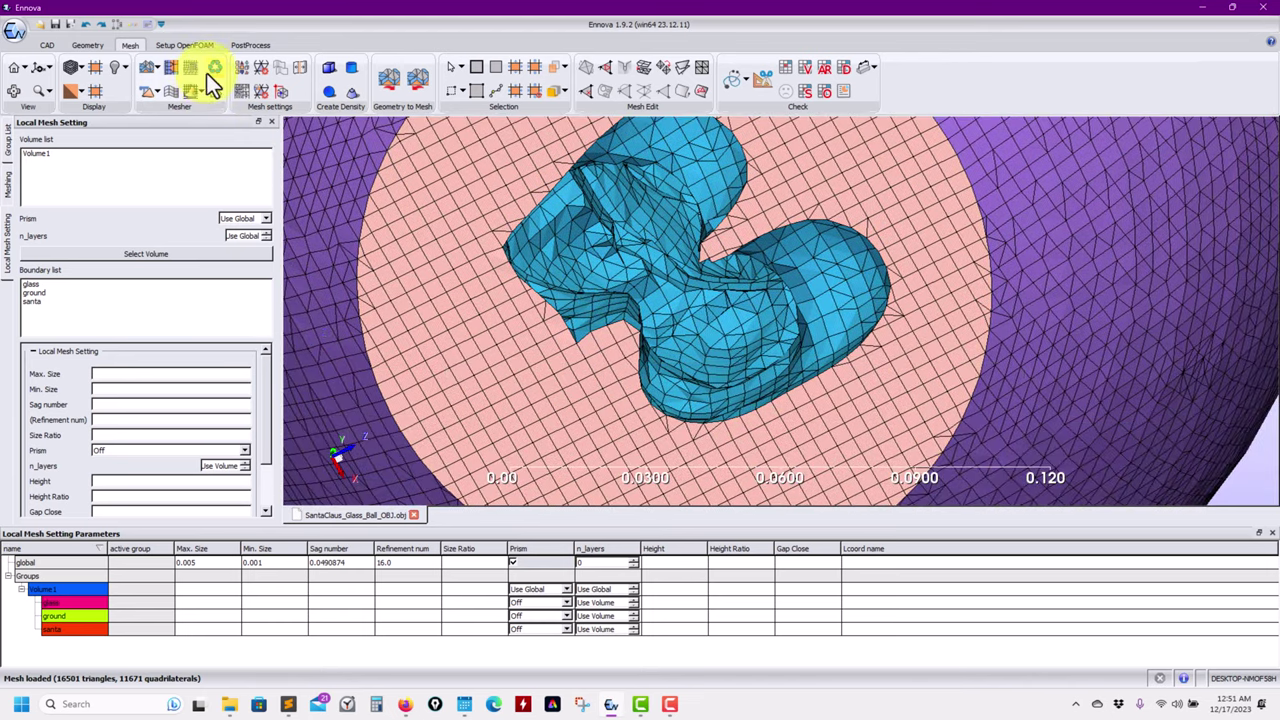
left_click_drag(590, 165, 632, 177)
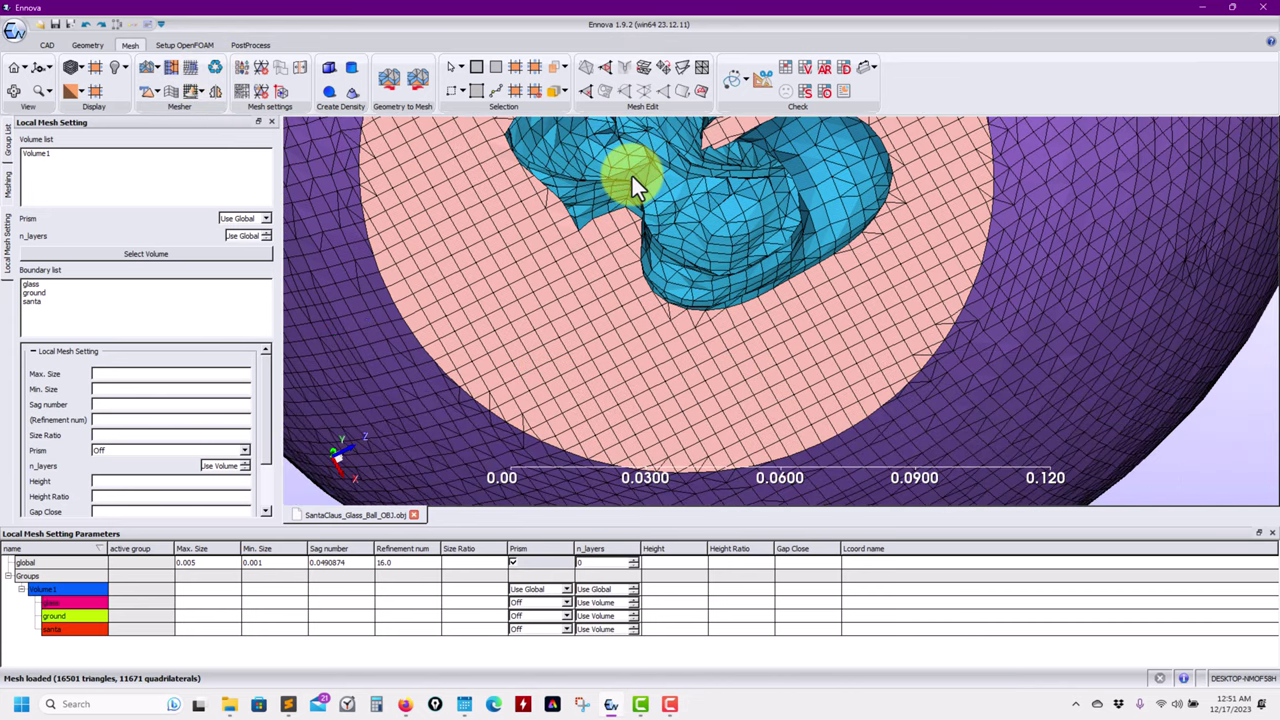
Remesh the surface into an all-triangle mesh and inspect the triangles on the ground disc and globe.
left_click(215, 72)
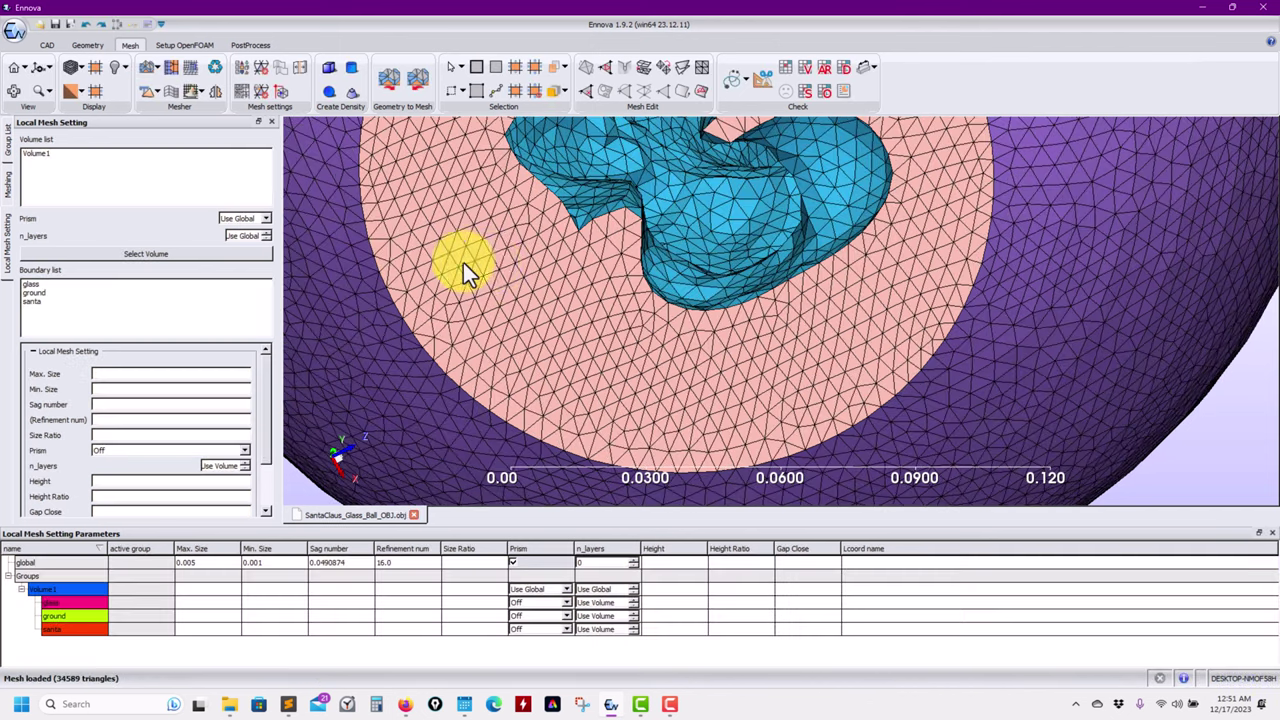
left_click_drag(463, 262, 540, 304)
scroll(551, 286, "up", 3)
scroll(640, 271, "down", 5)
left_click_drag(640, 271, 749, 214)
scroll(629, 307, "down", 3)
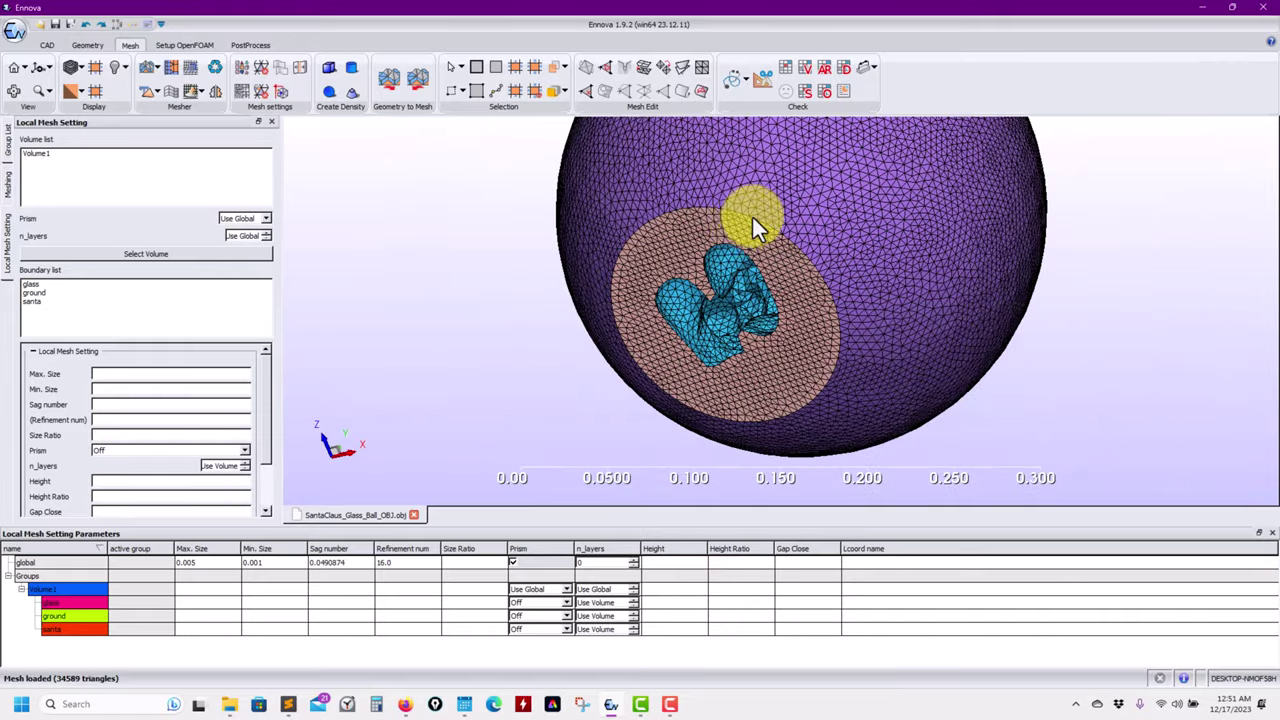
scroll(640, 300, "up", 2)
Hide the mesh's glass group to expose the Santa figure, and inspect the triangles on his back and sack.
left_click(8, 142)
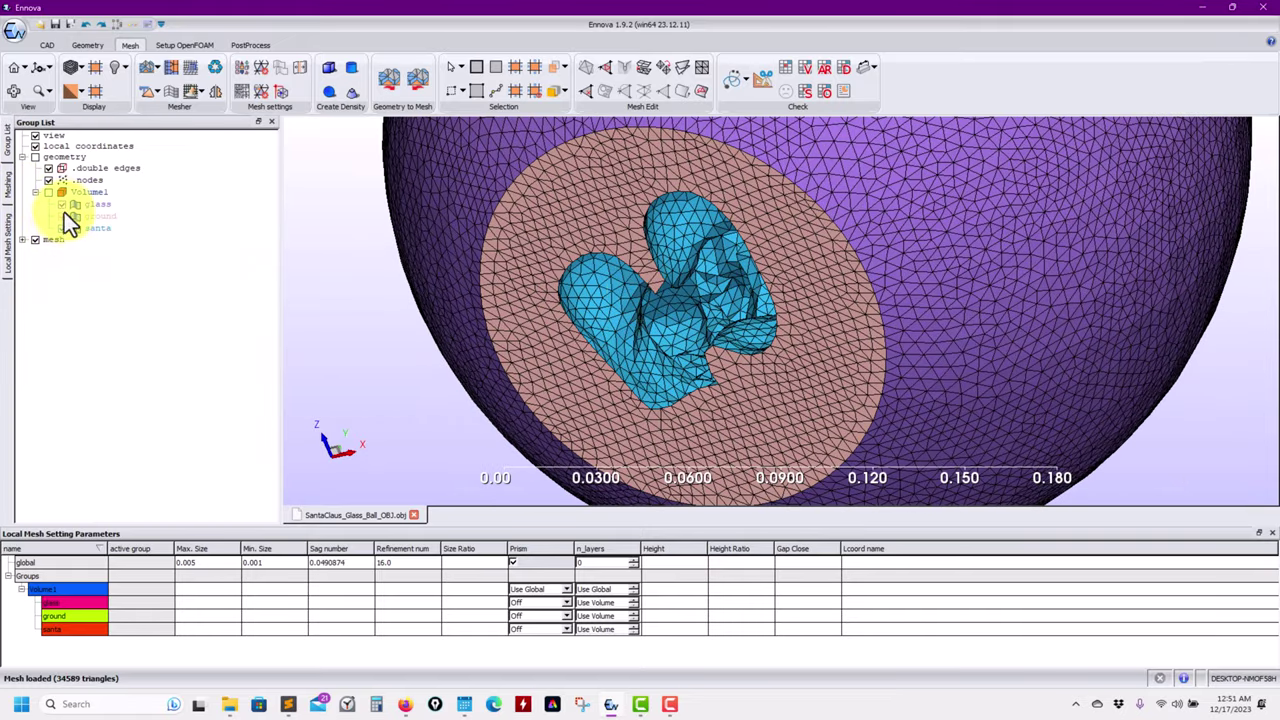
left_click_drag(531, 248, 520, 262)
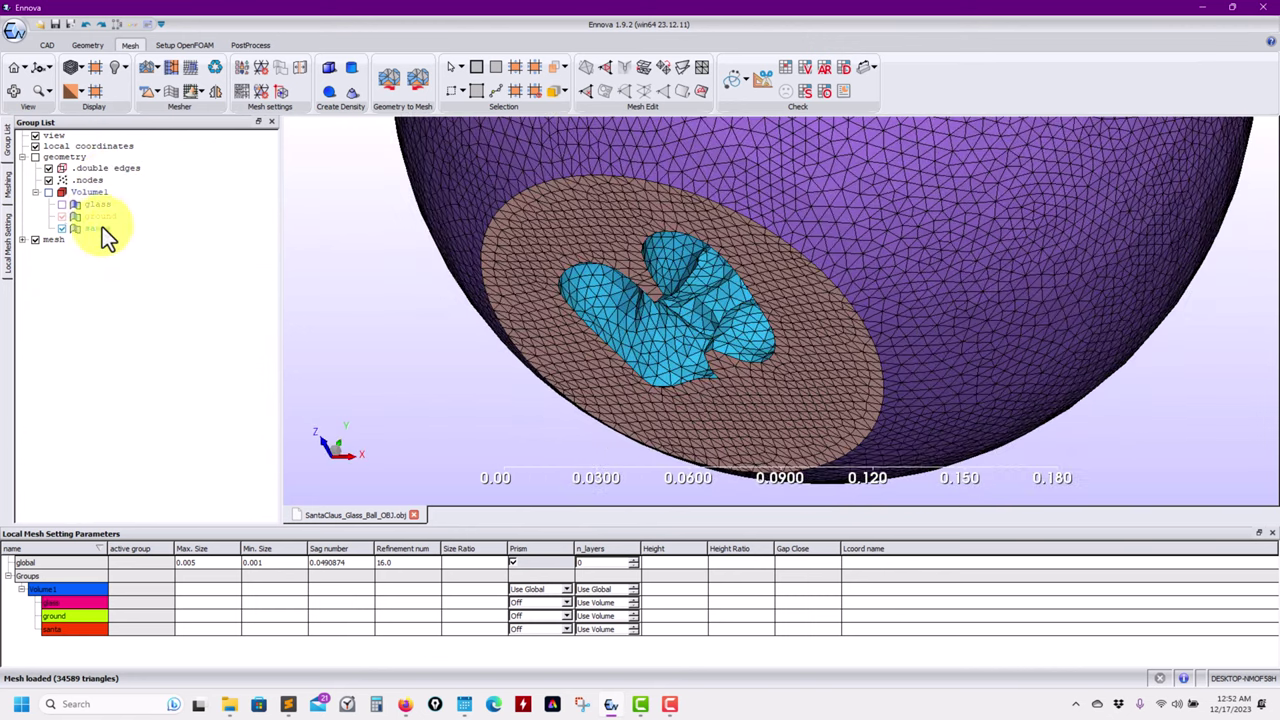
left_click(22, 240)
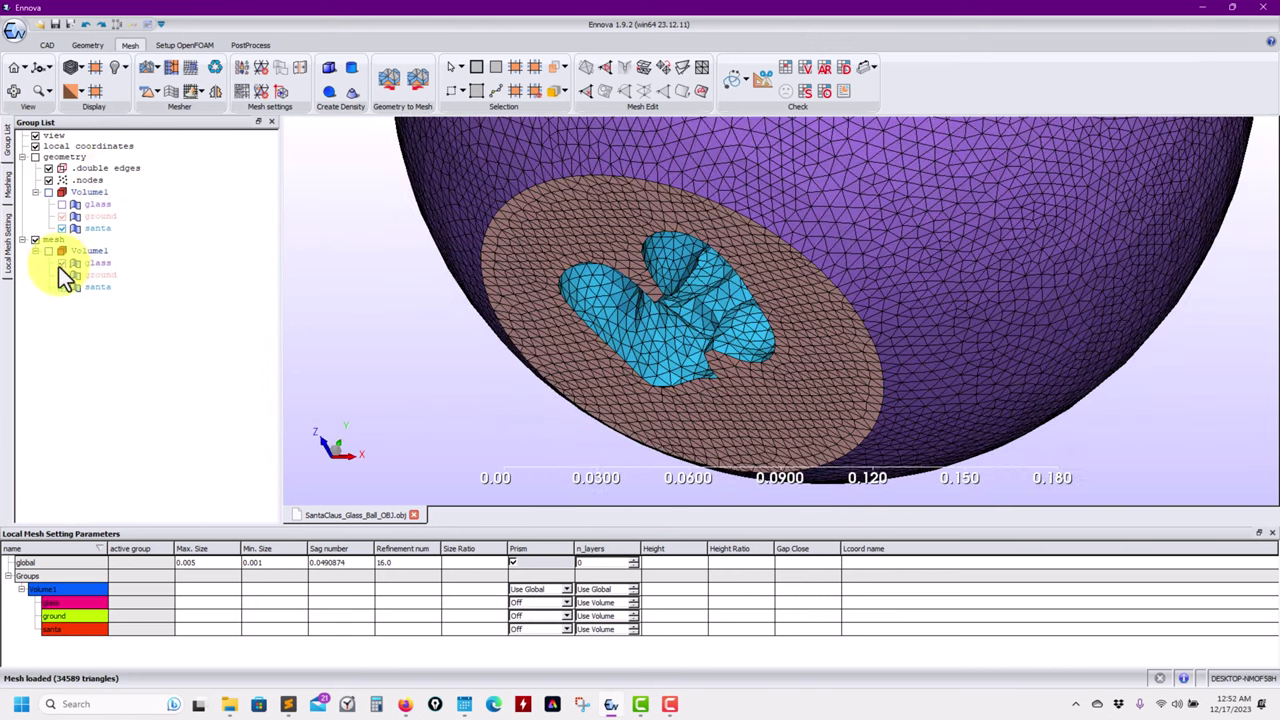
left_click(61, 263)
left_click_drag(564, 270, 951, 346)
scroll(765, 290, "down", 3)
scroll(786, 230, "up", 3)
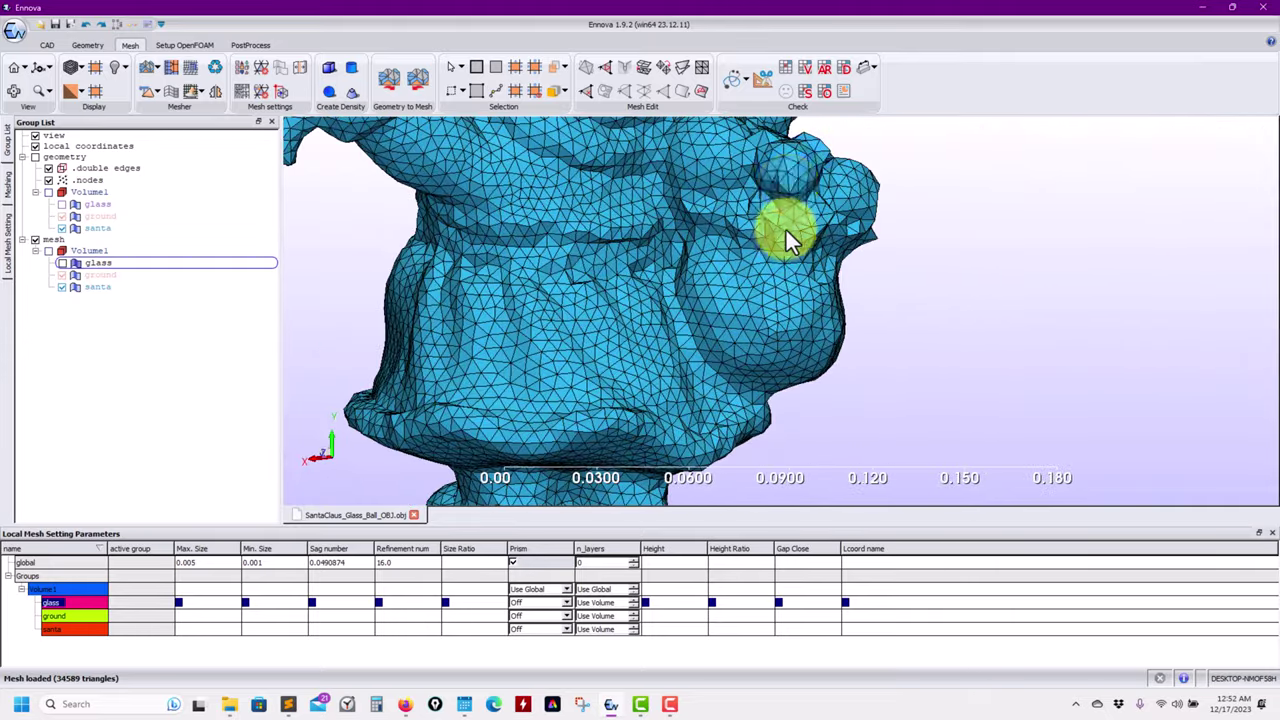
scroll(770, 300, "up", 3)
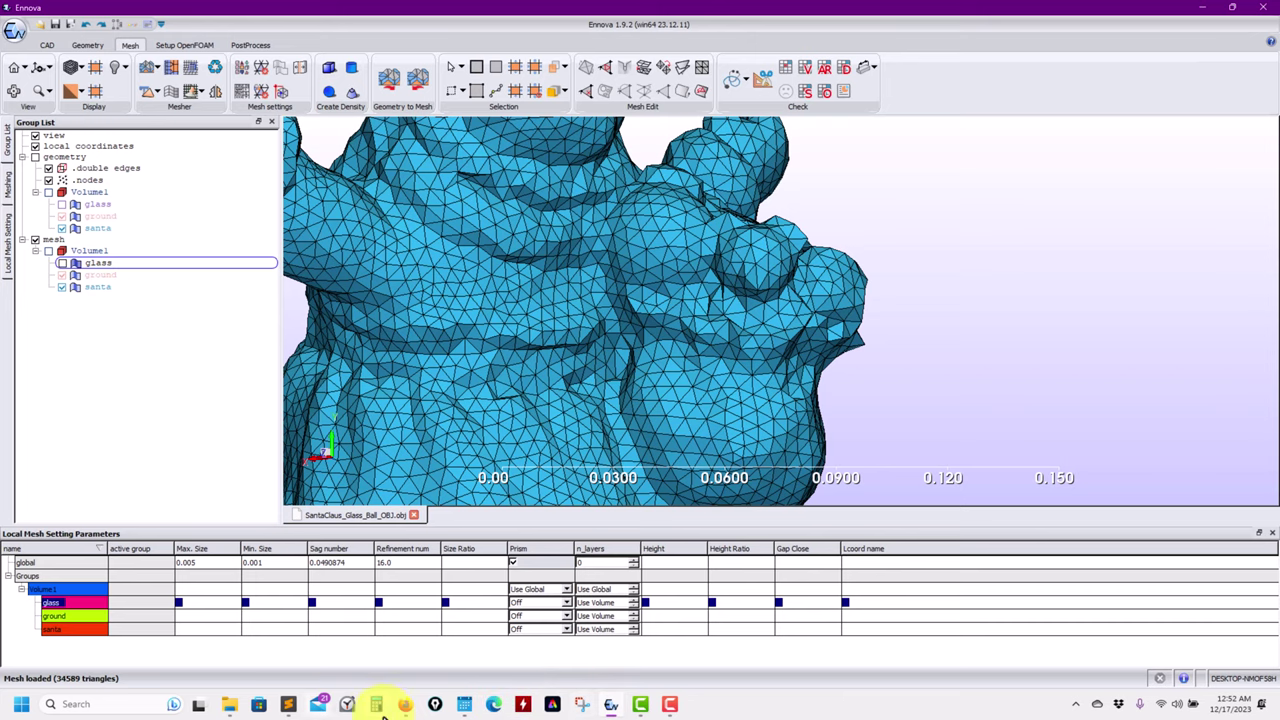
Switch to the Sketchfab page of the Santa Claus Glass Ball and examine the sack of presents up close for comparison.
mouse_move(410, 700)
left_click(494, 614)
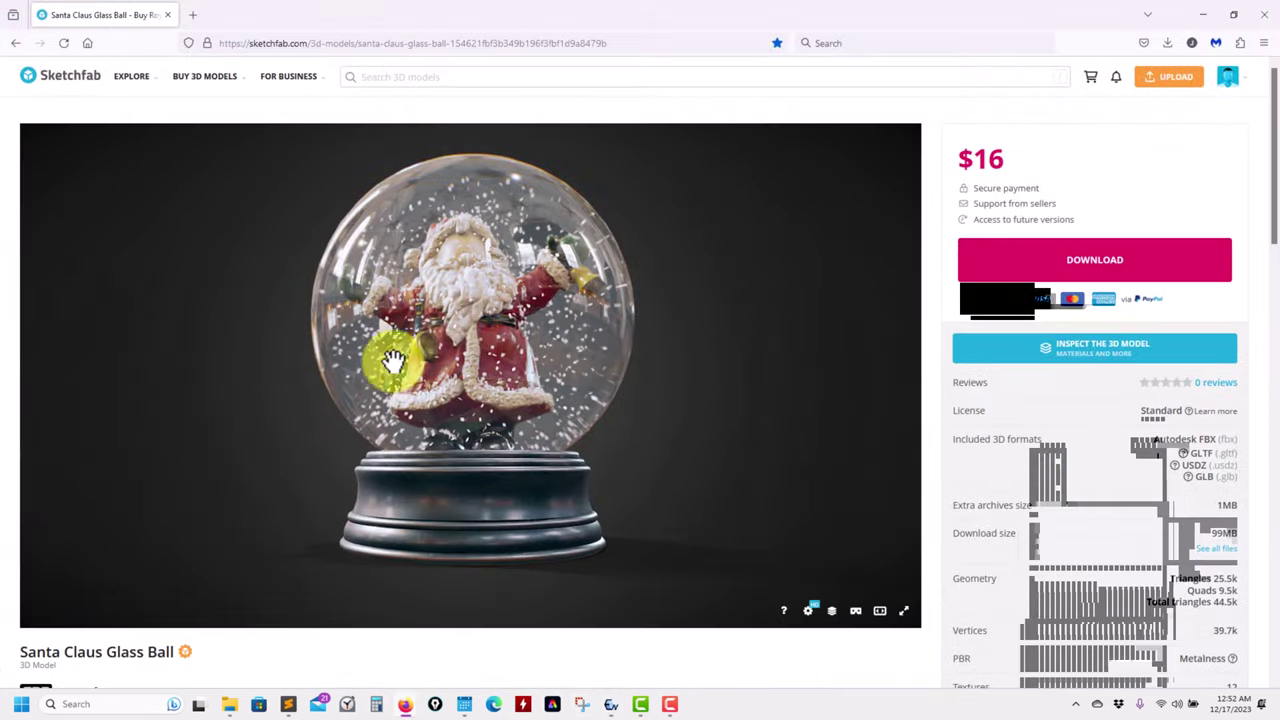
left_click_drag(393, 362, 646, 394)
scroll(554, 294, "up", 5)
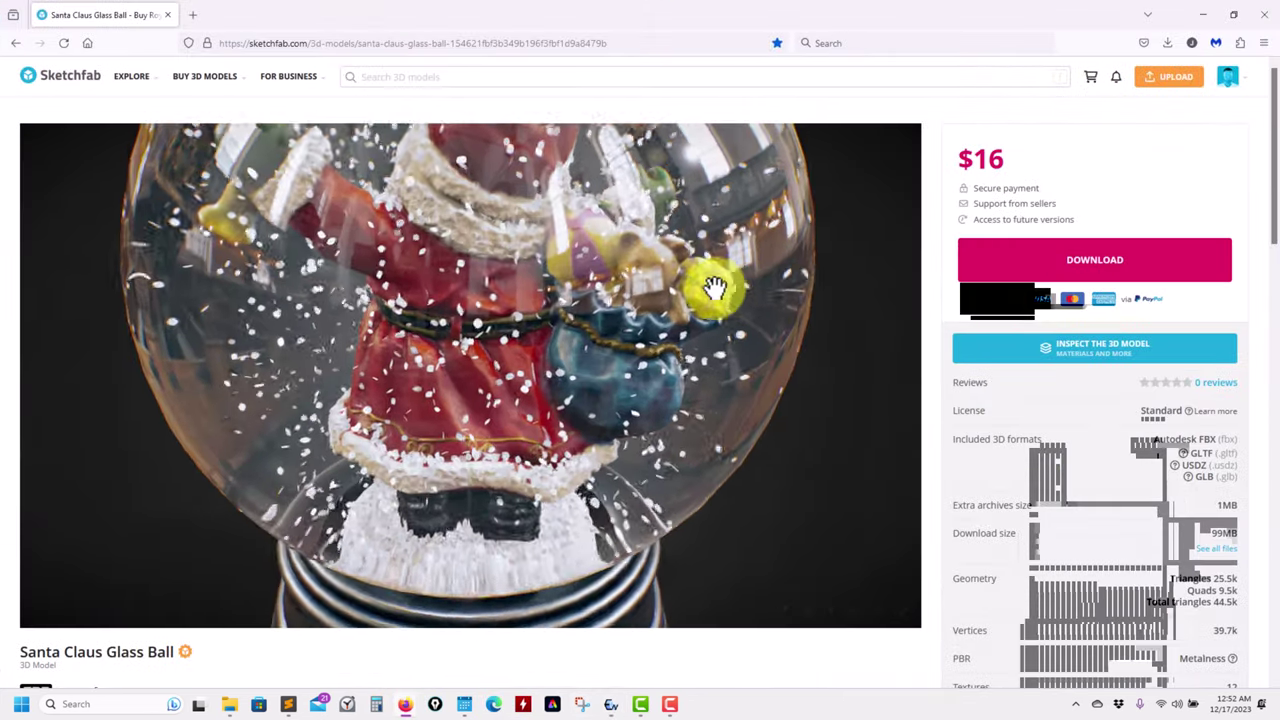
scroll(640, 289, "up", 5)
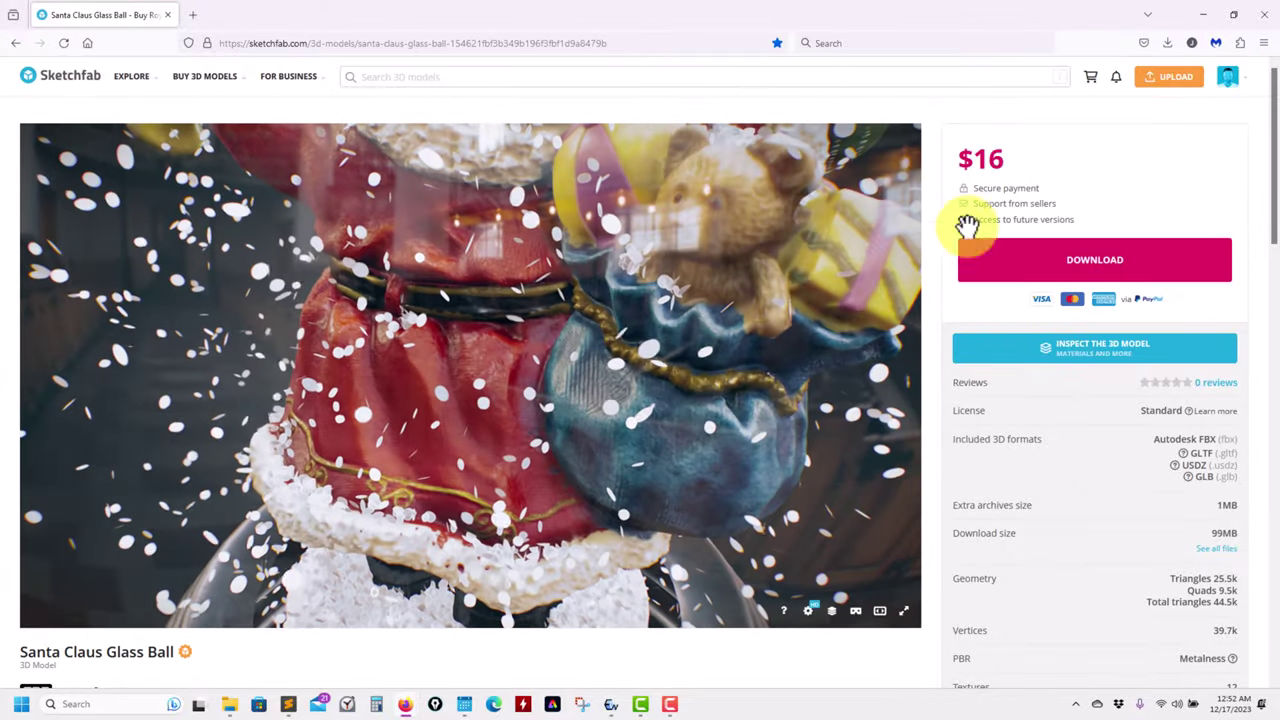
left_click(1203, 14)
Examine Santa's surface mesh around the sack, the bell in his raised hand and the feet on the ground disc.
left_click_drag(669, 320, 414, 277)
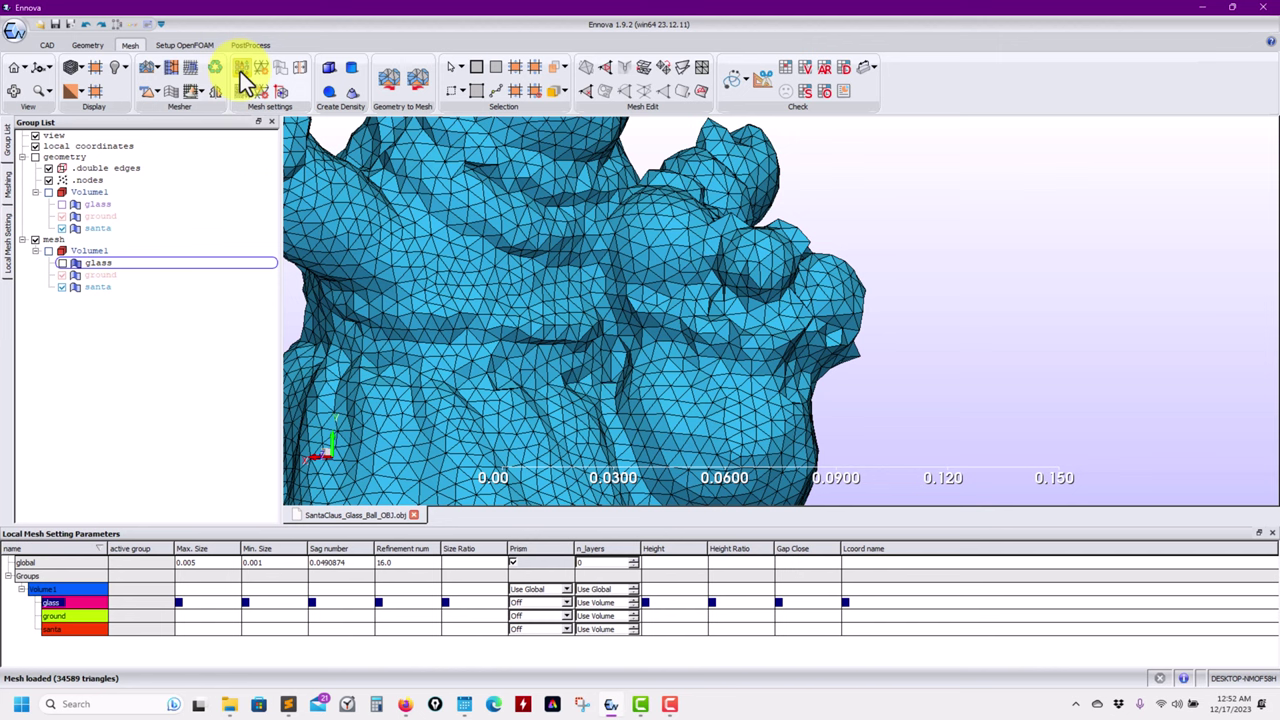
left_click_drag(468, 222, 733, 317)
scroll(619, 369, "up", 5)
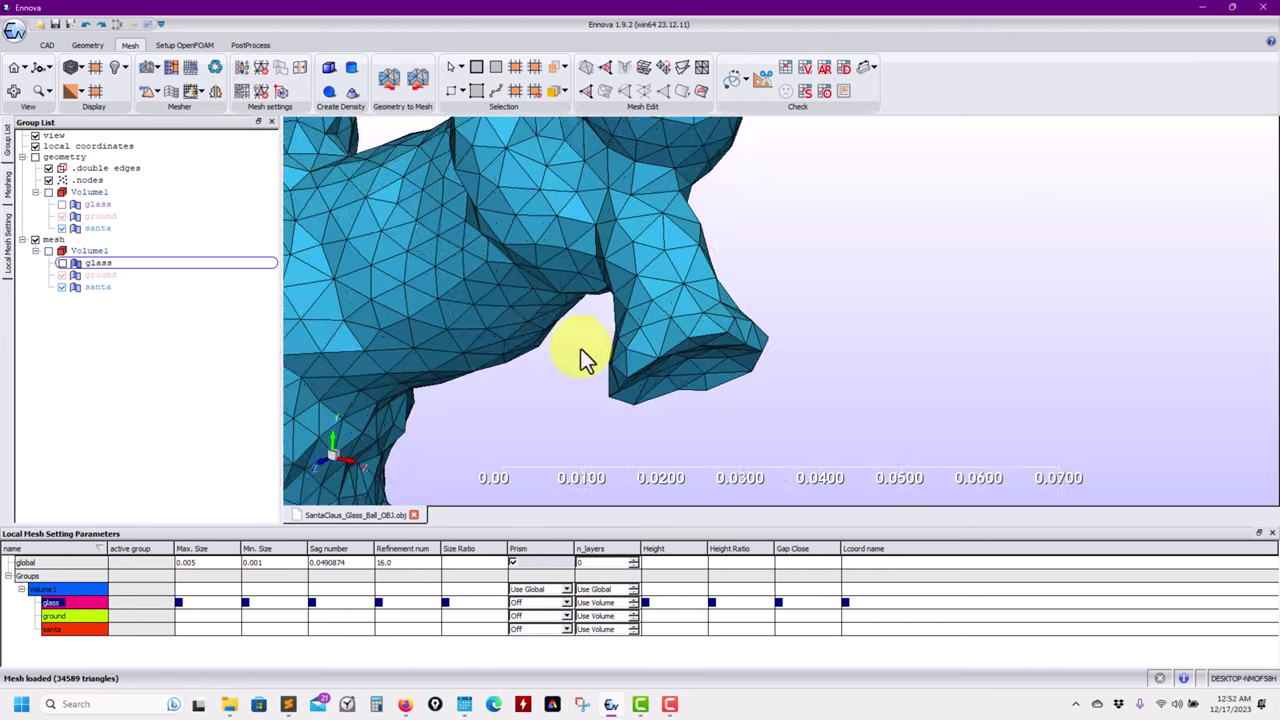
scroll(585, 360, "down", 5)
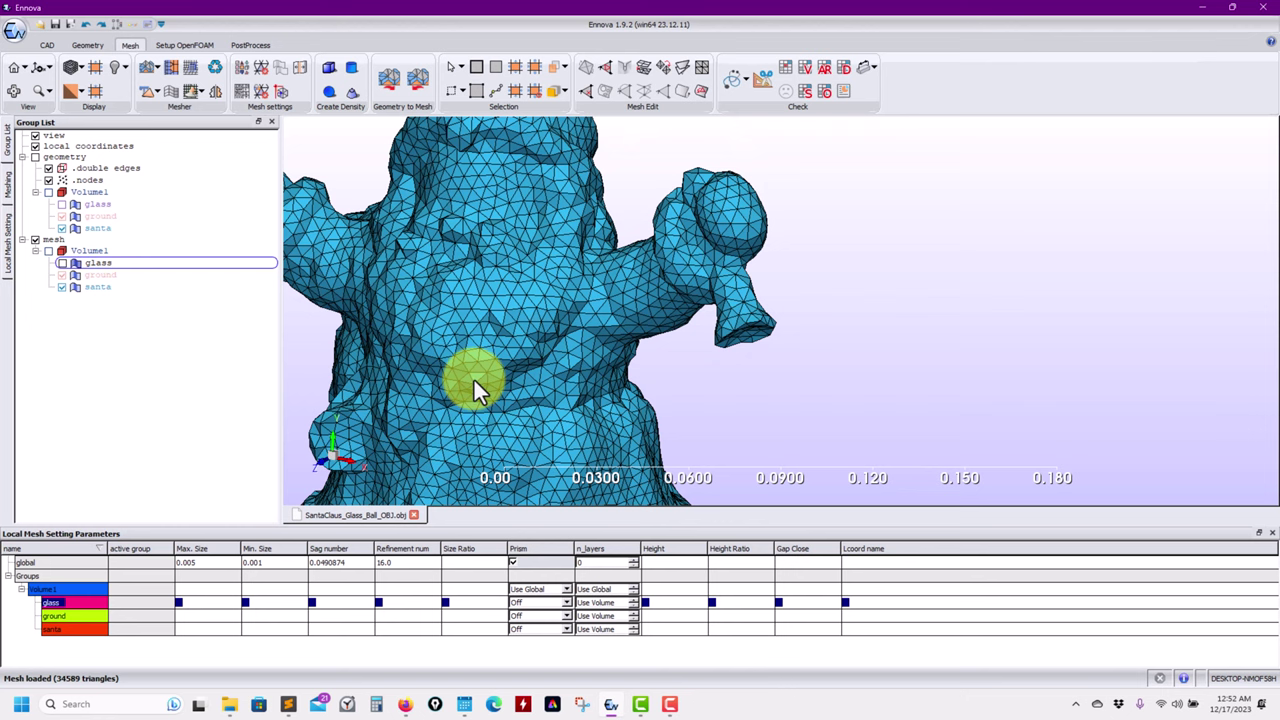
scroll(474, 380, "down", 3)
left_click_drag(474, 380, 697, 362)
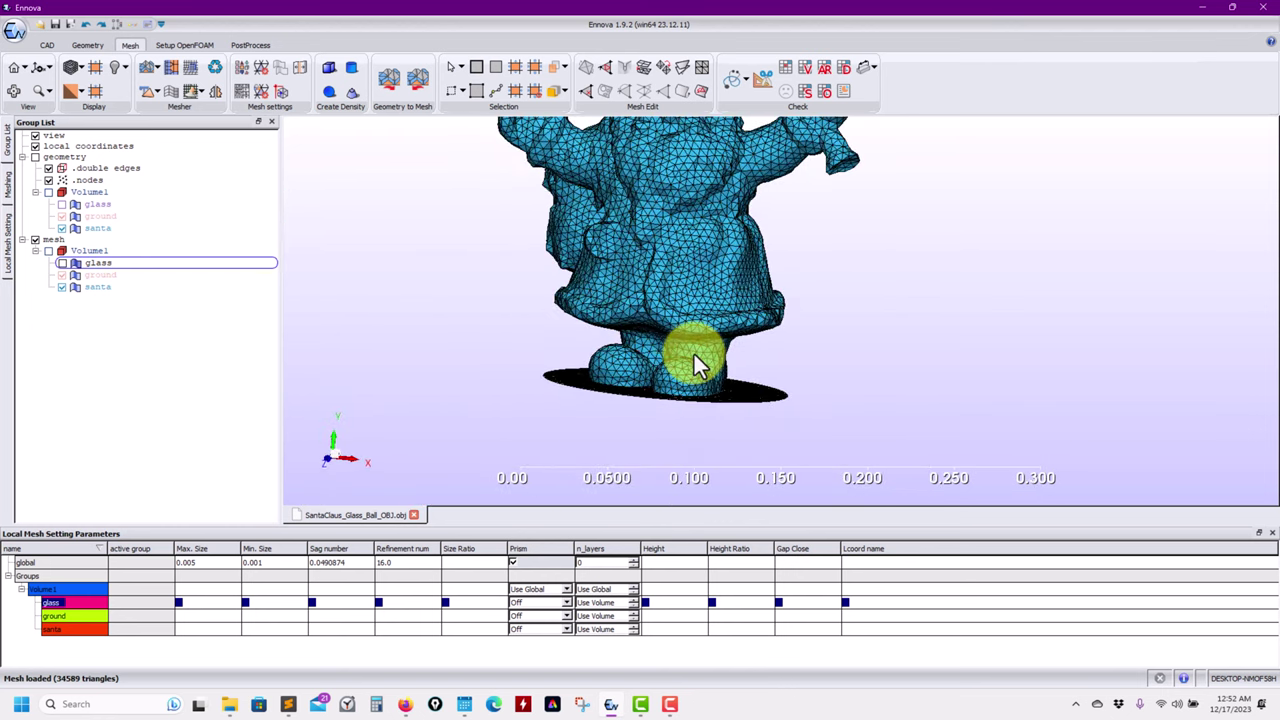
Set the Prism option of the santa and ground boundaries to Use Volume.
left_click(567, 630)
left_click(533, 648)
left_click(565, 615)
left_click(512, 626)
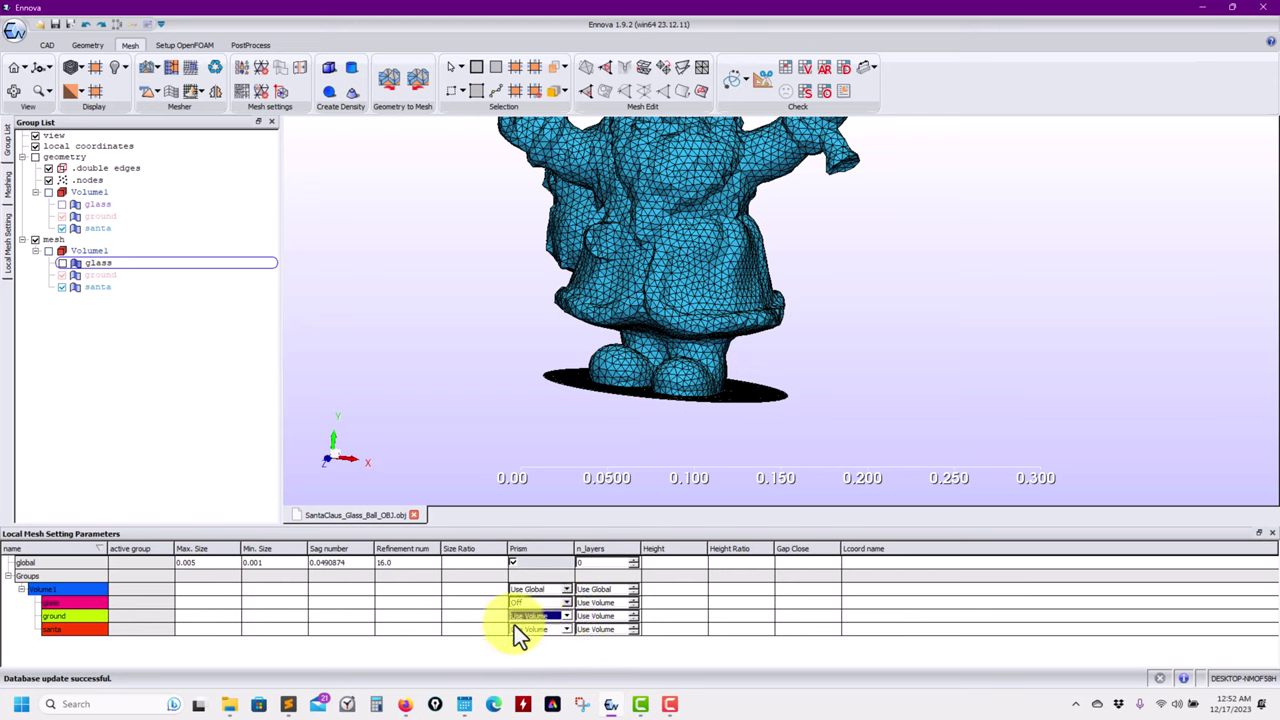
Set the number of prism layers to 3 for both the ground and santa boundaries.
left_click(633, 617)
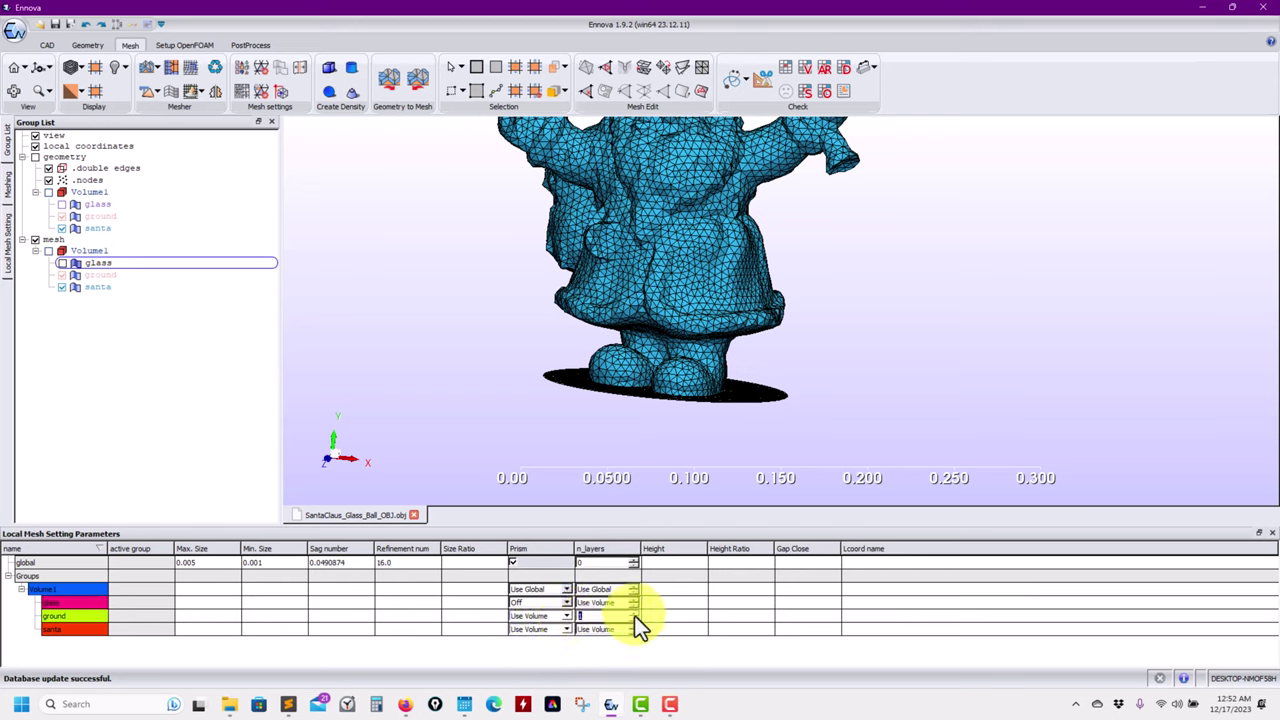
type("3")
left_click(636, 628)
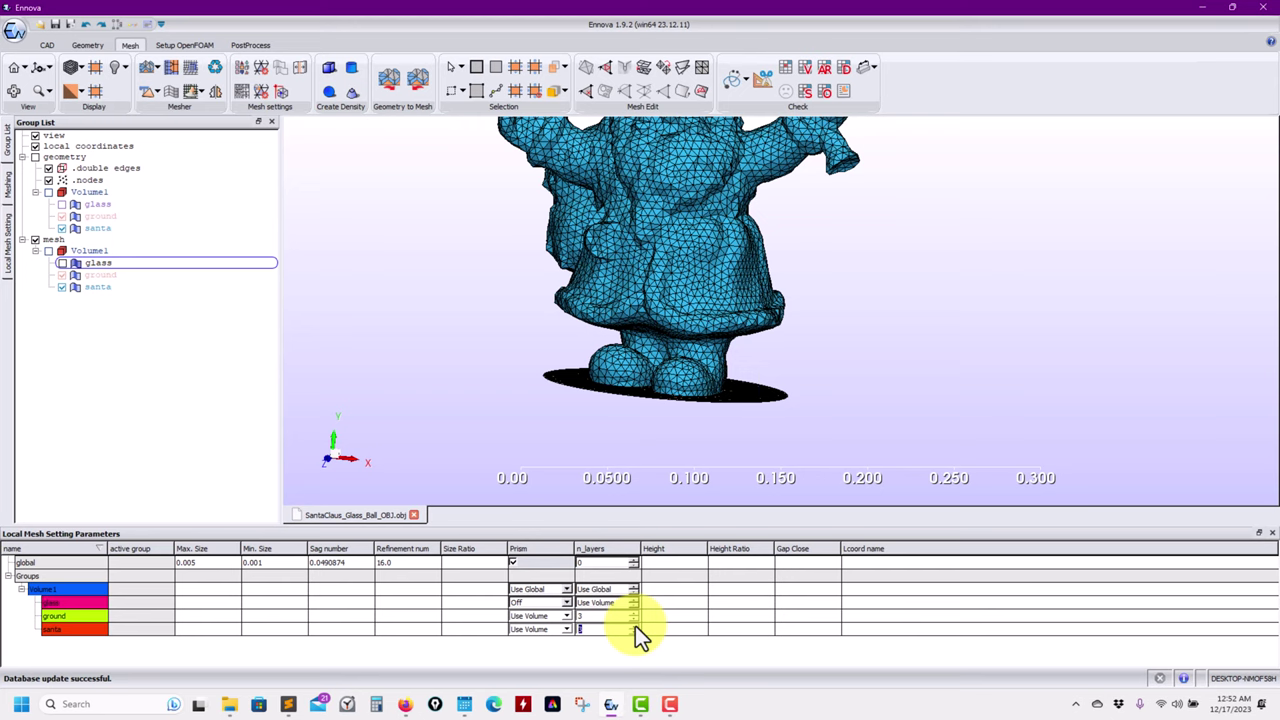
left_click(397, 464)
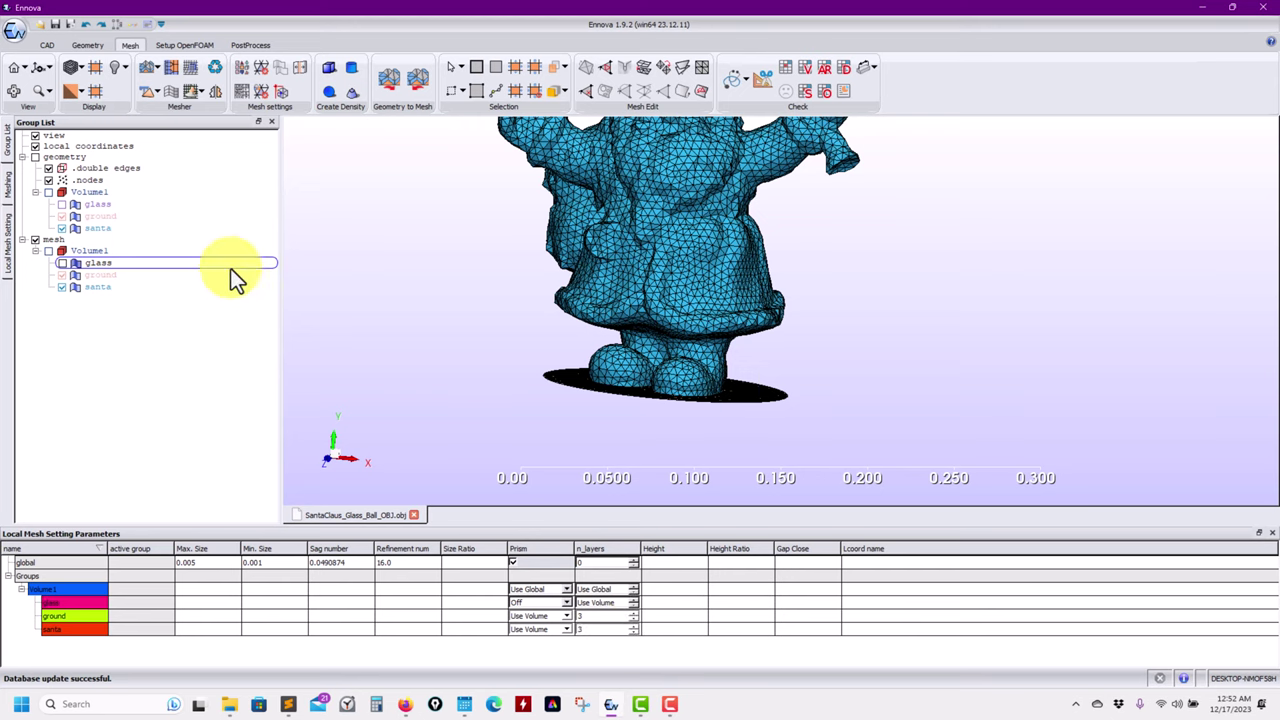
Generate the prism boundary-layer mesh and extract a cut-plane section through it with the normal along X.
left_click(168, 86)
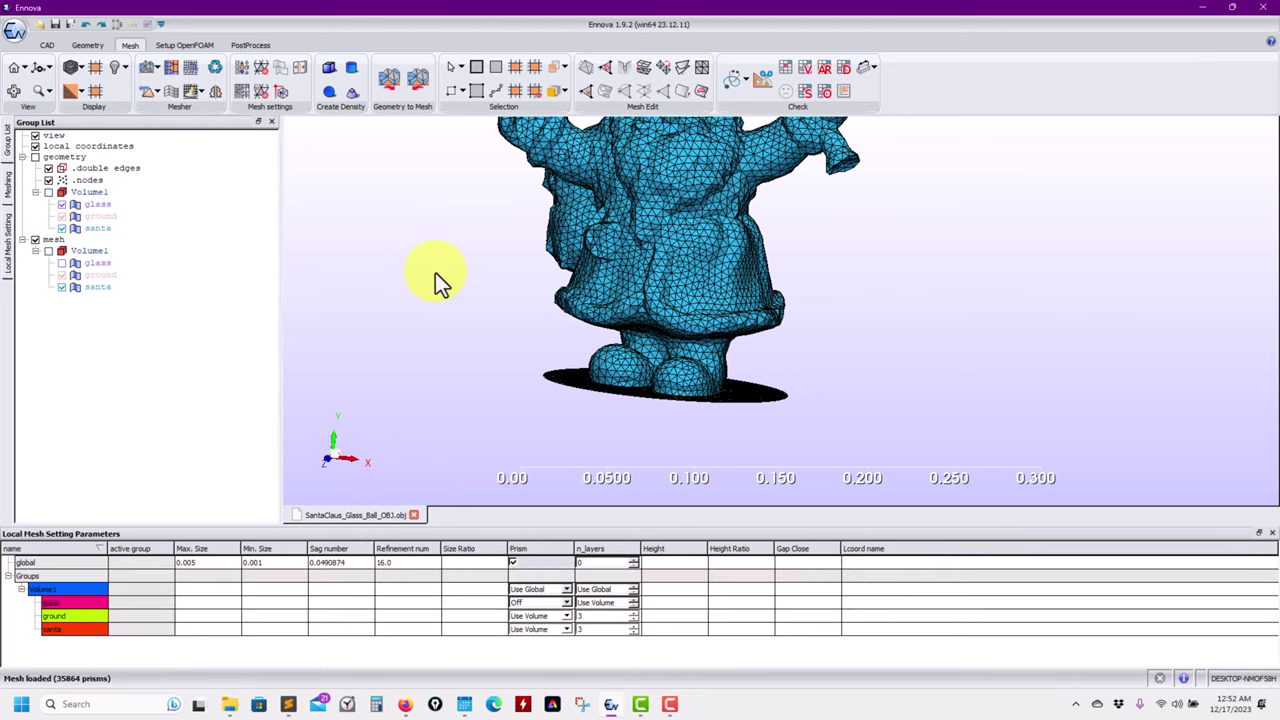
middle_click_drag(737, 440, 397, 544)
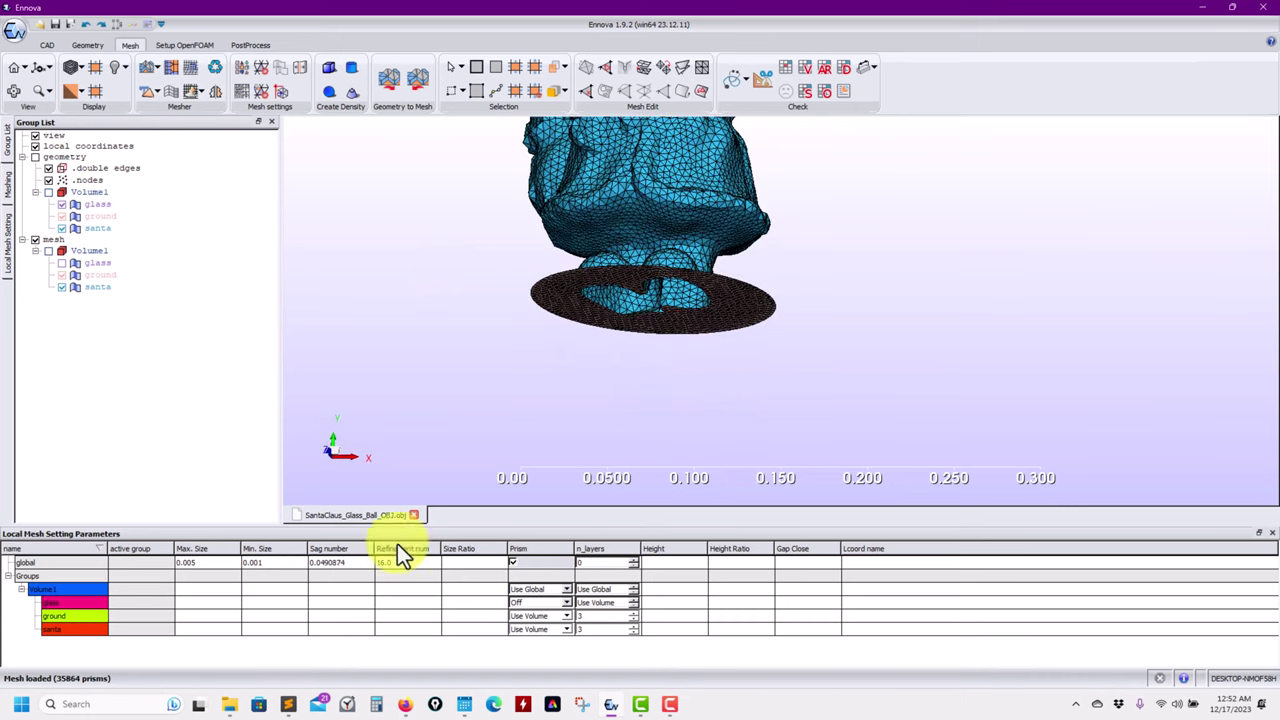
left_click(739, 88)
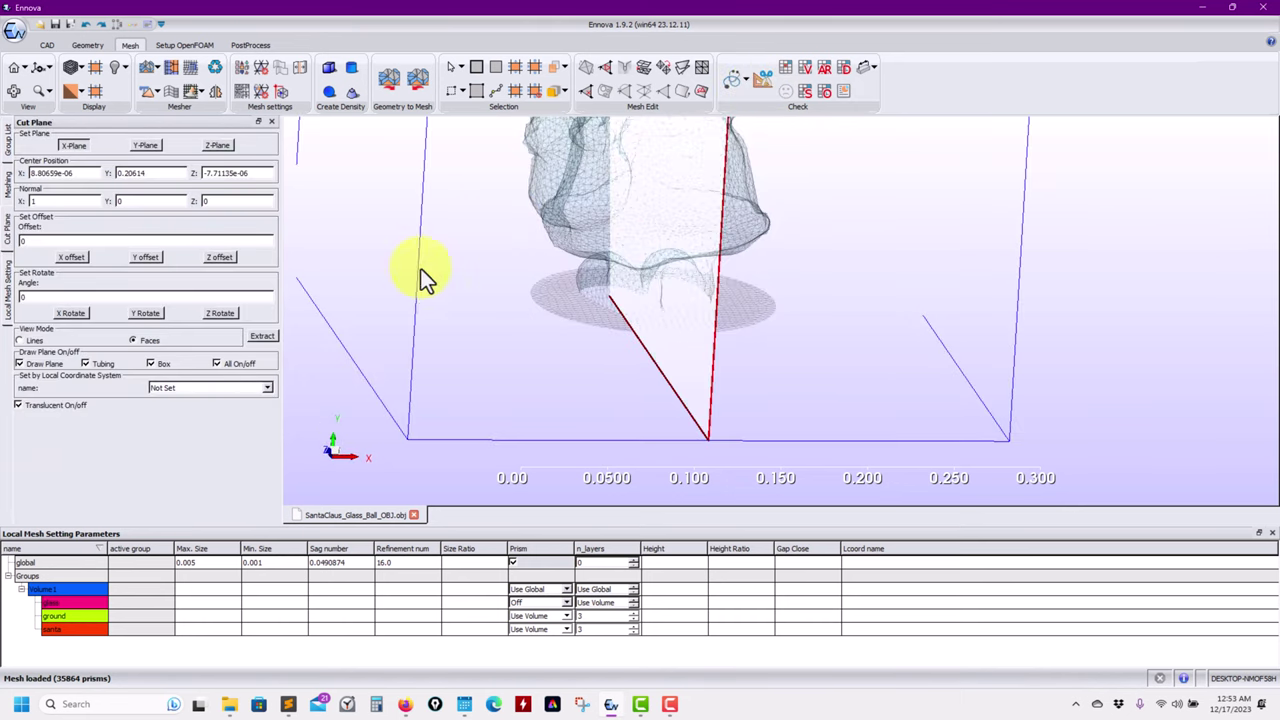
left_click(261, 340)
Turn off the cut plane's drawing aids and translucency, and examine the prism layers at the ground disc's rim.
middle_click_drag(386, 429, 560, 371)
left_click(216, 363)
left_click(99, 395)
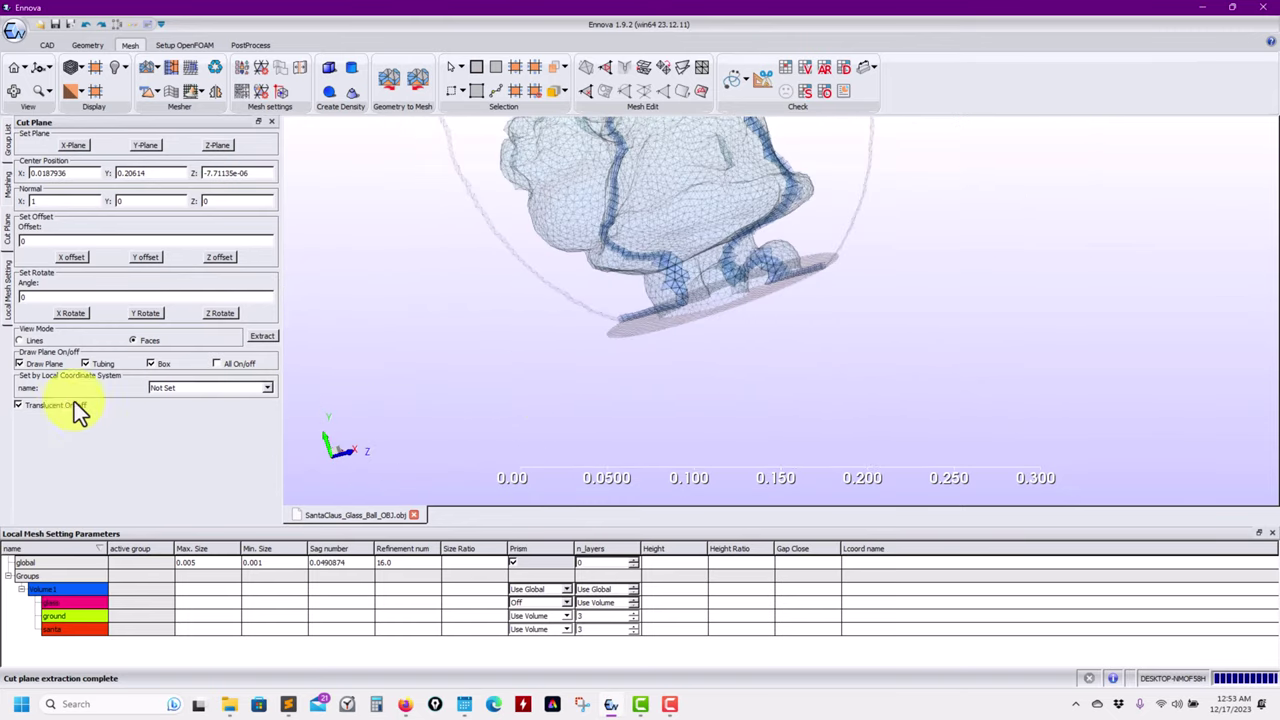
left_click(62, 410)
middle_click_drag(560, 330, 724, 357)
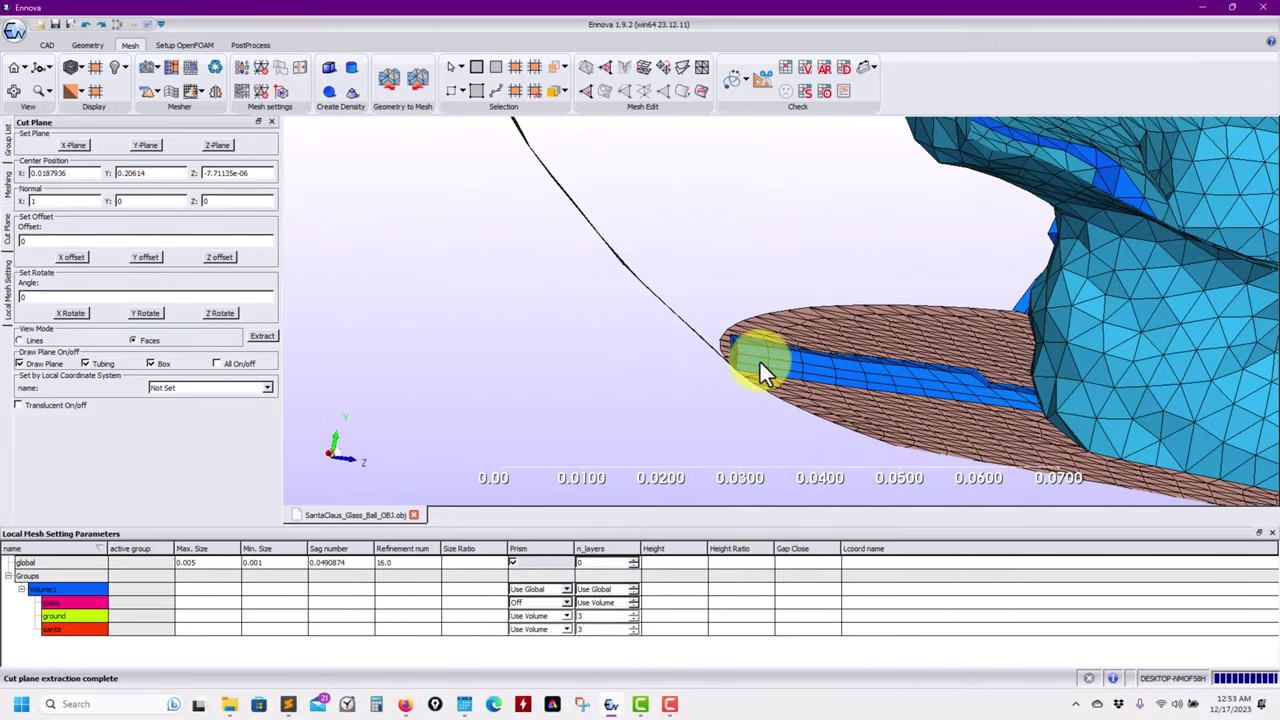
middle_click_drag(657, 266, 678, 365)
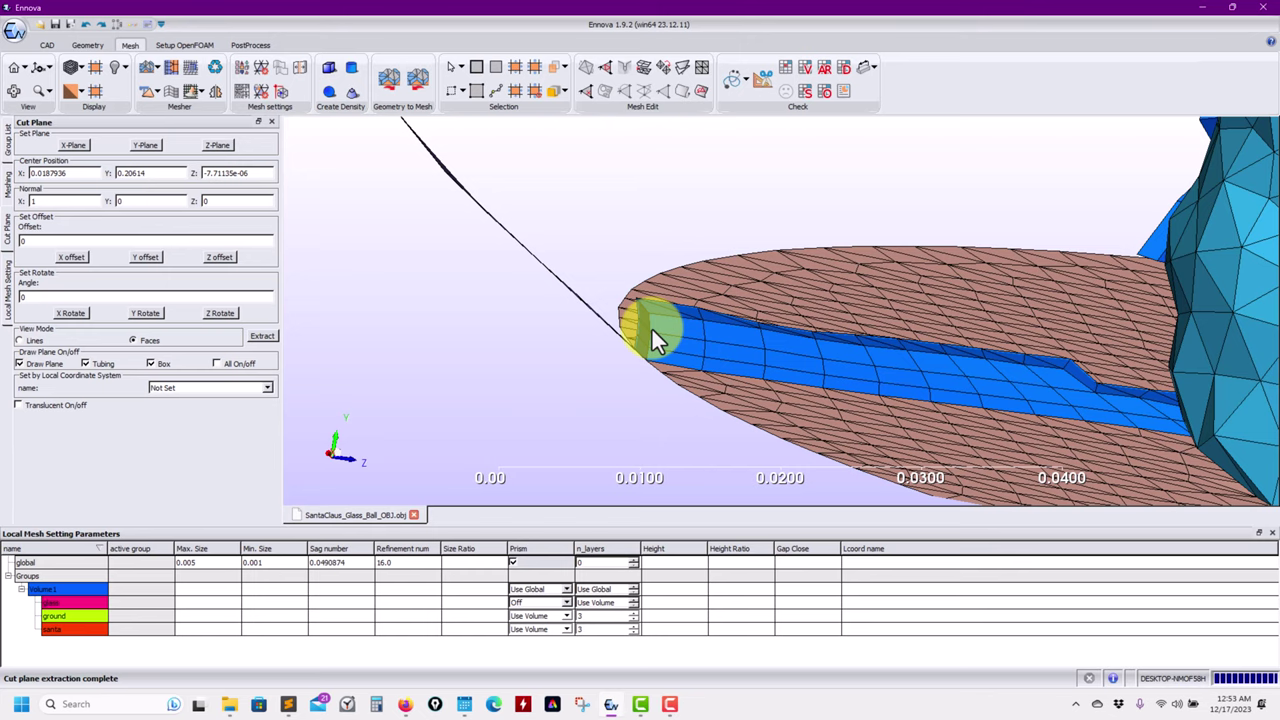
middle_click_drag(651, 330, 298, 165)
Generate the tetrahedral volume mesh and extract a cut-plane section through its middle with the normal along X.
left_click(161, 91)
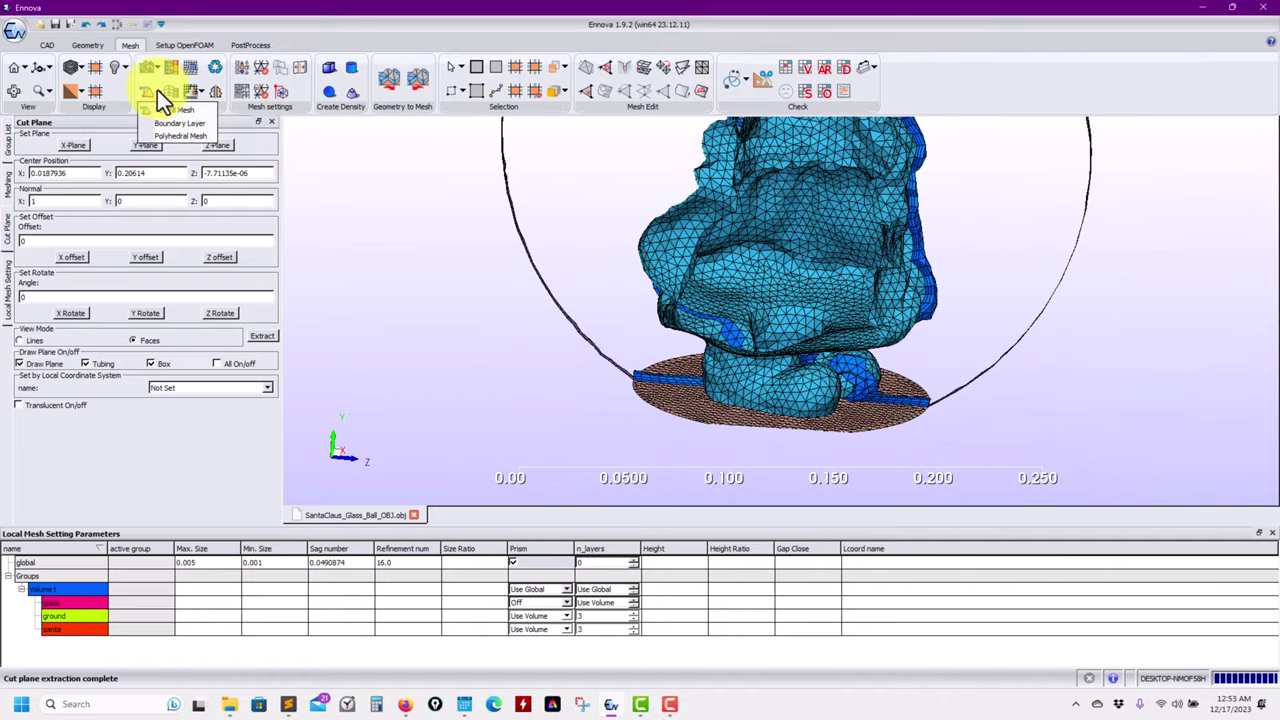
left_click(172, 110)
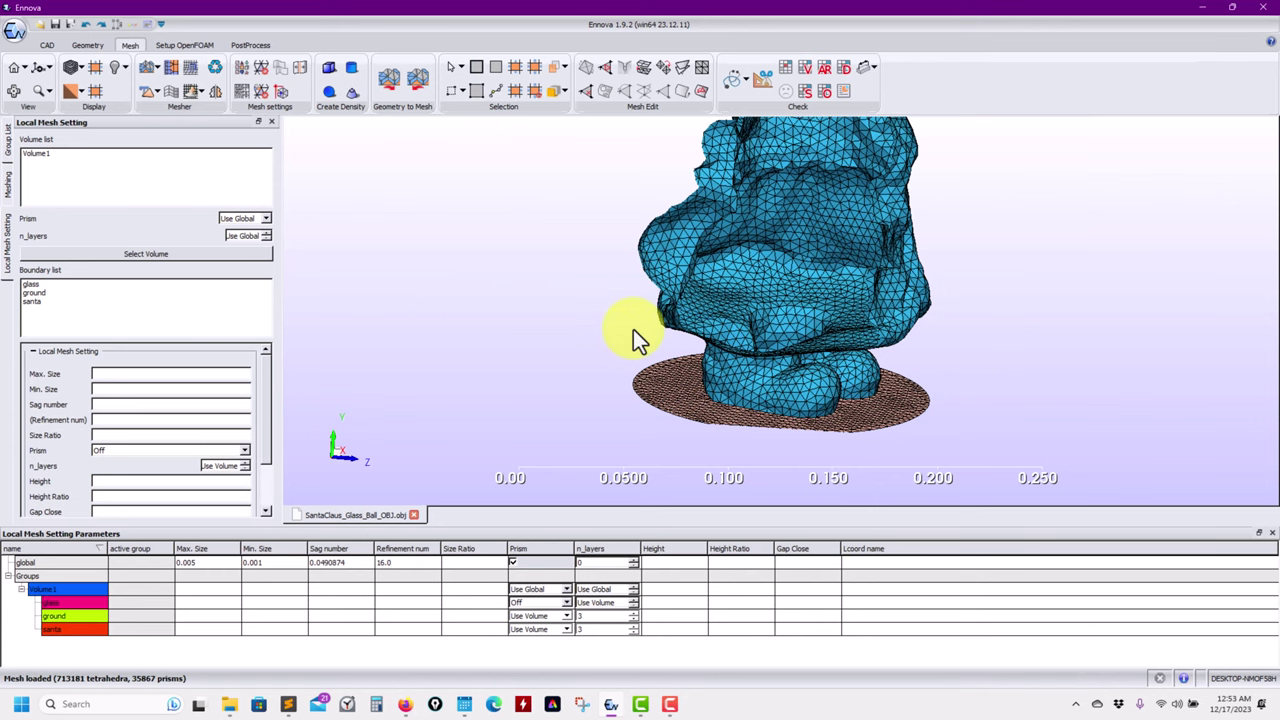
left_click(769, 81)
left_click(256, 333)
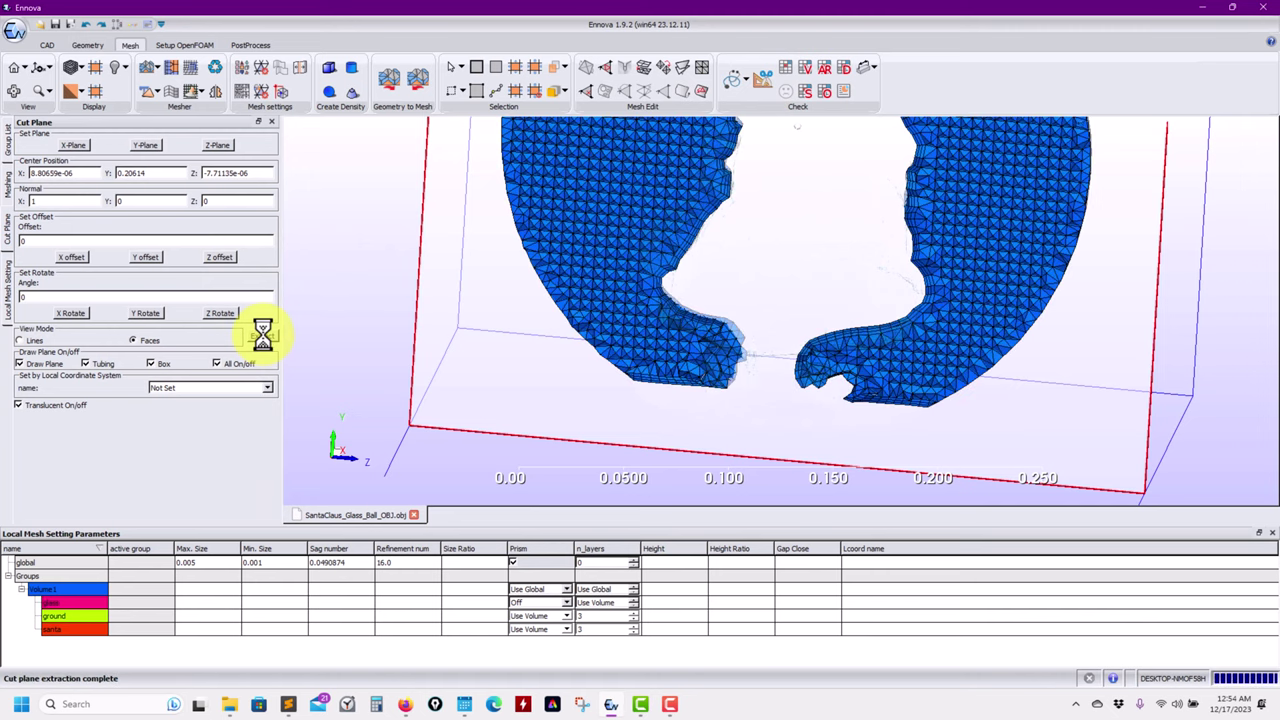
Turn off the cut plane's drawing aids and examine the sectioned tetrahedra and prism layers around the Santa figure.
left_click(216, 363)
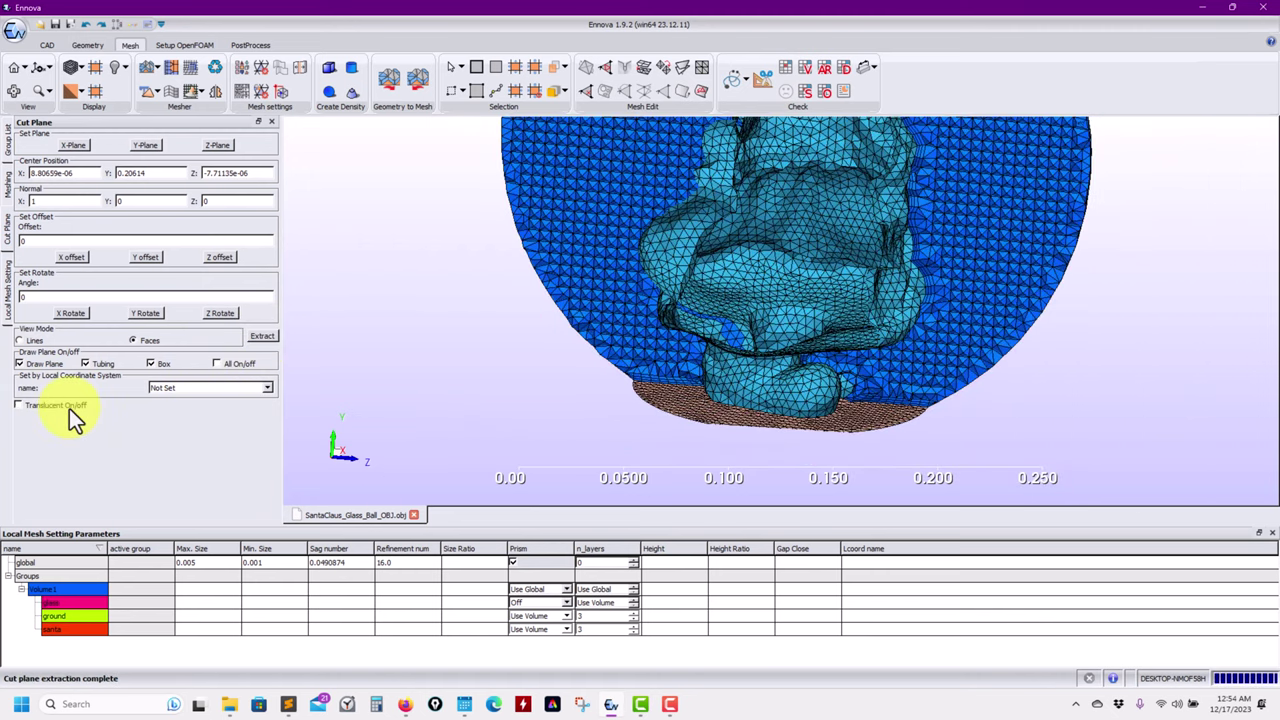
left_click_drag(493, 308, 563, 388)
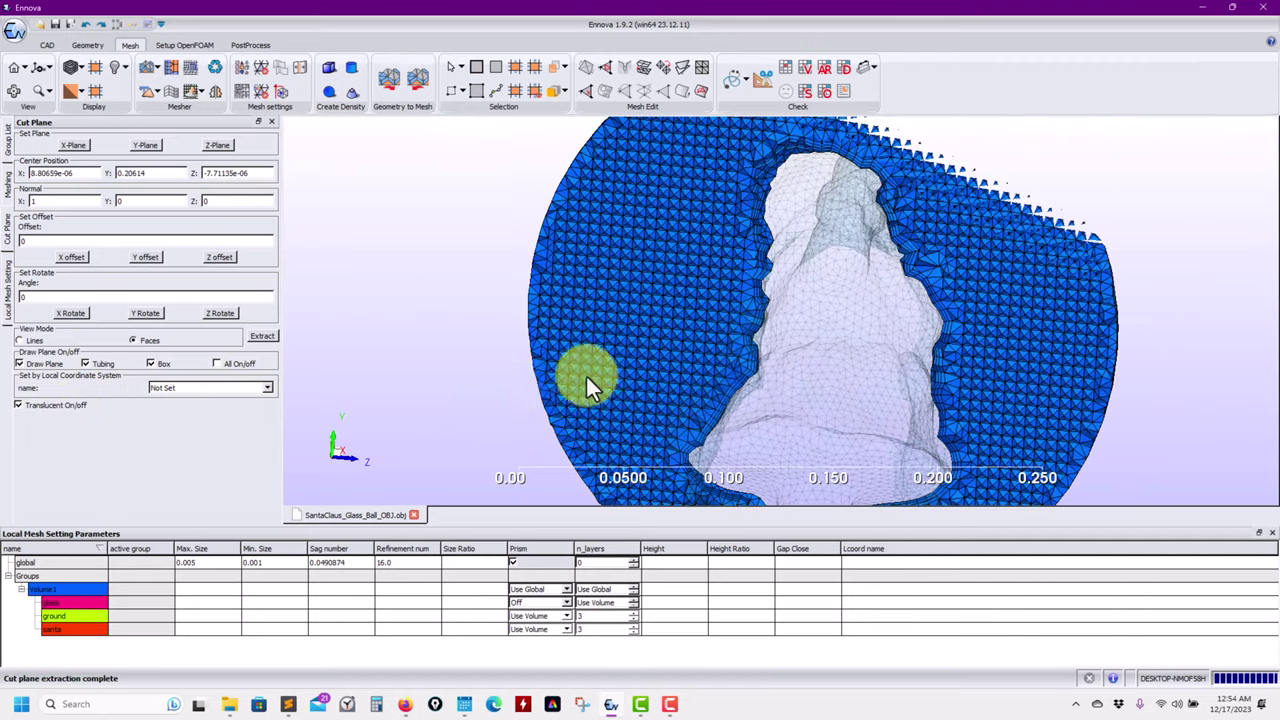
scroll(820, 294, "up", 5)
left_click_drag(820, 294, 671, 400)
scroll(687, 390, "down", 5)
left_click_drag(653, 346, 800, 320)
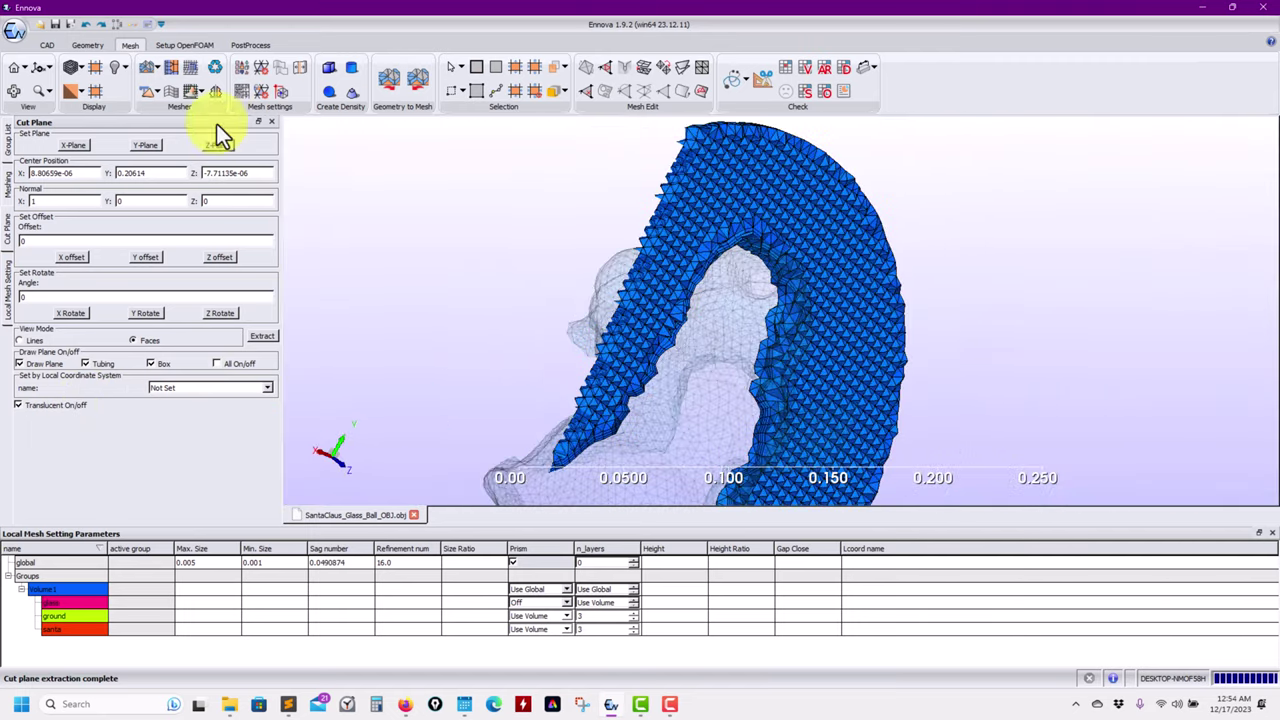
Examine the sectioned tetrahedral mesh and prism layers from Santa's head down to the ground disc.
left_click(22, 72)
scroll(933, 346, "up", 5)
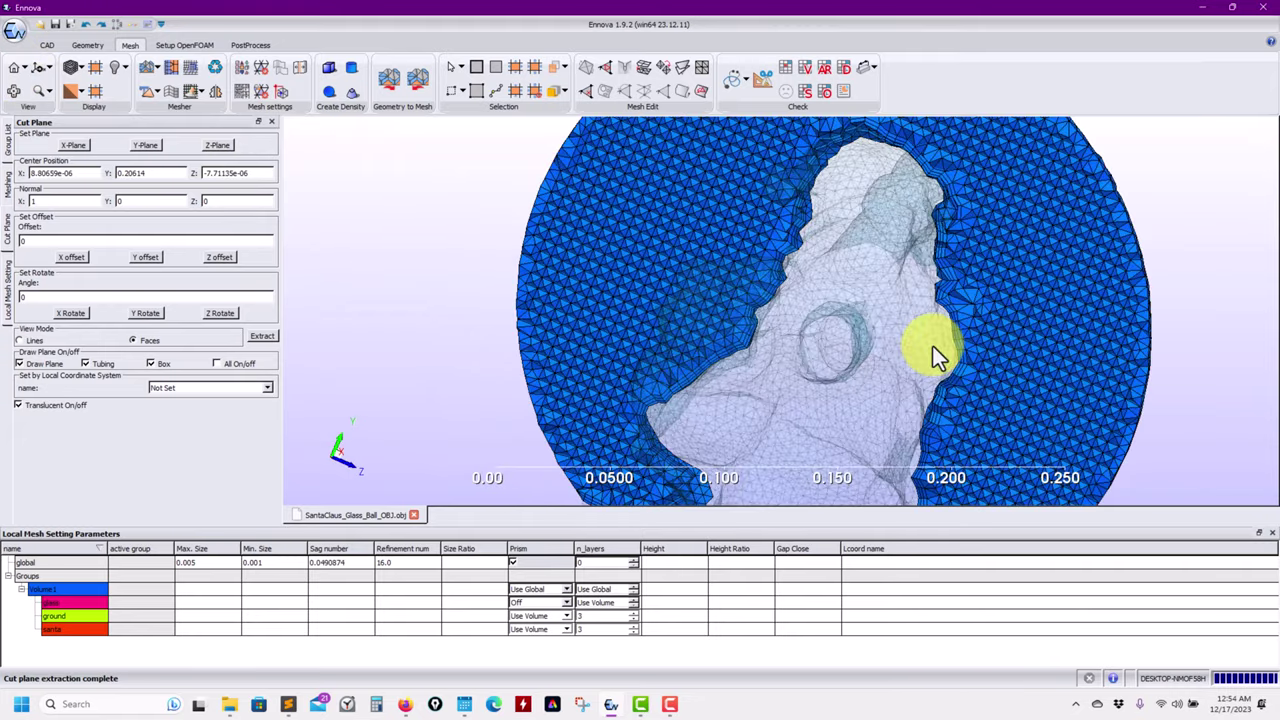
left_click_drag(933, 346, 760, 300)
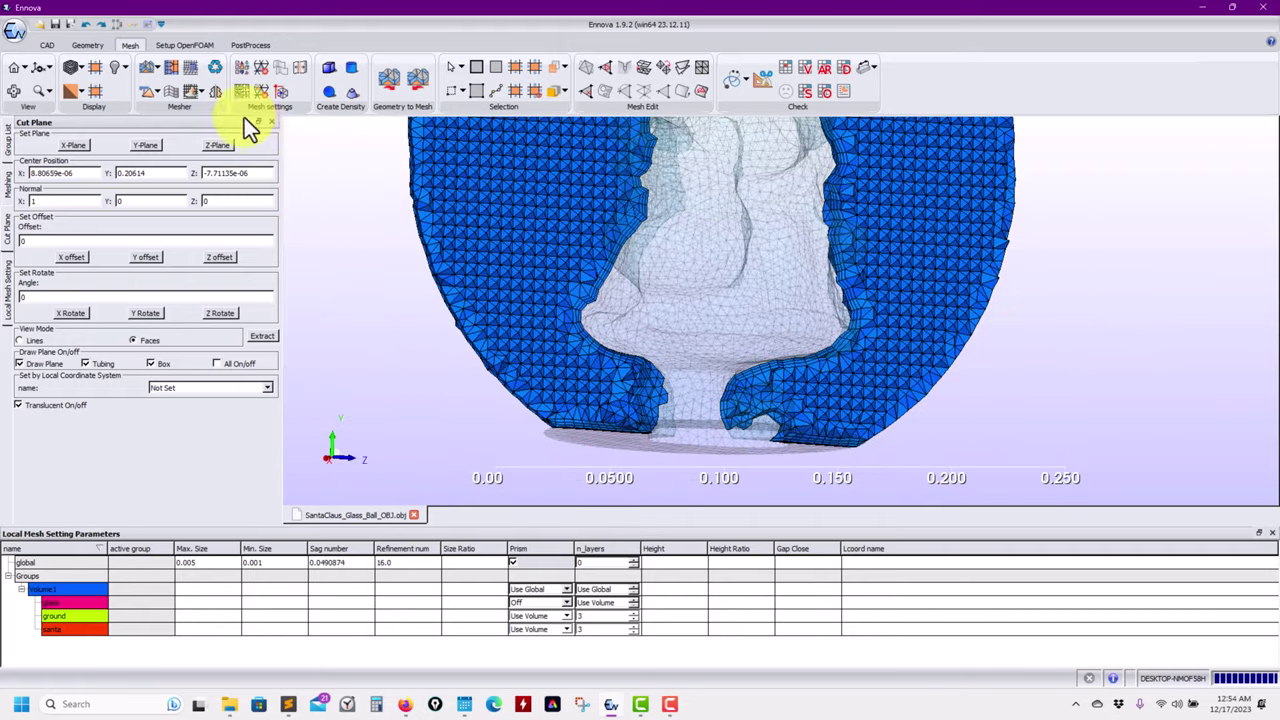
Switch the volume mesher to polyhedral, review the Polyhedral Mesh parameters, and generate the polyhedral volume mesh.
left_click(160, 92)
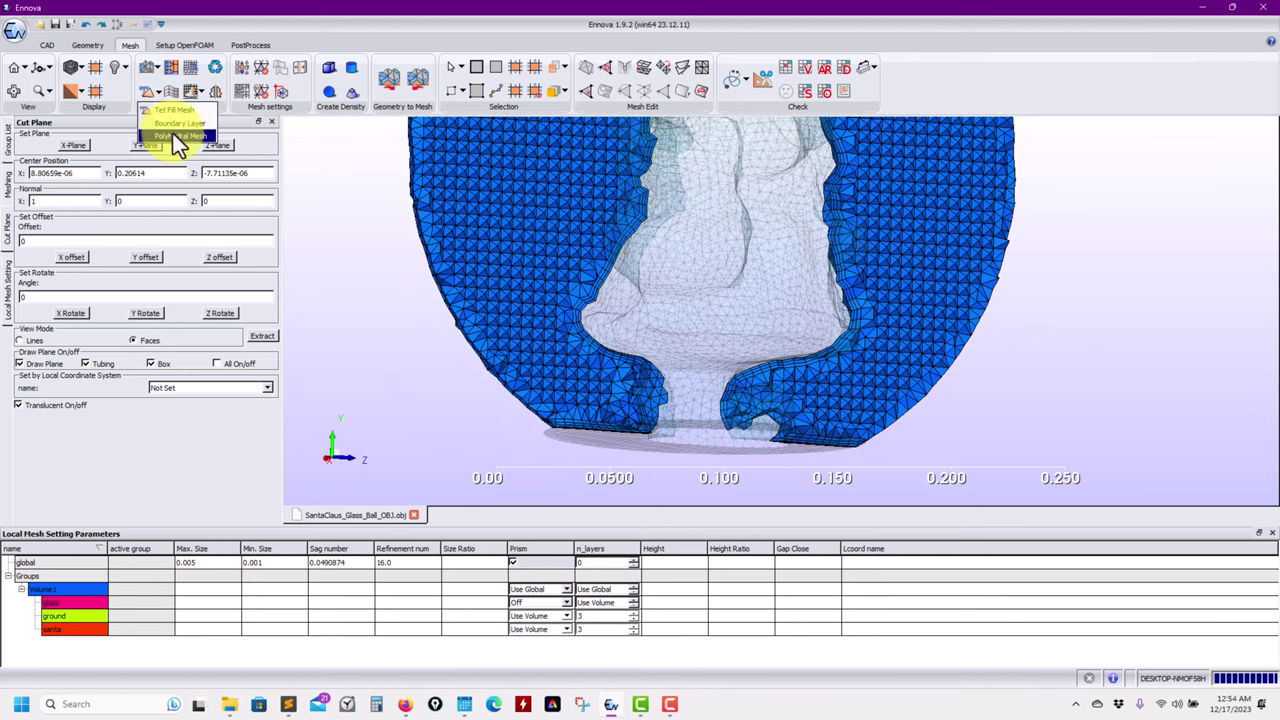
left_click(174, 135)
left_click_drag(560, 340, 771, 332)
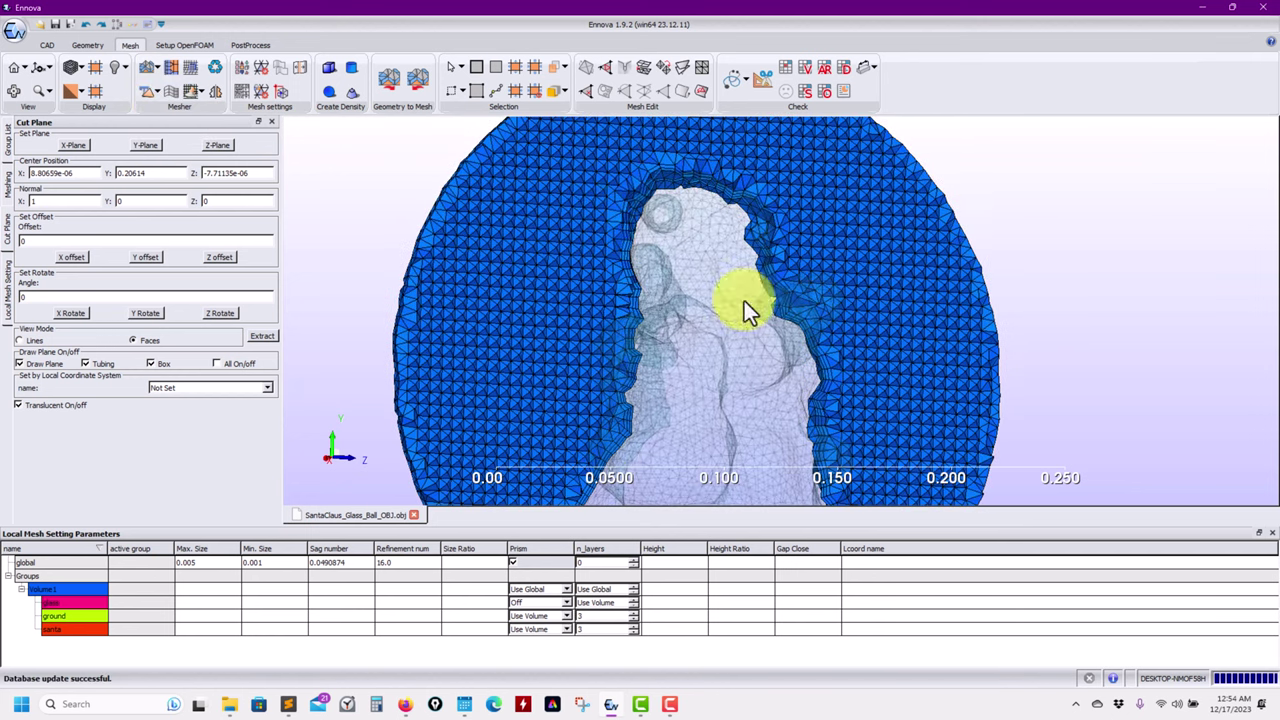
left_click_drag(862, 297, 868, 340)
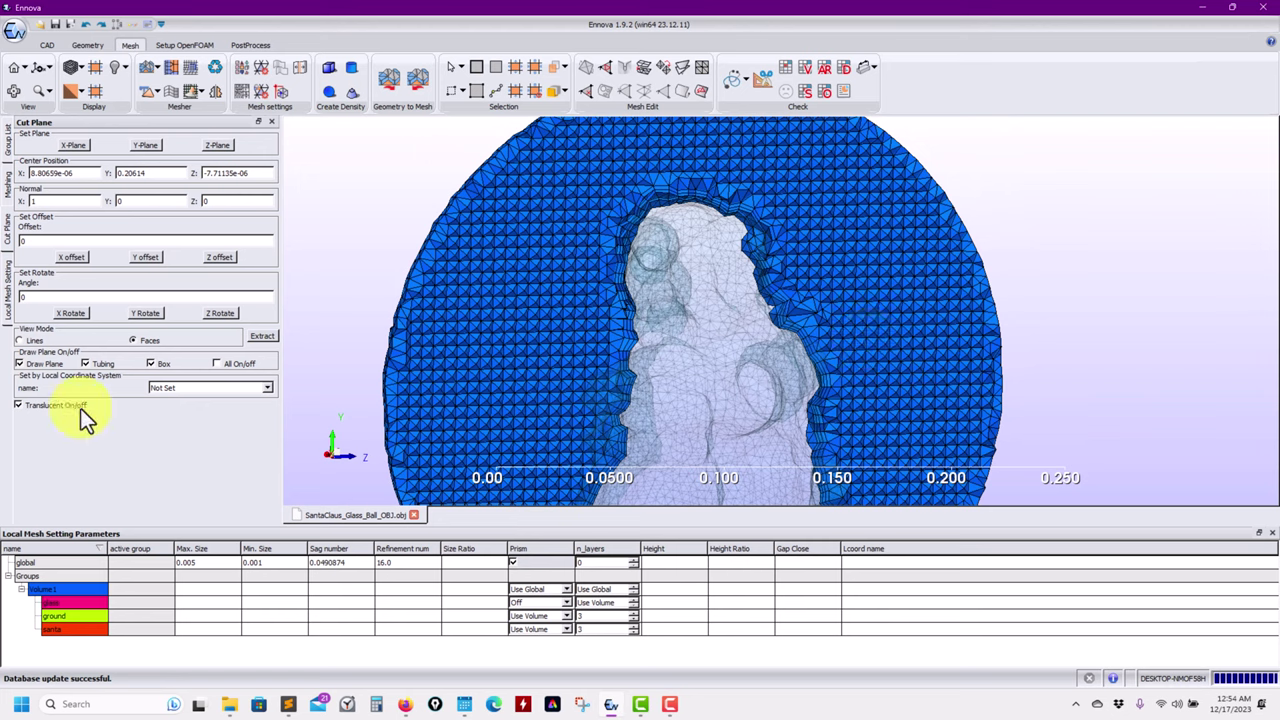
left_click(8, 150)
left_click(8, 185)
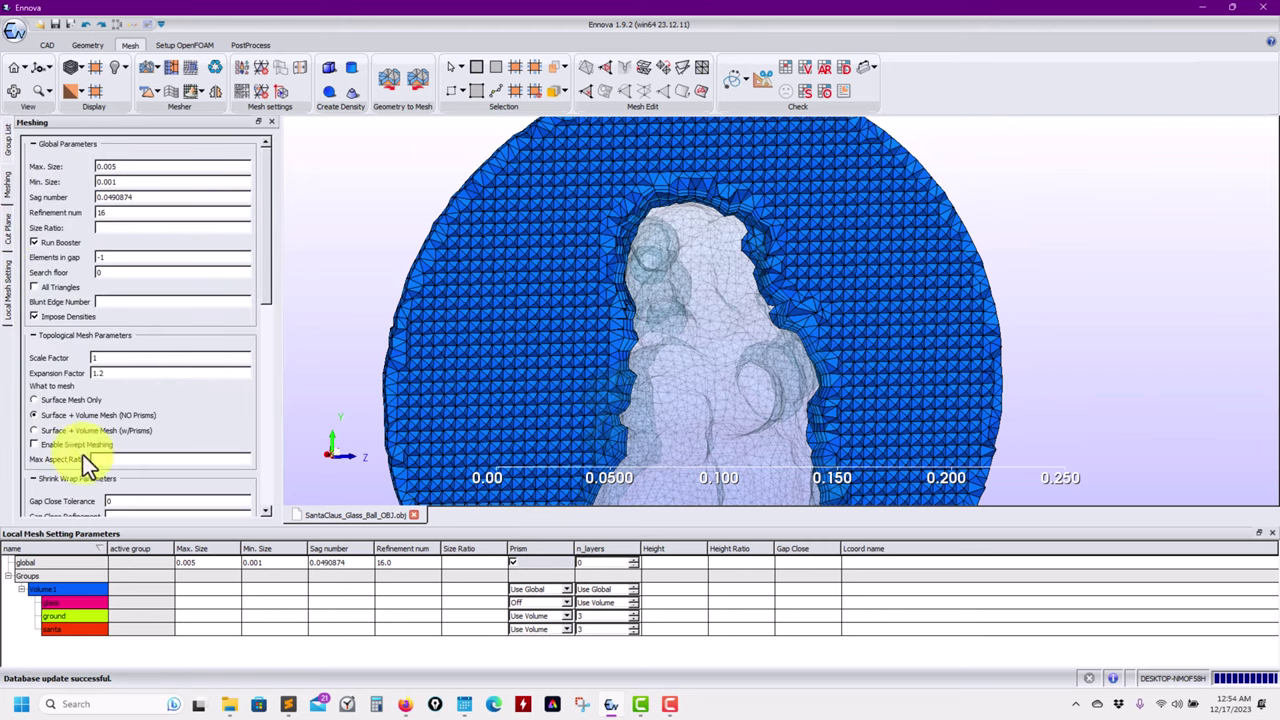
left_click_drag(270, 263, 269, 493)
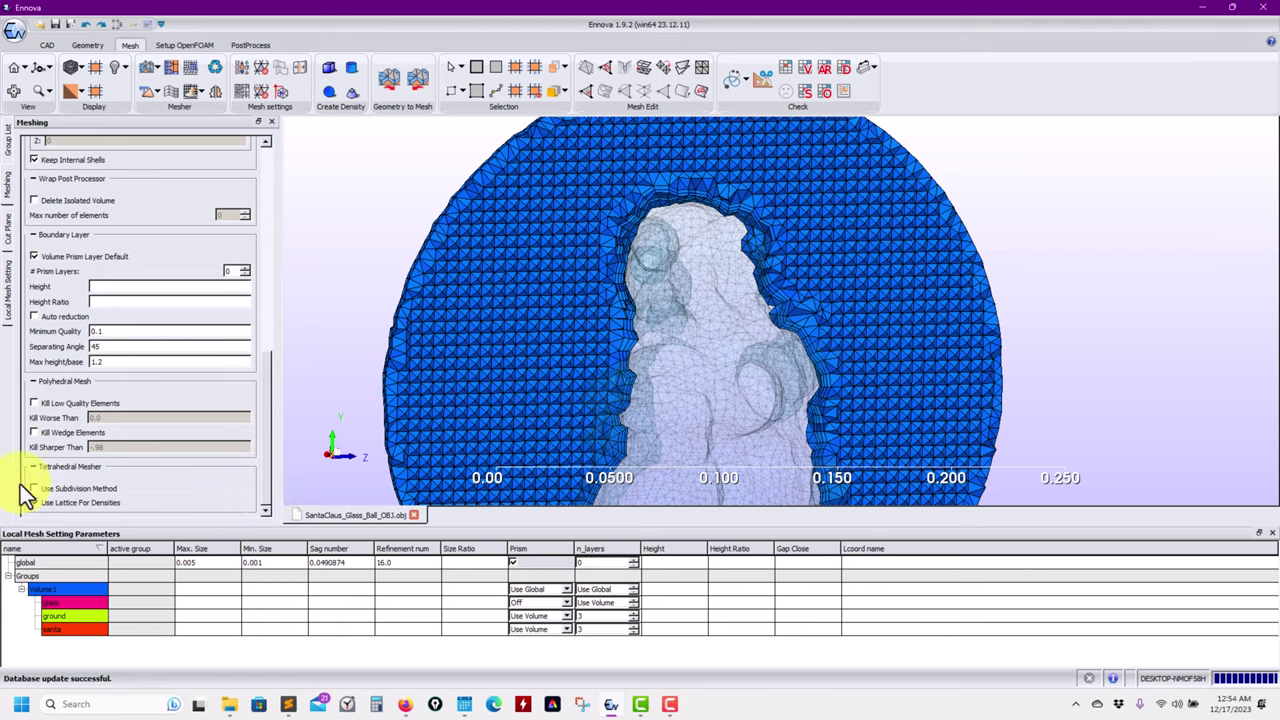
left_click(144, 89)
left_click(585, 369)
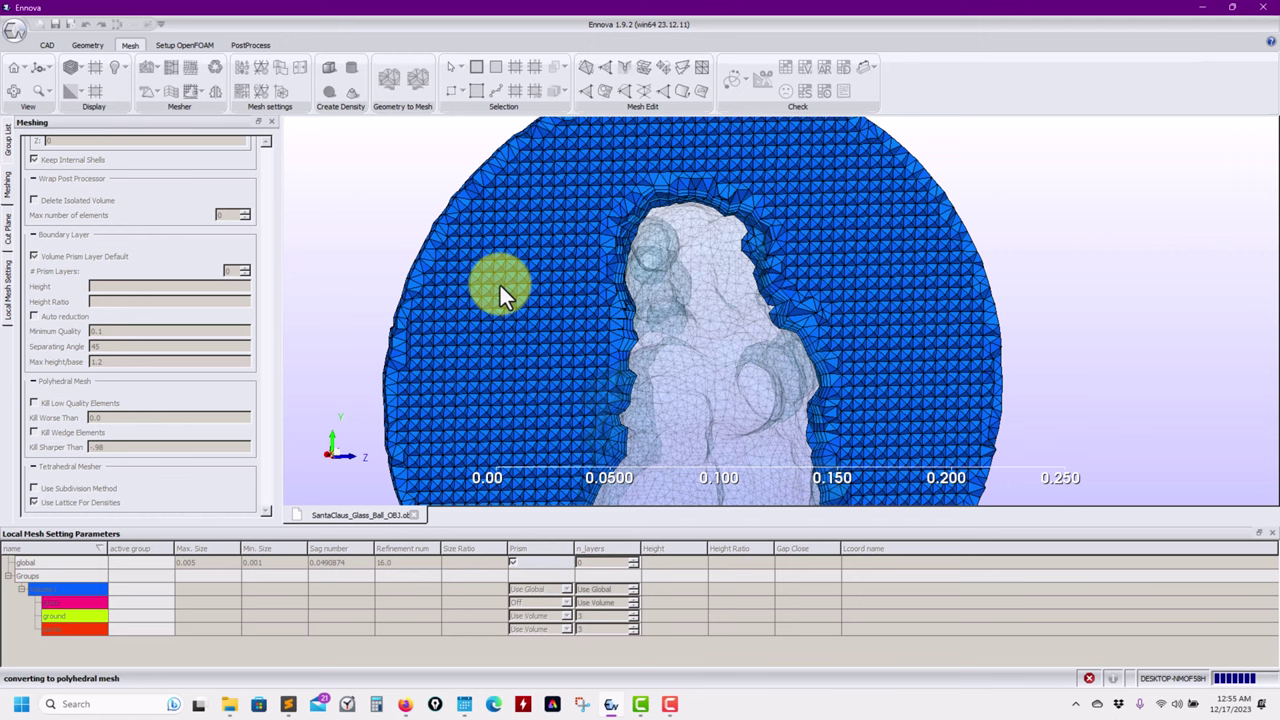
Display the Messages log and read the progress of the polyhedral mesh conversion.
right_click(125, 45)
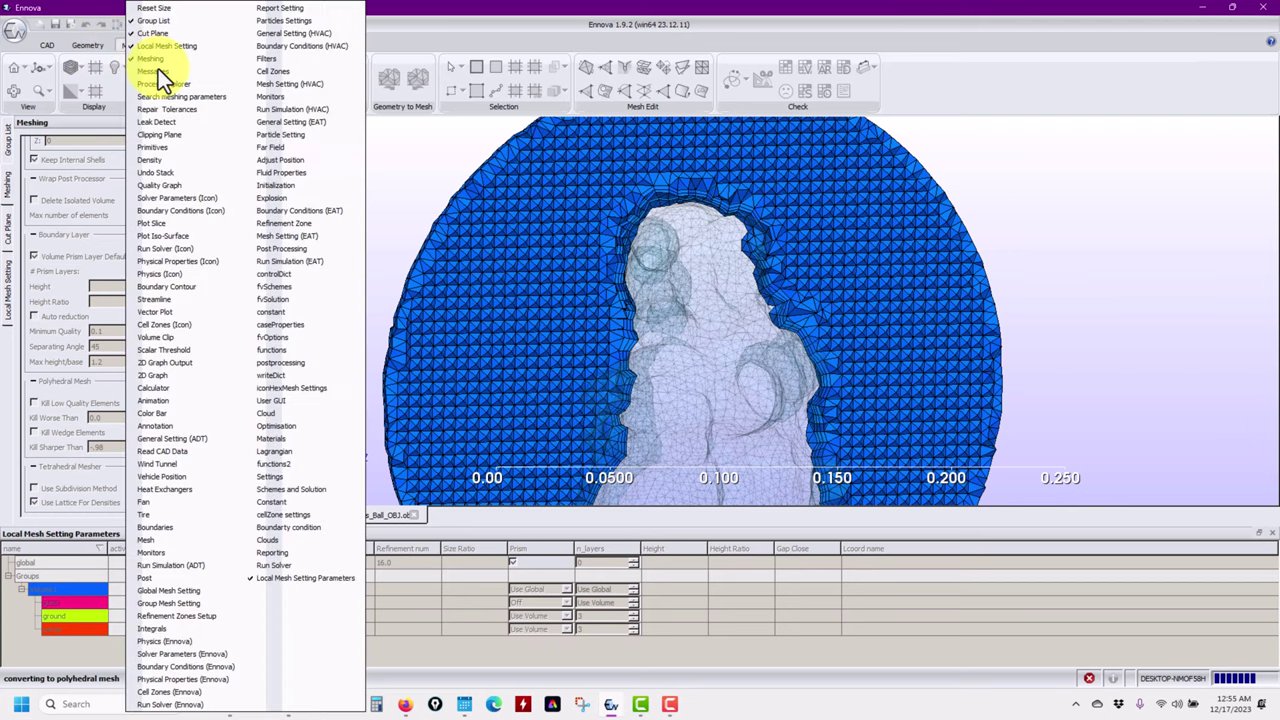
left_click(160, 97)
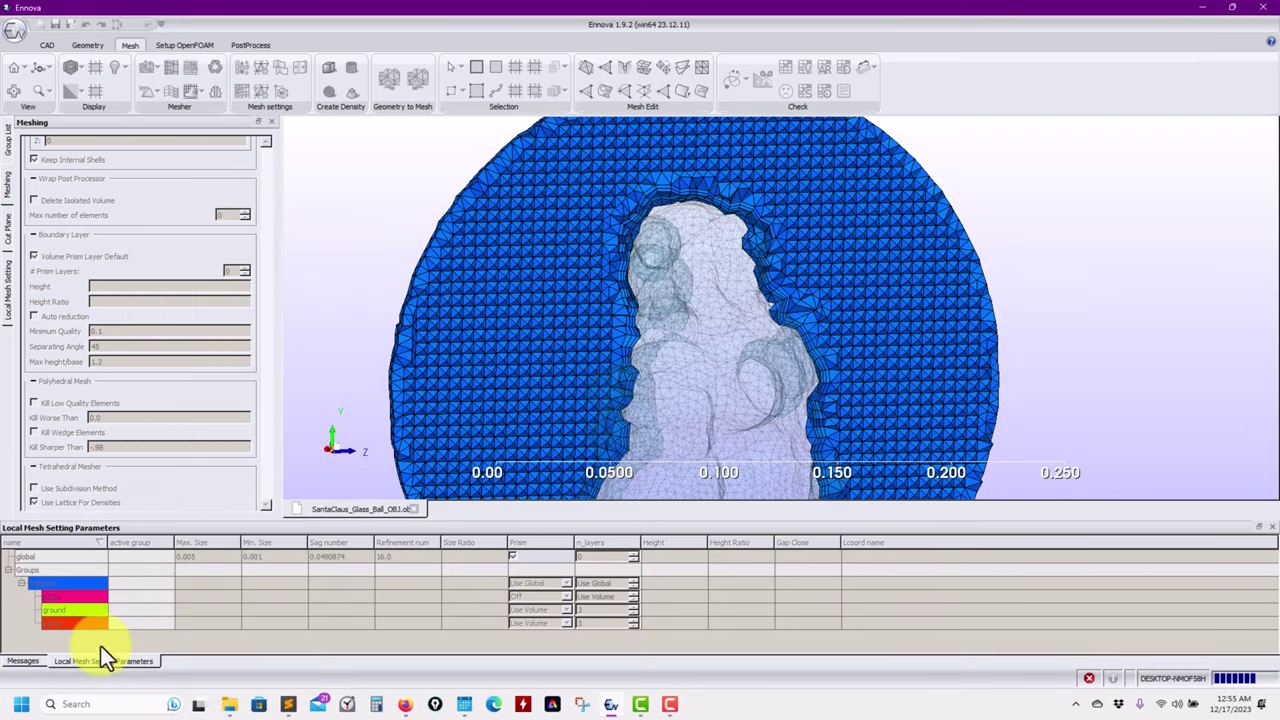
left_click(23, 663)
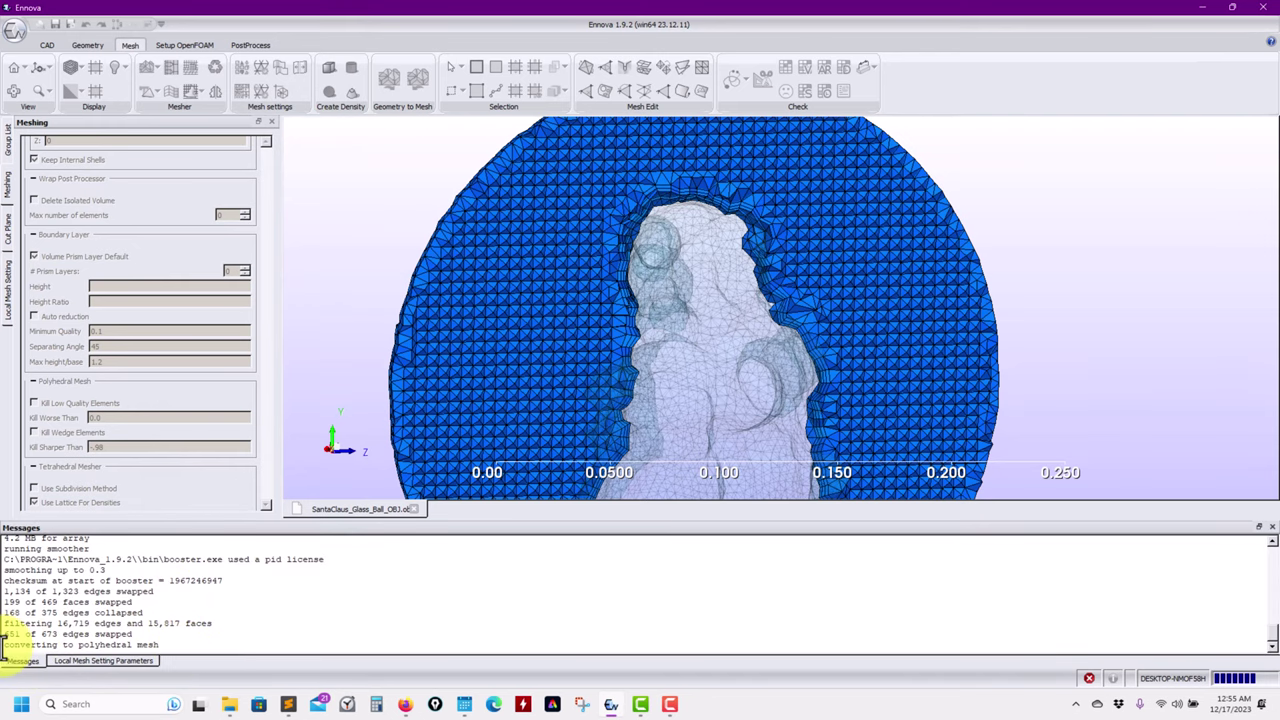
left_click_drag(7, 645, 158, 645)
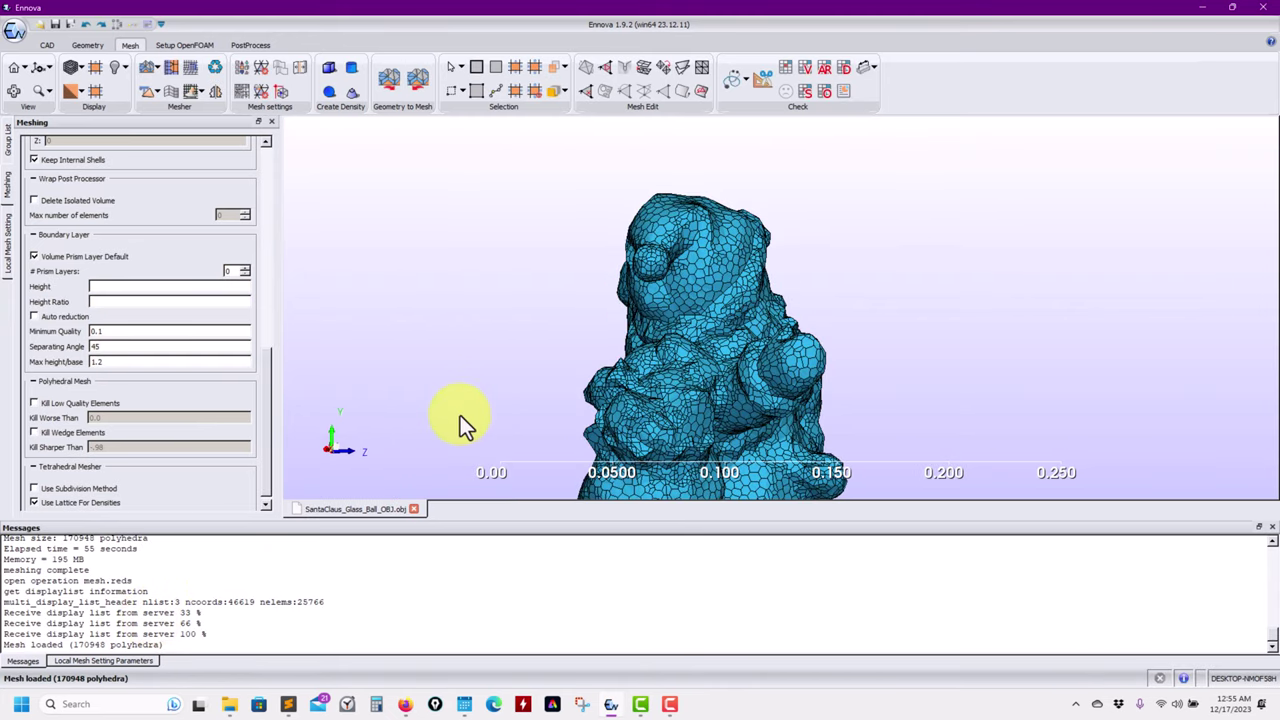
Extract a cut-plane section through the polyhedral mesh with the normal along X.
middle_click_drag(713, 342, 768, 85)
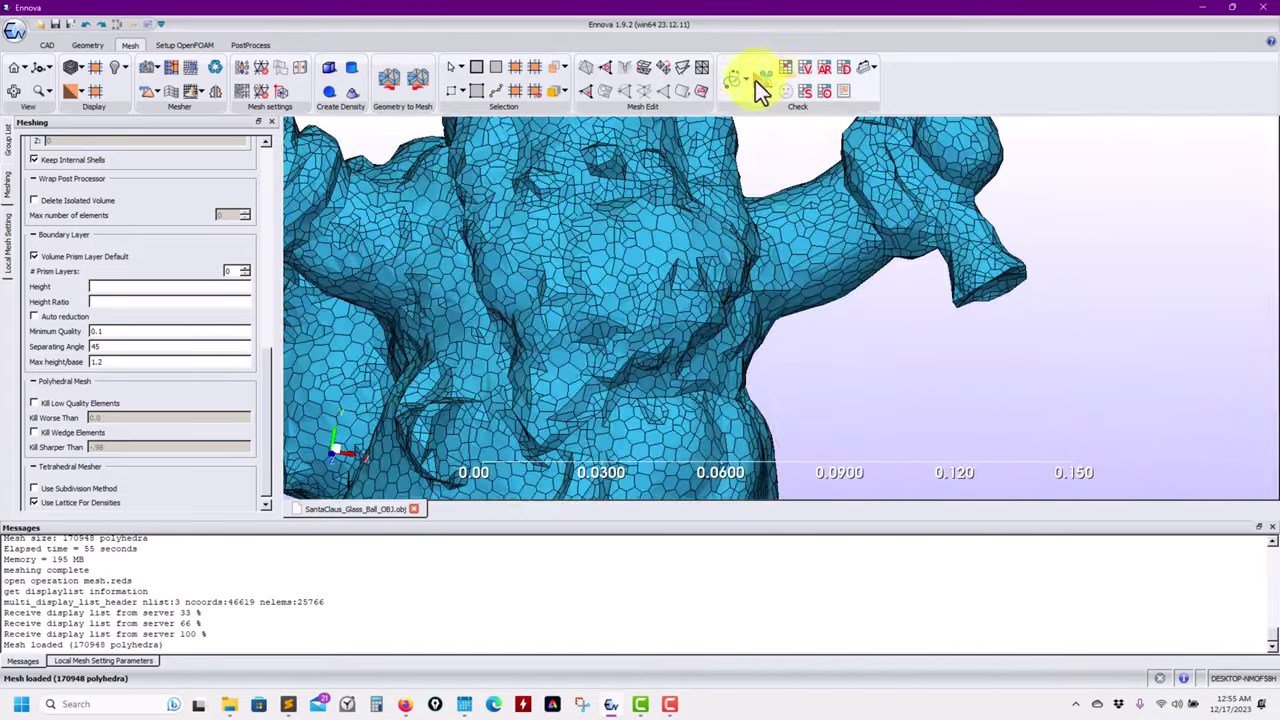
left_click(762, 80)
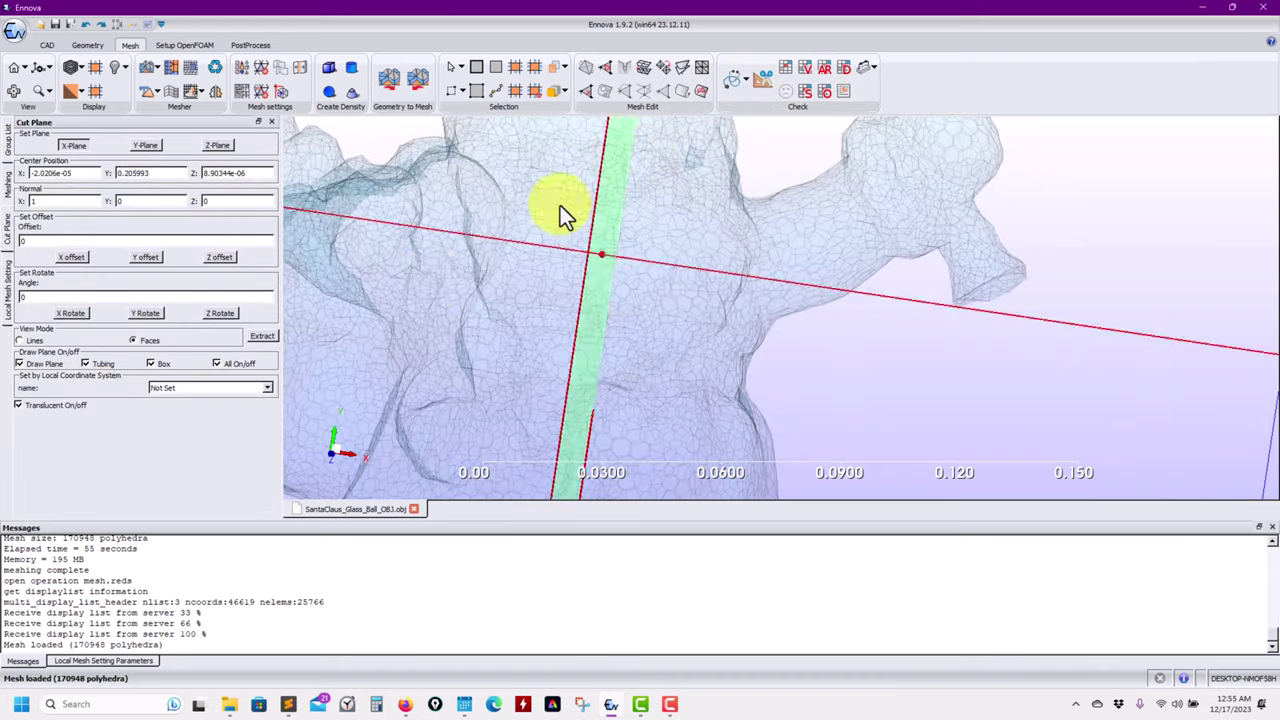
left_click(265, 336)
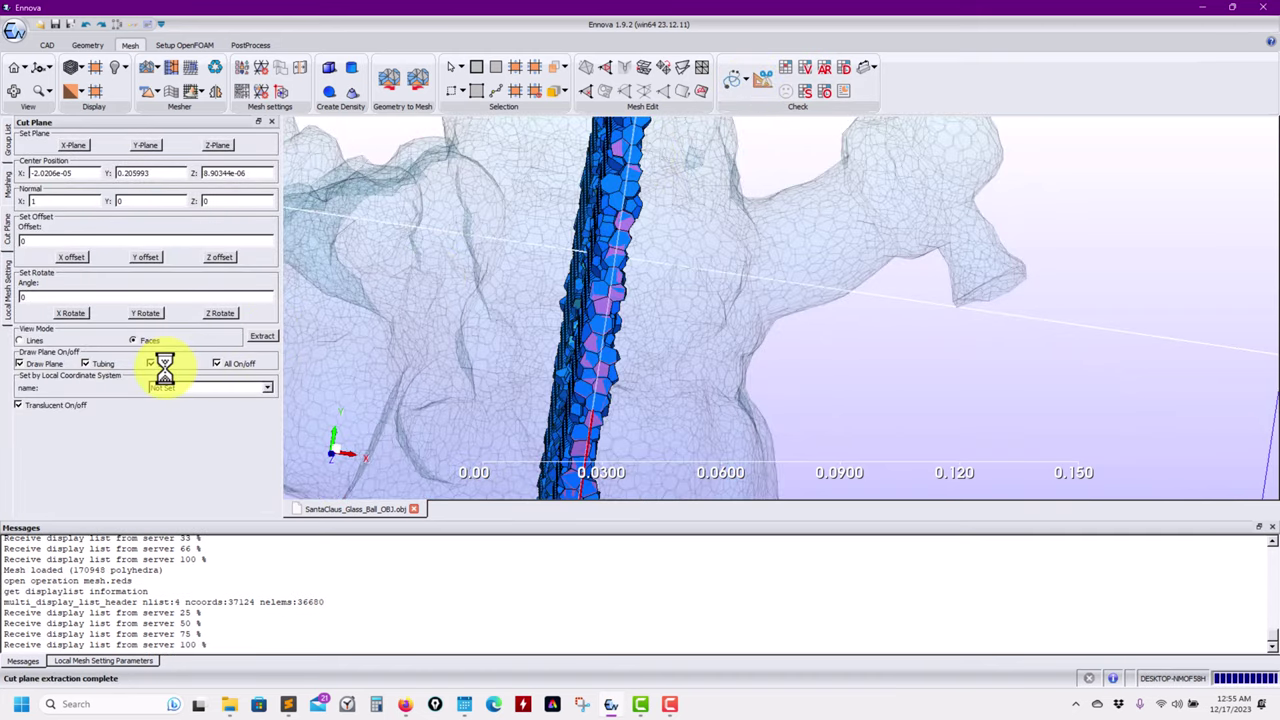
Turn off all cut-plane drawing aids and translucency, and examine the sectioned polyhedral cells around Santa.
left_click(216, 364)
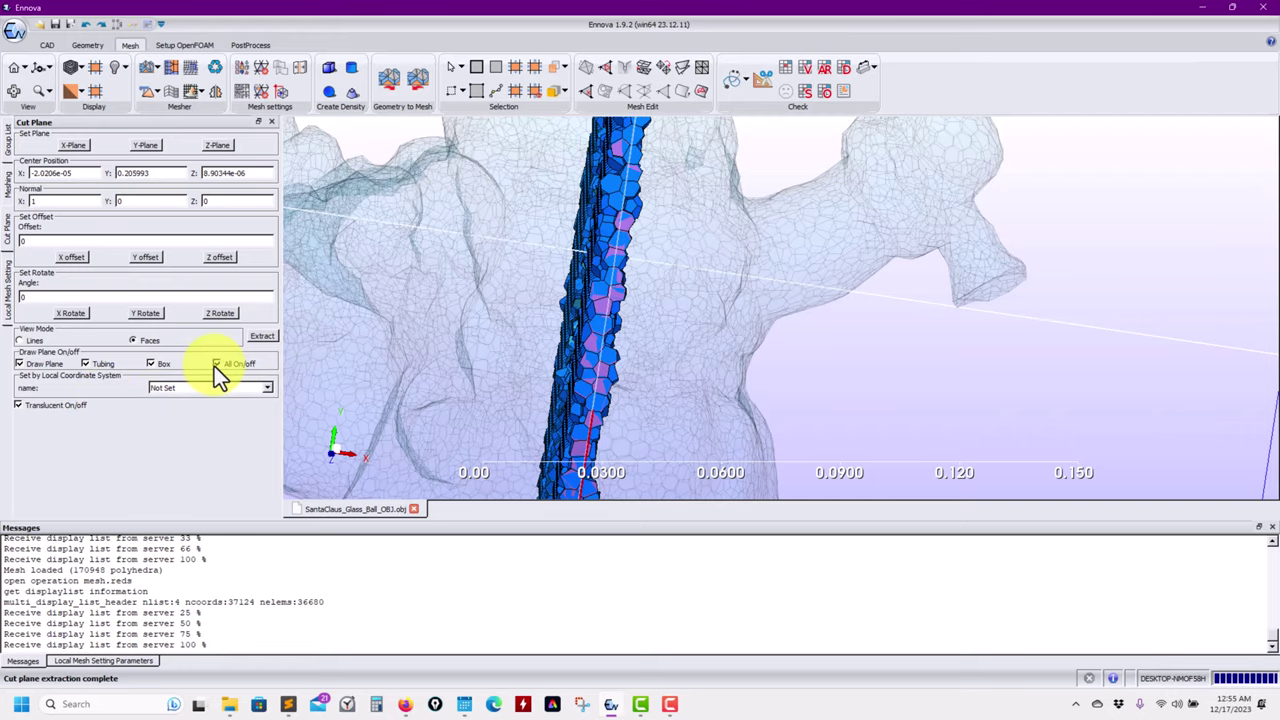
left_click(57, 406)
left_click(57, 406)
left_click(57, 406)
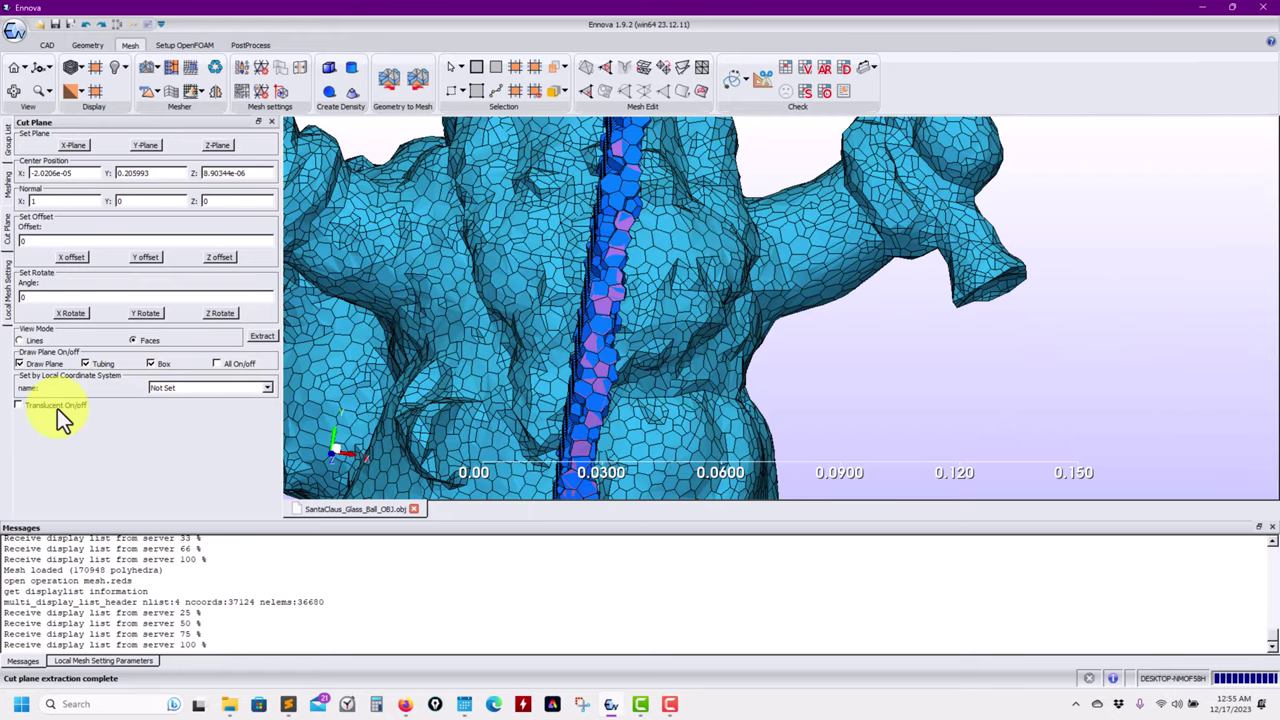
scroll(718, 413, "up", 6)
scroll(620, 377, "down", 6)
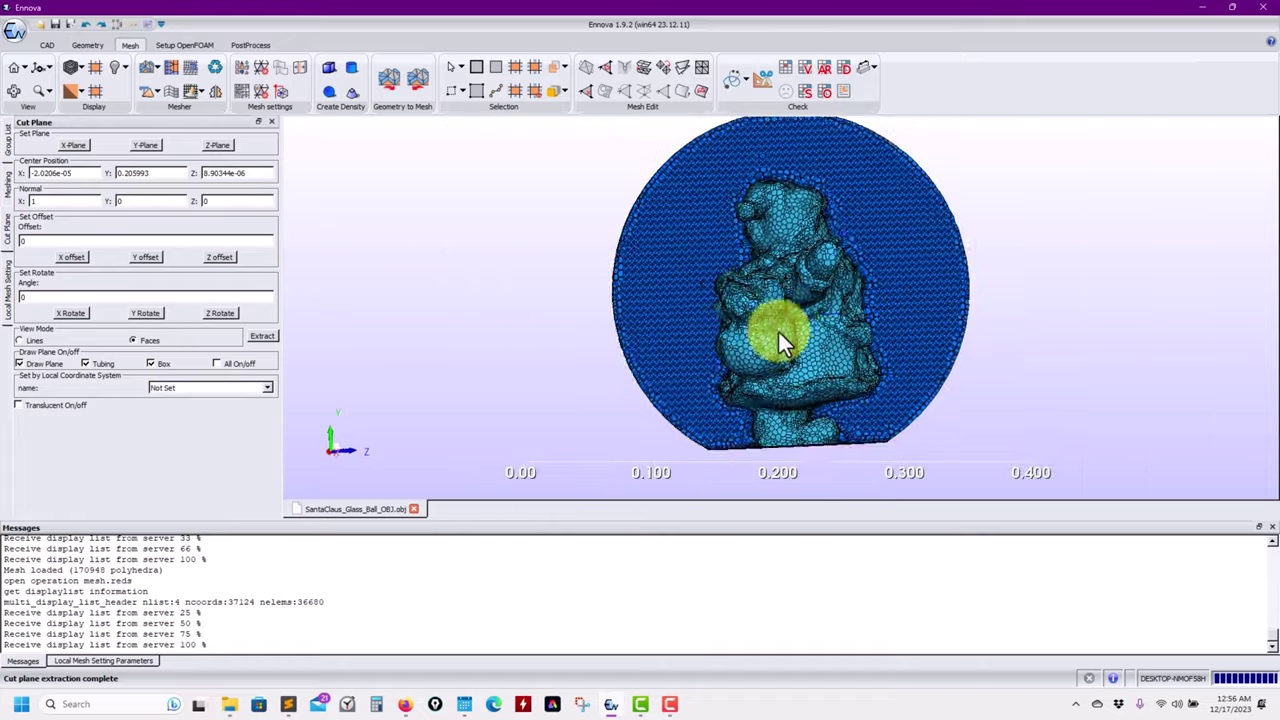
left_click_drag(779, 332, 825, 303)
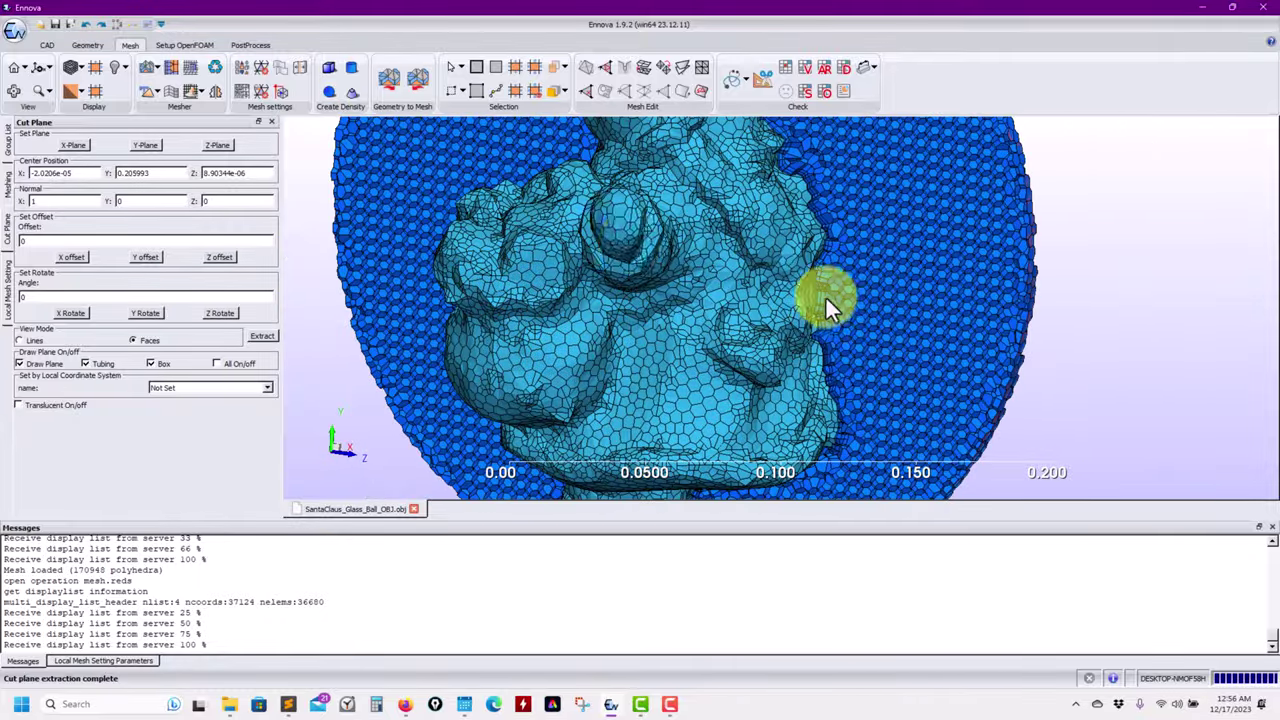
left_click_drag(637, 270, 780, 355)
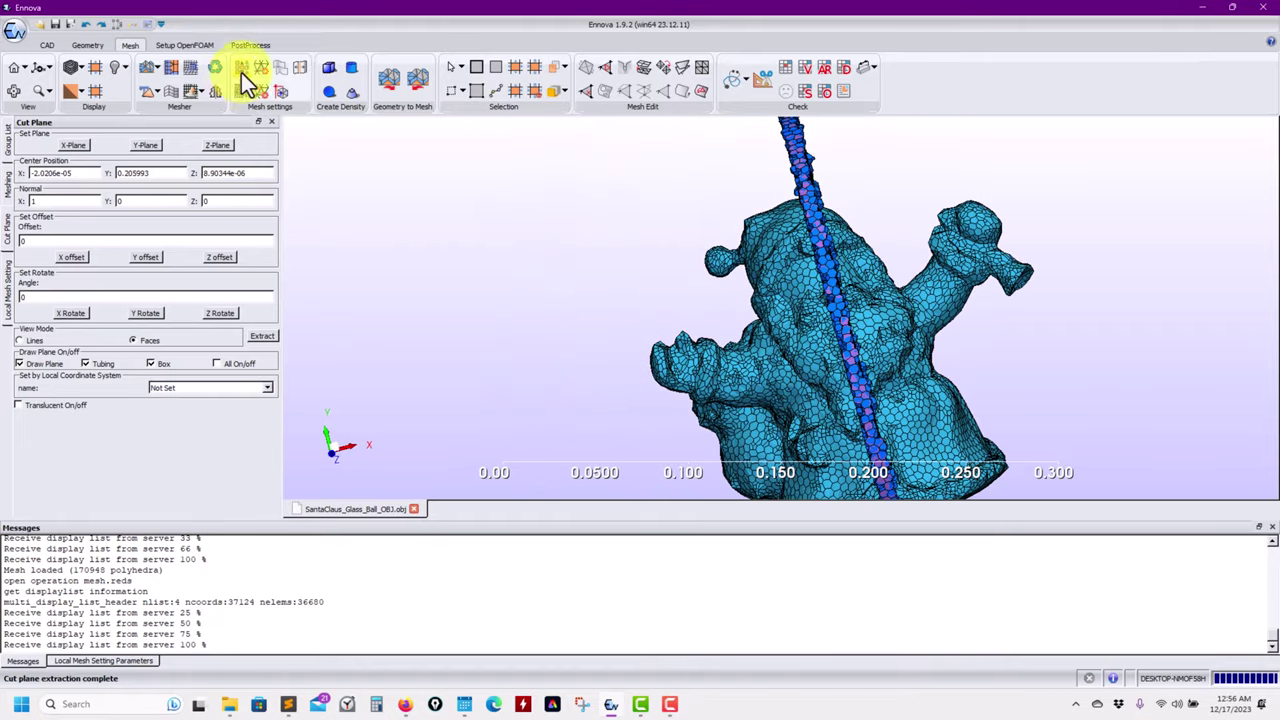
Set the santa group's local maximum size to 0.002, and clear that value again.
left_click(245, 91)
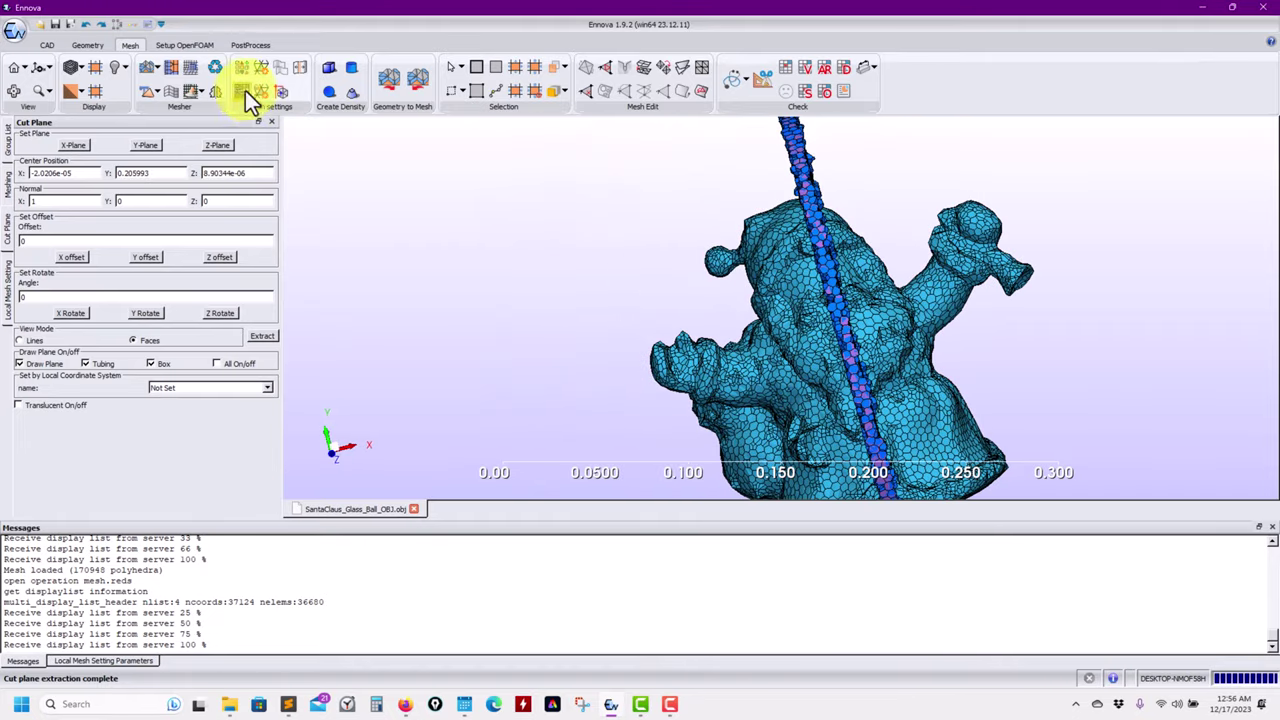
left_click(71, 662)
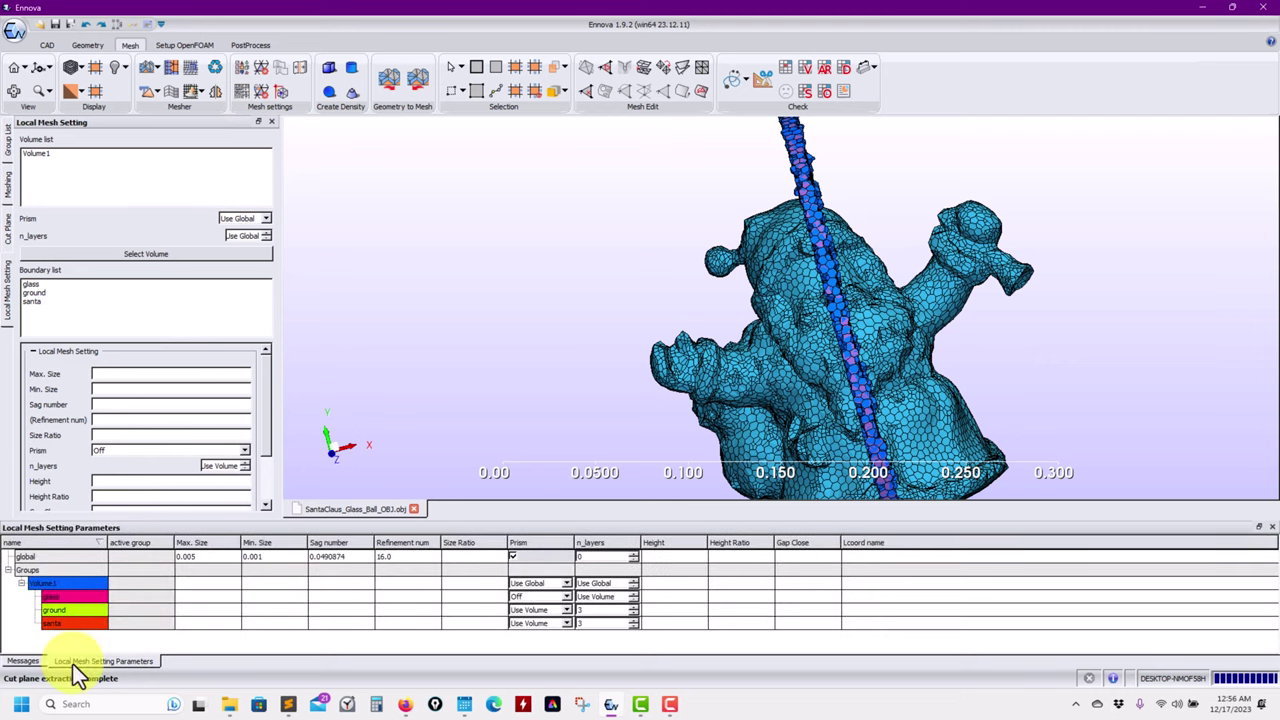
left_click(185, 624)
type("0.002")
key("Return")
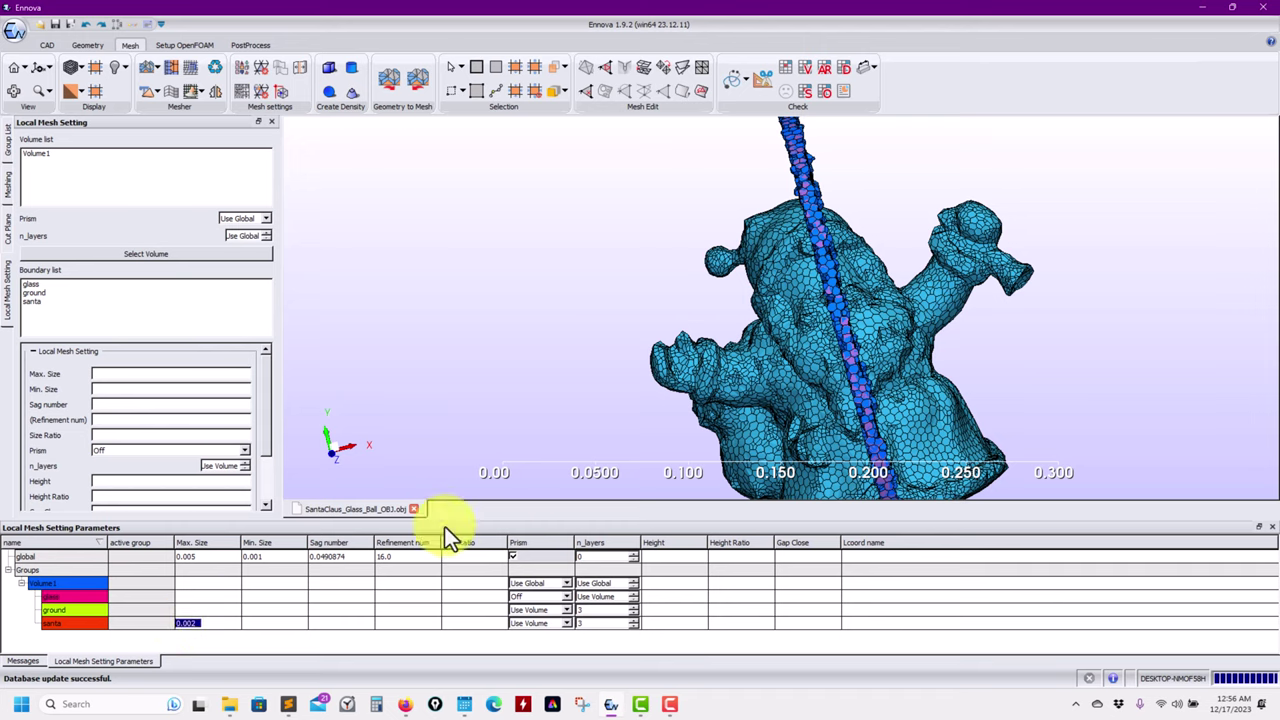
scroll(708, 394, "up", 5)
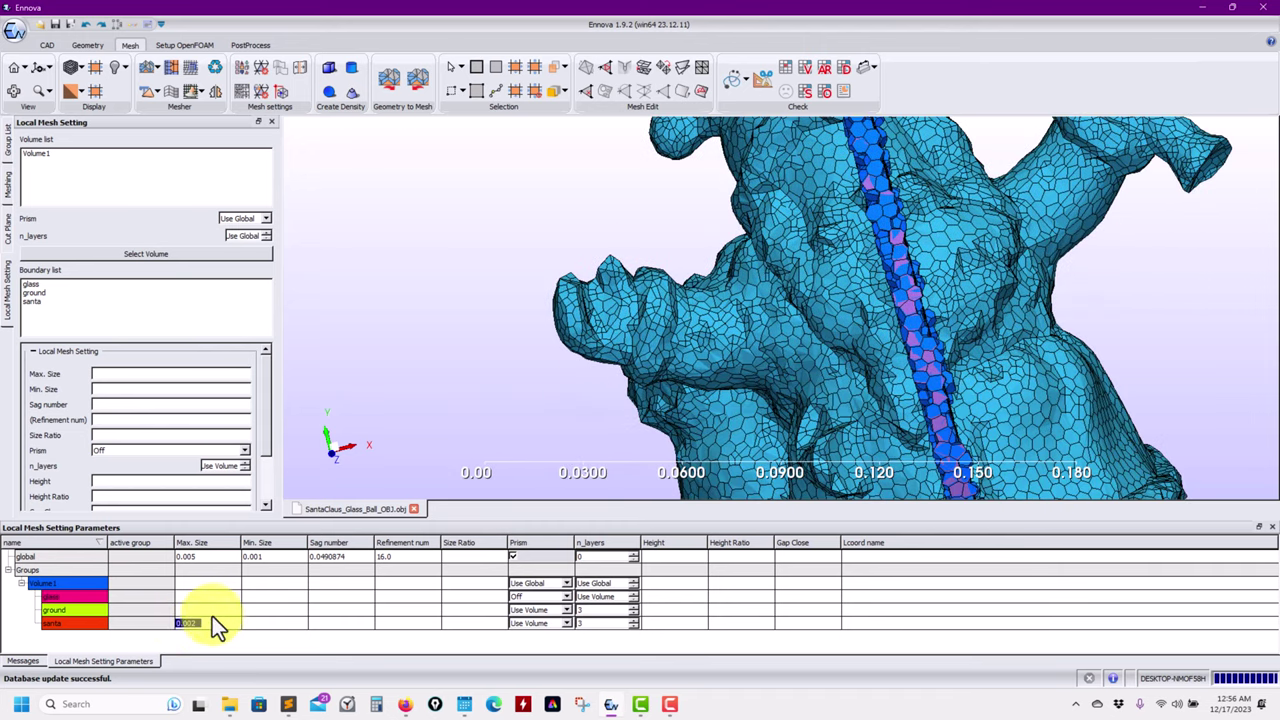
left_click(215, 621)
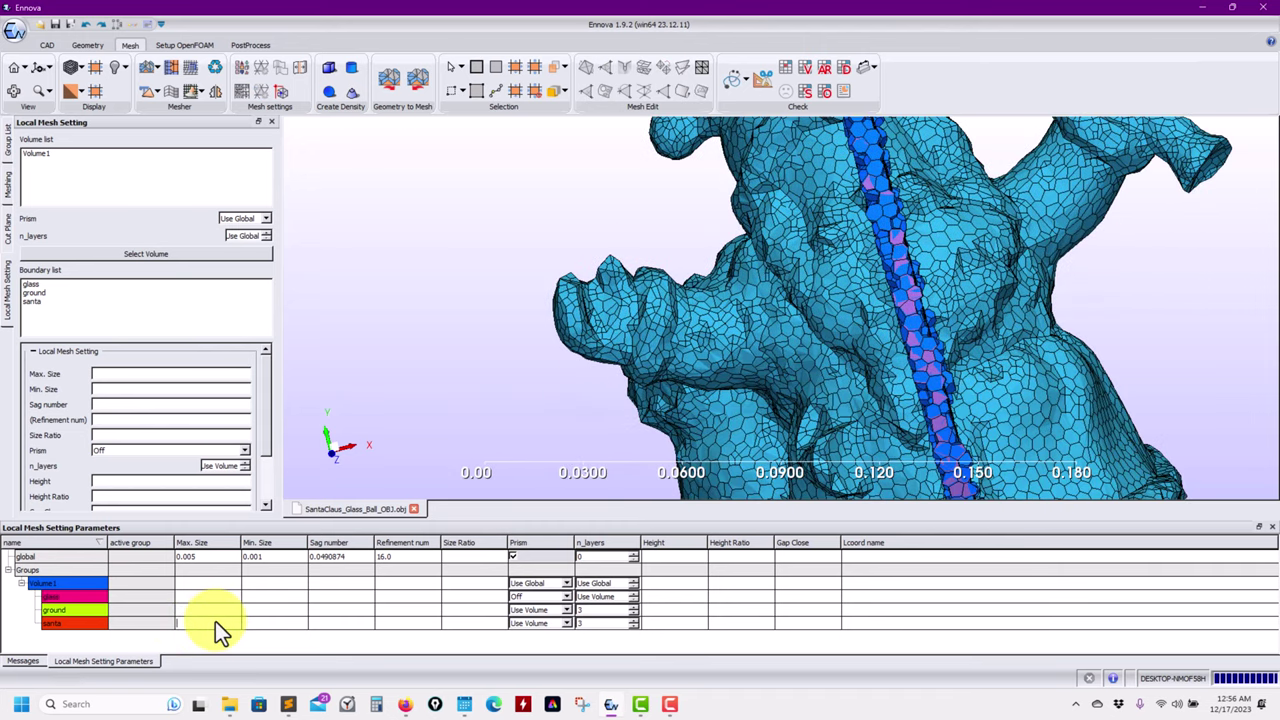
Open the original SantaClaus_Glass_Ball_OBJ.obj as a second document and view the globe and its base from below.
left_click_drag(487, 460, 763, 303)
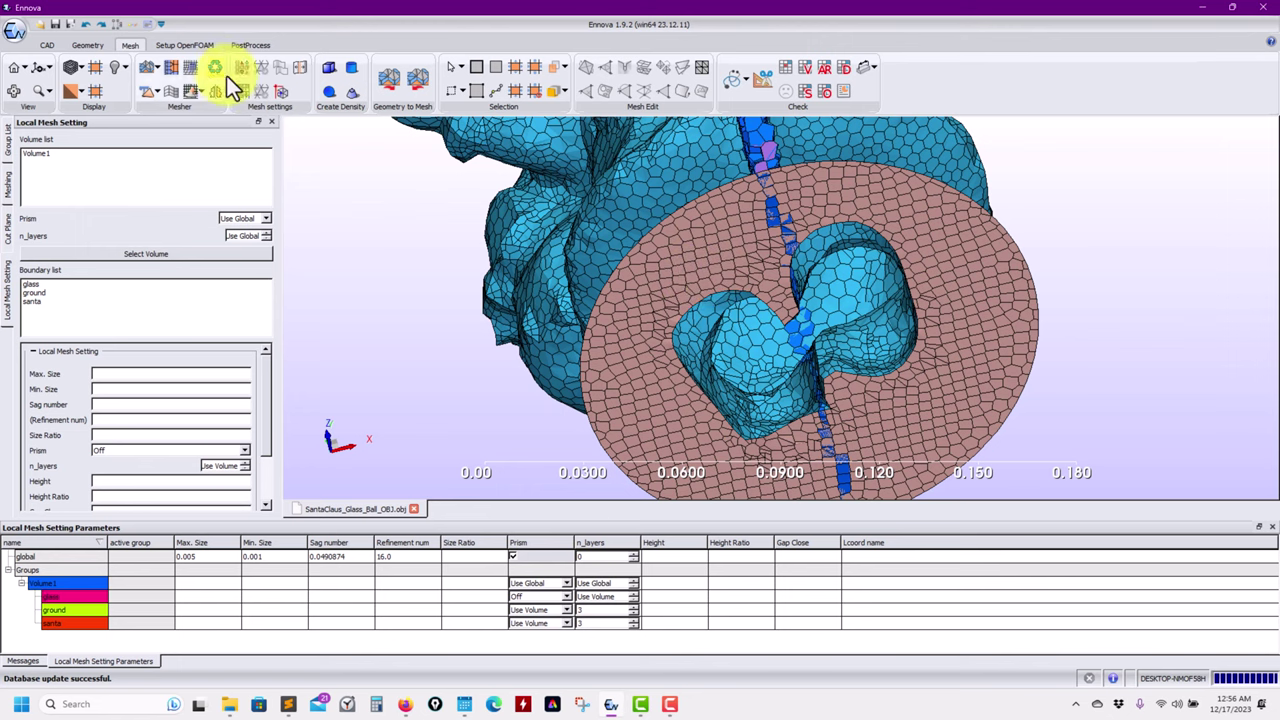
left_click(39, 25)
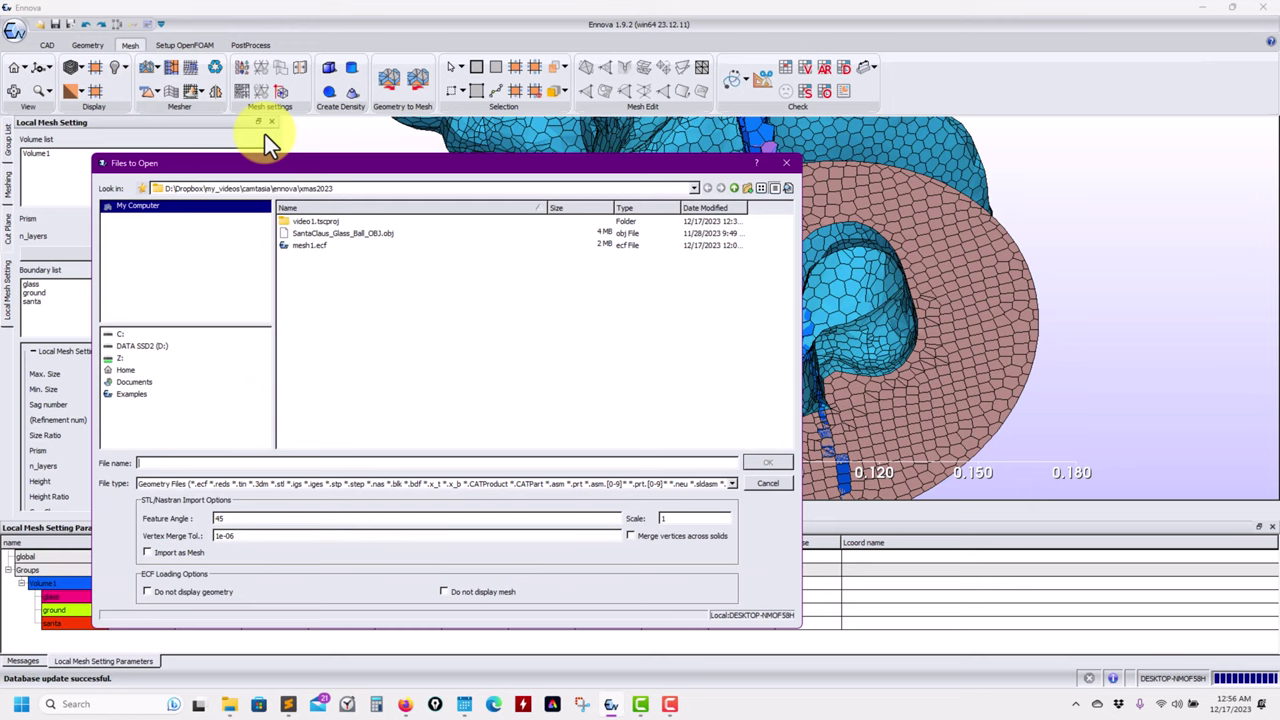
double_click(360, 236)
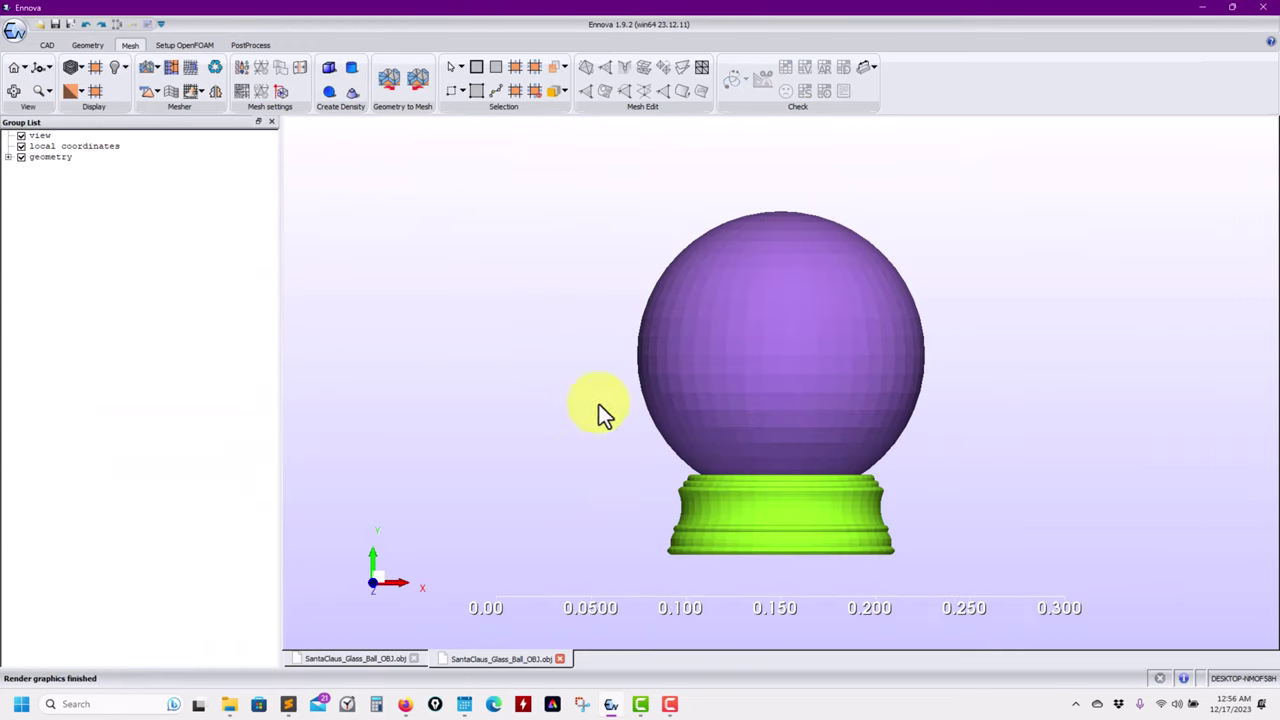
middle_click_drag(599, 404, 734, 386)
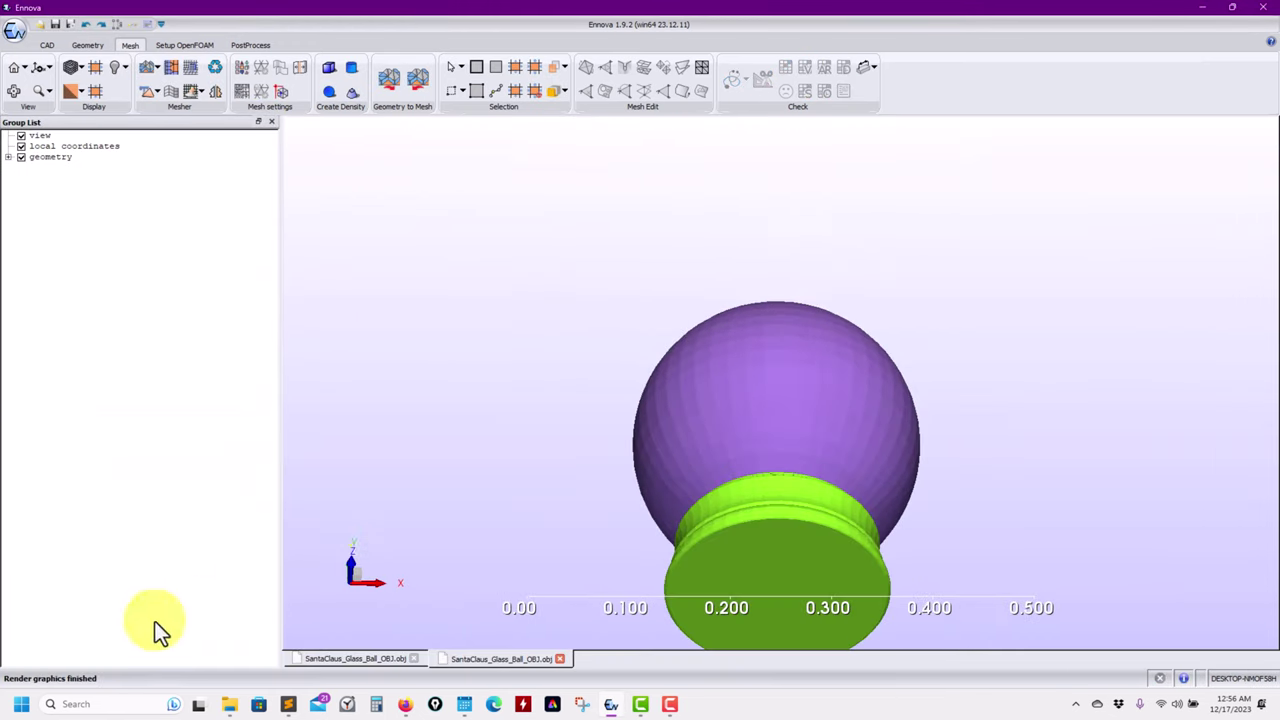
Return to the meshed document and examine the polyhedral mesh on the ground disc around Santa's feet.
left_click(371, 658)
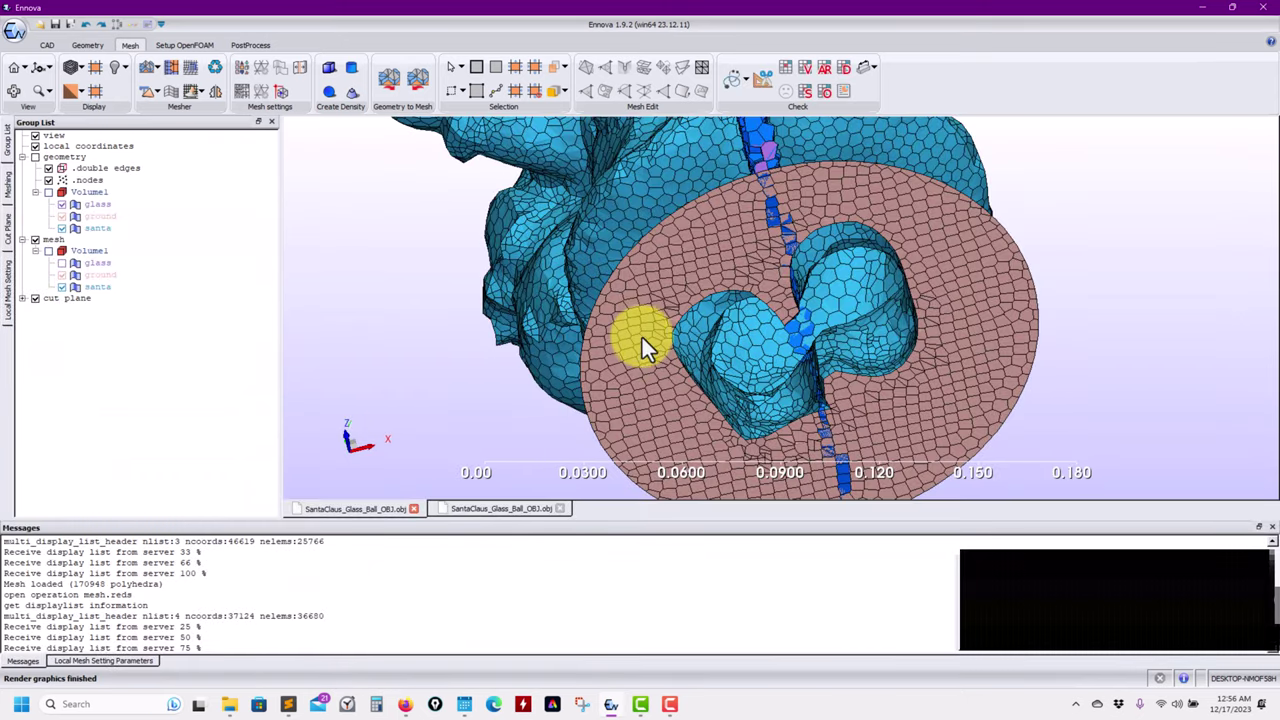
middle_click_drag(689, 286, 584, 241)
middle_click_drag(845, 168, 447, 506)
middle_click_drag(697, 258, 700, 241)
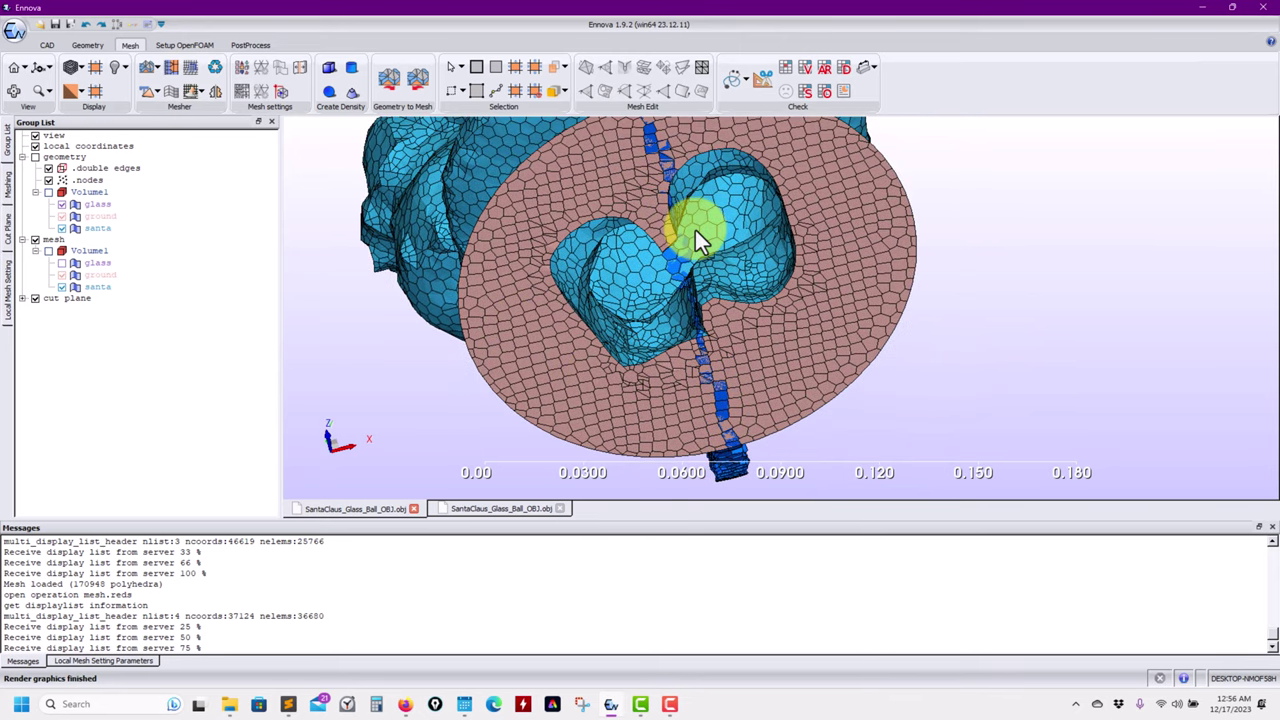
In the newly opened geometry document, delete the Snow_Plane.000 and Holder_Sphere groups with their contents.
left_click(488, 520)
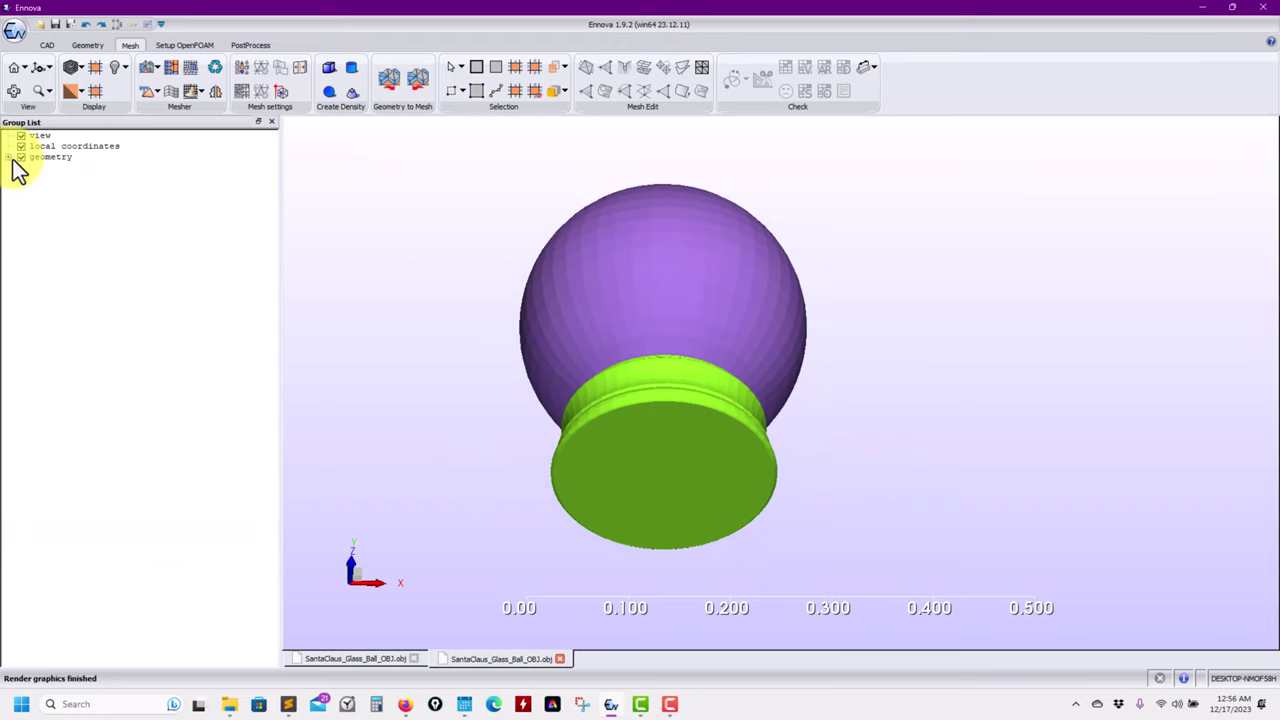
left_click(9, 158)
left_click(70, 206)
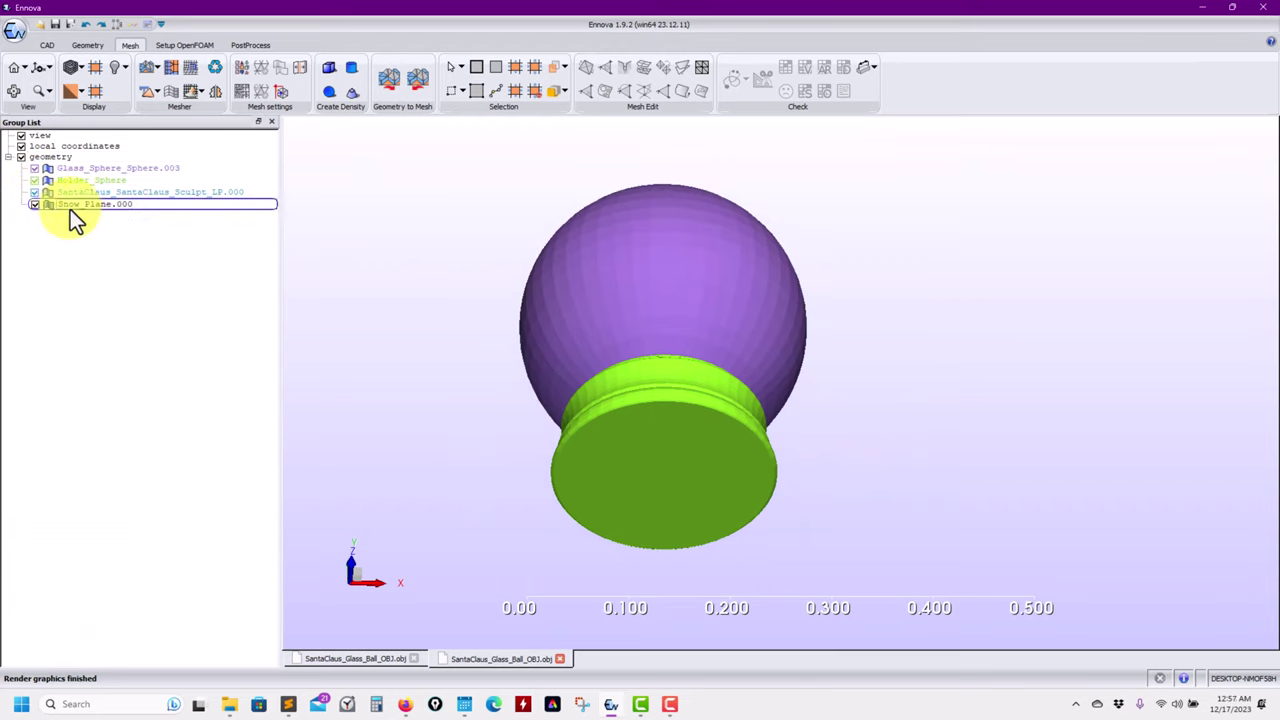
left_click(74, 179, "ctrl")
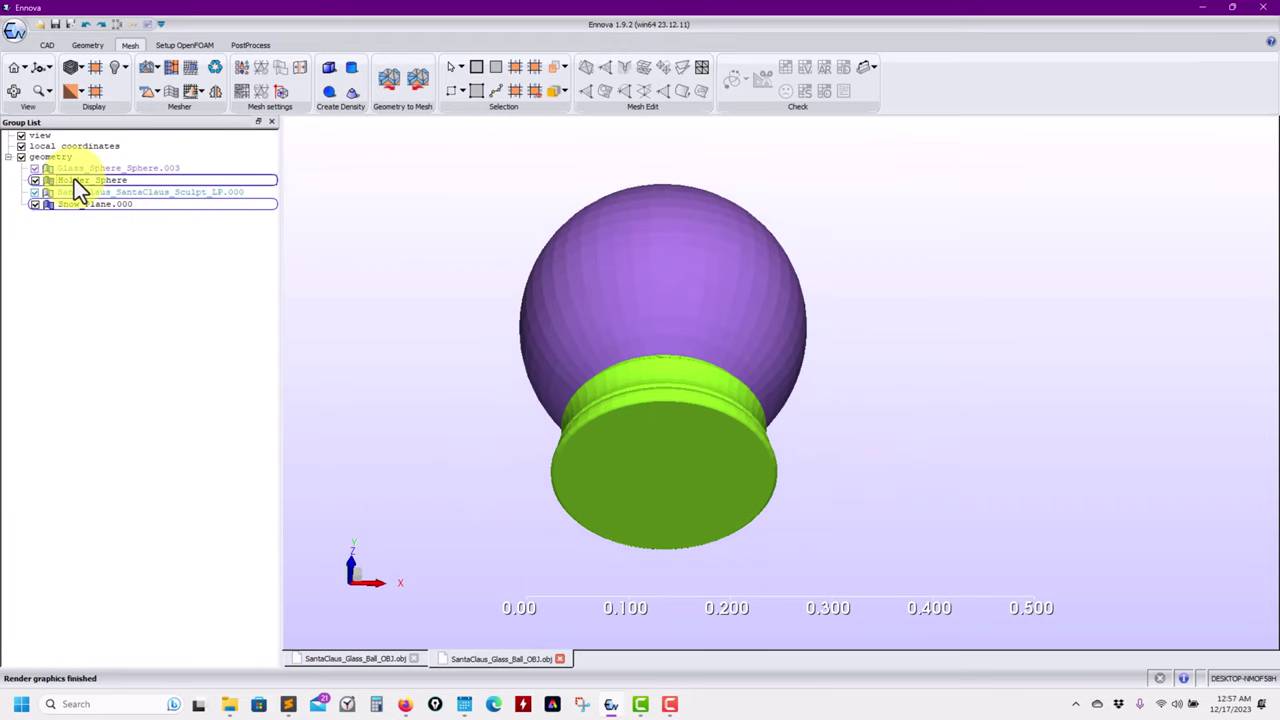
right_click(74, 179)
left_click(123, 209)
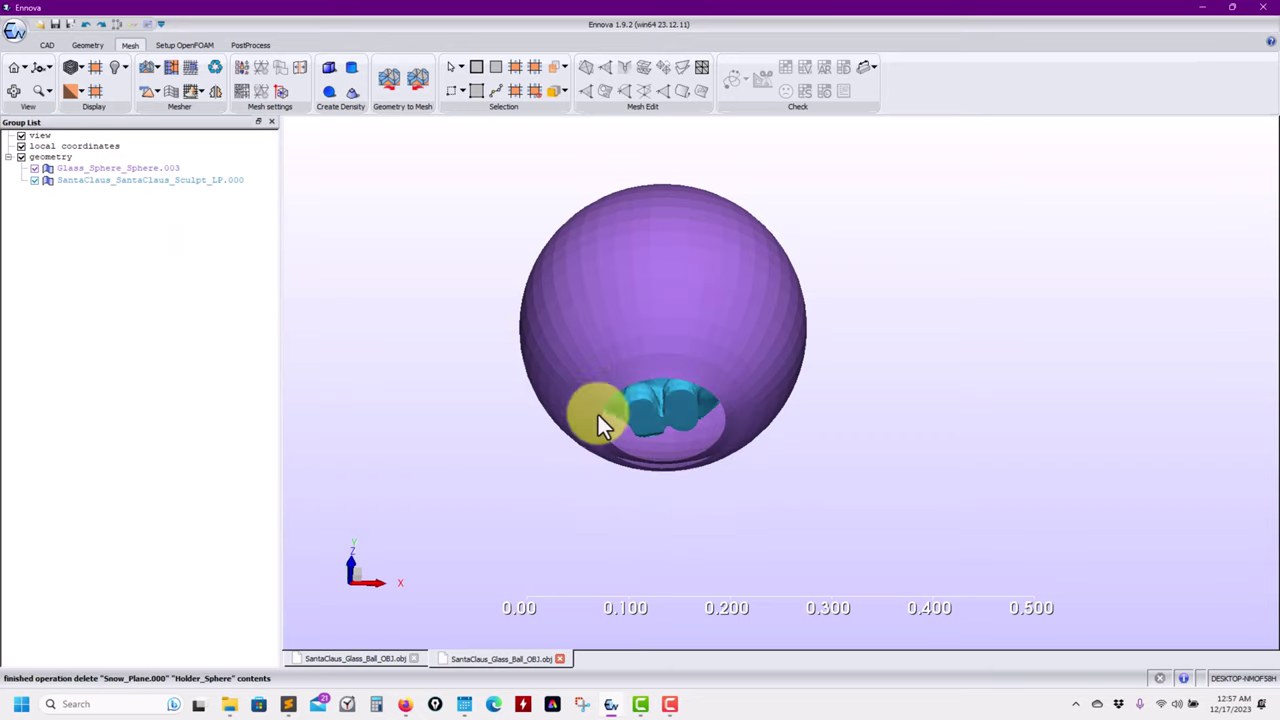
Hide the SantaClaus_SantaClaus_Sculpt_LP.000 group and create feature edges on the Glass_Sphere_Sphere.003 group.
left_click_drag(483, 329, 492, 368)
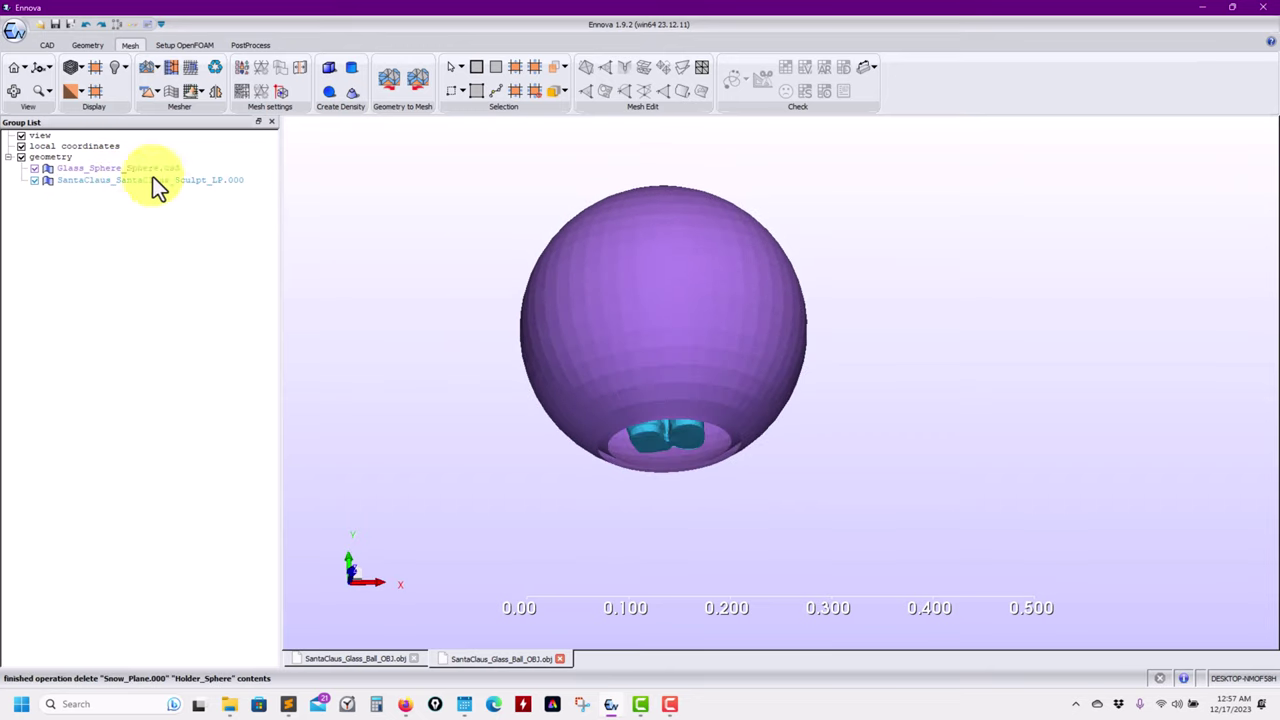
left_click(34, 180)
left_click(103, 171)
right_click(103, 171)
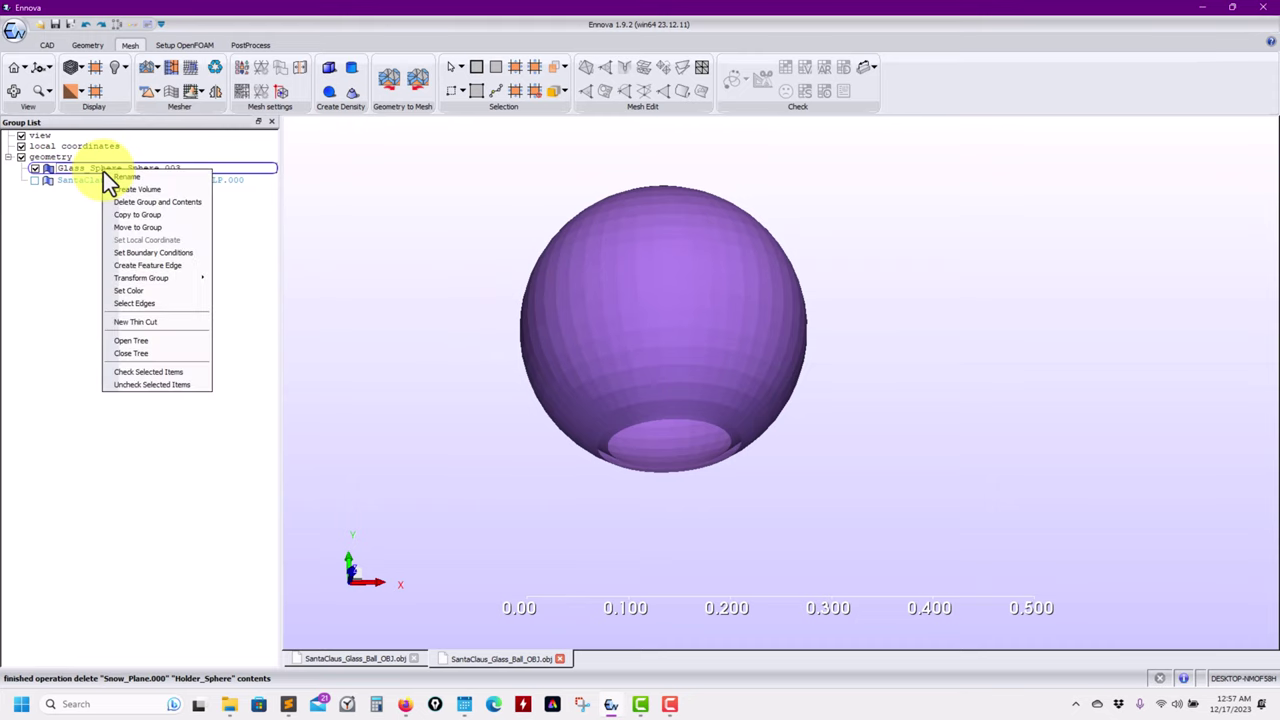
left_click(168, 264)
left_click(369, 245)
left_click_drag(539, 384, 690, 421)
scroll(690, 421, "up", 5)
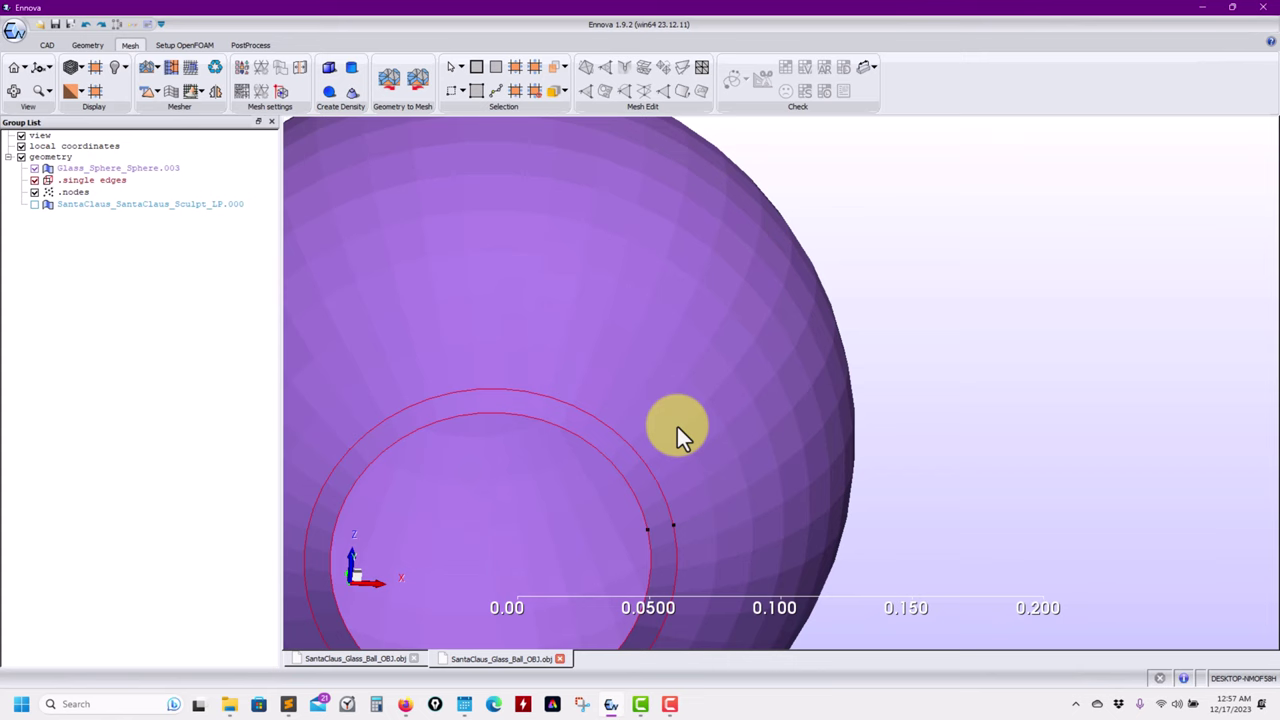
Remove the inner shell surface of the glass sphere, including the ring around its lower opening.
left_click(608, 443)
right_click(608, 443)
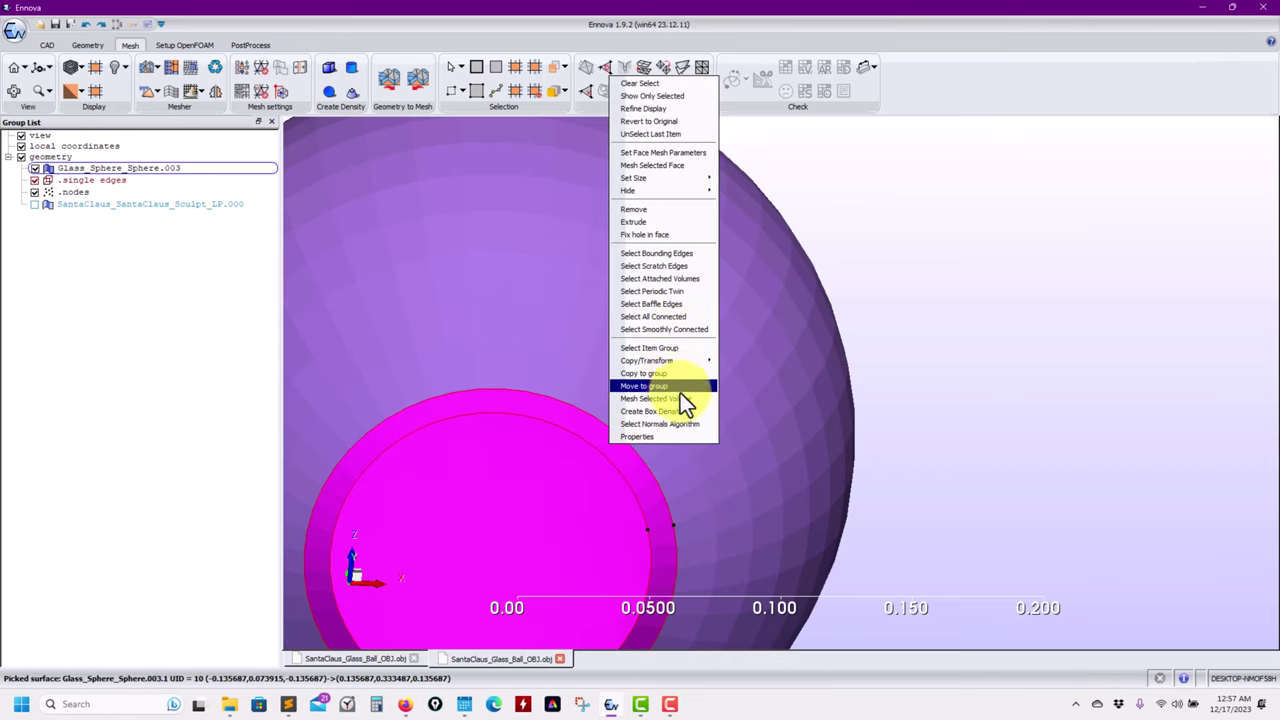
left_click(661, 209)
left_click(326, 146)
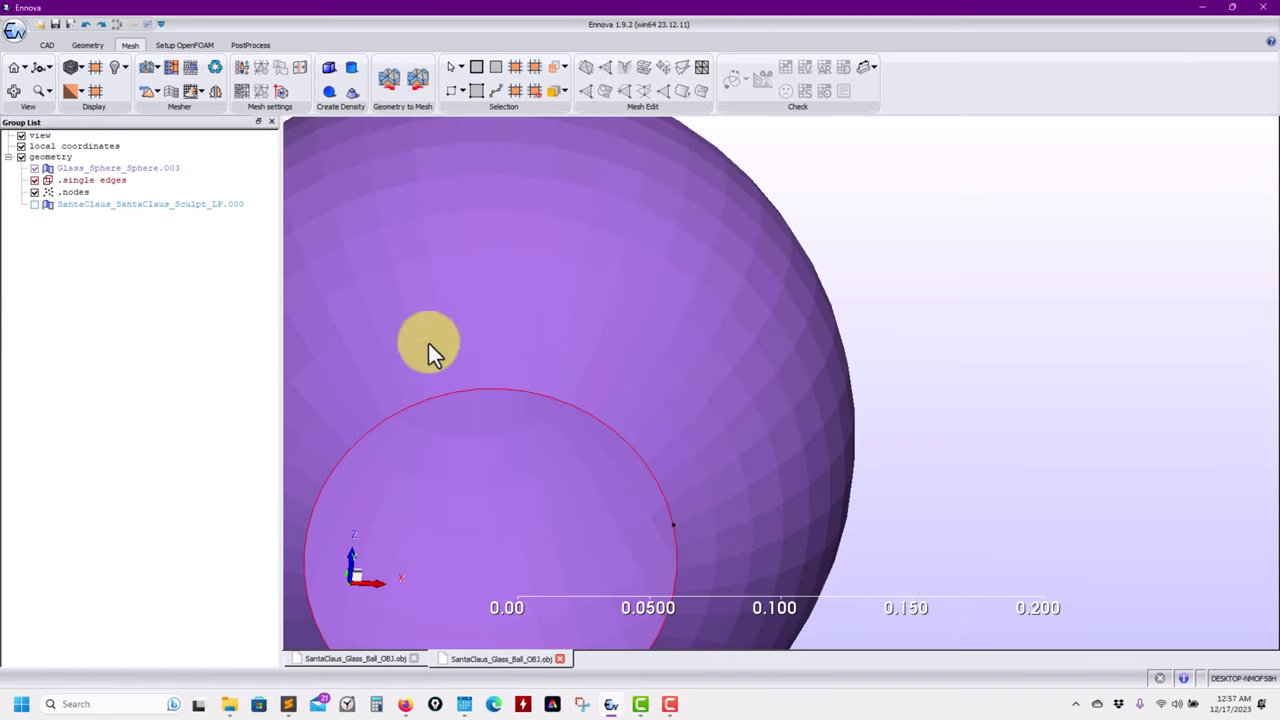
Close the circular opening at the base of the glass sphere with a face created from its edge.
middle_click_drag(576, 394, 710, 245)
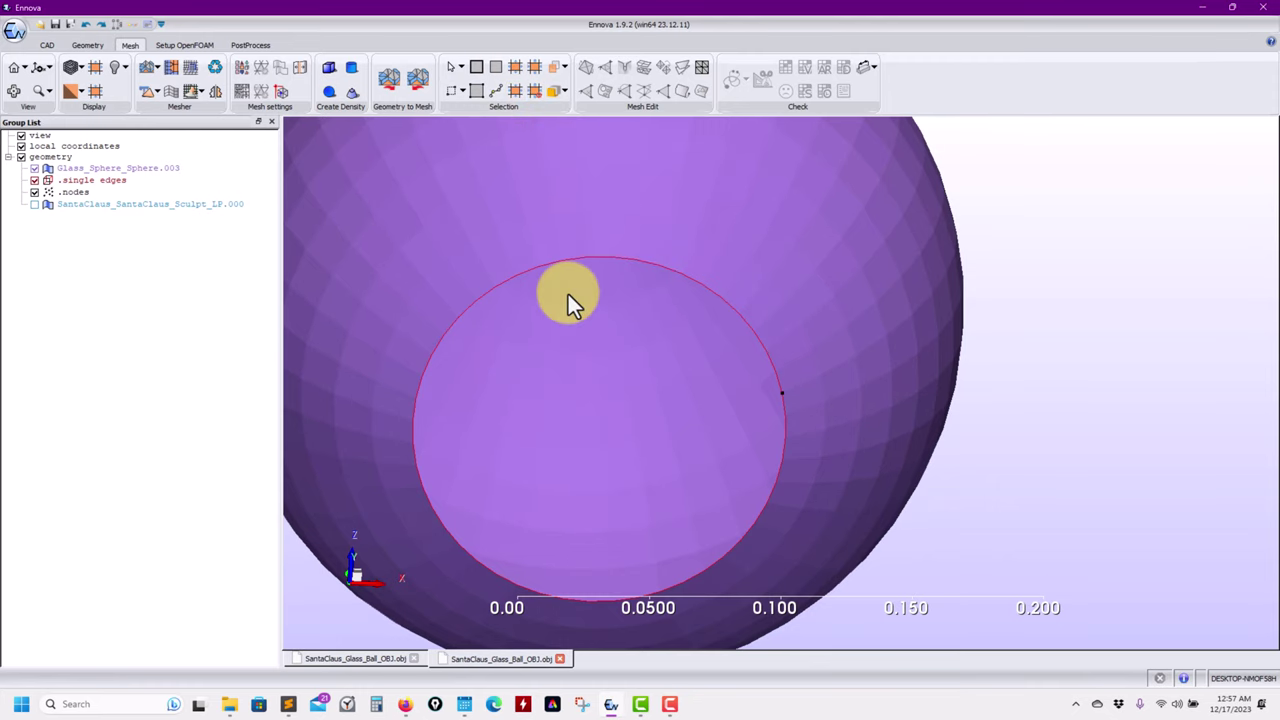
left_click(626, 259)
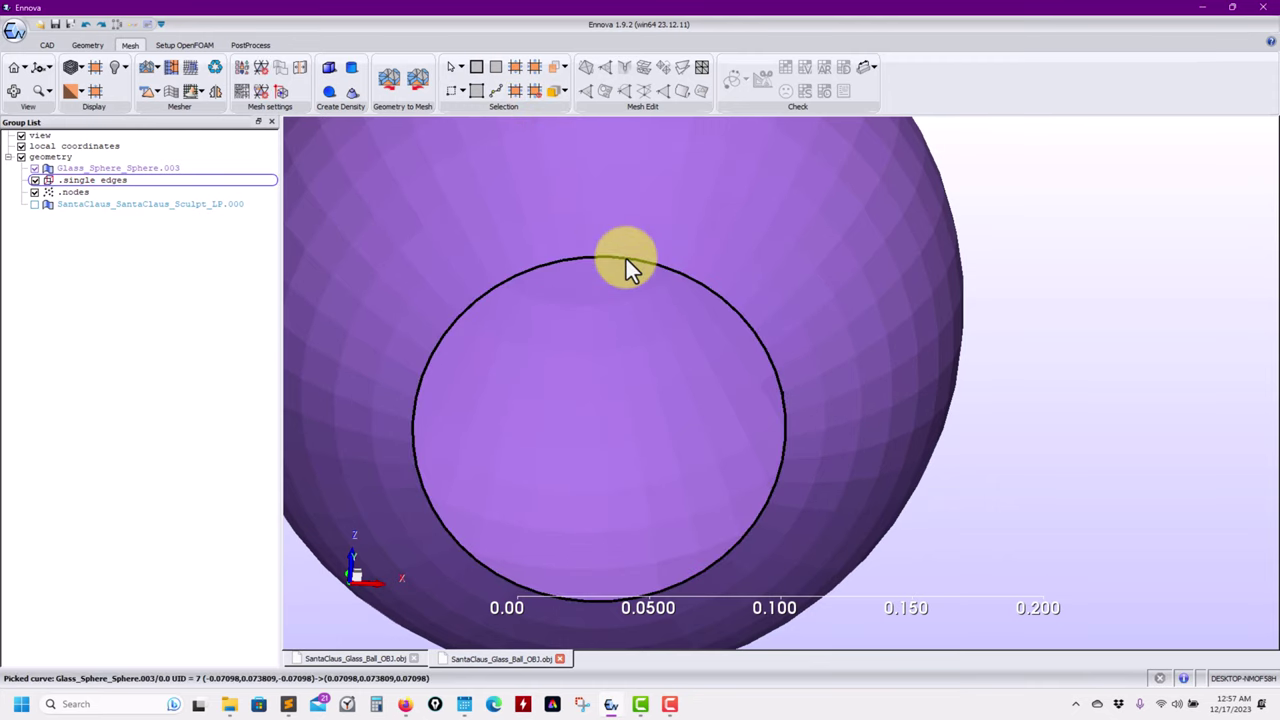
right_click(626, 259)
left_click(700, 404)
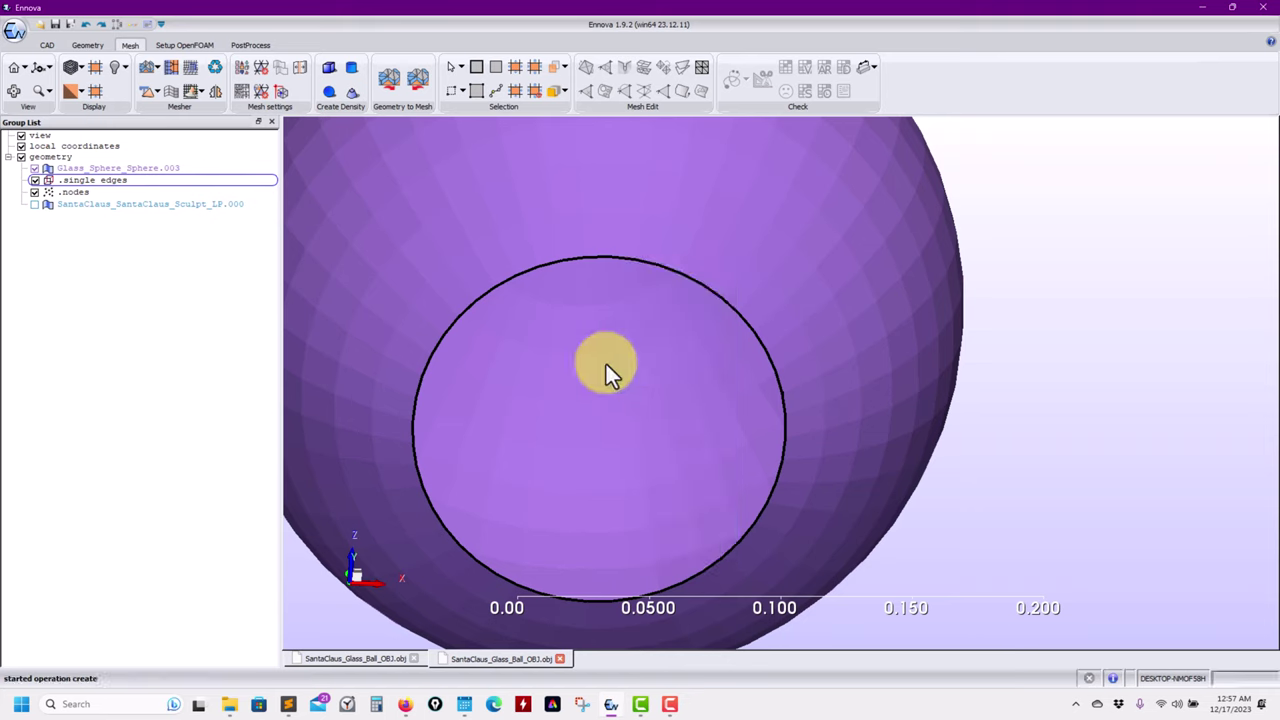
middle_click_drag(606, 364, 585, 415)
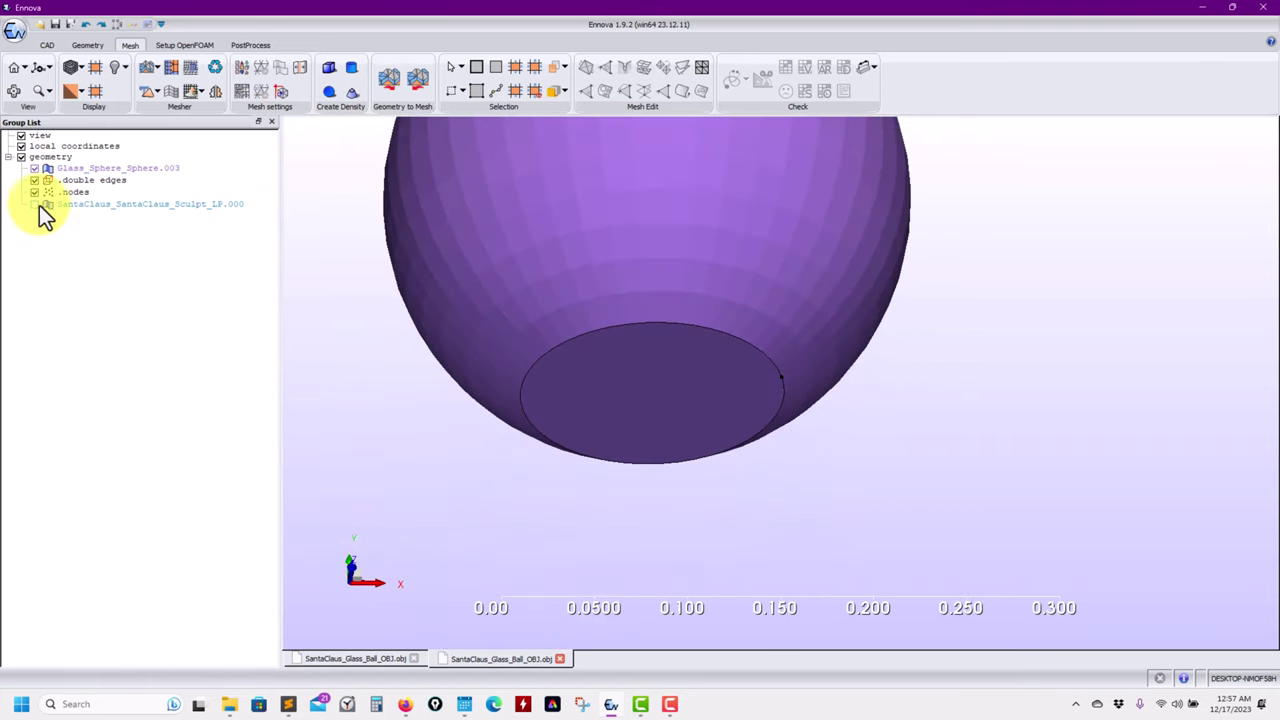
Show the Santa group again, make the display translucent, and hide the outer glass sphere surface.
left_click(36, 204)
left_click(117, 68)
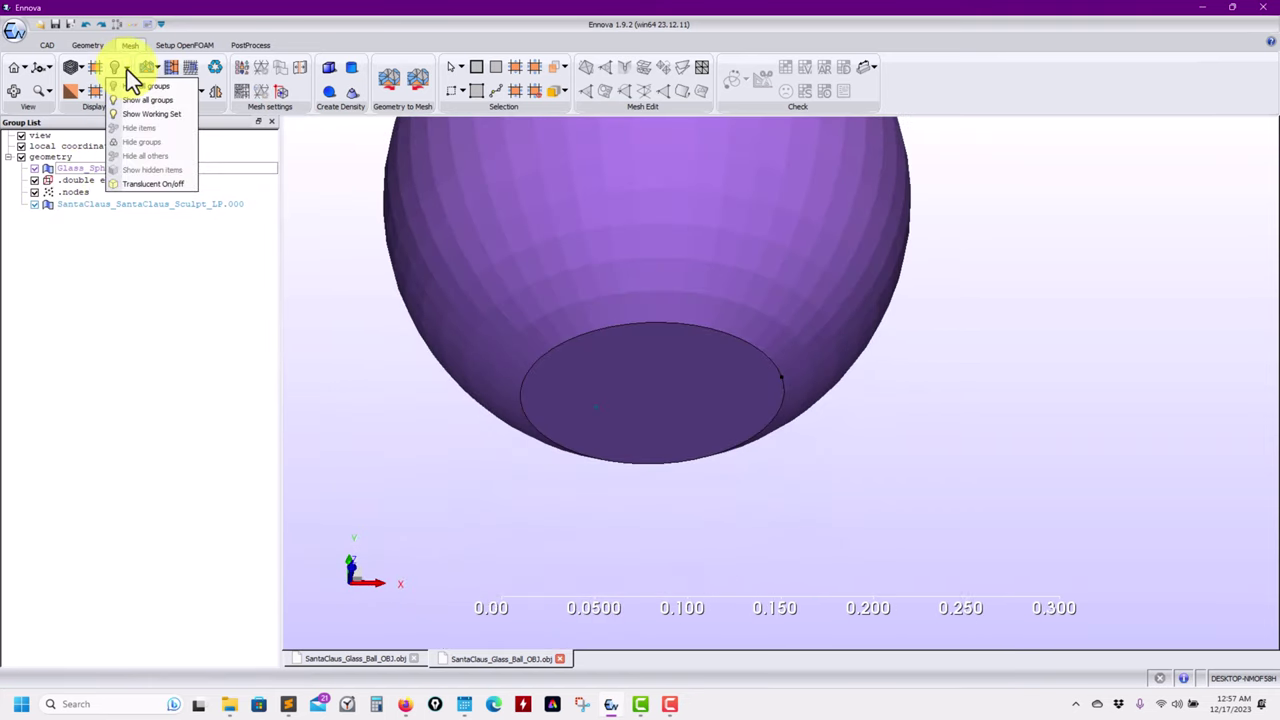
left_click(153, 184)
middle_click_drag(523, 320, 541, 262)
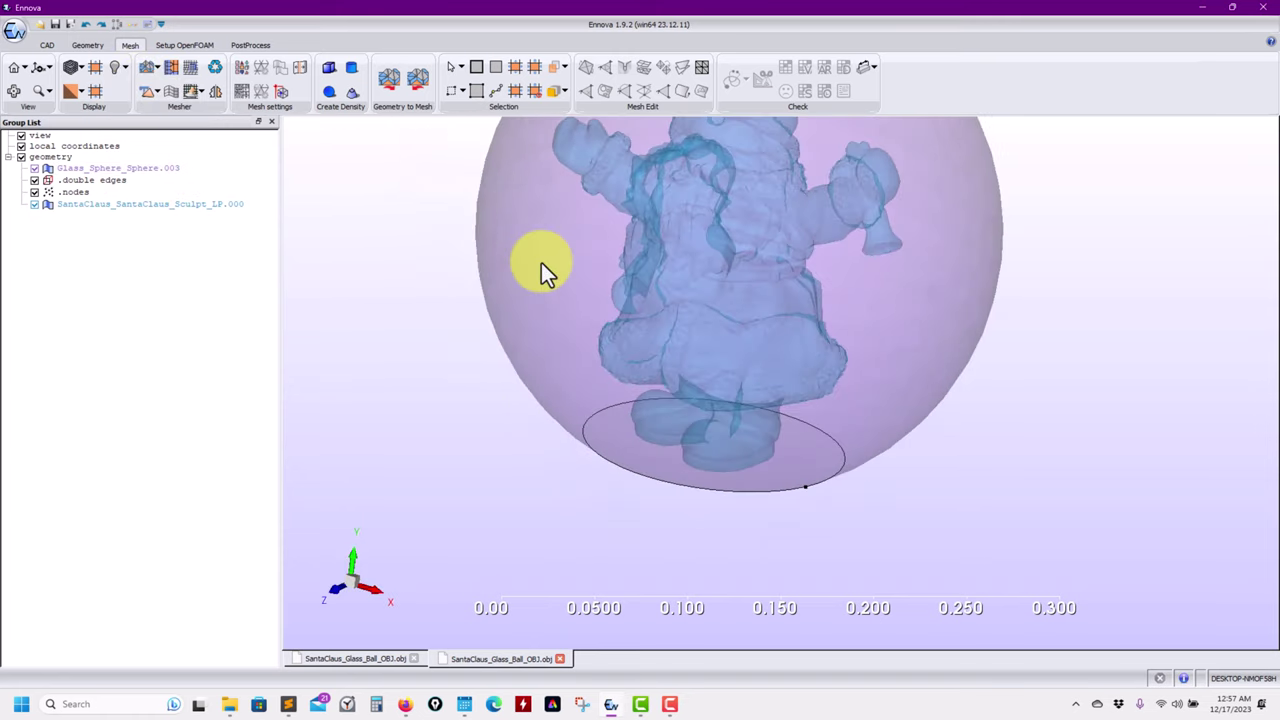
left_click(525, 265)
right_click(525, 265)
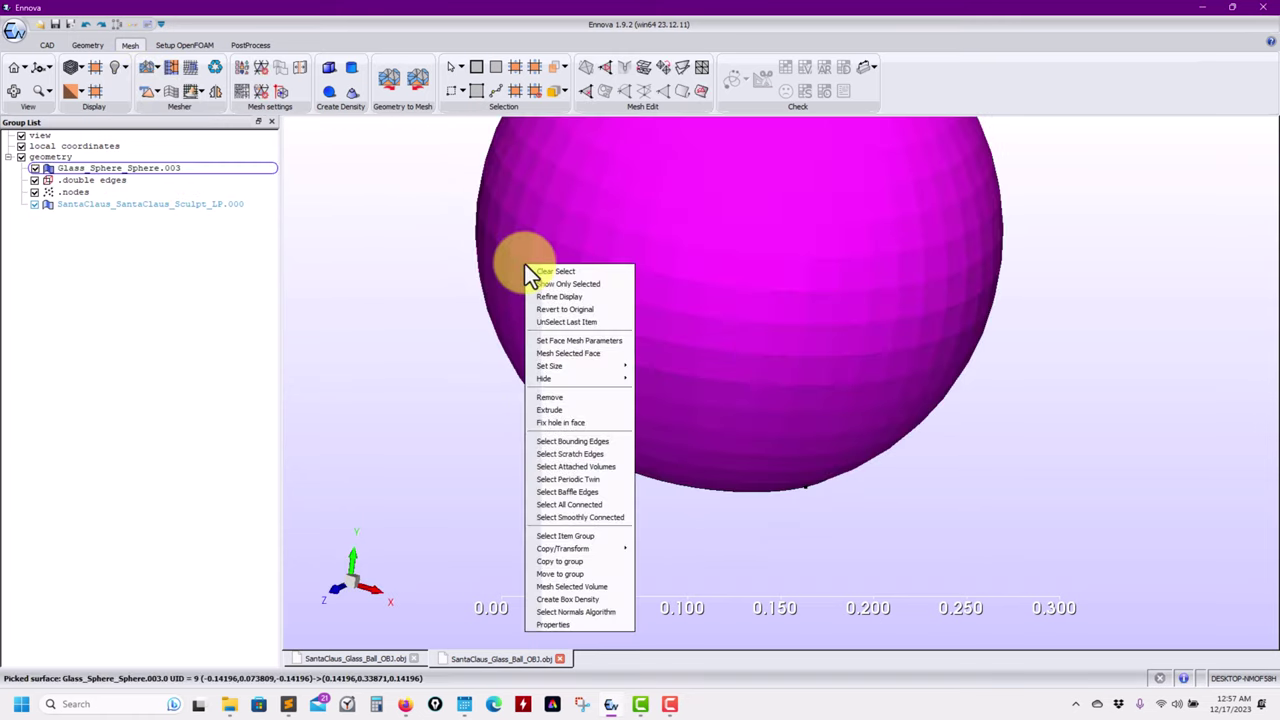
left_click(665, 382)
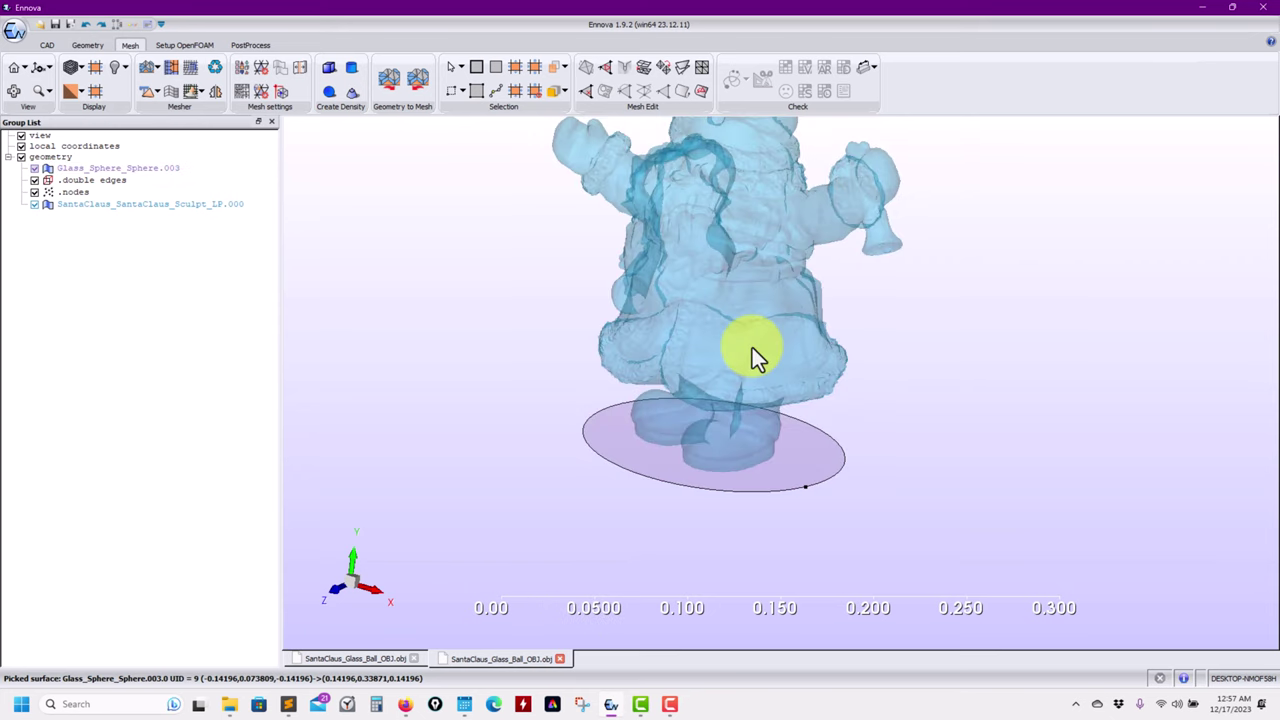
Translate the Santa surface slightly in the negative Y direction so the feet pass through the ground disc.
left_click(735, 310)
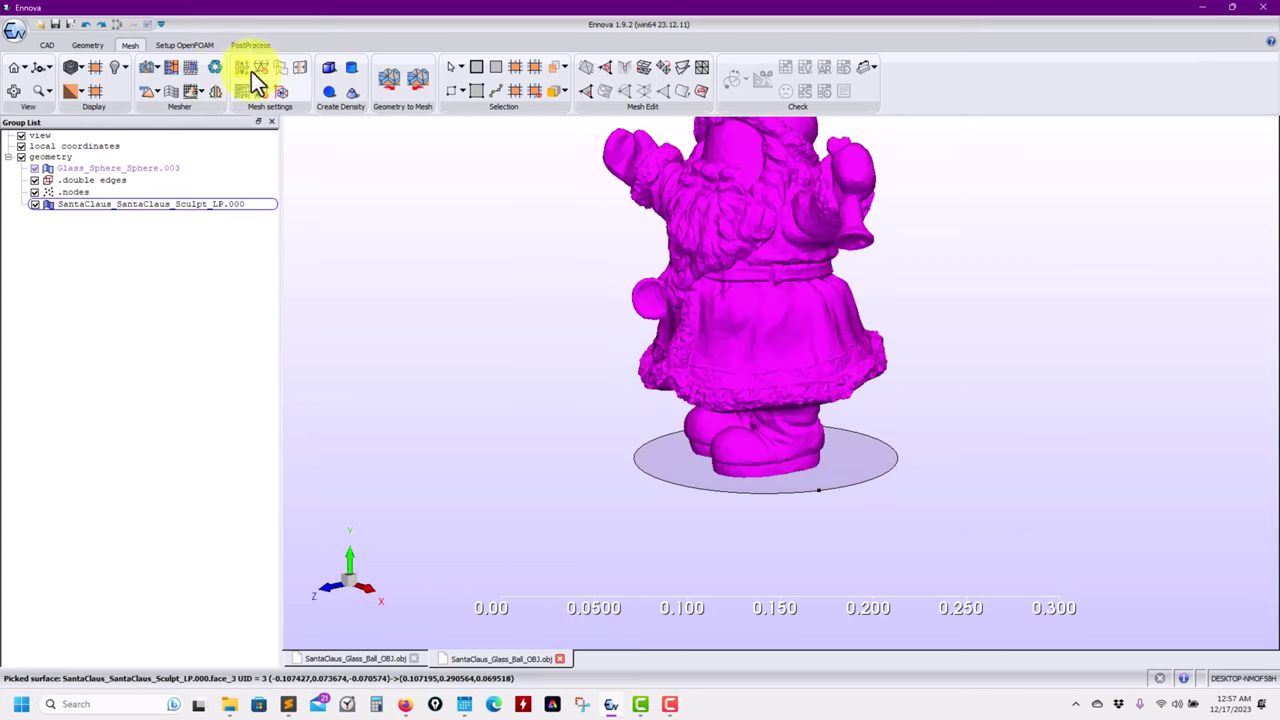
left_click(86, 46)
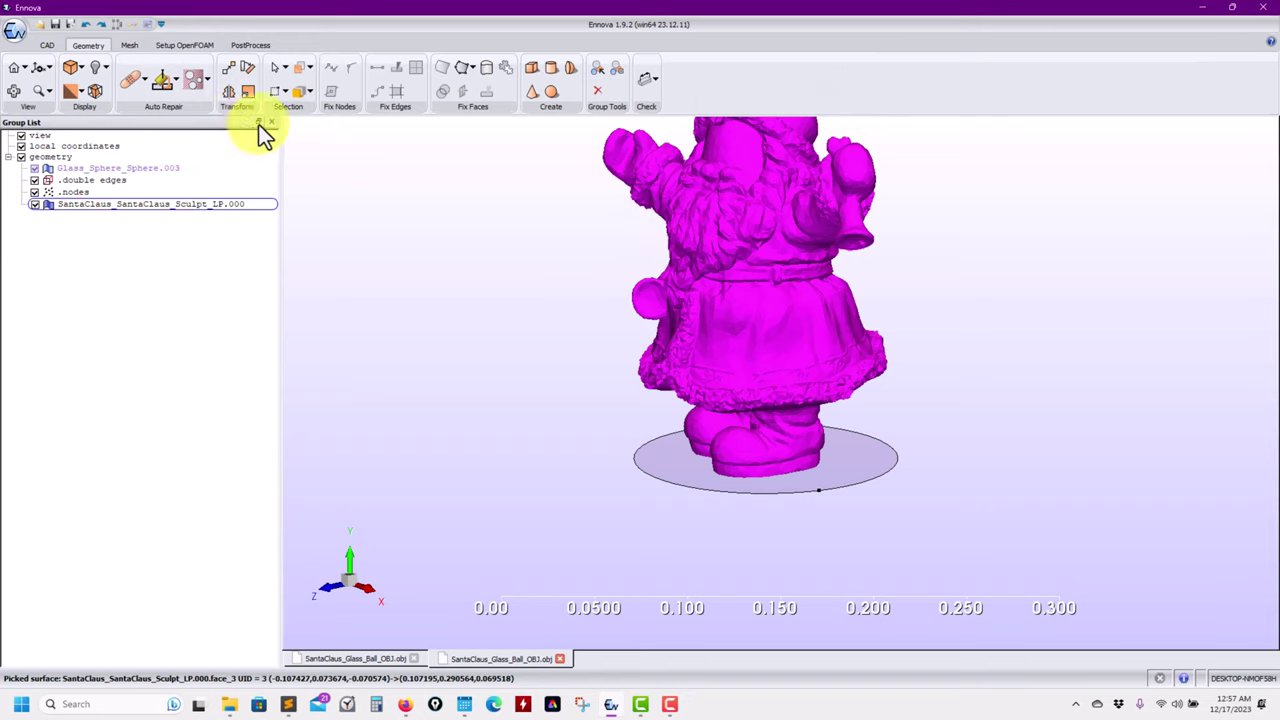
left_click(231, 70)
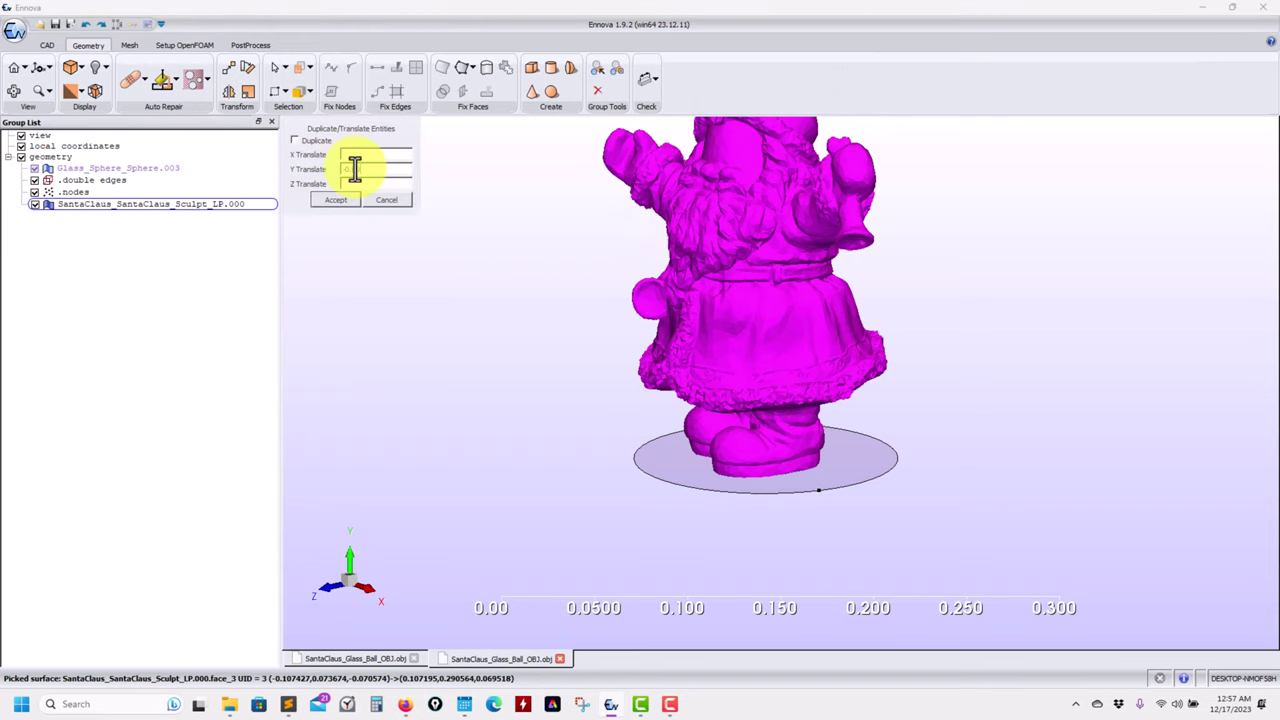
key("Escape")
left_click_drag(560, 280, 644, 337)
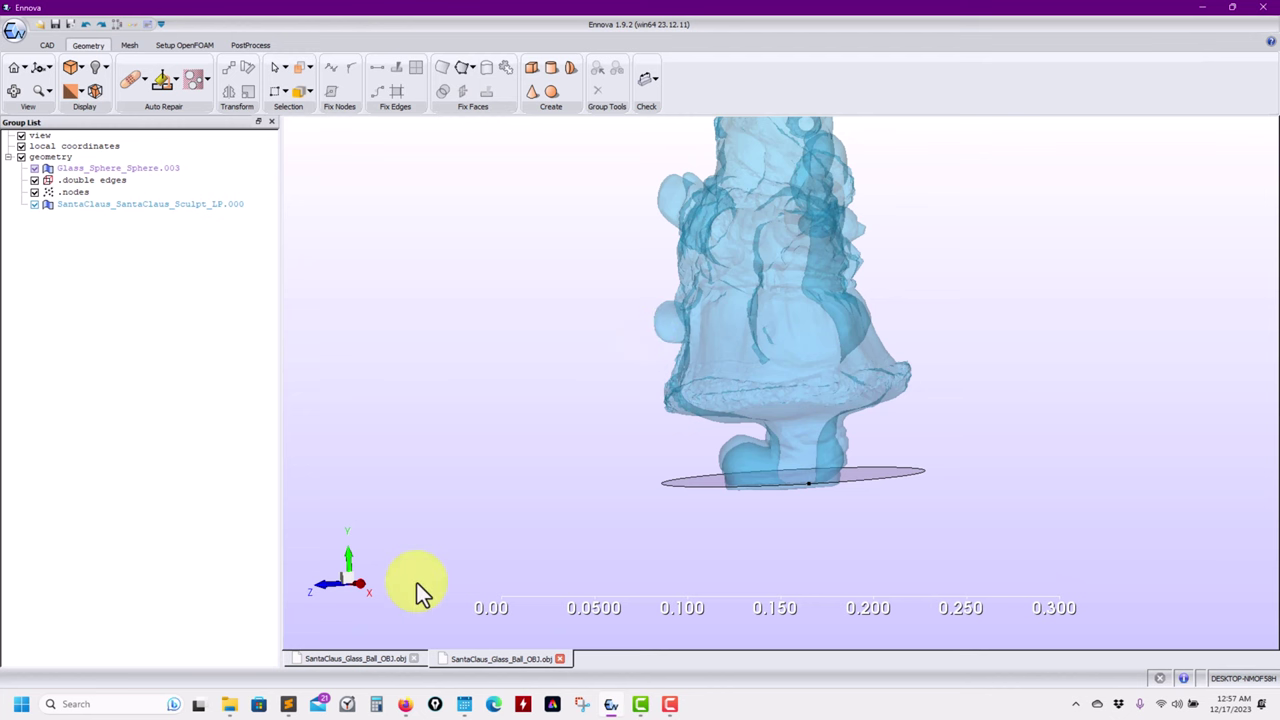
Revisit the meshed document to view the mesh around Santa's feet, and return to the new geometry document.
left_click(356, 659)
left_click_drag(600, 320, 464, 321)
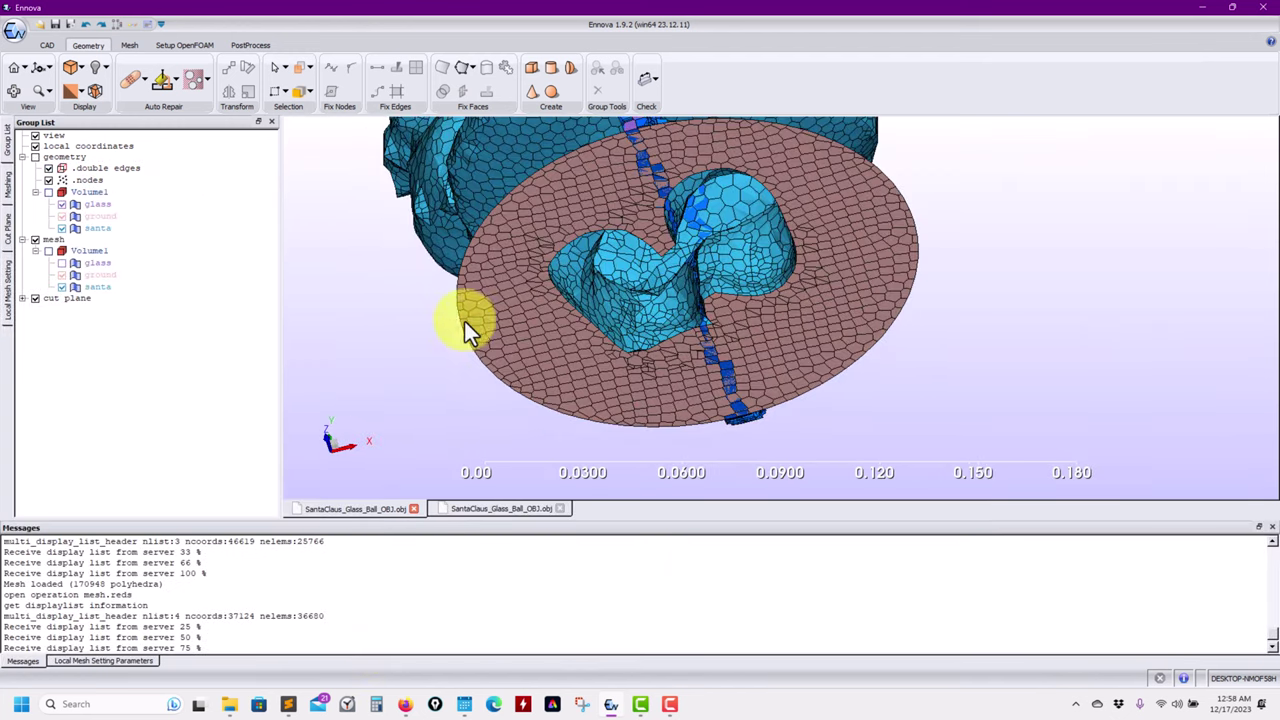
left_click(135, 44)
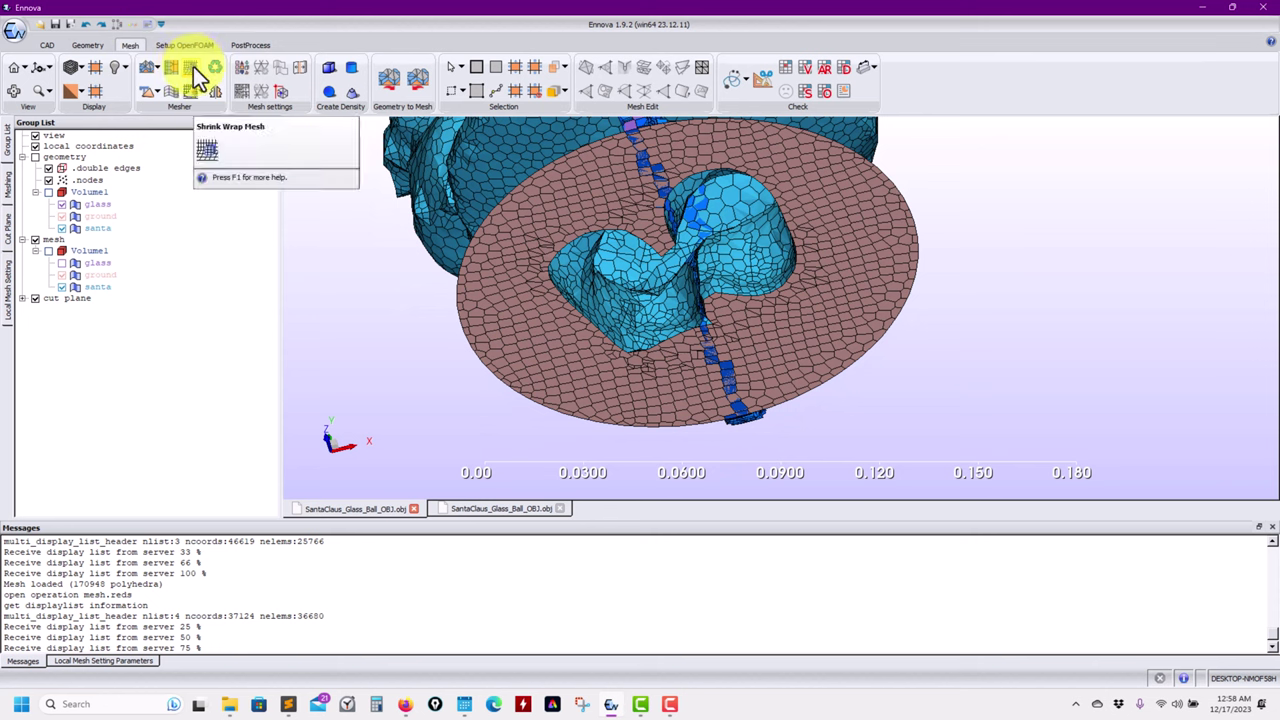
left_click(455, 510)
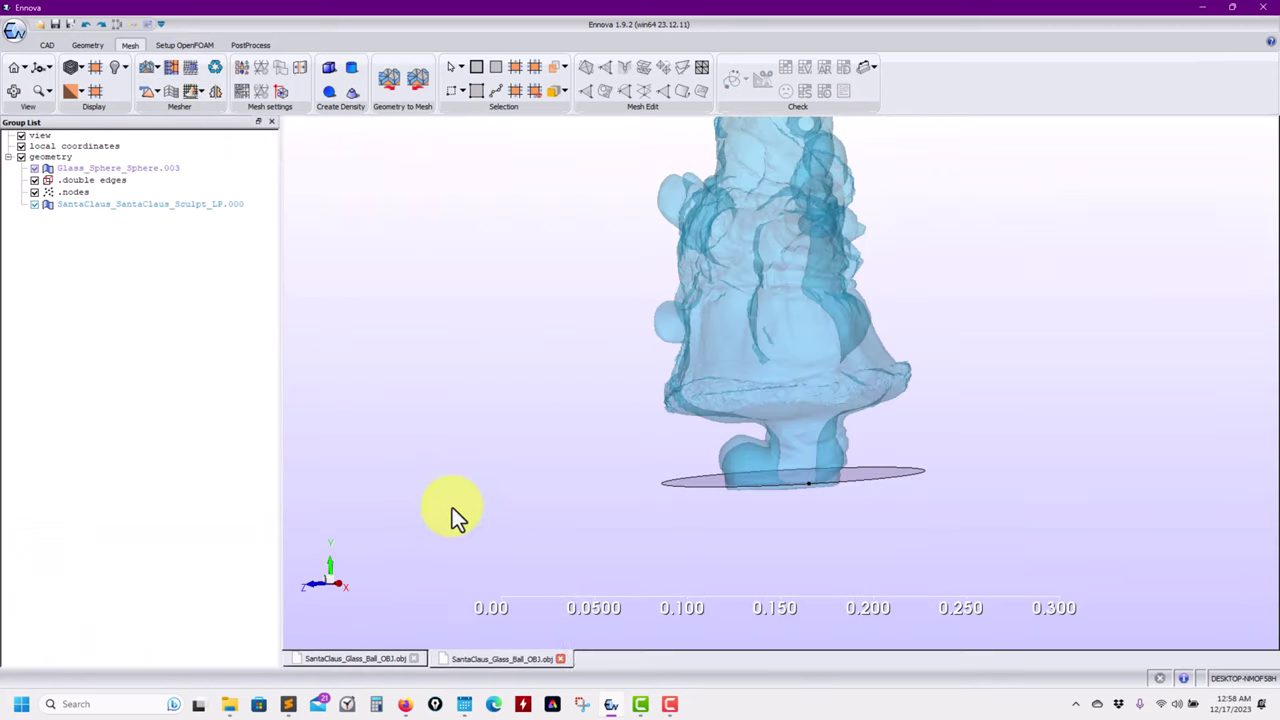
Turn off the translucent display and examine from several sides how Santa's boots cut through the ground disc.
middle_click_drag(645, 403, 700, 432)
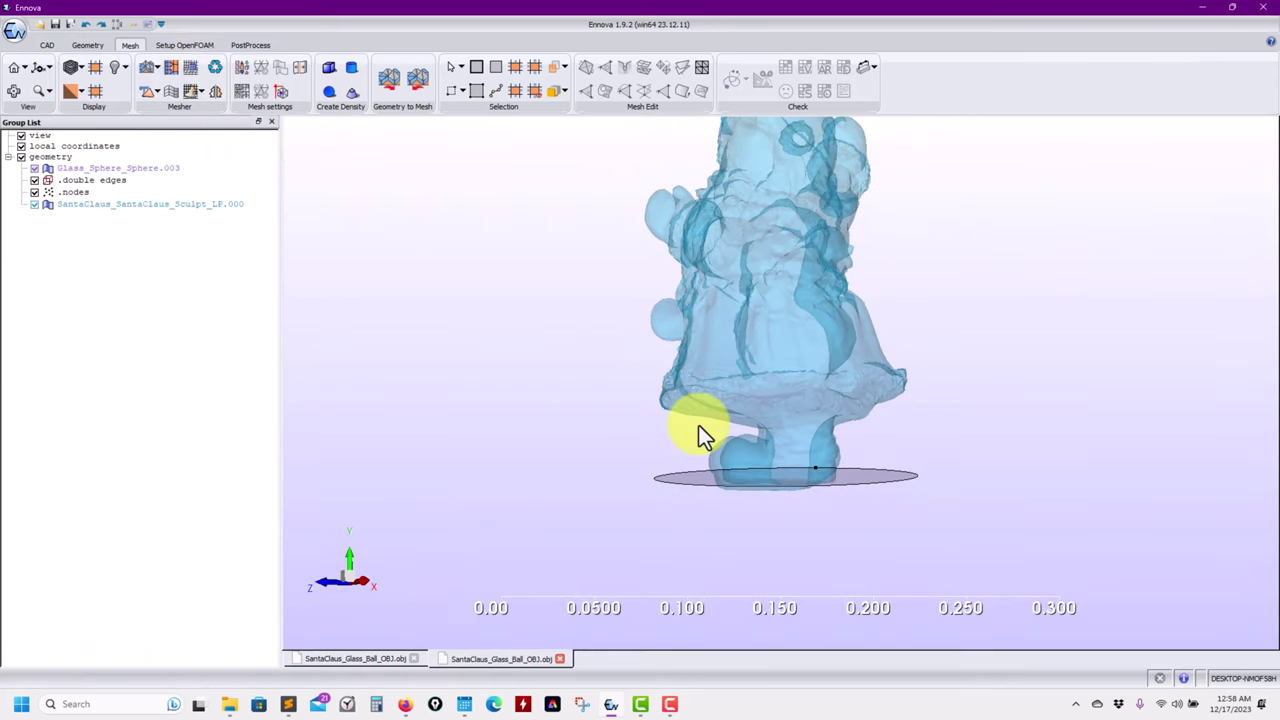
scroll(731, 400, "up", 3)
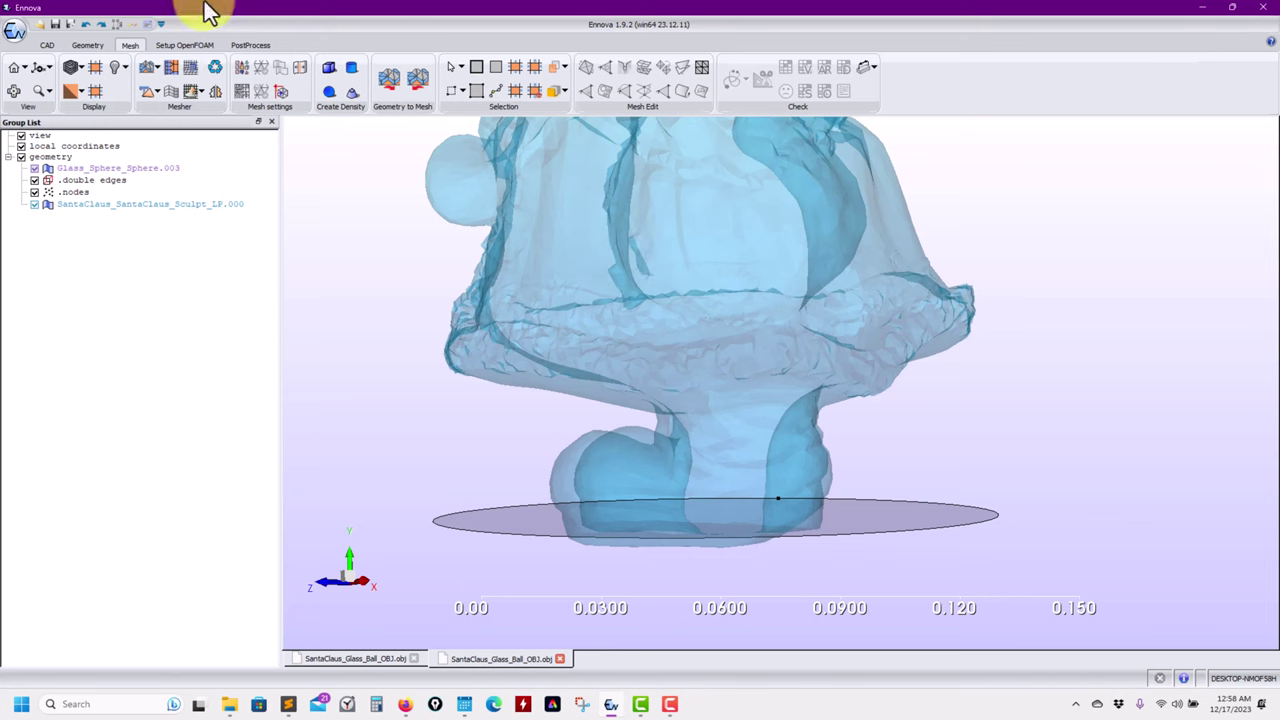
left_click(127, 68)
left_click(170, 184)
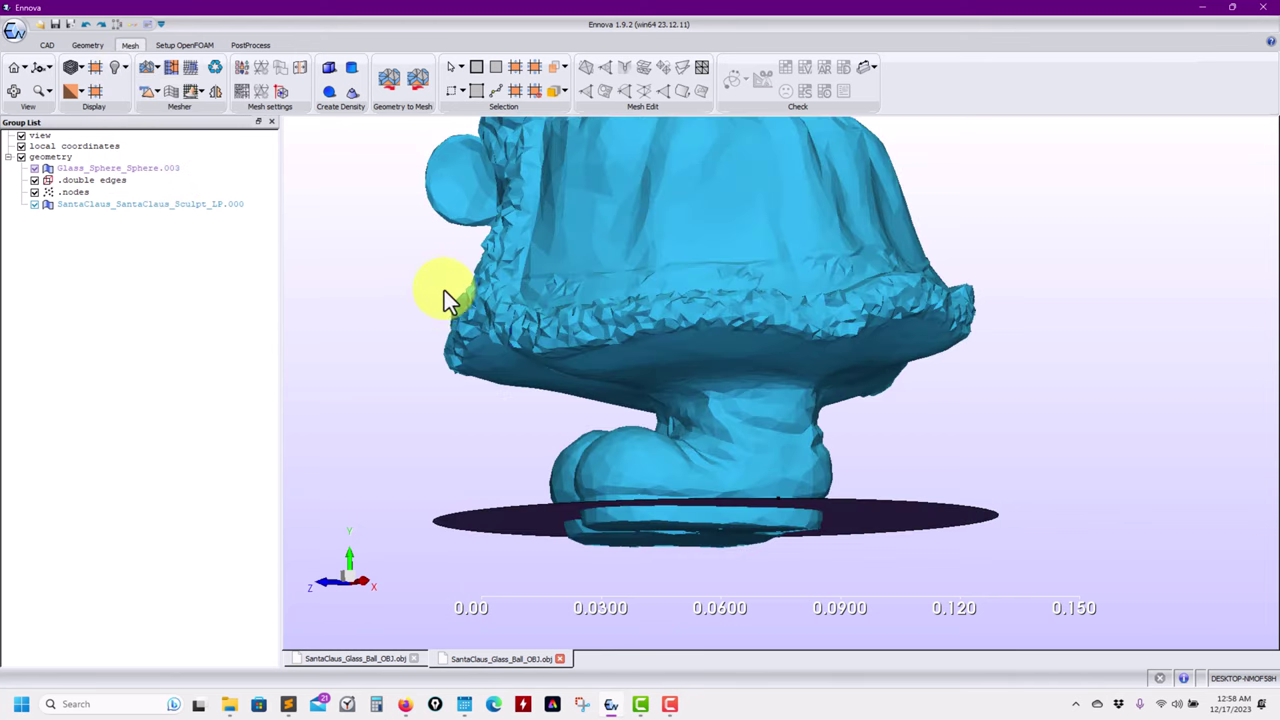
left_click_drag(444, 290, 617, 323)
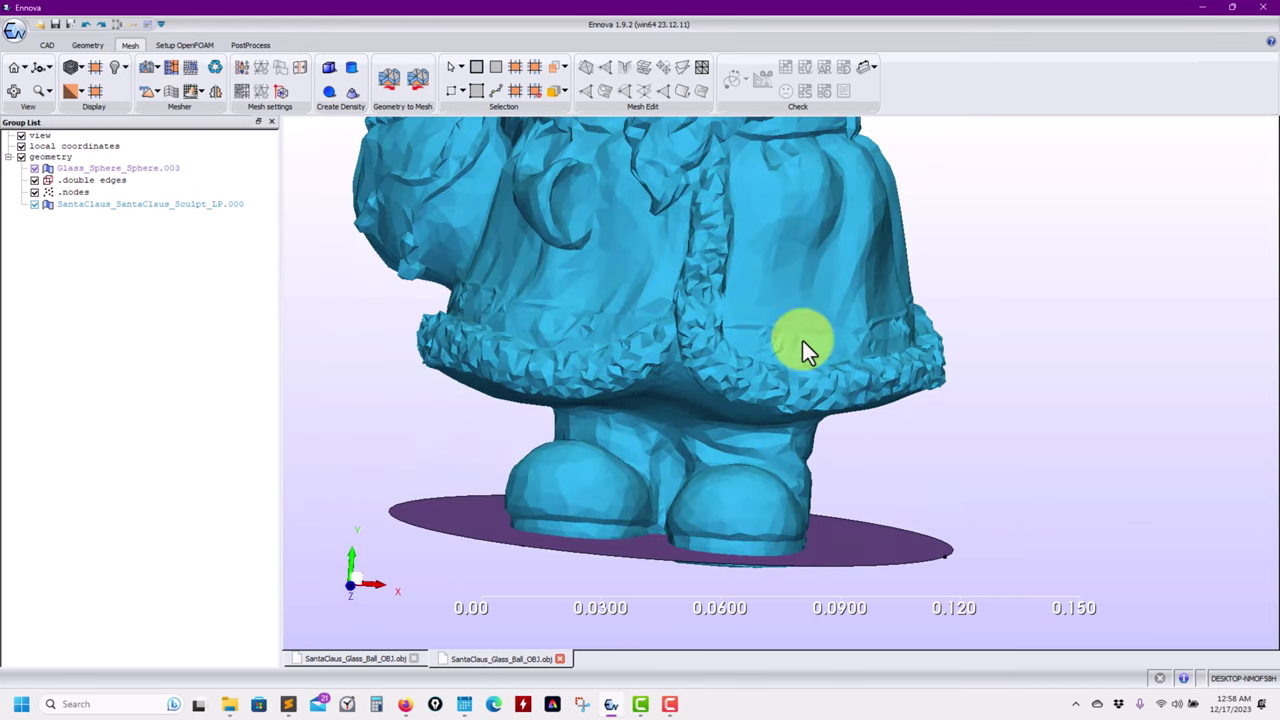
left_click_drag(675, 378, 421, 246)
left_click(108, 45)
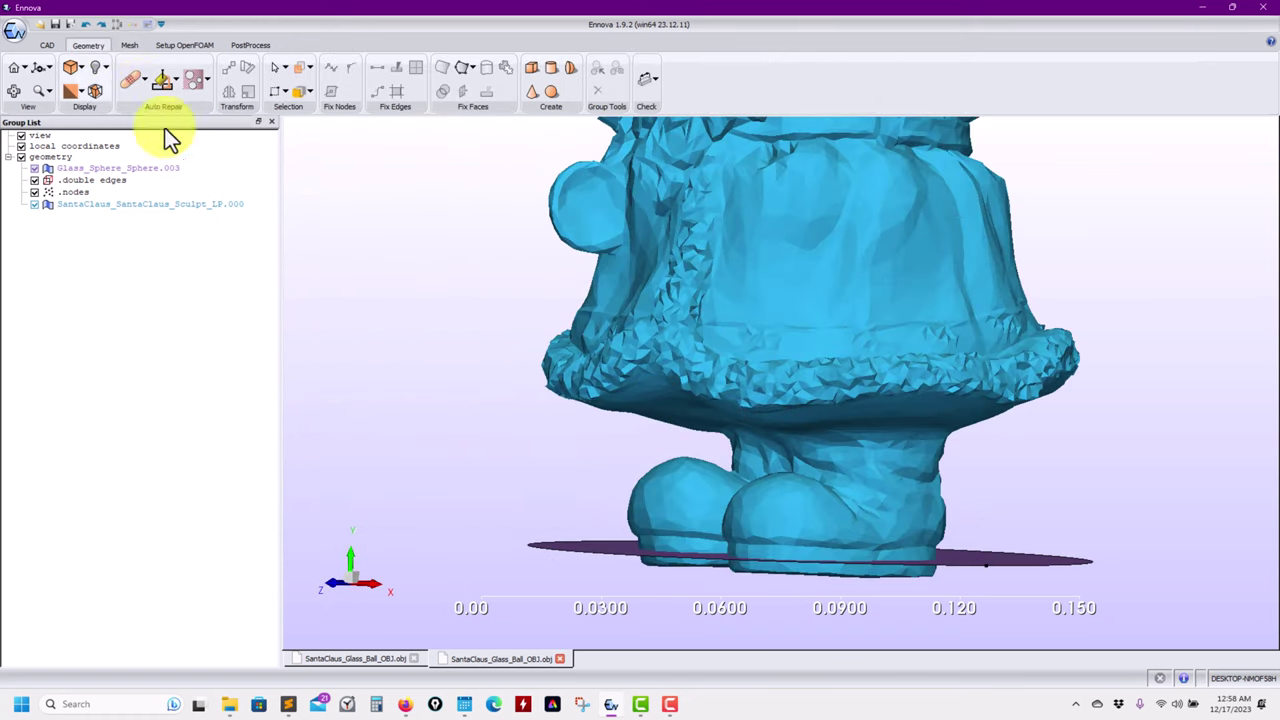
mouse_move(443, 194)
left_mouse_down()
mouse_move(536, 392)
mouse_move(445, 174)
left_mouse_up()
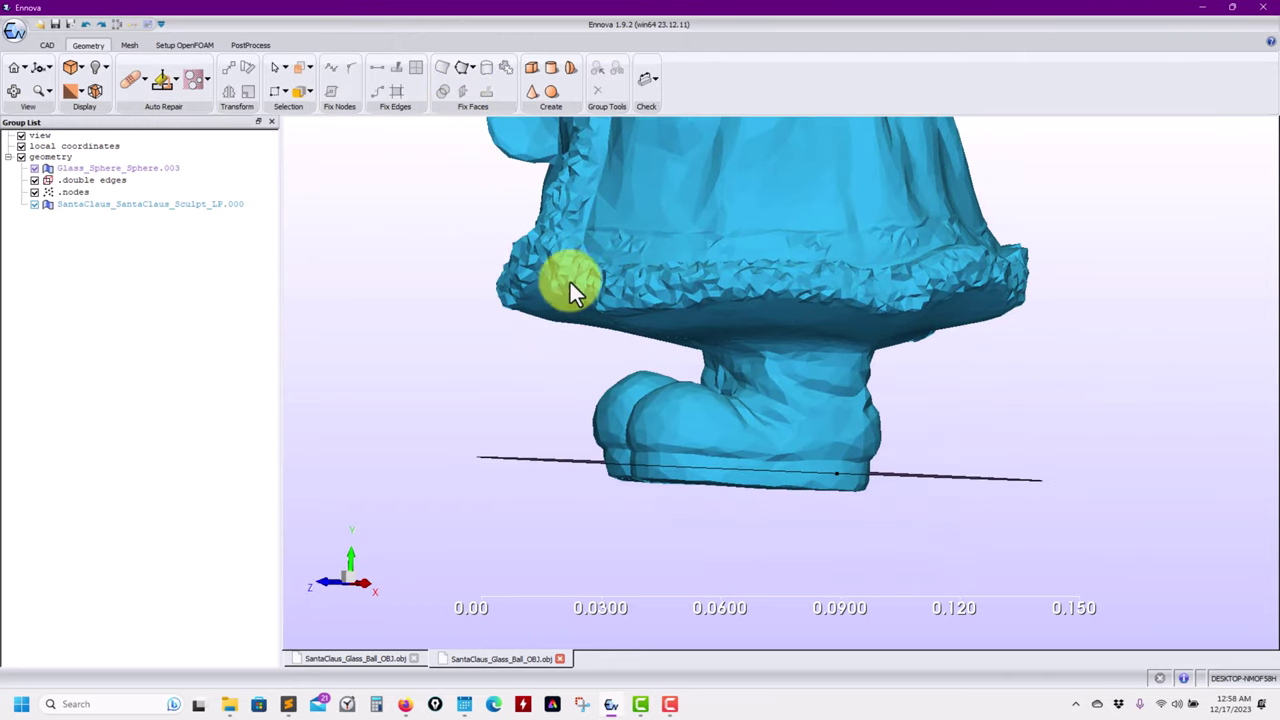
left_click(134, 47)
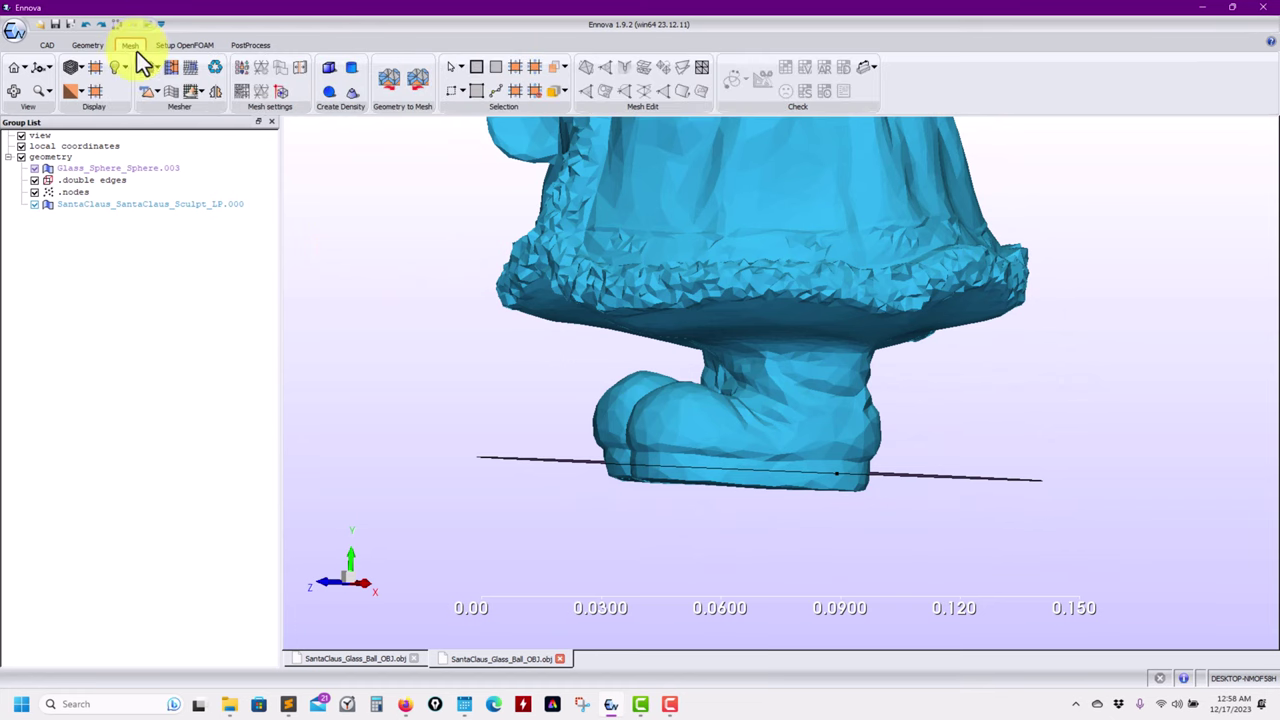
left_click_drag(489, 236, 434, 318)
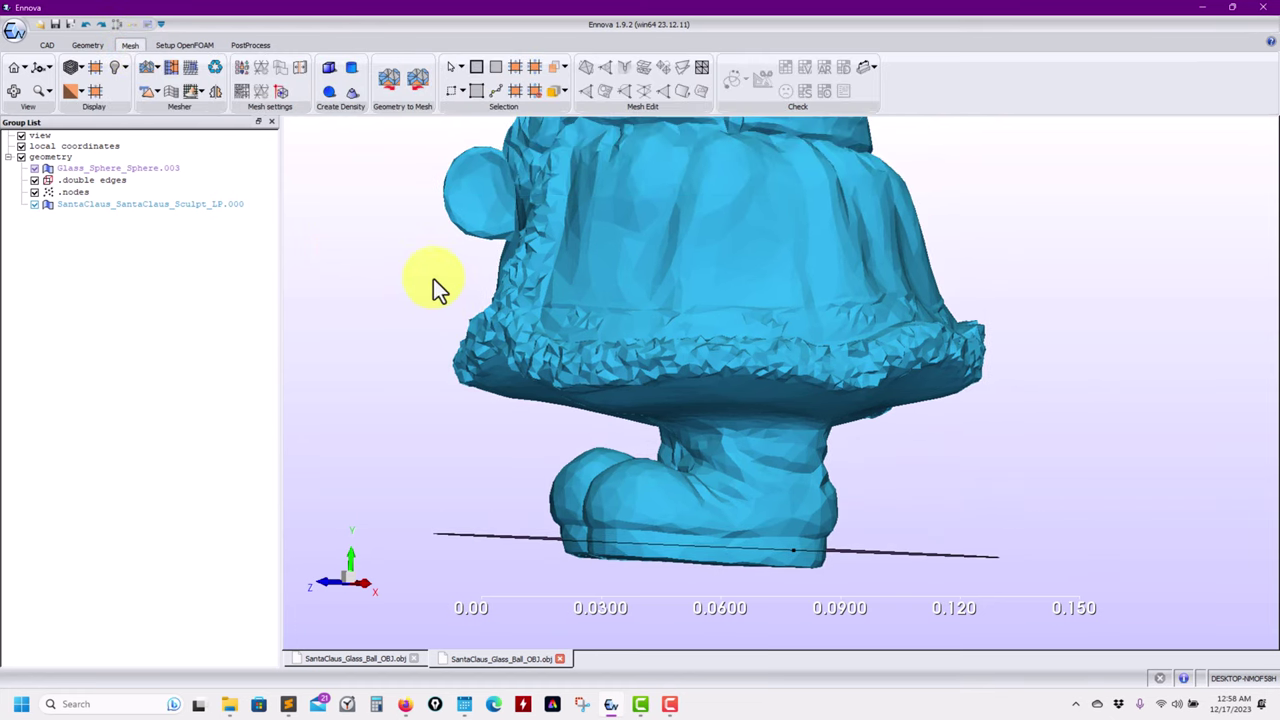
Convert the geometry to a surface mesh and view the boots protruding through the bottom disc.
left_click(387, 87)
middle_click_drag(563, 398, 643, 418)
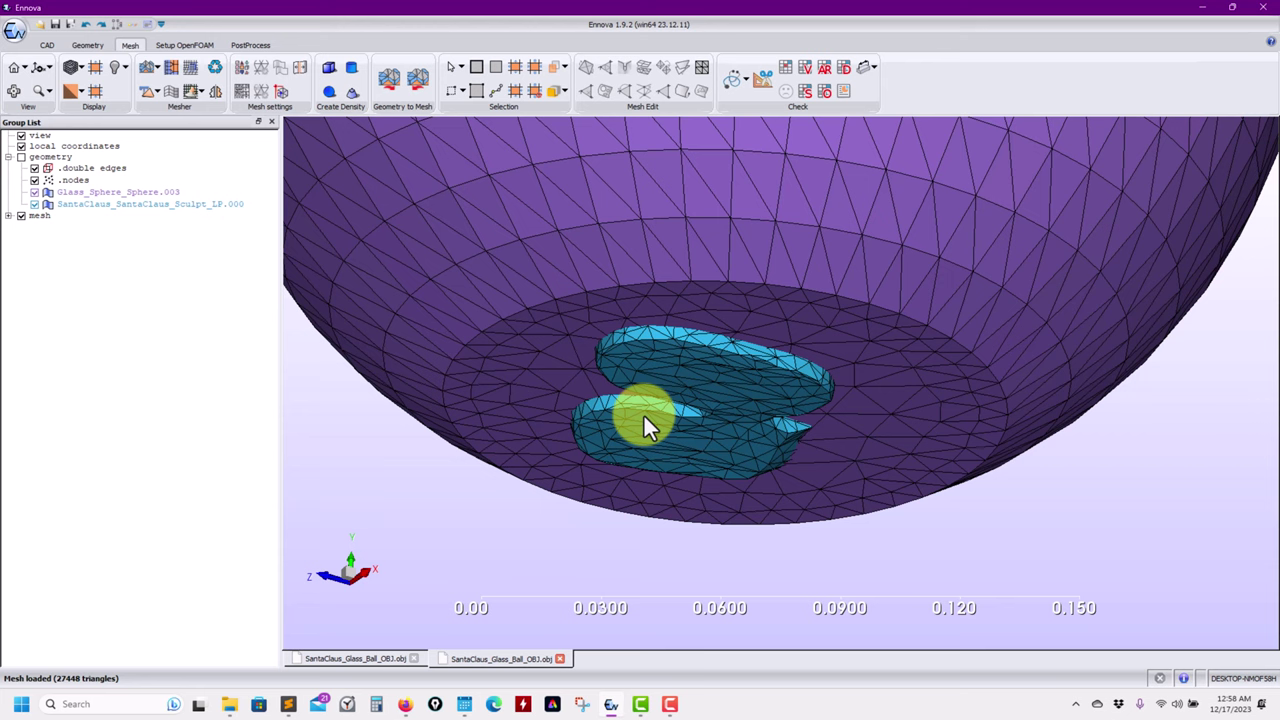
middle_click_drag(645, 425, 645, 458)
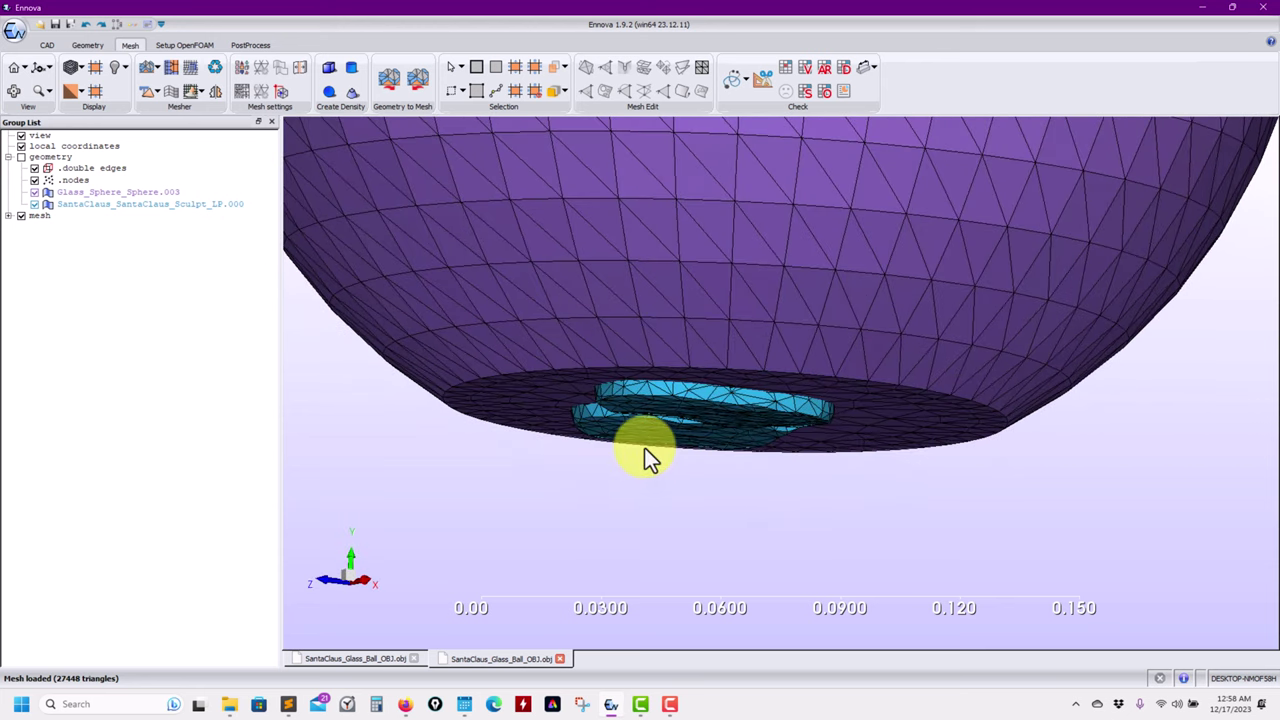
Examine the sphere and boot triangles from below where Santa's boots pass through the ground disc.
left_click(646, 372)
left_click(654, 348)
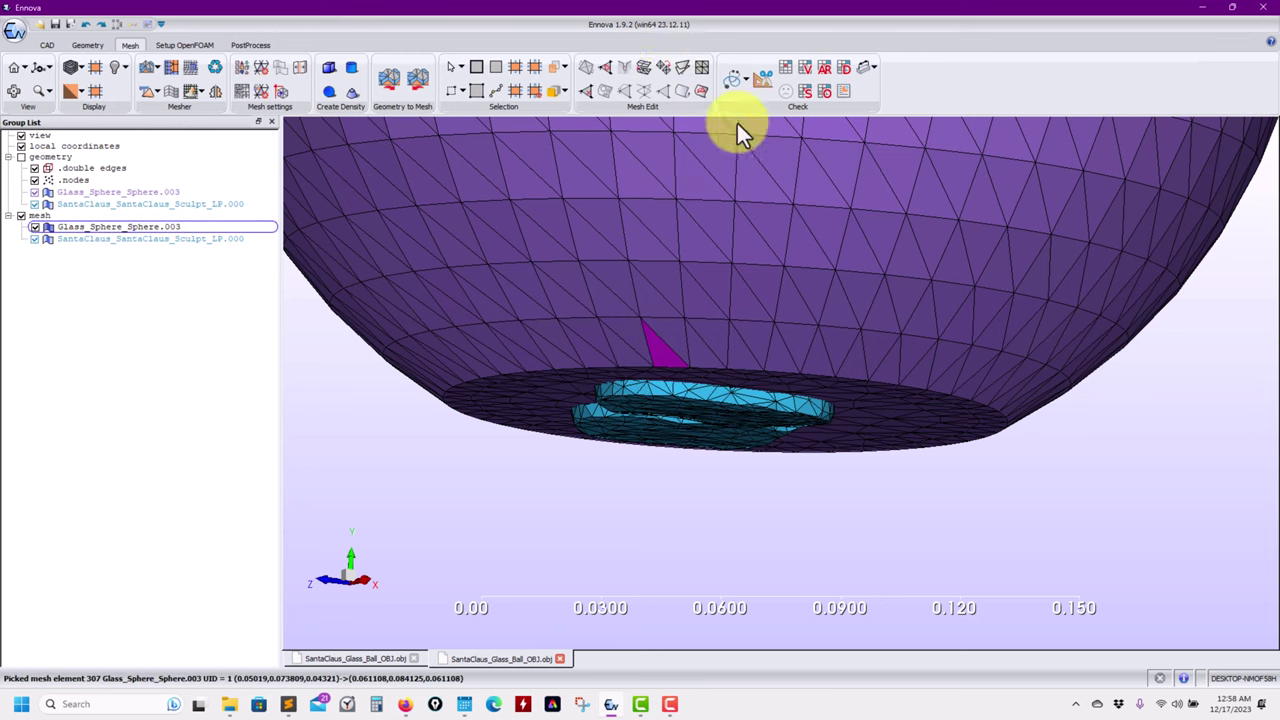
middle_click_drag(614, 165, 661, 207)
scroll(661, 205, "up", 3)
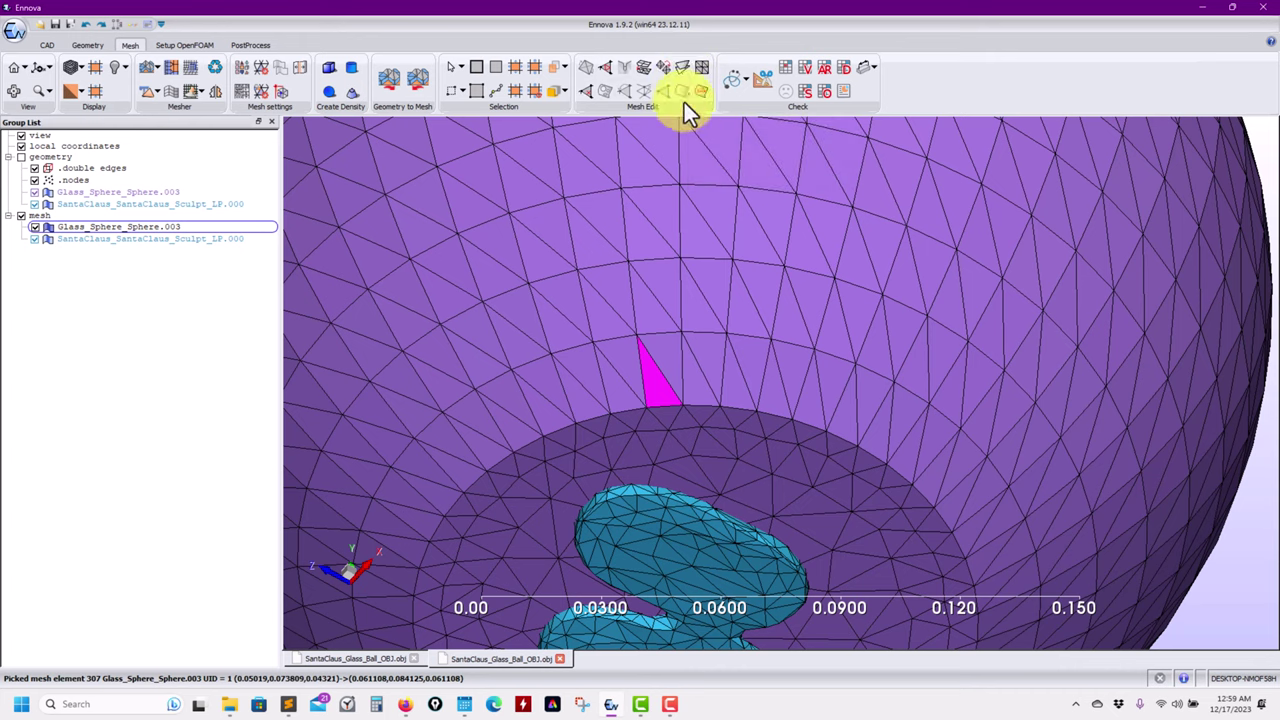
middle_click_drag(646, 380, 617, 362)
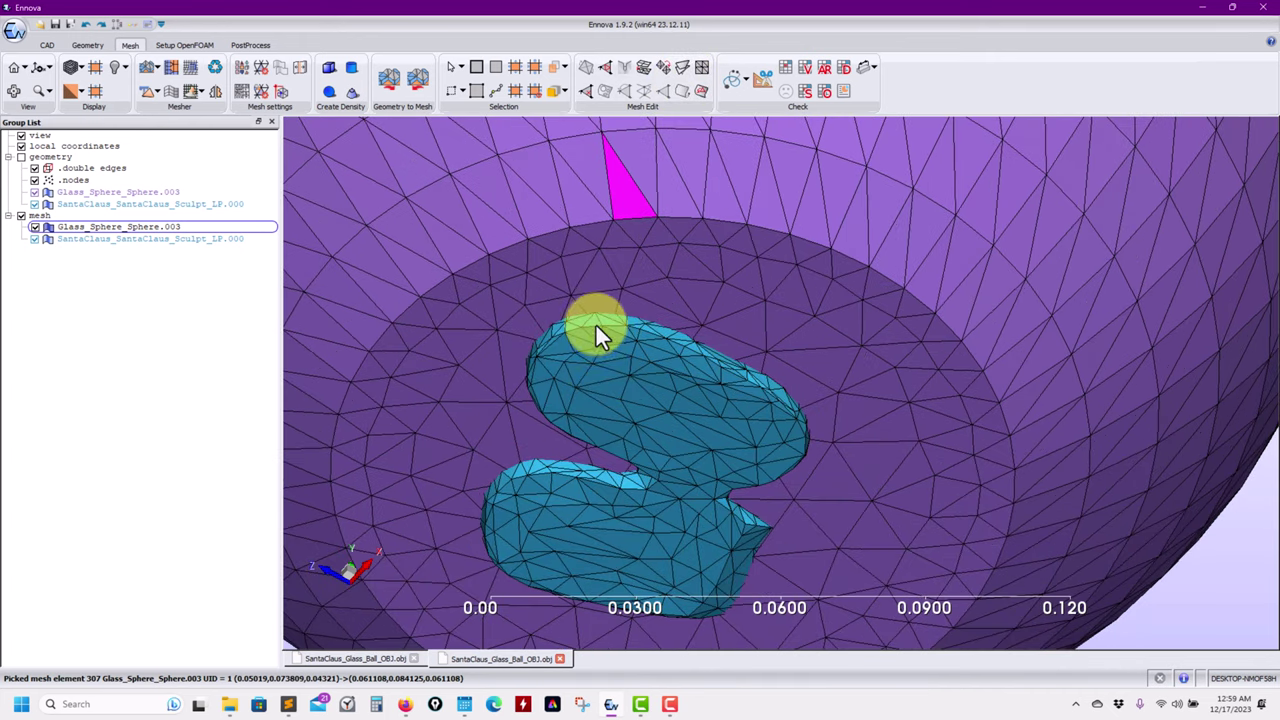
scroll(686, 314, "up", 5)
middle_click_drag(679, 377, 661, 378)
Select adjoining ground disc and boot triangles along the toe of one boot and intersect their meshes.
left_click(663, 360)
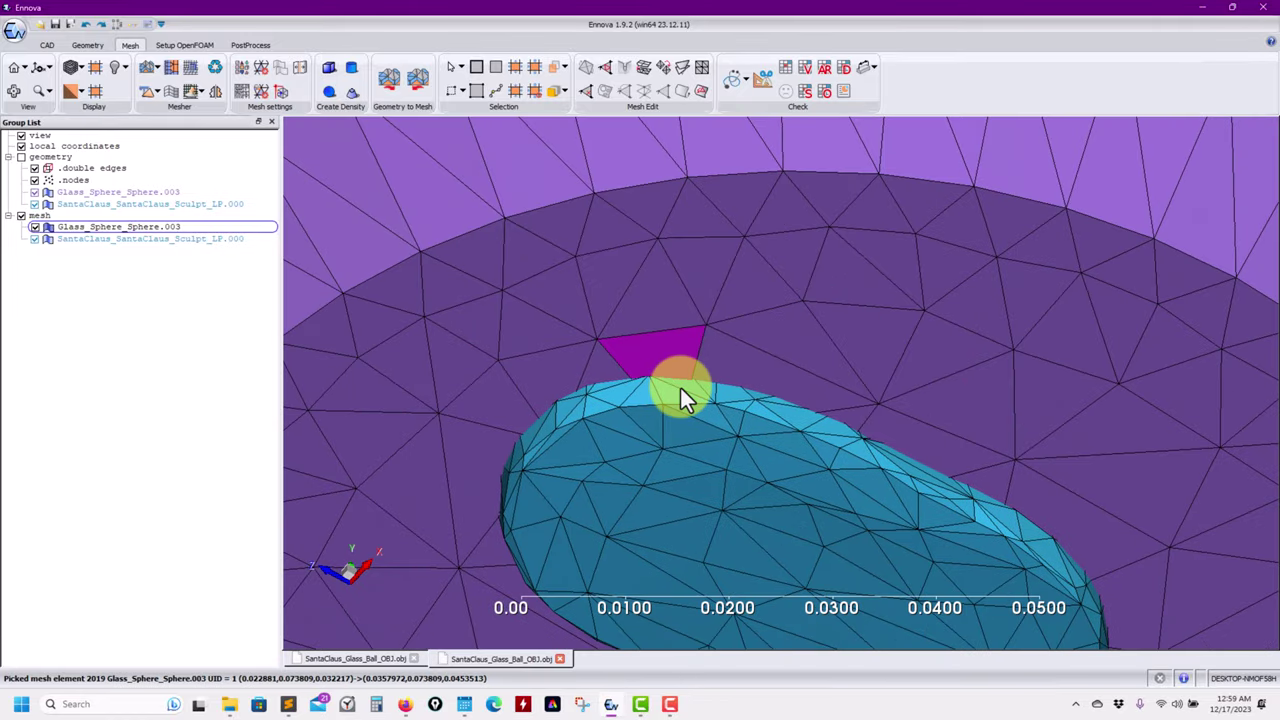
left_click(683, 395)
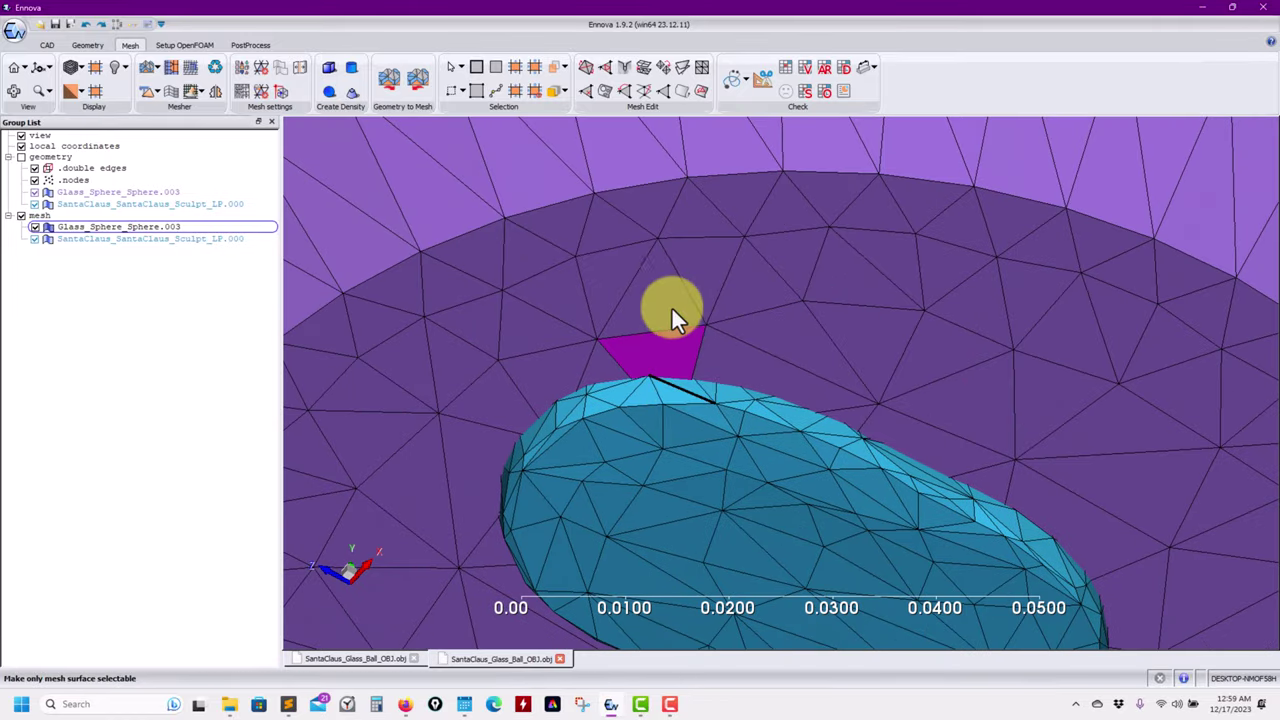
left_click(735, 385)
middle_click_drag(737, 391, 741, 325)
scroll(743, 320, "up", 3)
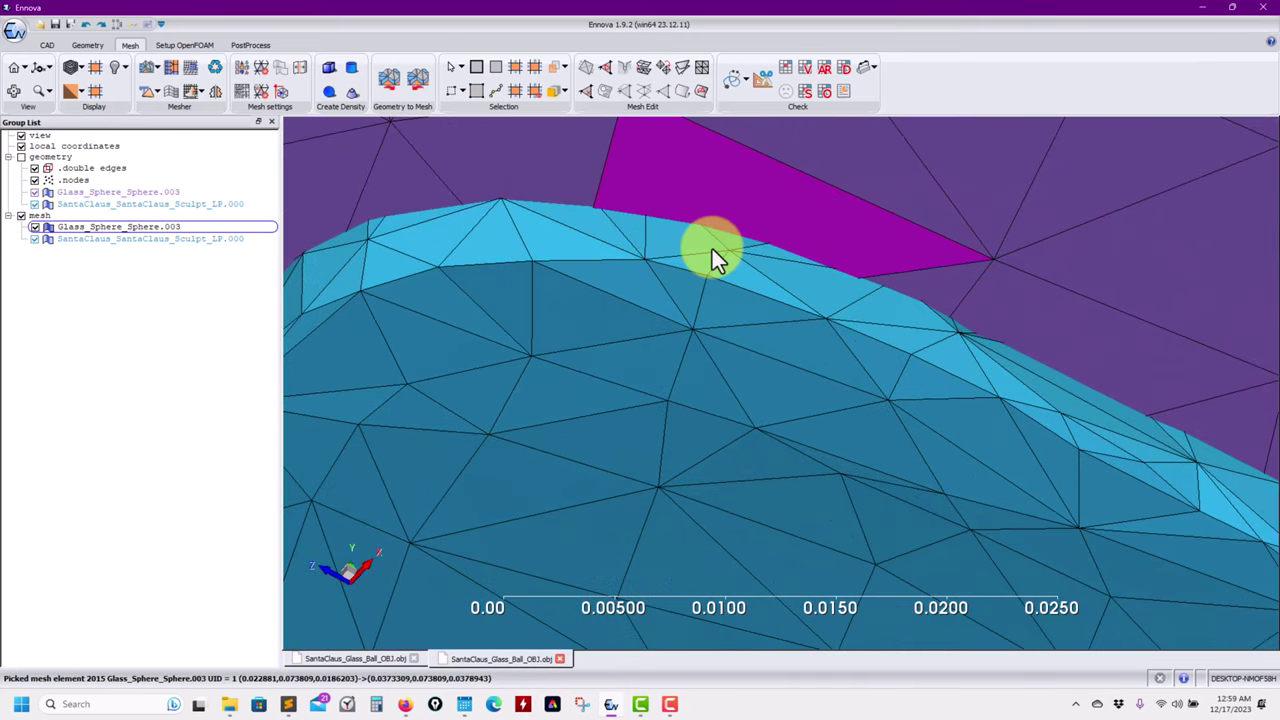
left_click(674, 239)
left_click(617, 228)
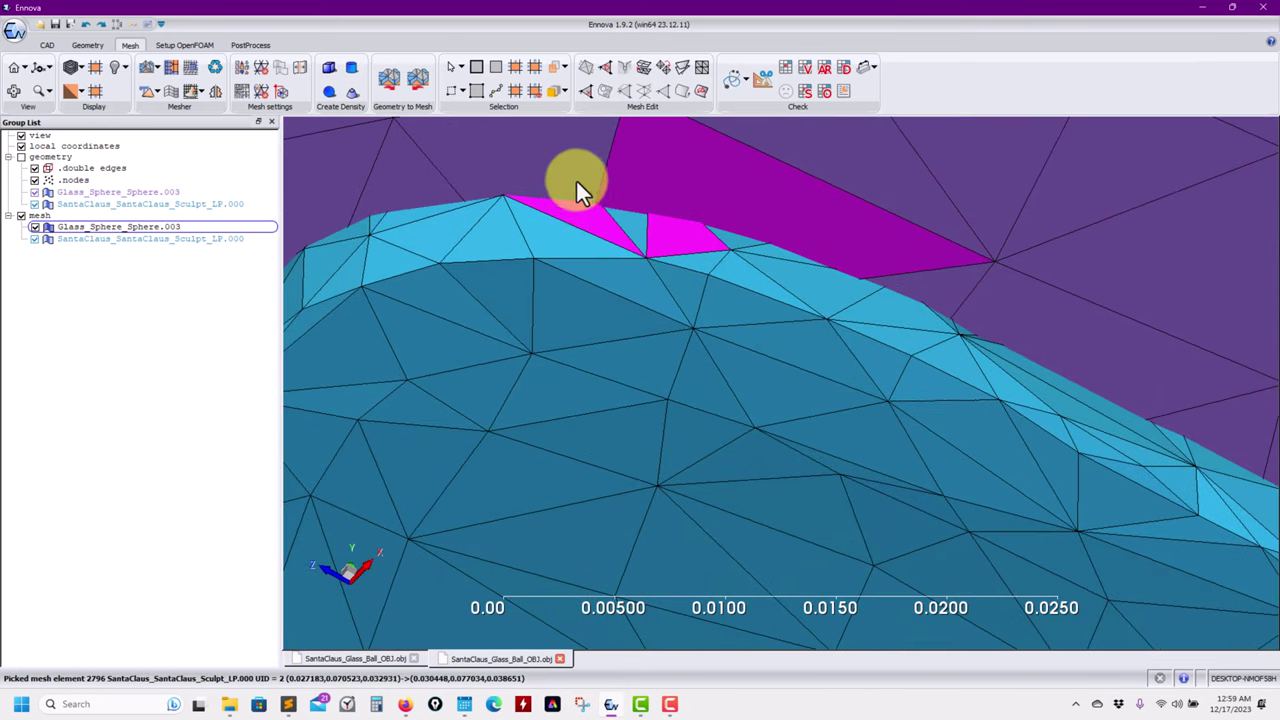
left_click(577, 189)
left_click(626, 221)
middle_click_drag(626, 221, 532, 215)
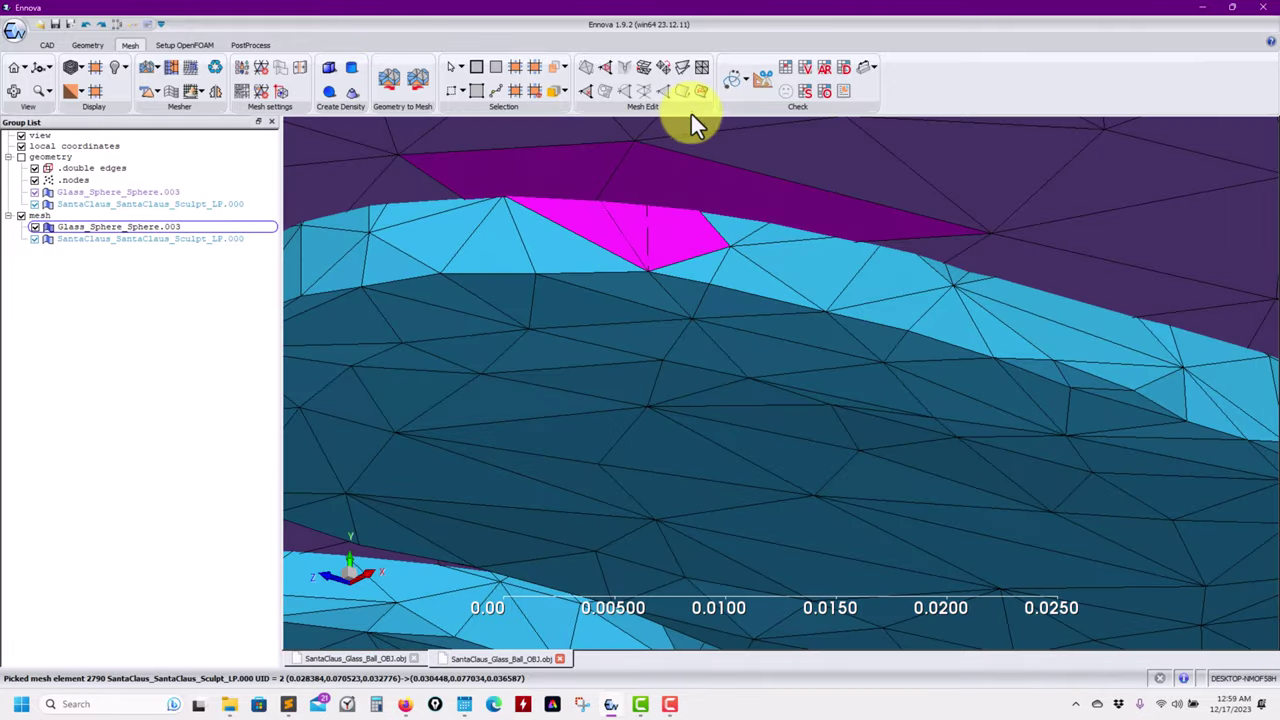
left_click(682, 67)
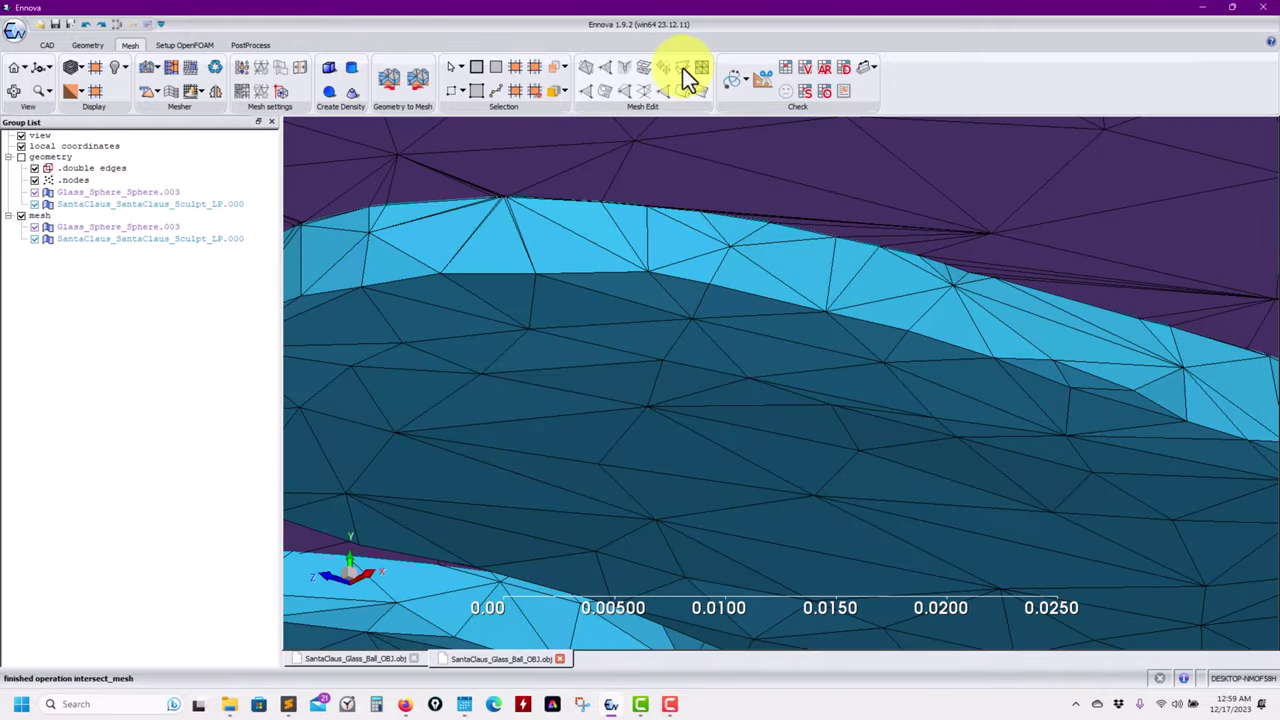
Examine the split triangles along the boot's toe and the surrounding disc after the local intersection.
left_click(632, 220)
middle_click_drag(606, 209, 654, 303)
scroll(620, 280, "up", 3)
middle_click_drag(597, 249, 616, 295)
scroll(614, 300, "up", 3)
scroll(625, 321, "down", 8)
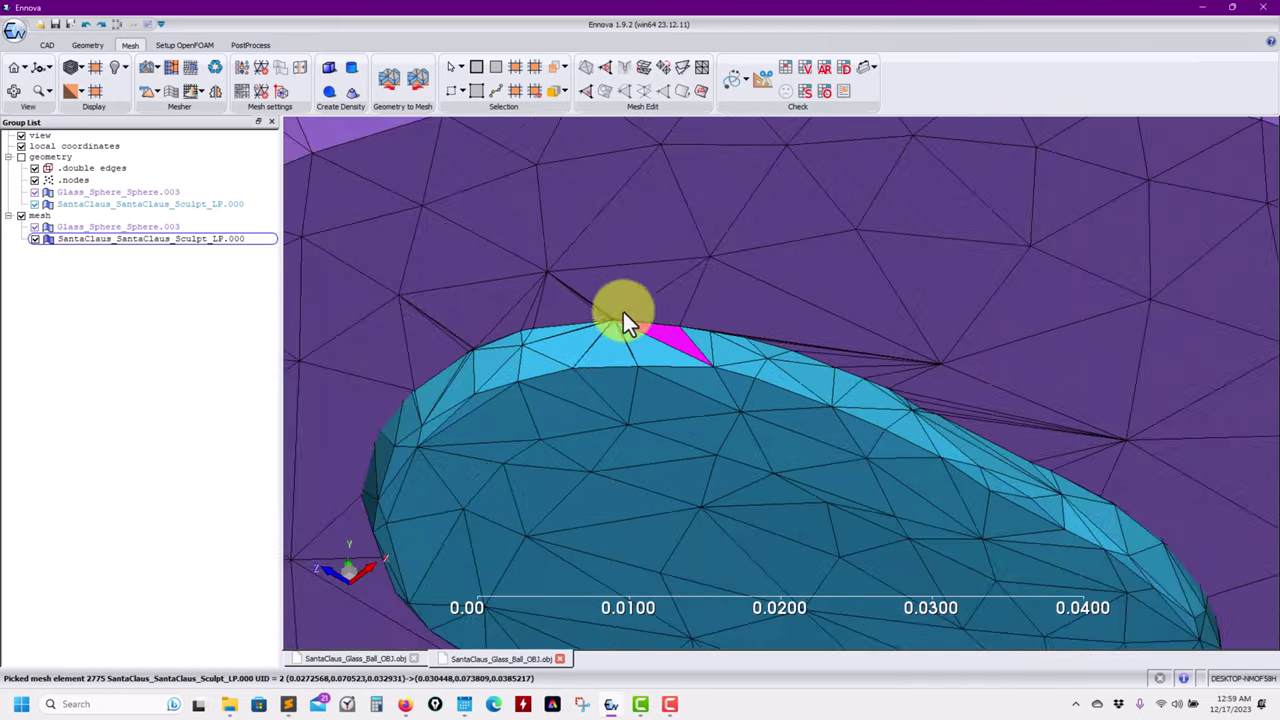
scroll(626, 359, "down", 2)
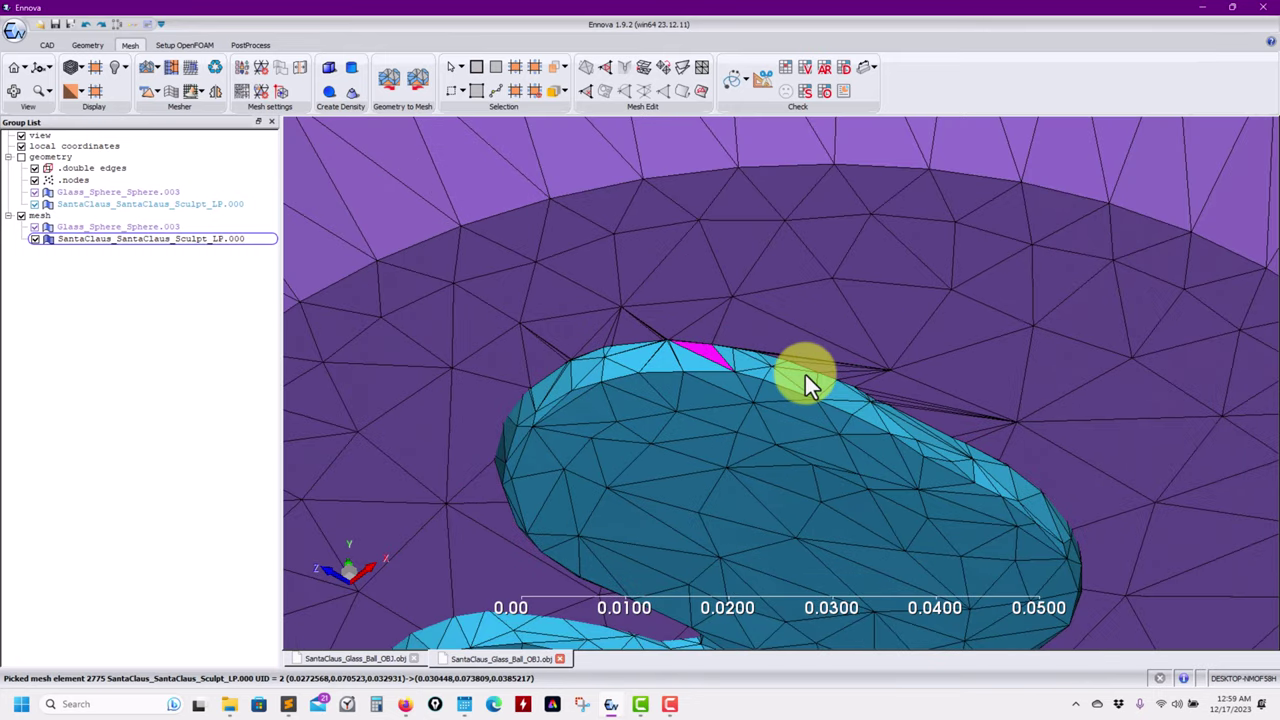
middle_click_drag(535, 428, 549, 396)
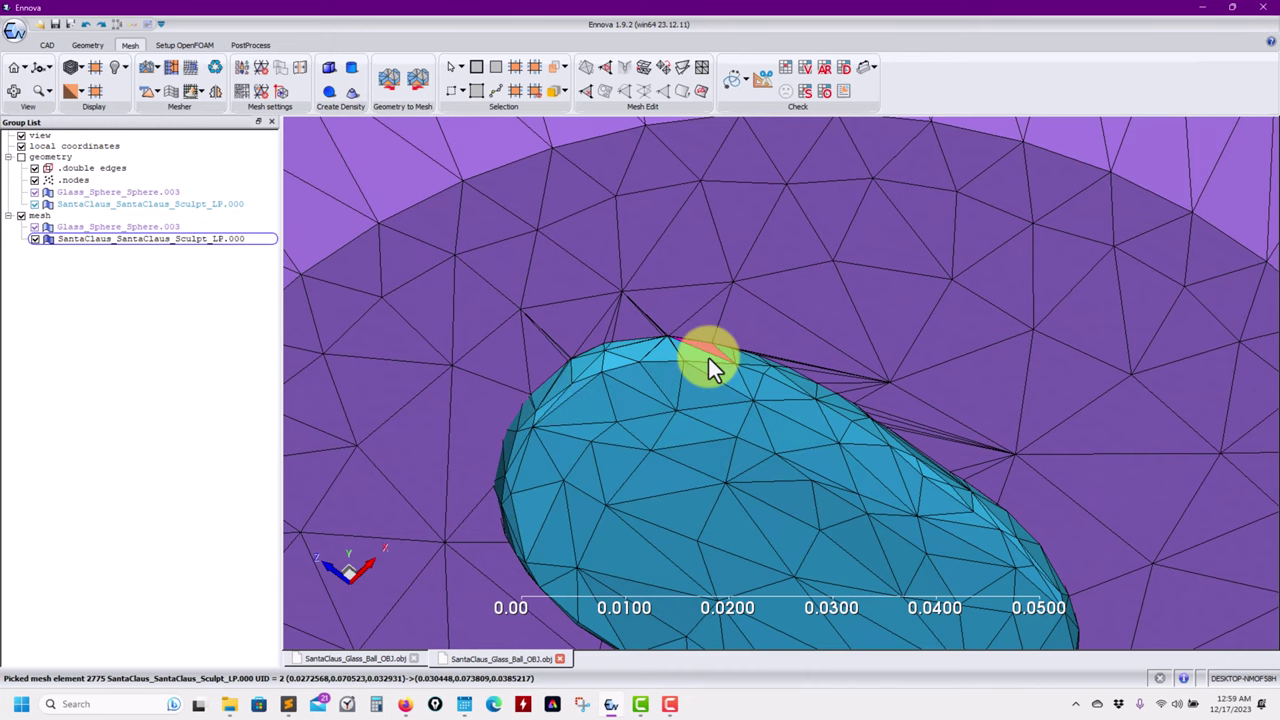
scroll(709, 358, "up", 4)
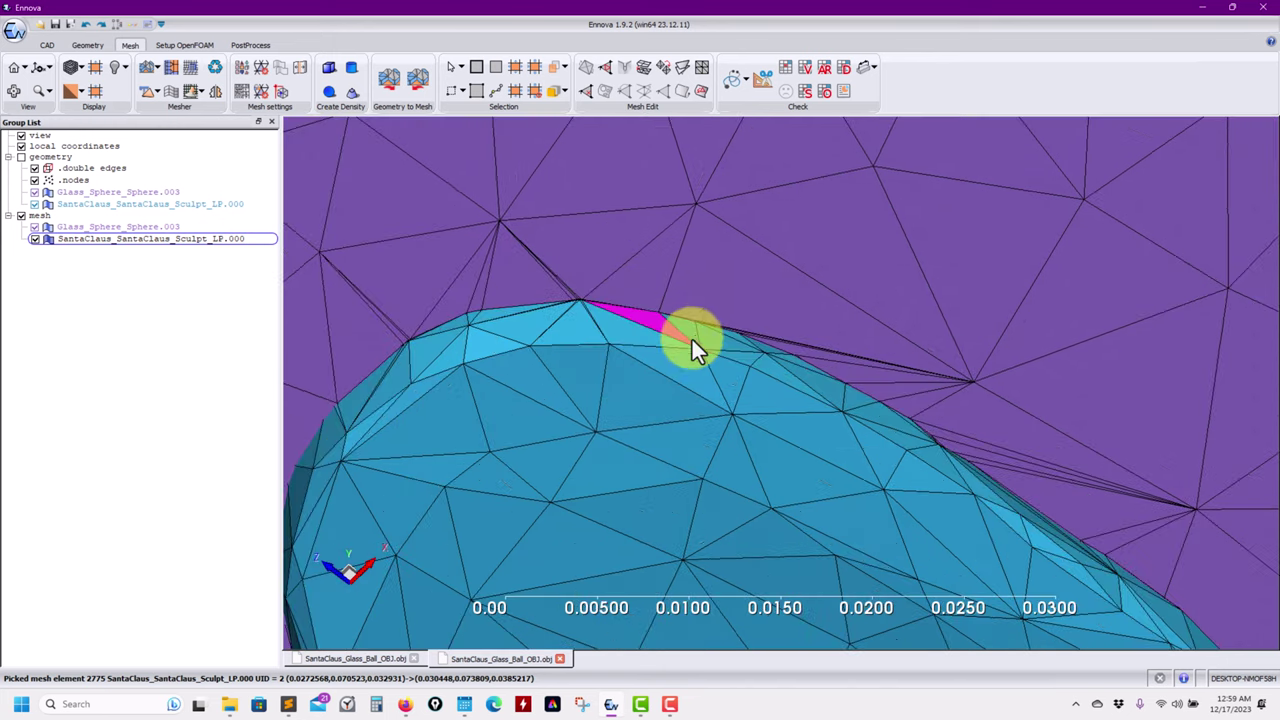
scroll(698, 348, "down", 6)
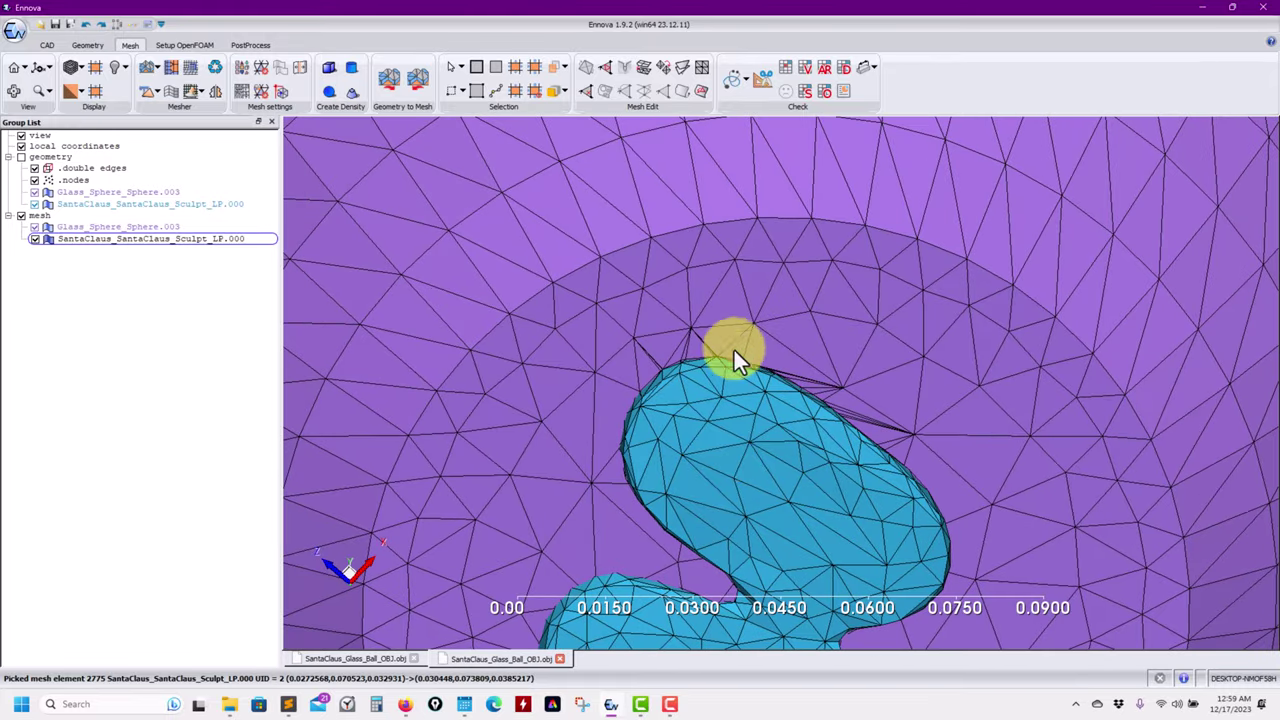
middle_click_drag(734, 350, 696, 362)
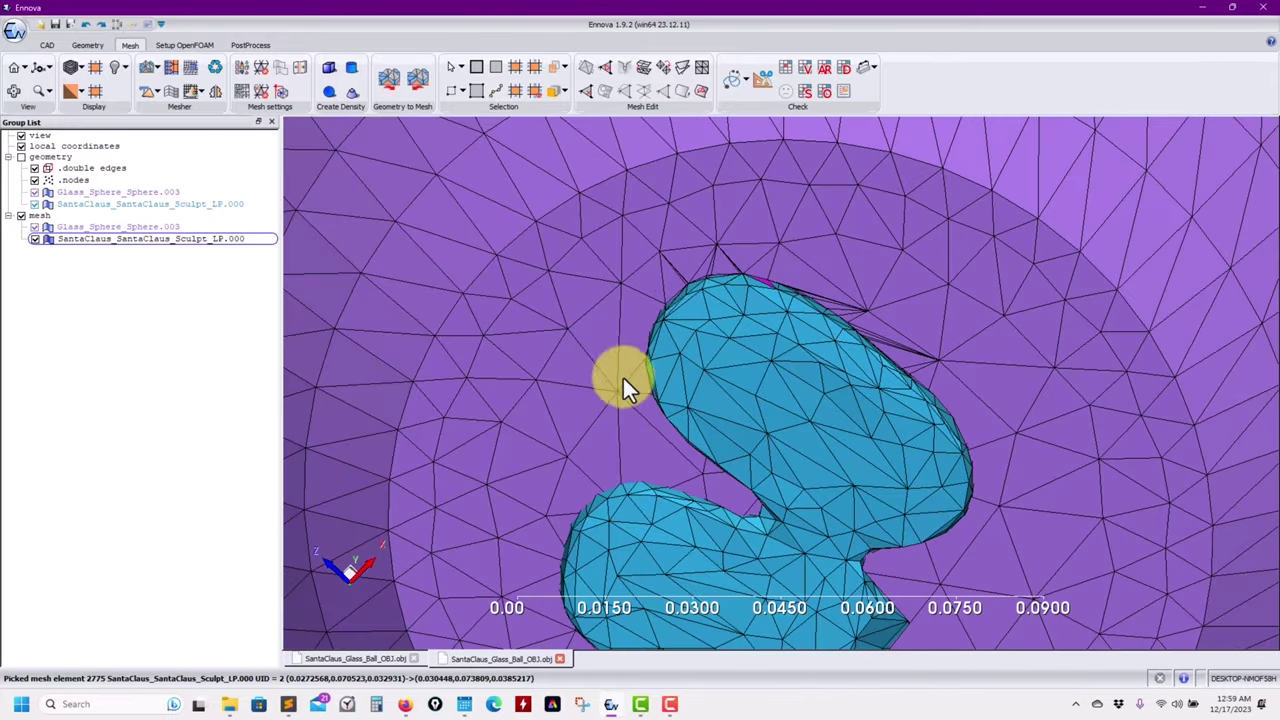
Grow the selection from one disc triangle until it covers the whole ground disc, and view the grow options without changing them.
left_click(604, 342)
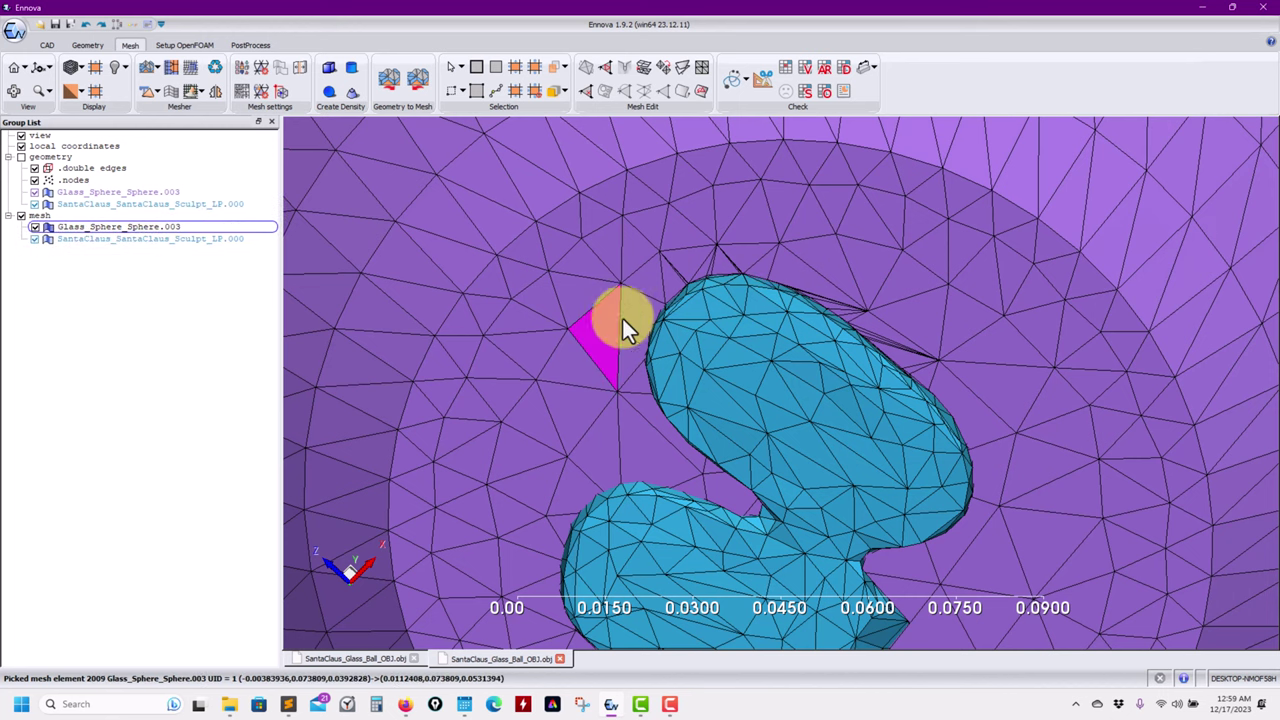
left_click(534, 66)
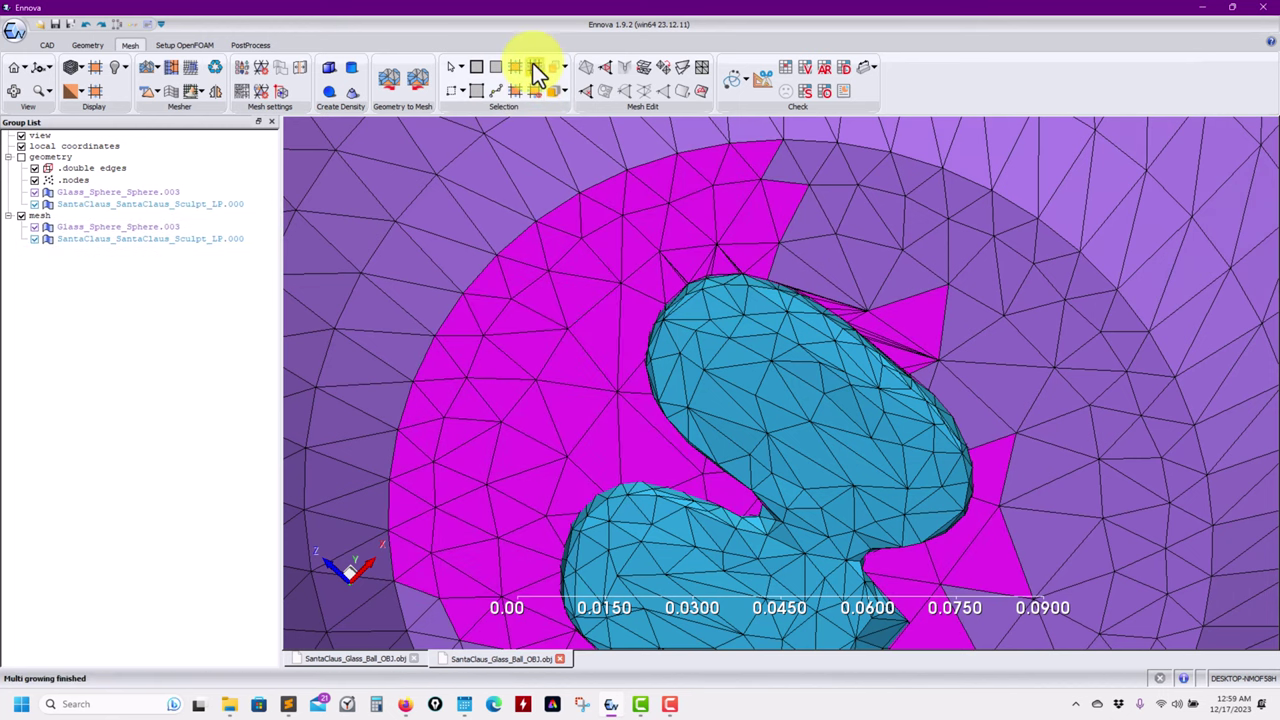
left_click(534, 66)
scroll(610, 250, "up", 2)
scroll(660, 290, "down", 5)
middle_click_drag(684, 305, 645, 260)
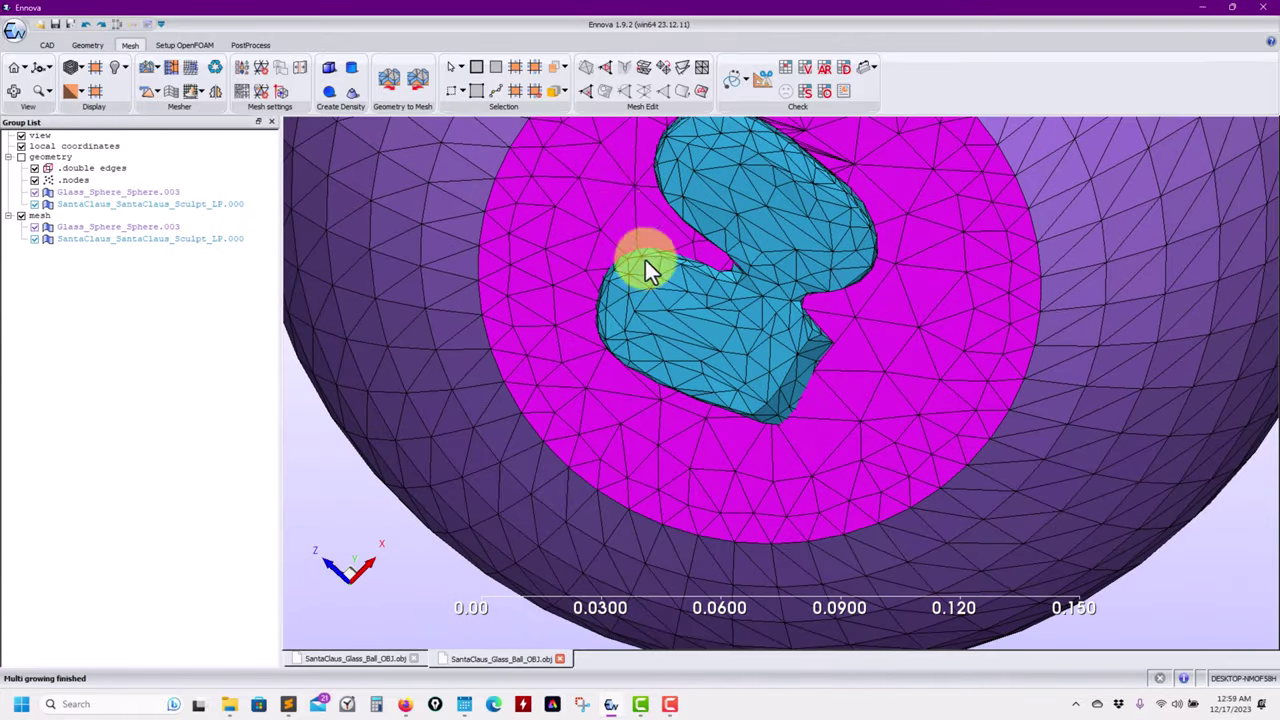
middle_click_drag(757, 201, 756, 368)
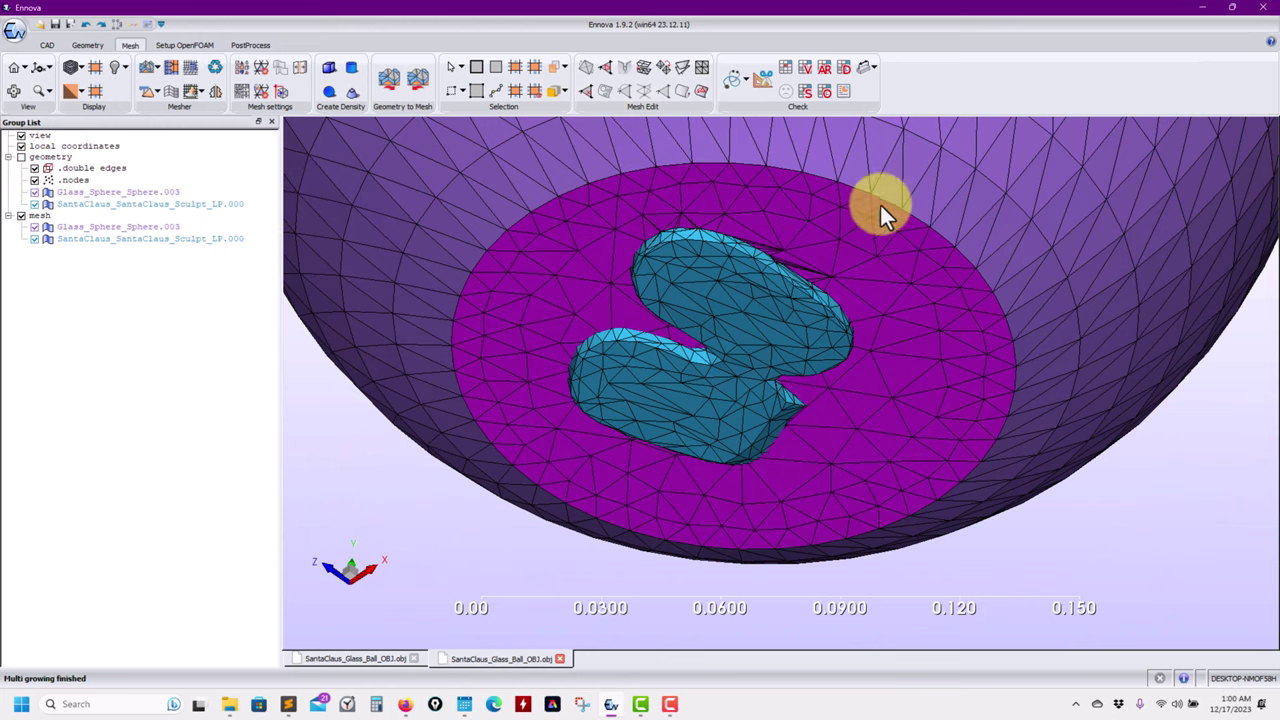
left_click(535, 92)
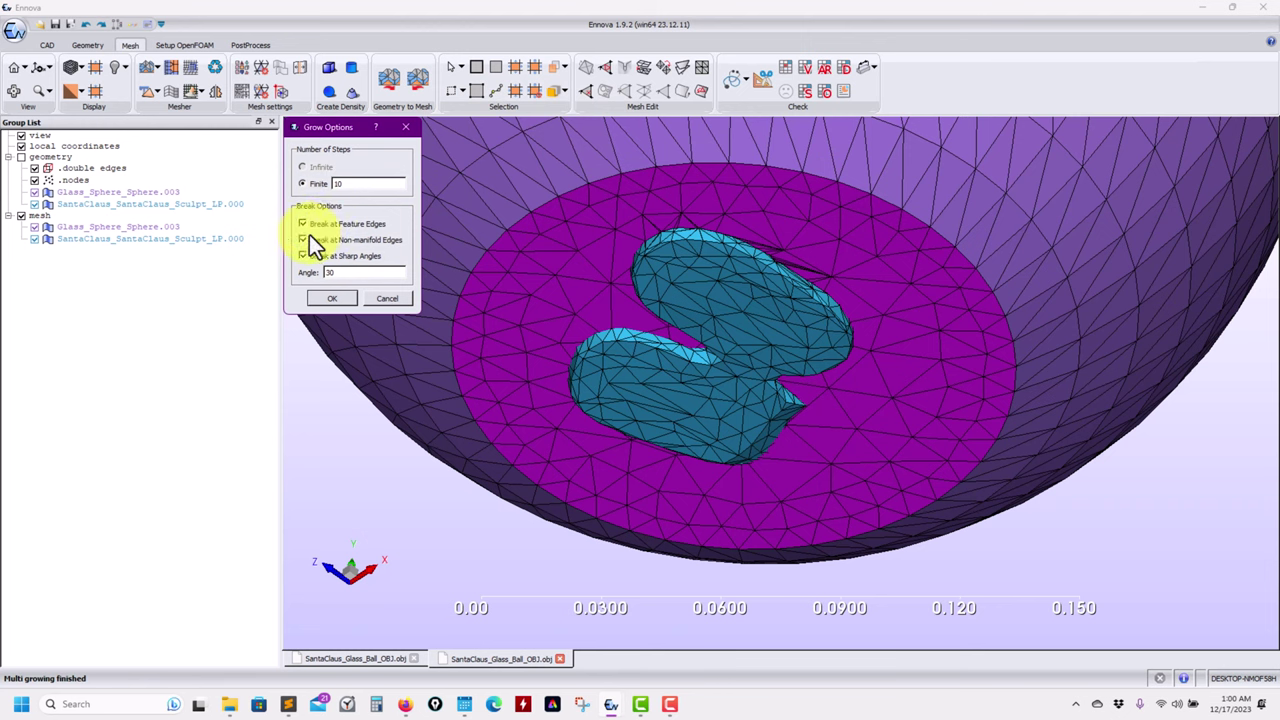
left_click(383, 304)
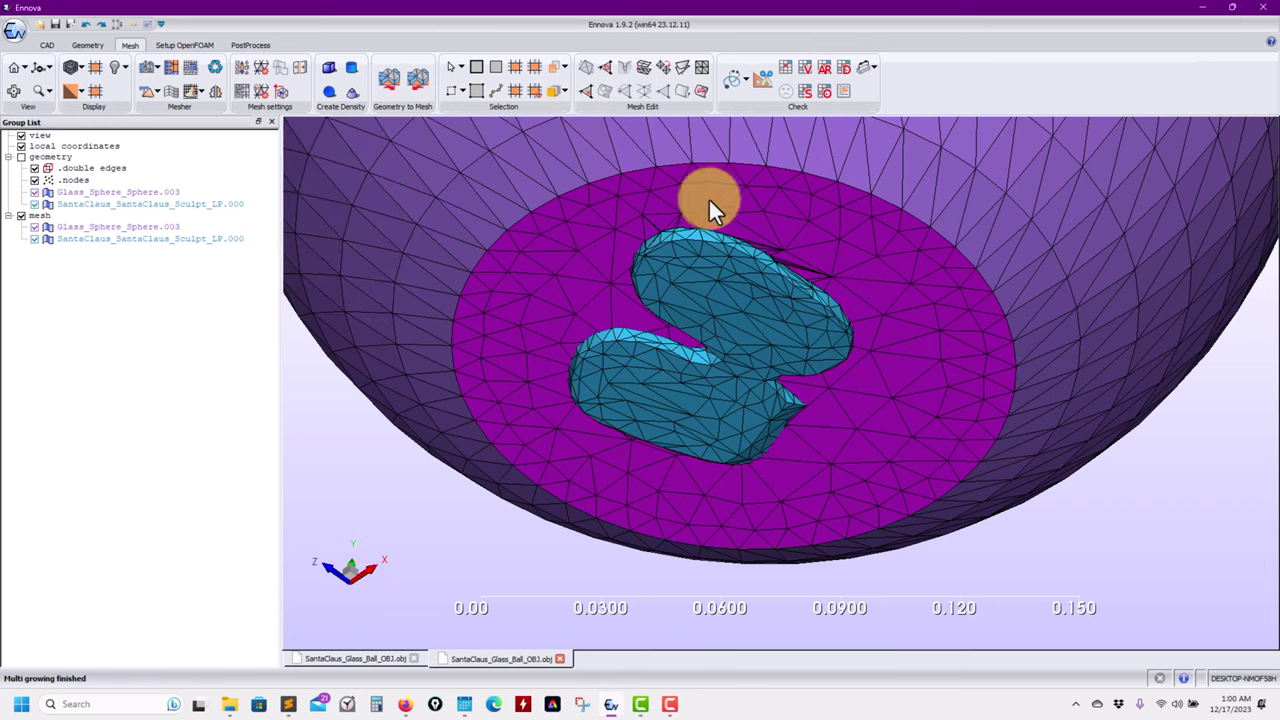
Grow the selection over the protruding parts of Santa's boots as well, and intersect them with the ground disc.
left_click(717, 294)
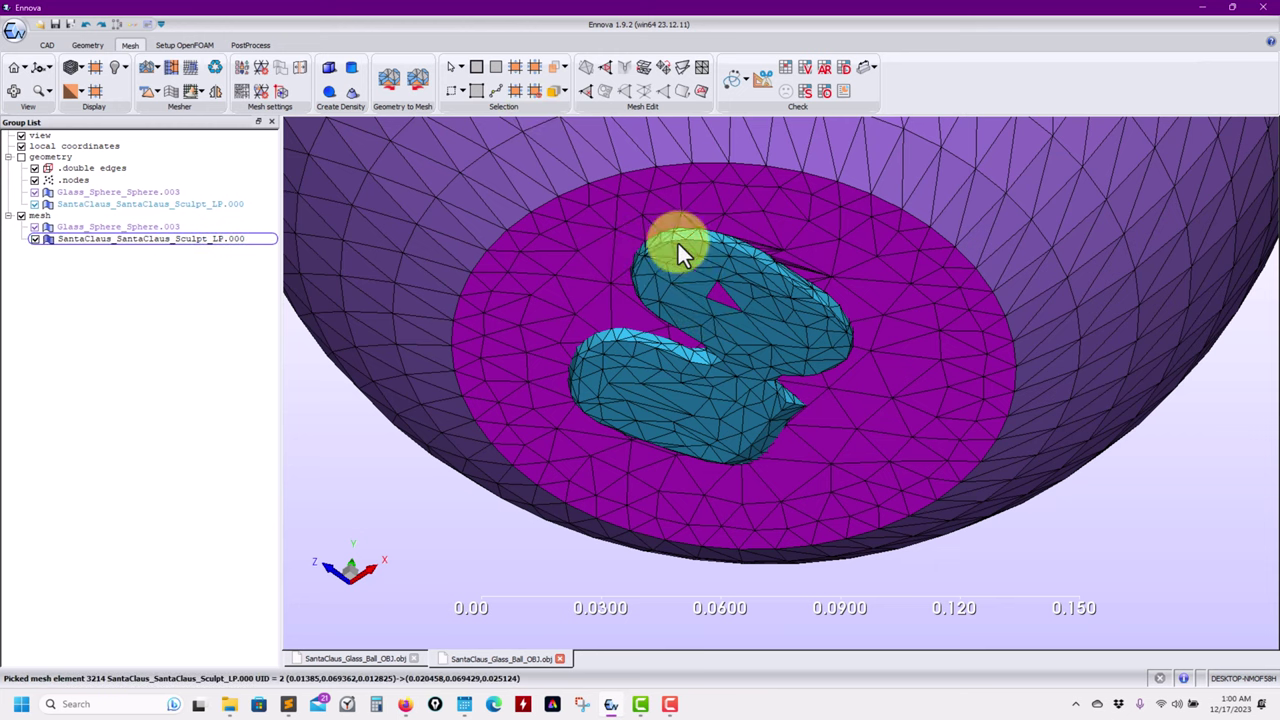
left_click(532, 65)
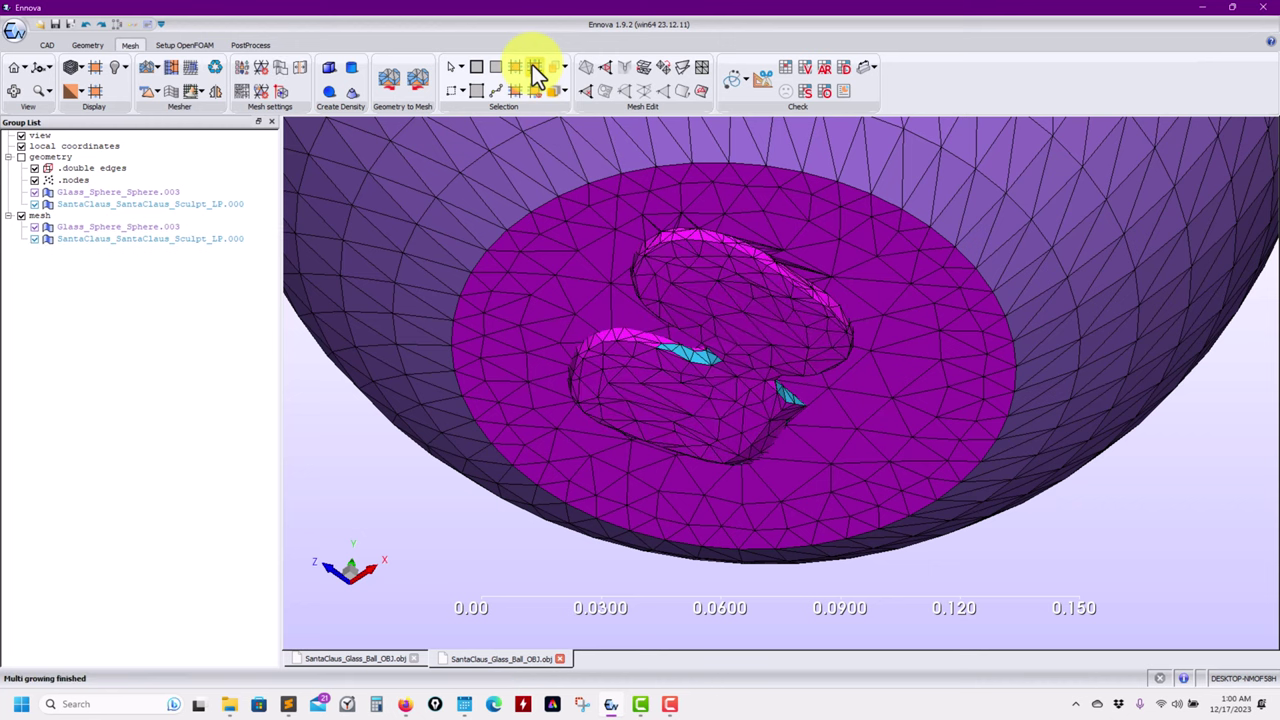
left_click(641, 247)
middle_click_drag(663, 335, 607, 372)
scroll(590, 352, "up", 2)
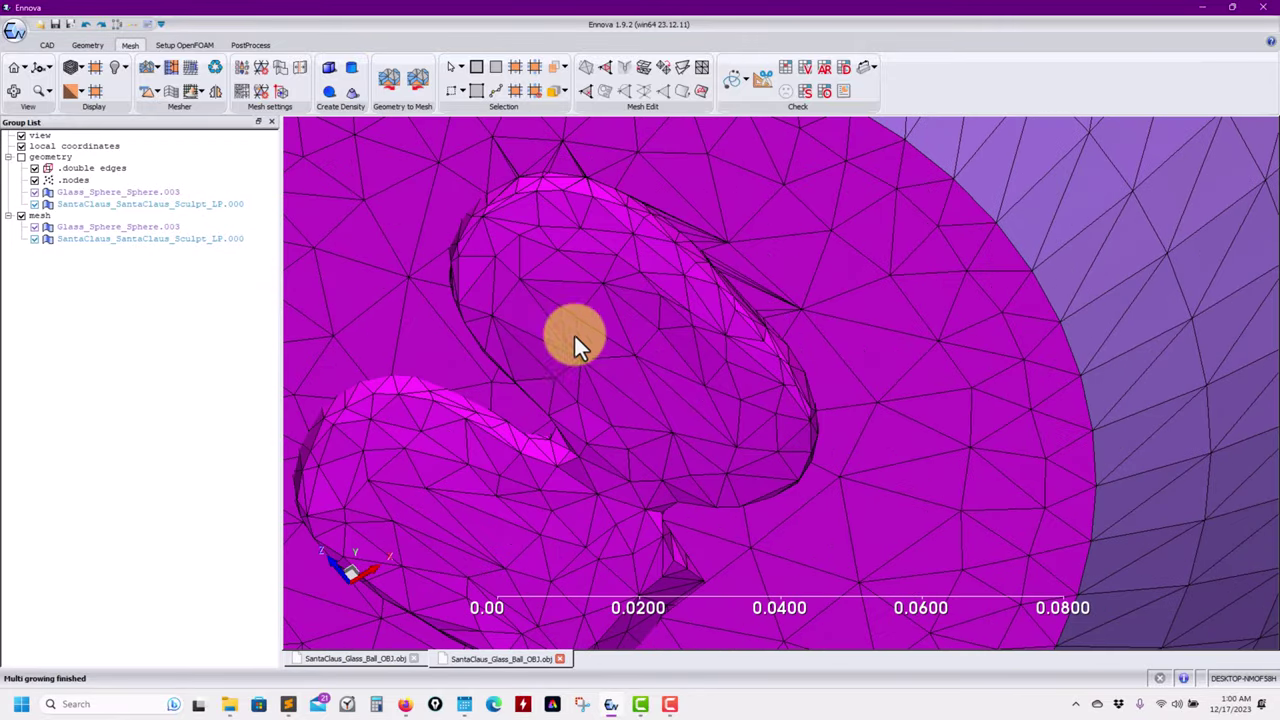
middle_click_drag(528, 303, 697, 72)
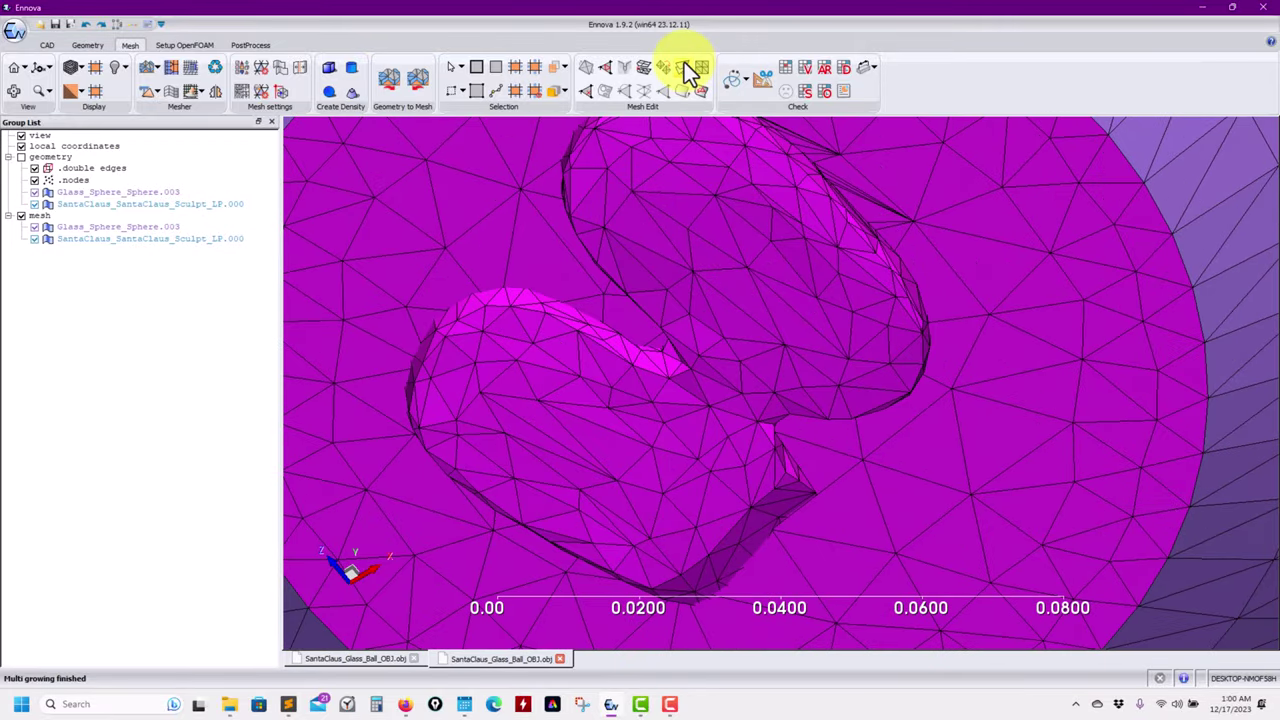
left_click(684, 62)
Examine the intersected edges around both boots, picking a boot triangle and a disc triangle along the seam.
mouse_move(651, 185)
middle_mouse_down()
mouse_move(651, 263)
mouse_move(573, 275)
mouse_move(591, 260)
mouse_move(917, 226)
mouse_move(894, 168)
mouse_move(866, 134)
mouse_move(854, 200)
mouse_move(877, 229)
mouse_move(545, 225)
mouse_move(876, 245)
mouse_move(731, 211)
mouse_move(693, 257)
mouse_move(739, 317)
middle_mouse_up()
left_click(503, 242)
scroll(510, 248, "up", 2)
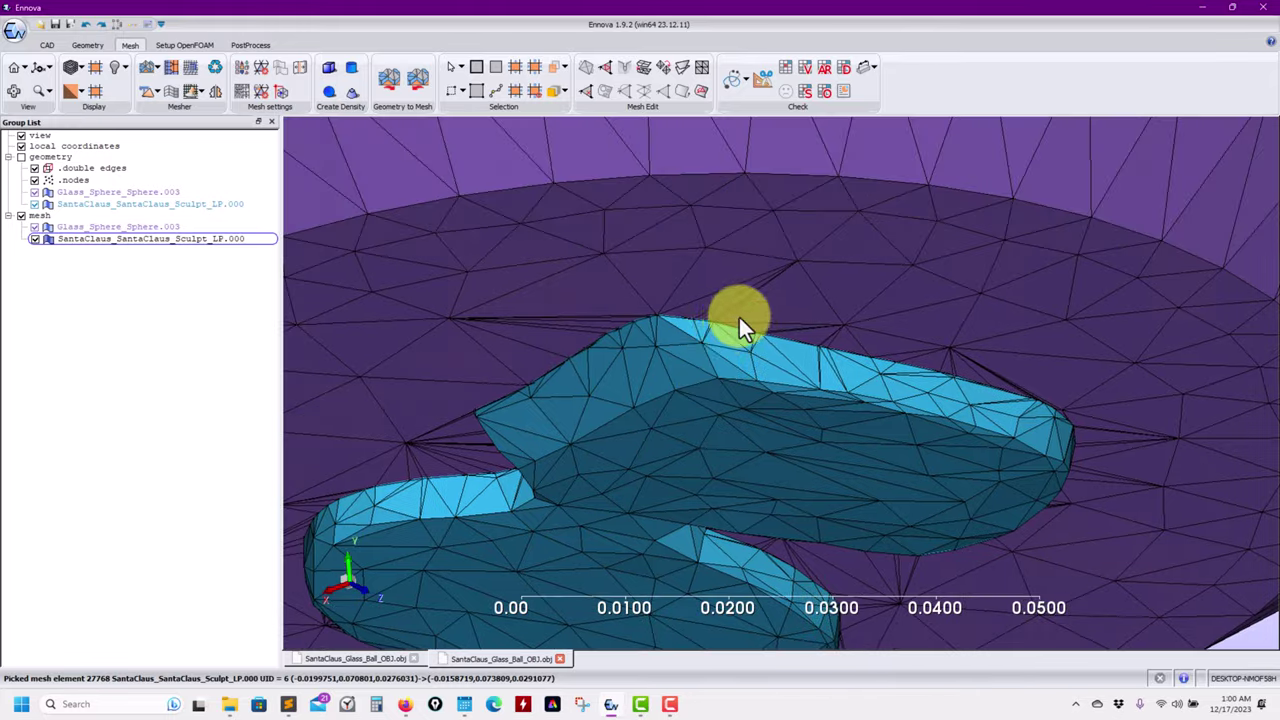
scroll(739, 317, "up", 3)
left_click(805, 284)
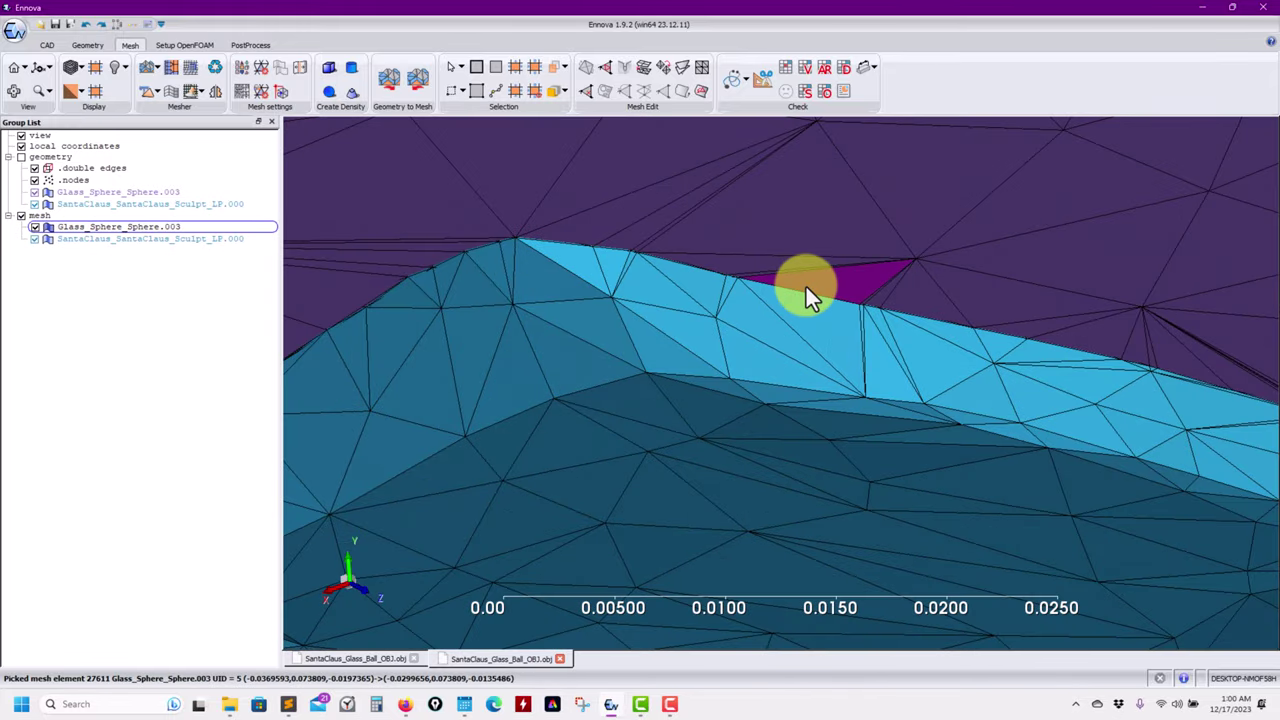
middle_click_drag(628, 412, 672, 421)
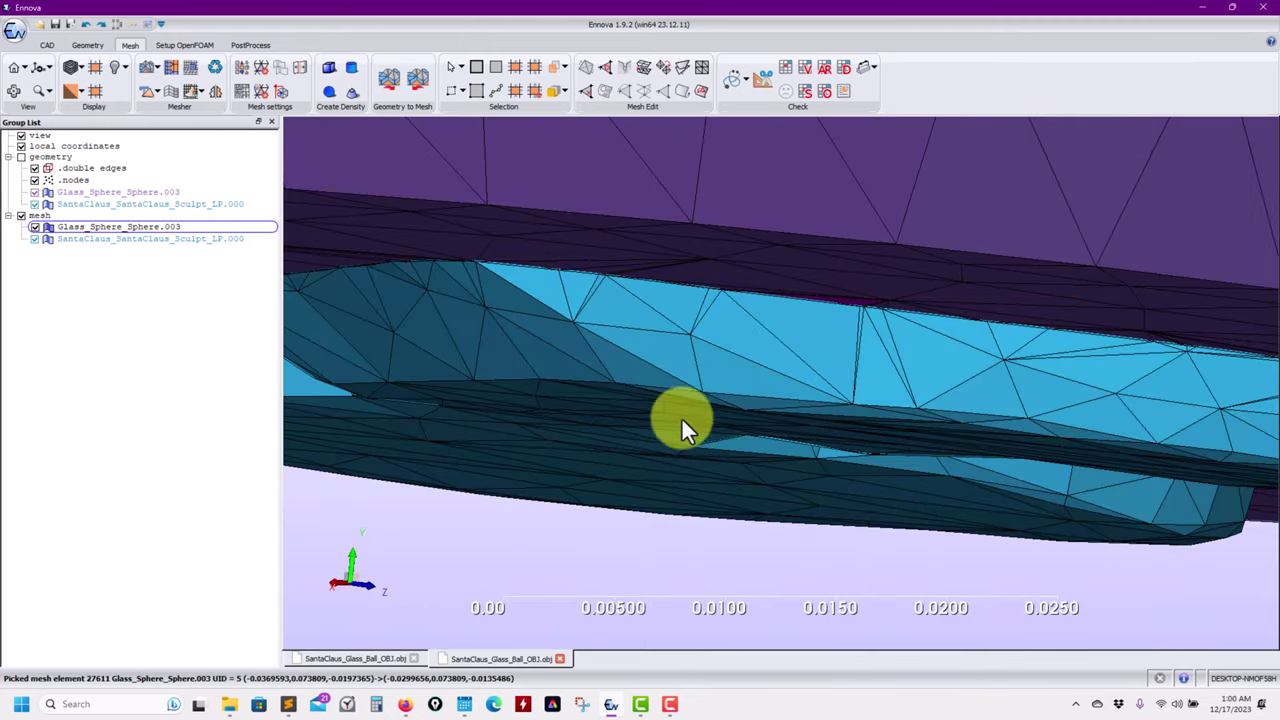
Select all boot elements below the ground disc with a rectangle in a side view along the Z axis.
left_click(25, 68)
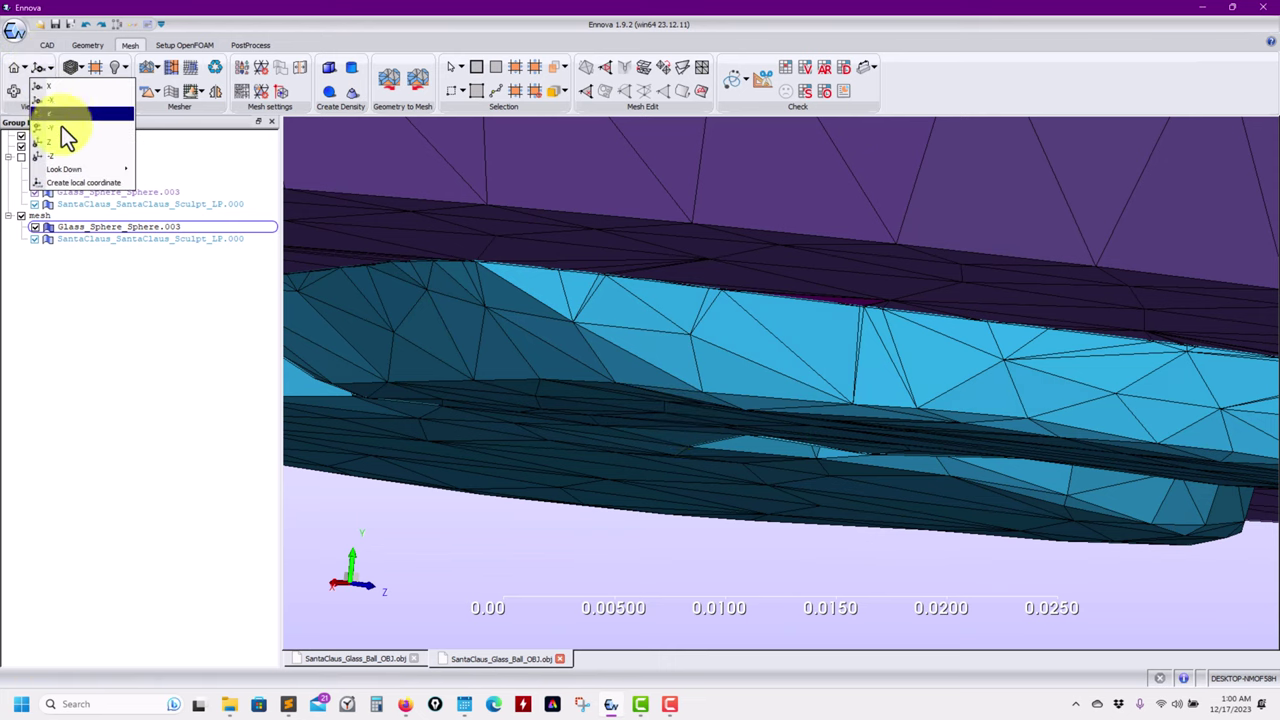
left_click(65, 150)
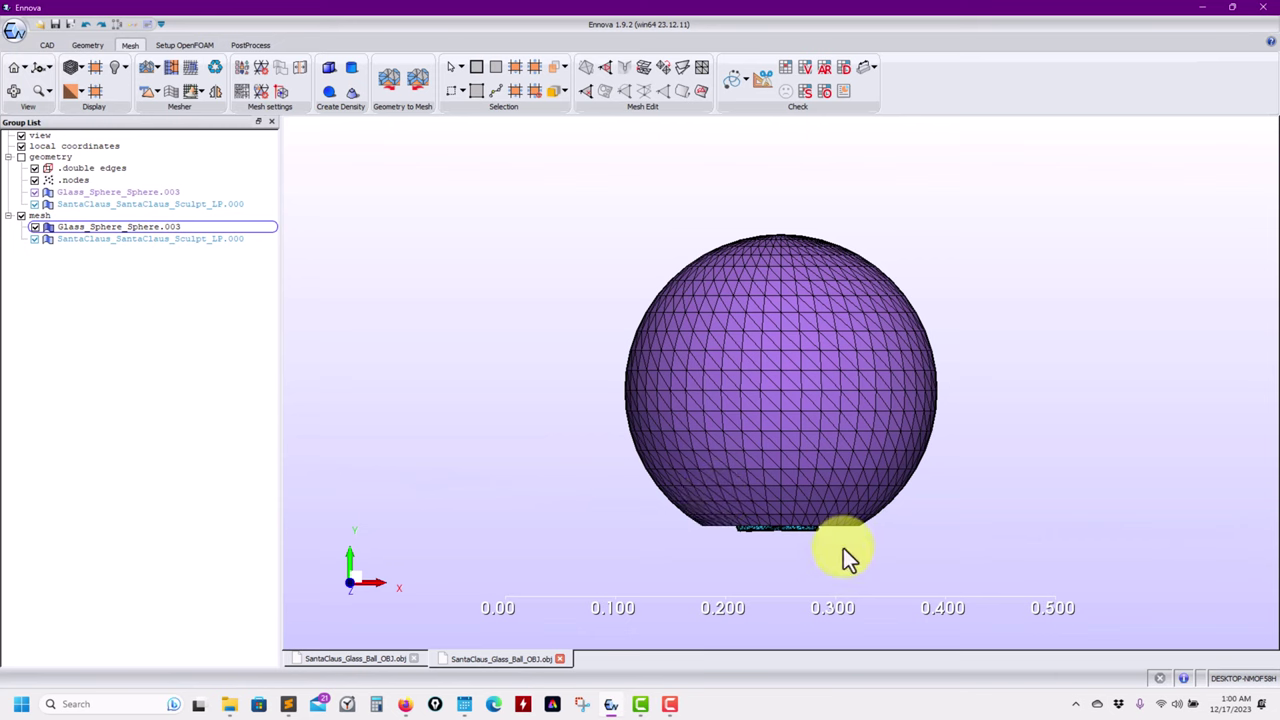
scroll(845, 392, "up", 8)
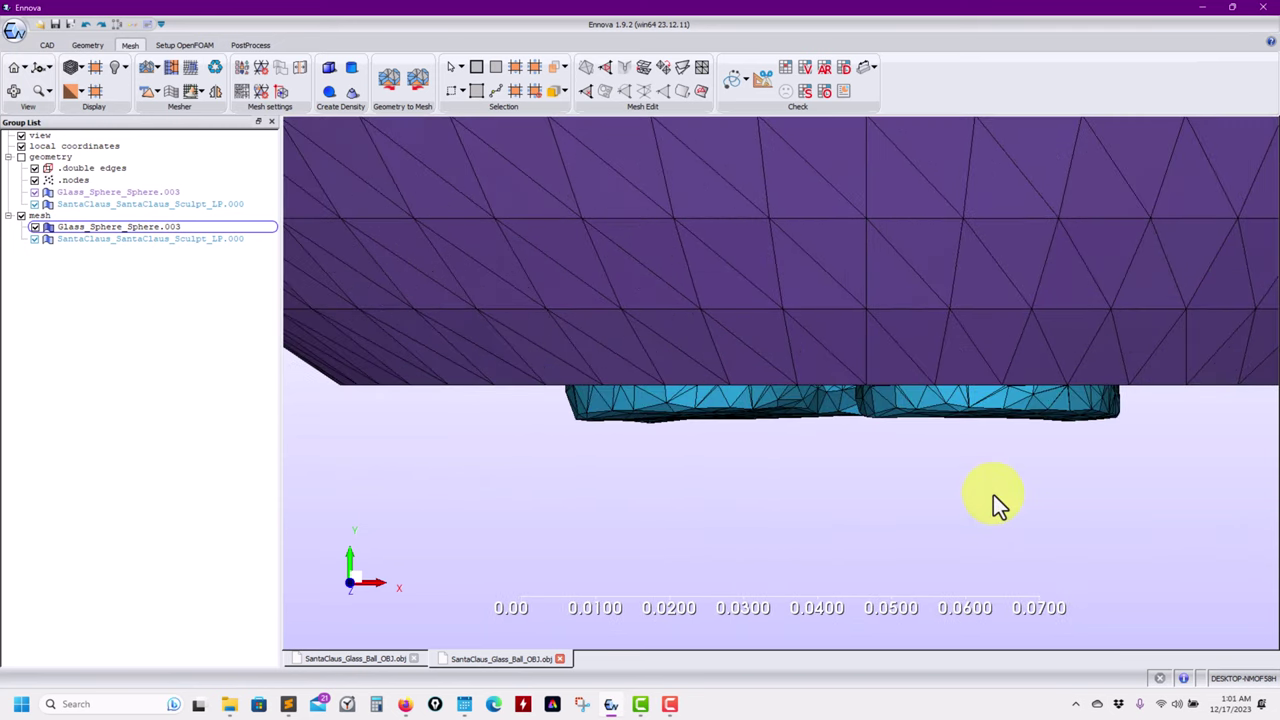
middle_click_drag(993, 494, 915, 411)
scroll(875, 452, "up", 2)
middle_click_drag(875, 452, 1019, 439)
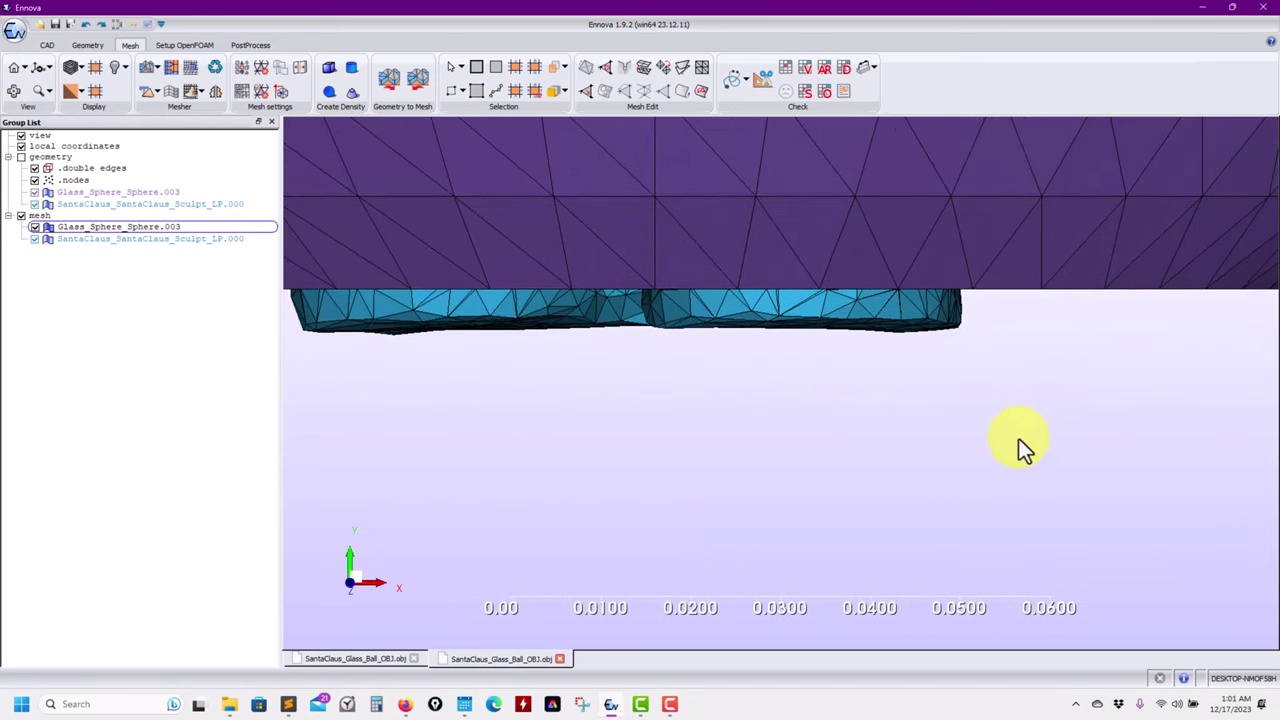
left_click(464, 90)
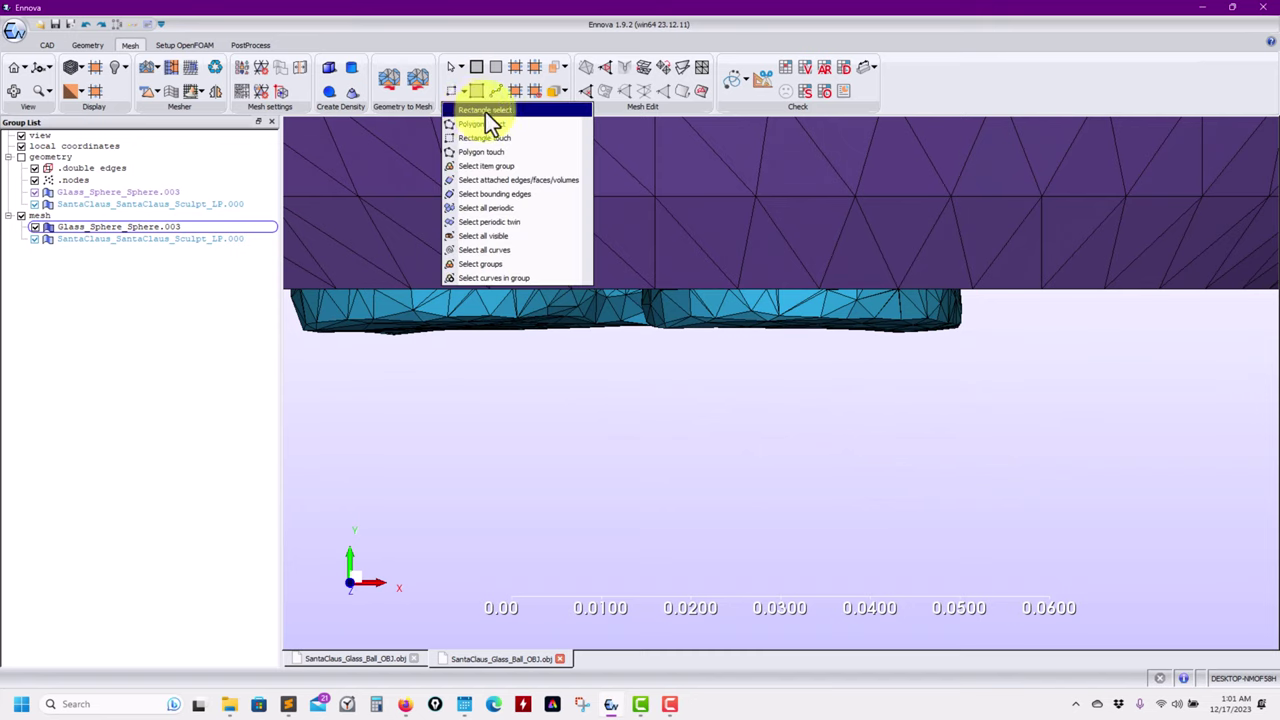
left_click(492, 138)
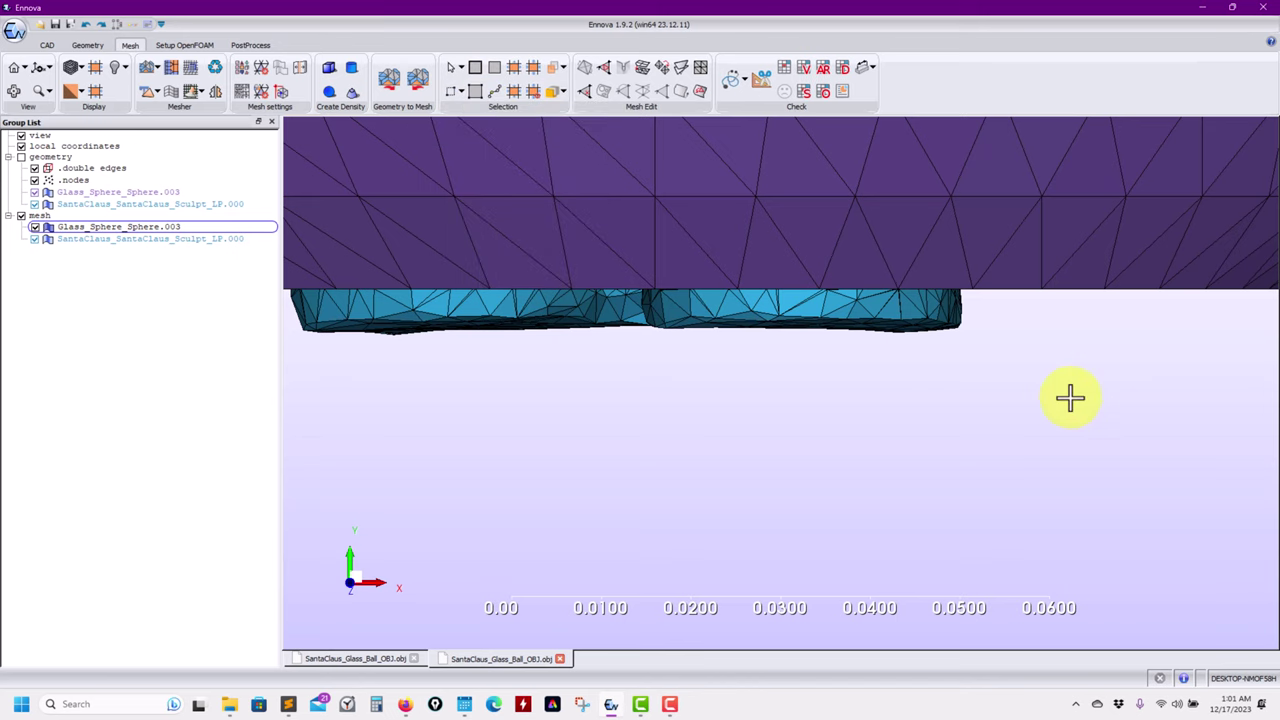
left_click_drag(1069, 404, 275, 290)
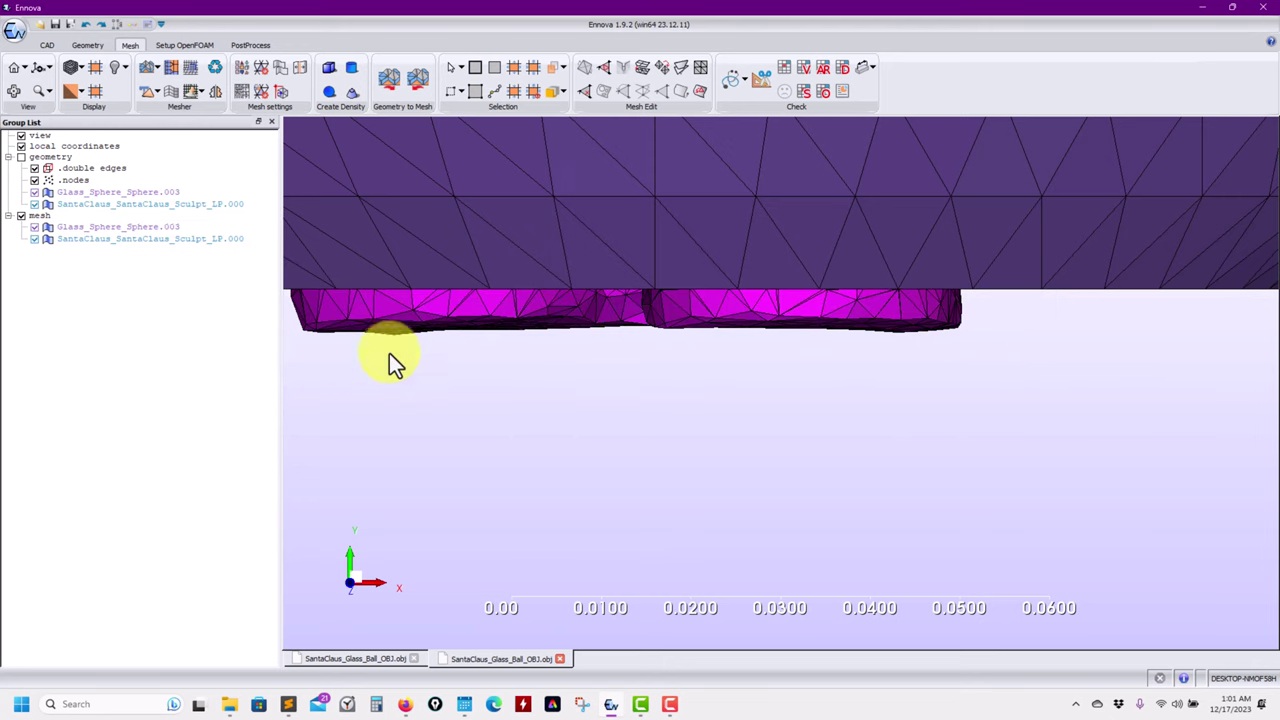
Delete the selected boot elements below the ground disc and pick a disc triangle inside one boot outline.
middle_click_drag(527, 472, 679, 476)
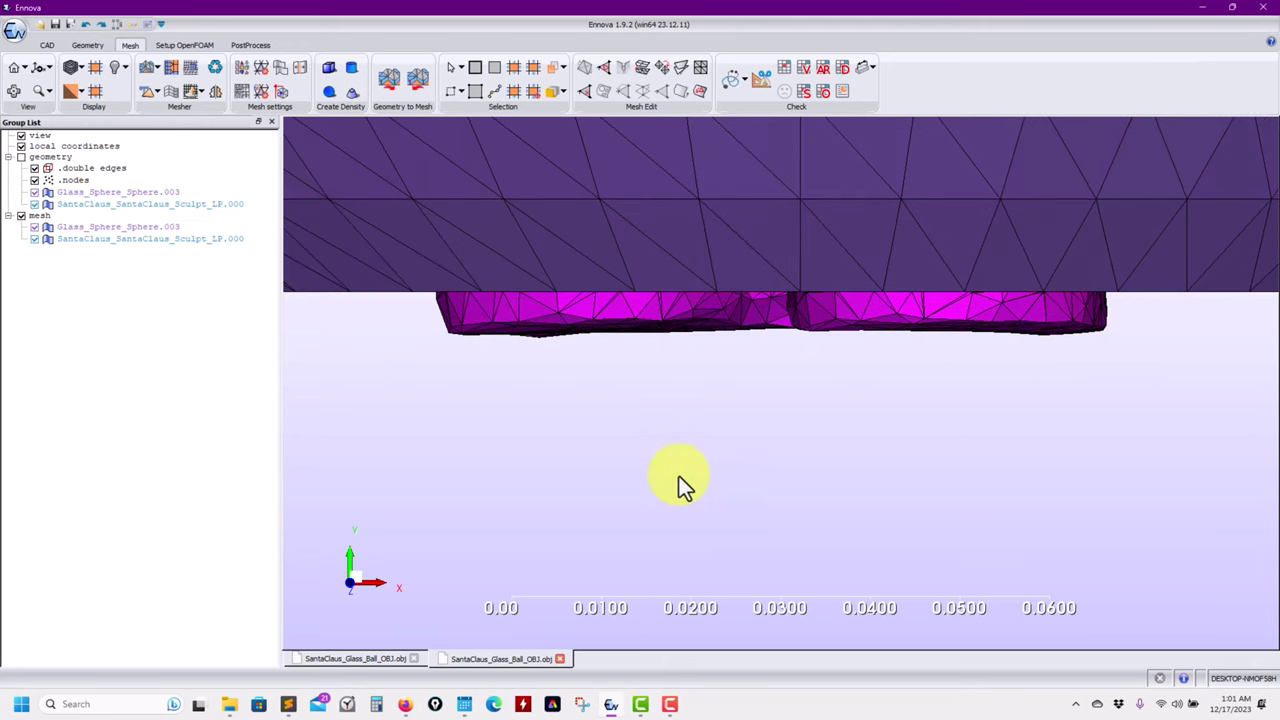
left_click(585, 91)
scroll(560, 432, "up", 5)
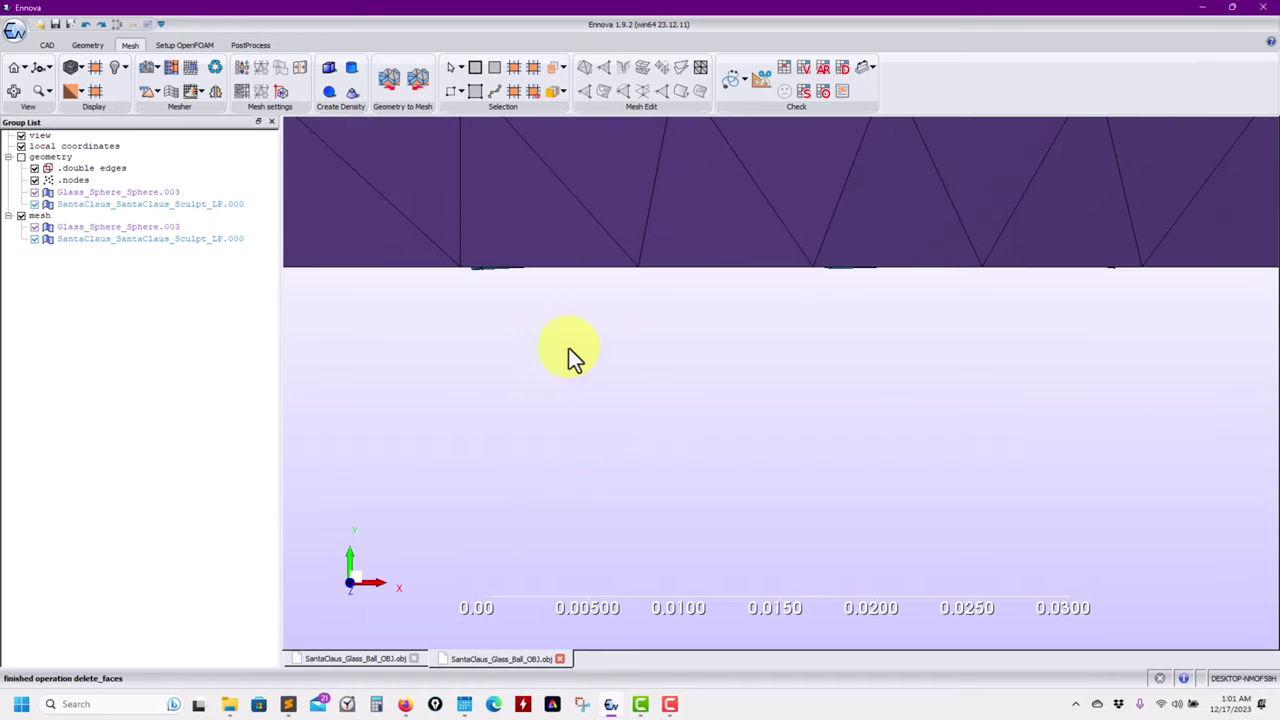
middle_click_drag(464, 241, 630, 331)
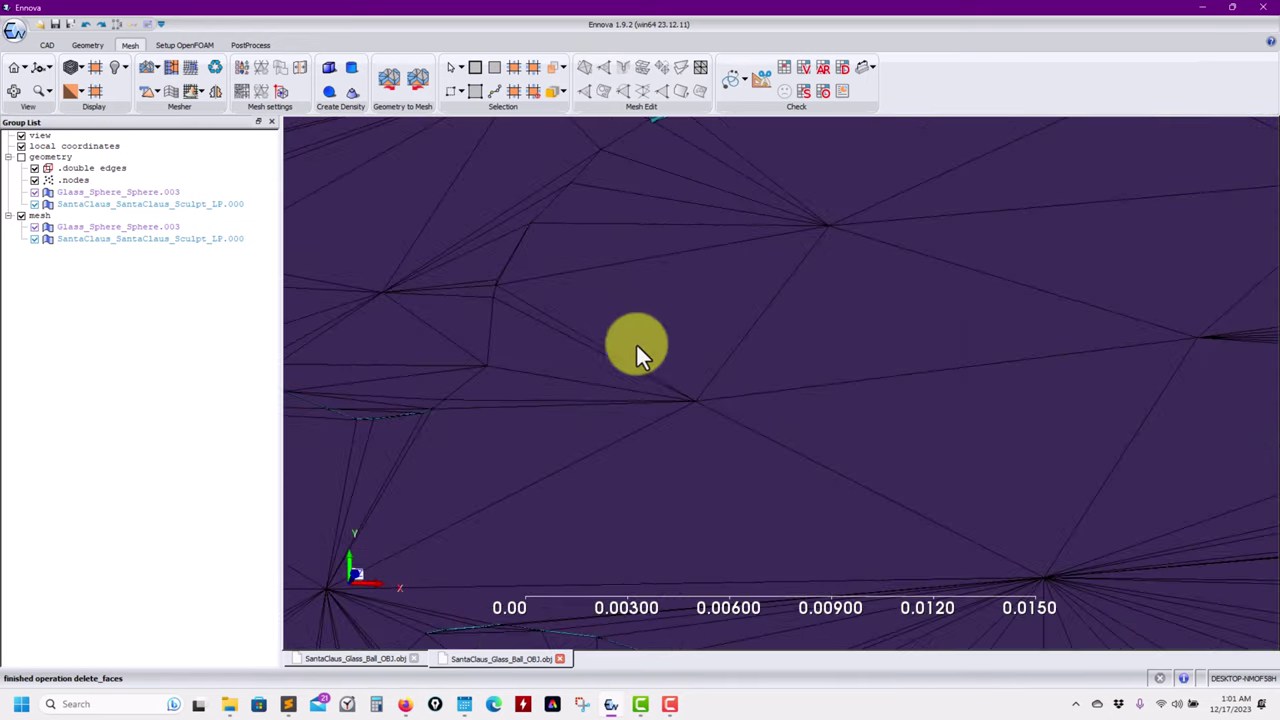
scroll(630, 340, "up", 3)
scroll(676, 305, "down", 8)
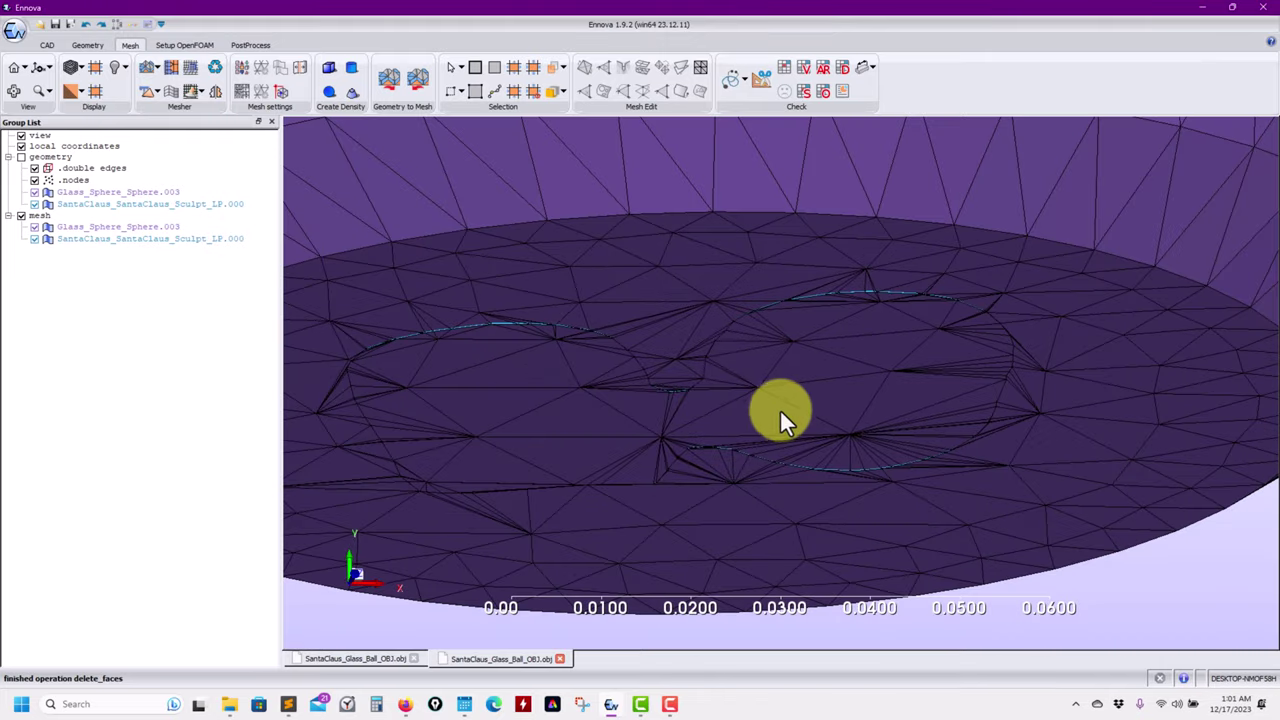
scroll(780, 412, "up", 2)
middle_click_drag(720, 403, 736, 369)
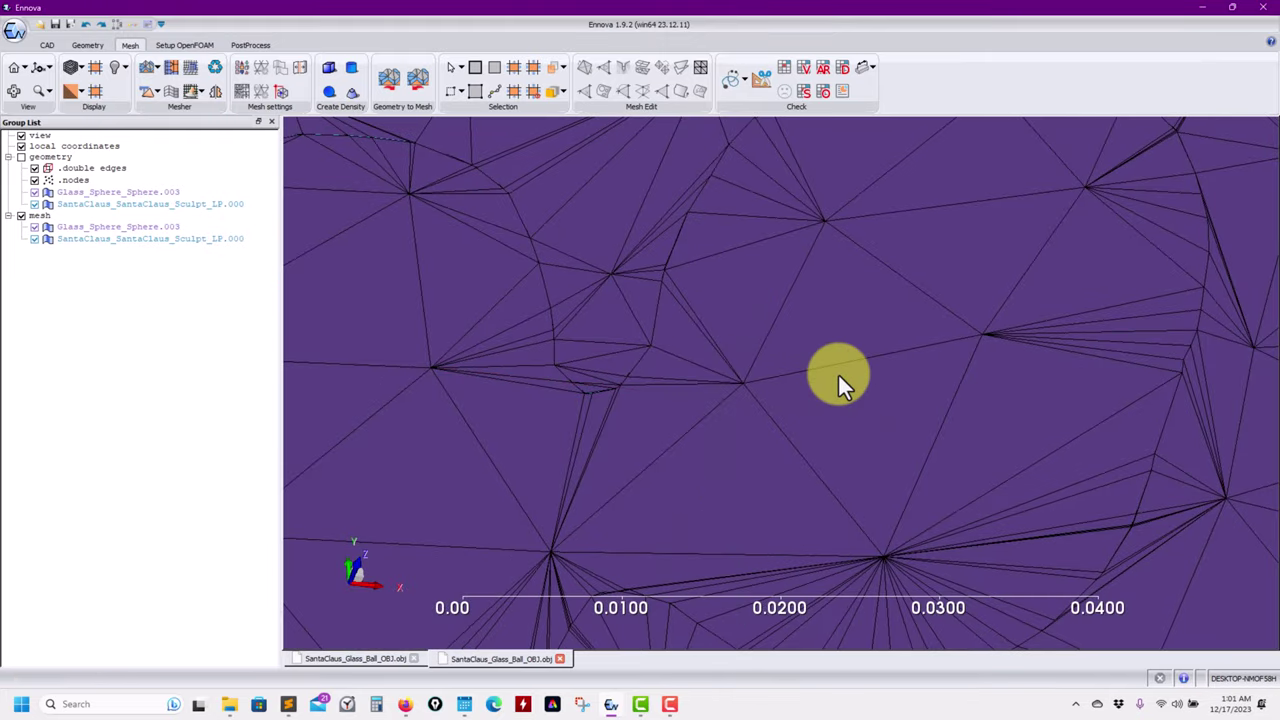
scroll(838, 373, "down", 1)
scroll(836, 380, "down", 2)
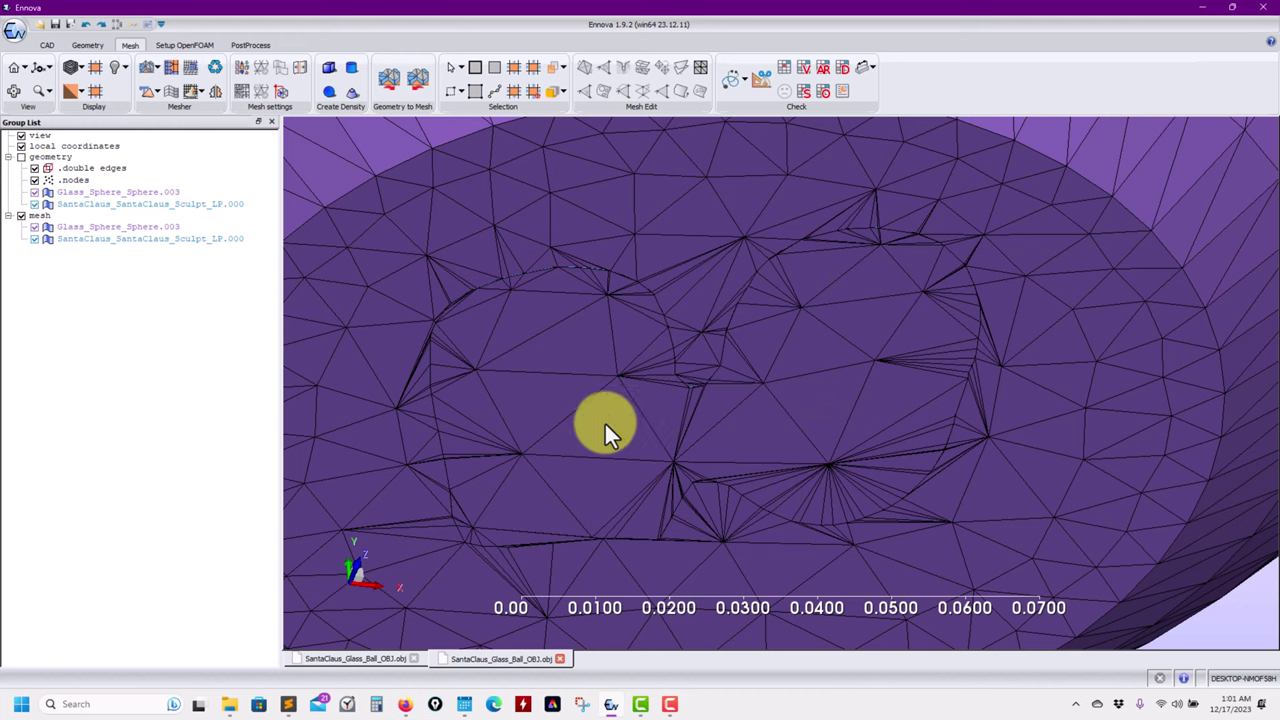
left_click(604, 428)
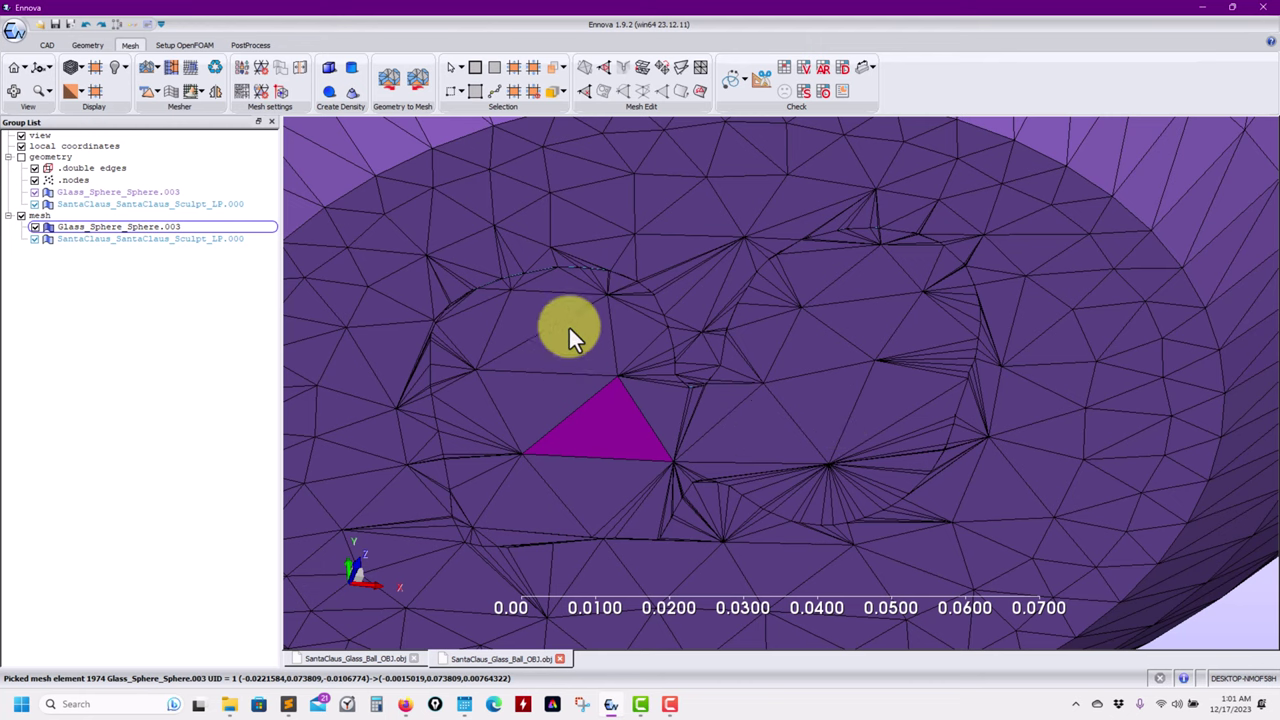
Undo the deletion of the protruding boot elements to compare the disc's underside, and redo it.
key("ctrl+z")
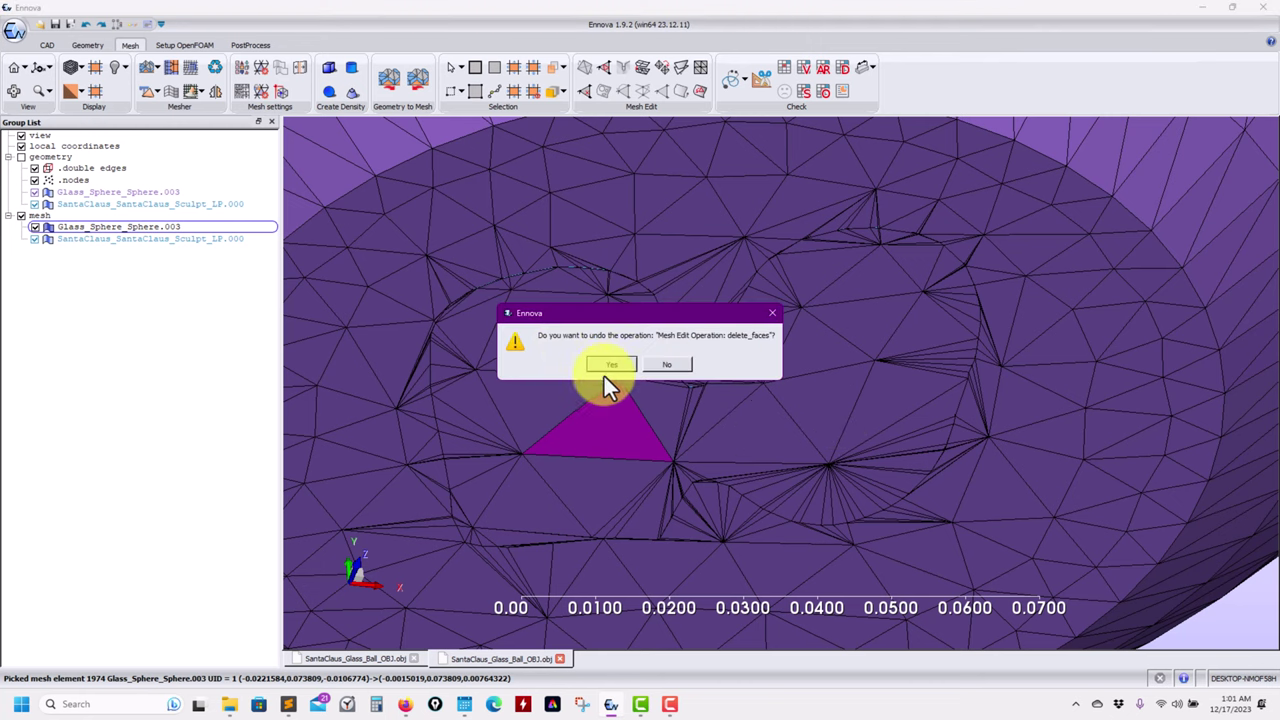
left_click(609, 366)
left_click_drag(609, 381, 613, 422)
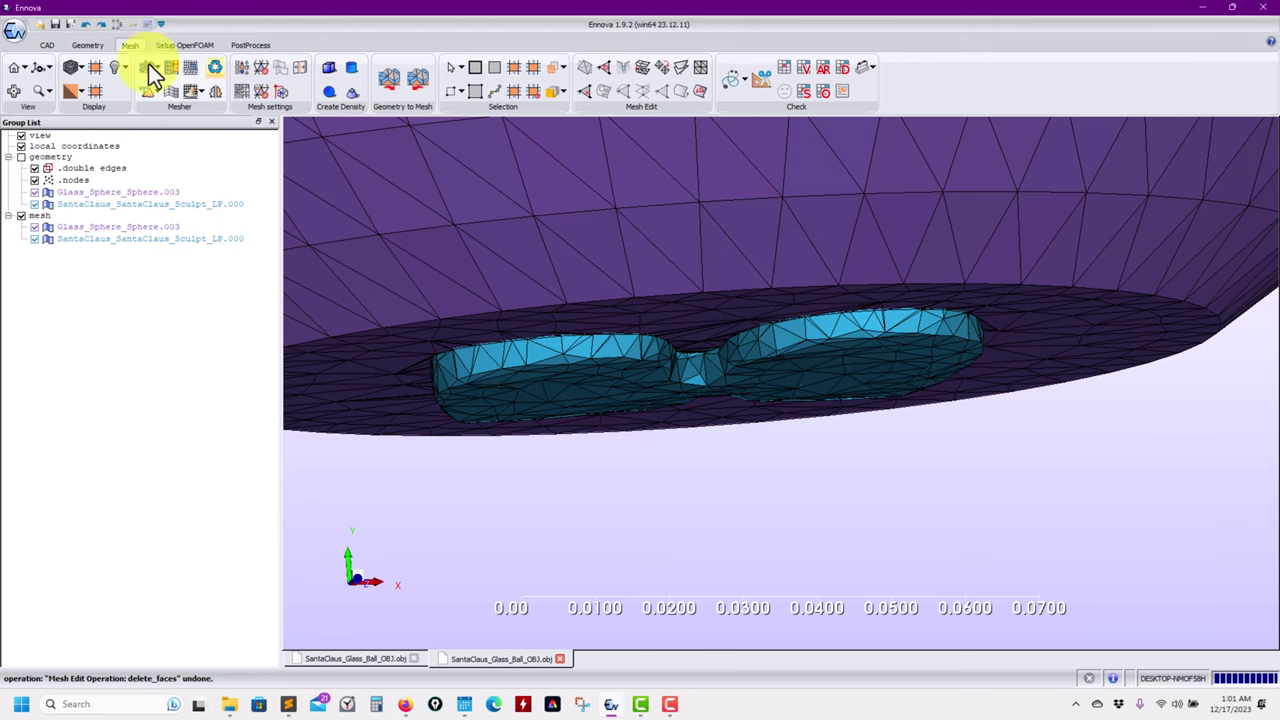
left_click(101, 26)
left_click(614, 364)
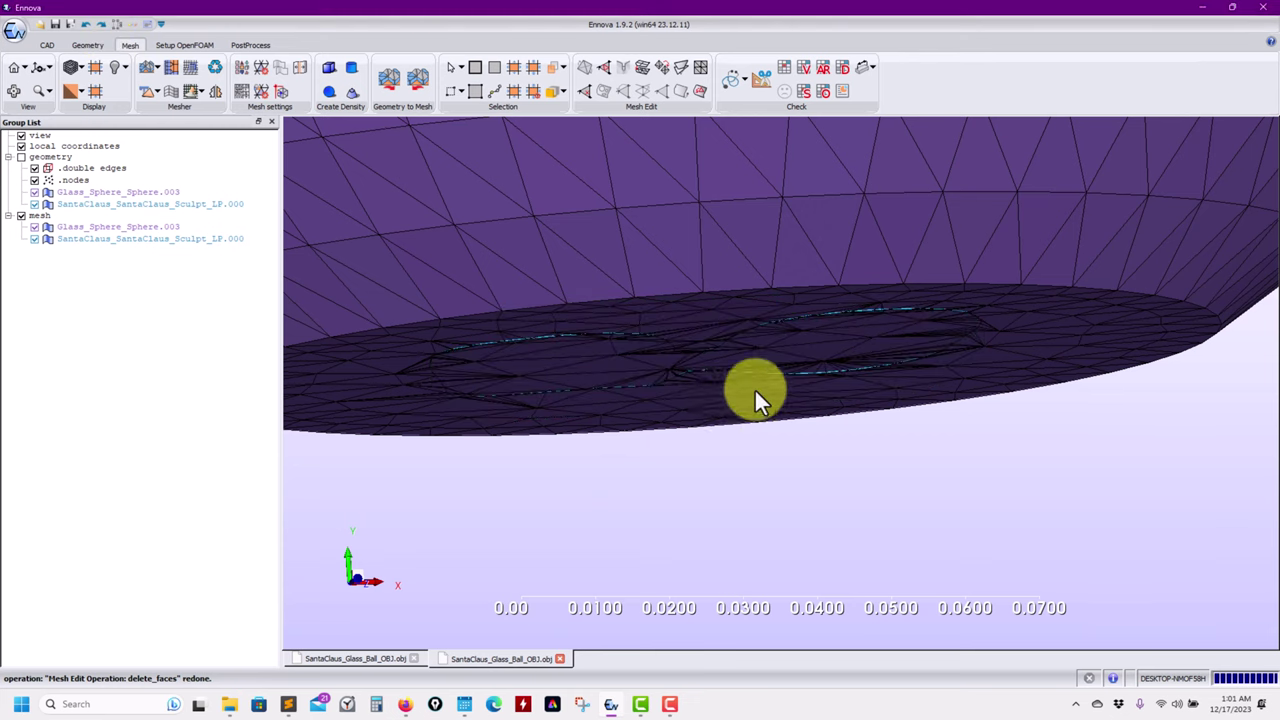
Delete a single ground disc triangle inside one boot outline to expose the boot mesh behind it.
middle_click_drag(754, 388, 745, 309)
scroll(725, 462, "up", 2)
scroll(725, 462, "up", 1)
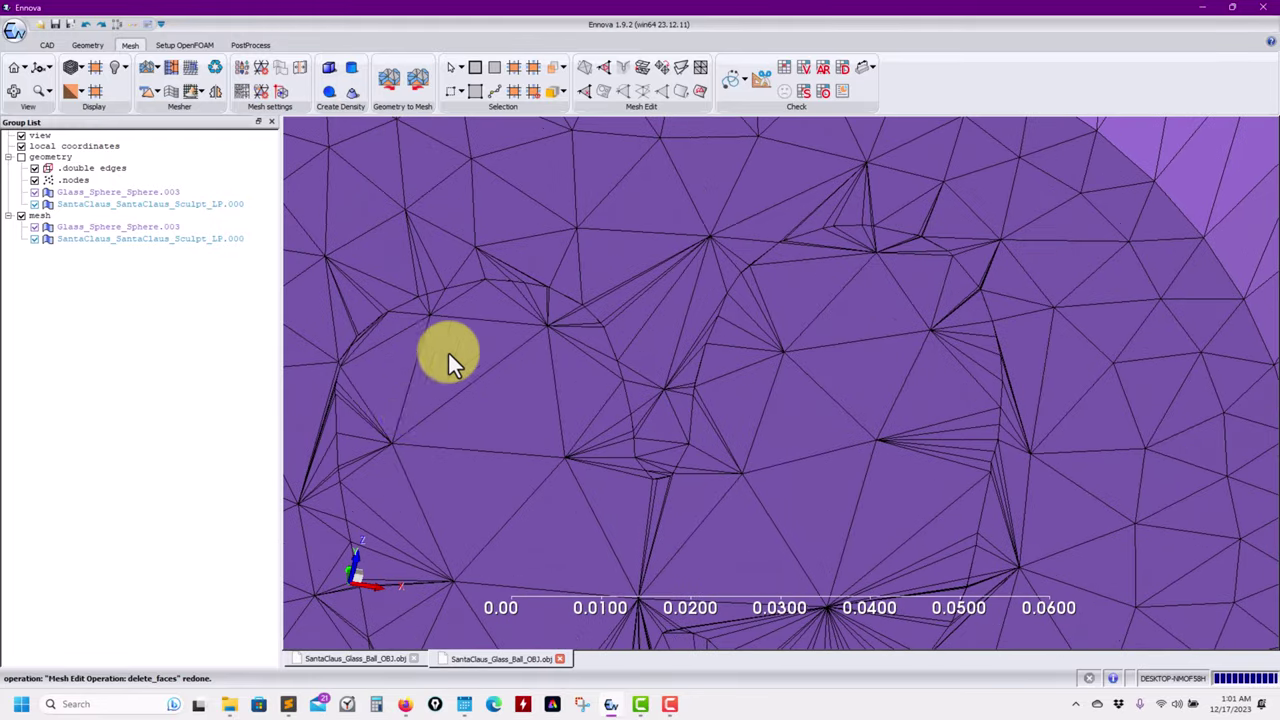
middle_click_drag(429, 368, 455, 302)
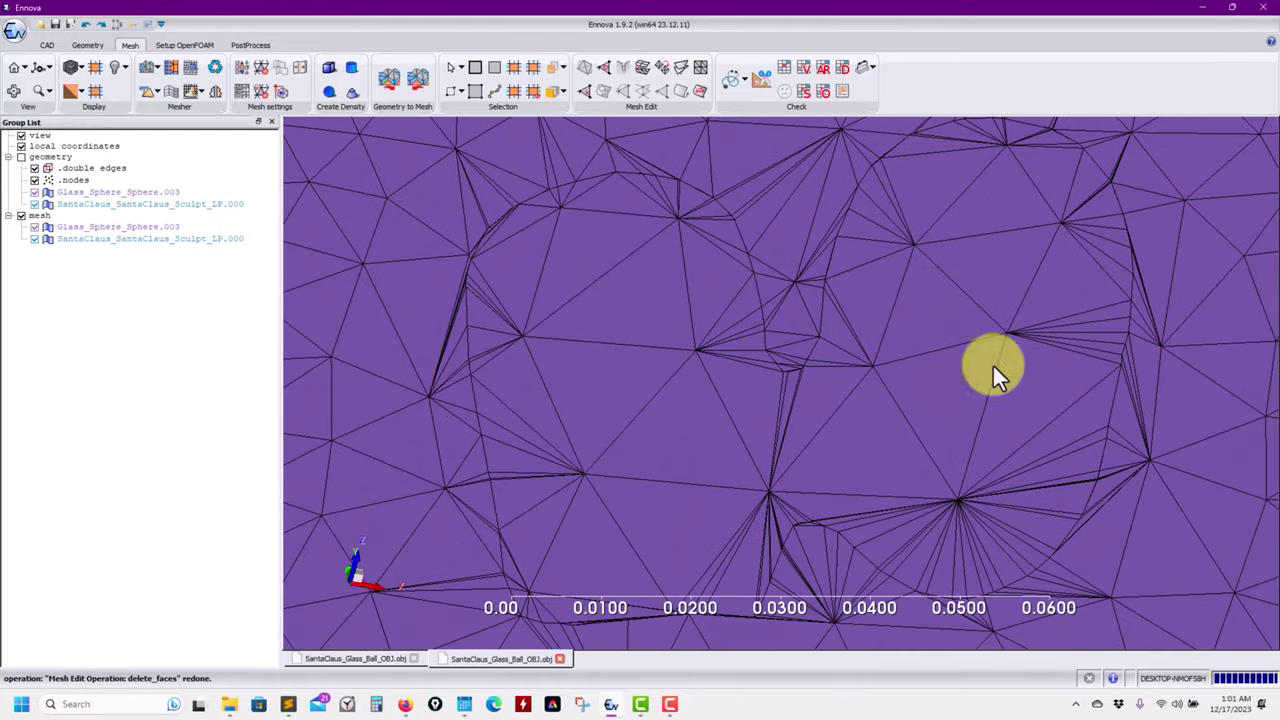
left_click(648, 320)
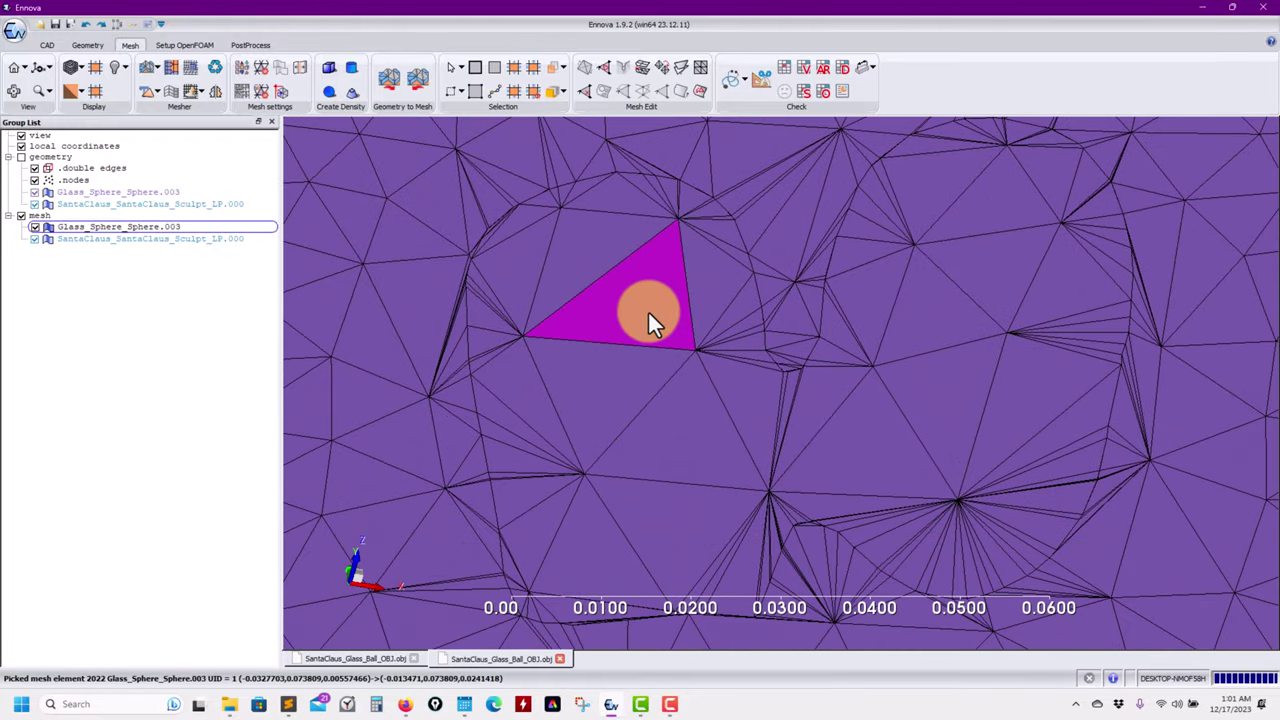
right_click(648, 320)
left_click(587, 96)
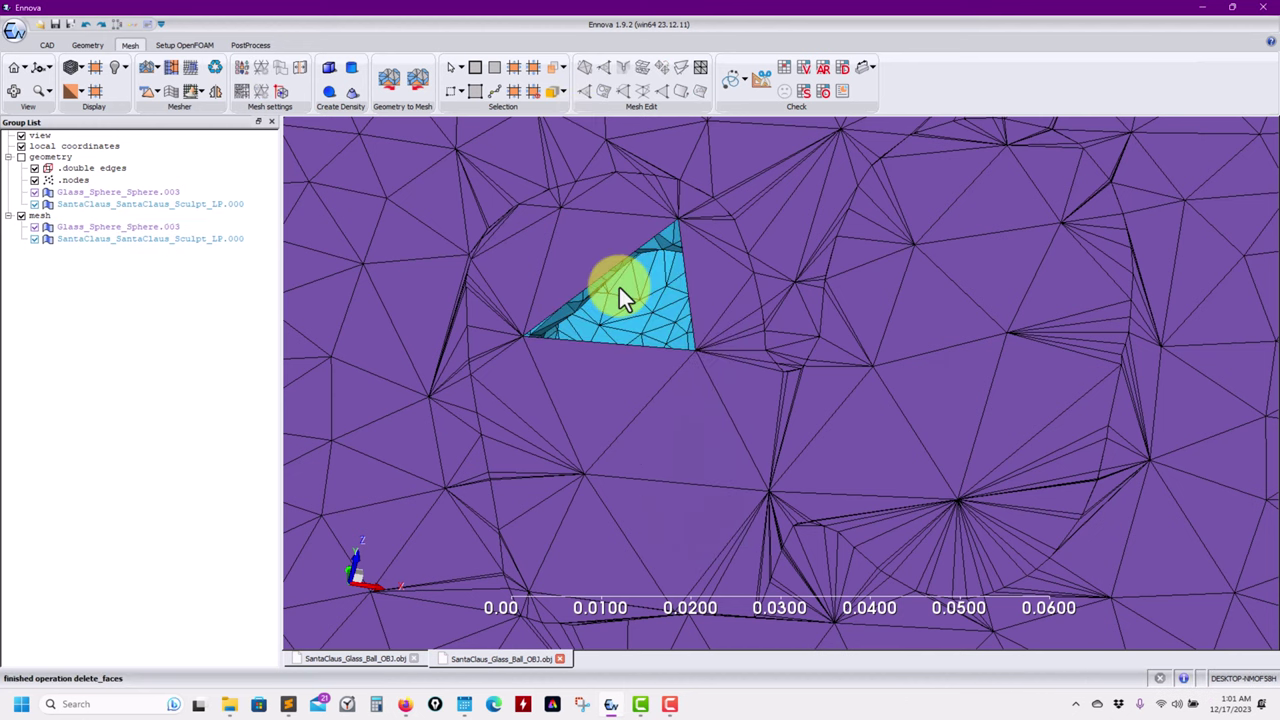
Undo the deletion of the disc triangle as well as the deletion of the boot elements below the disc.
middle_click_drag(619, 287, 599, 327)
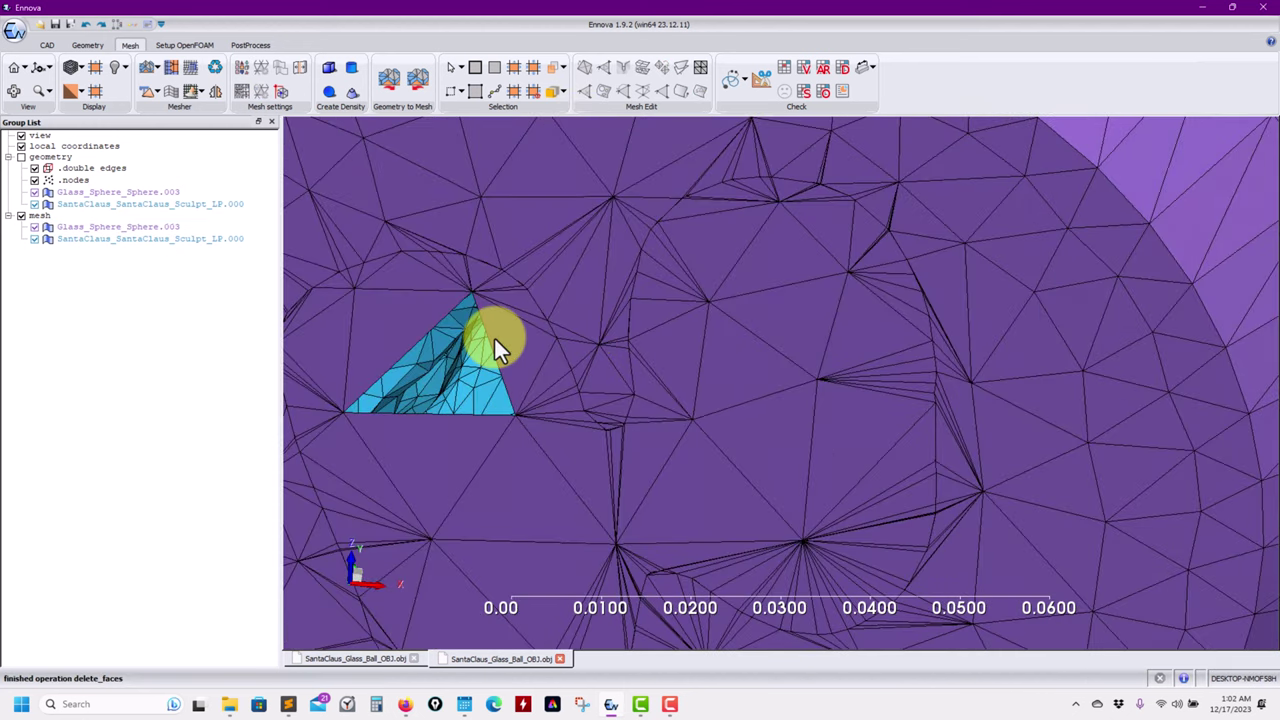
key("ctrl+z")
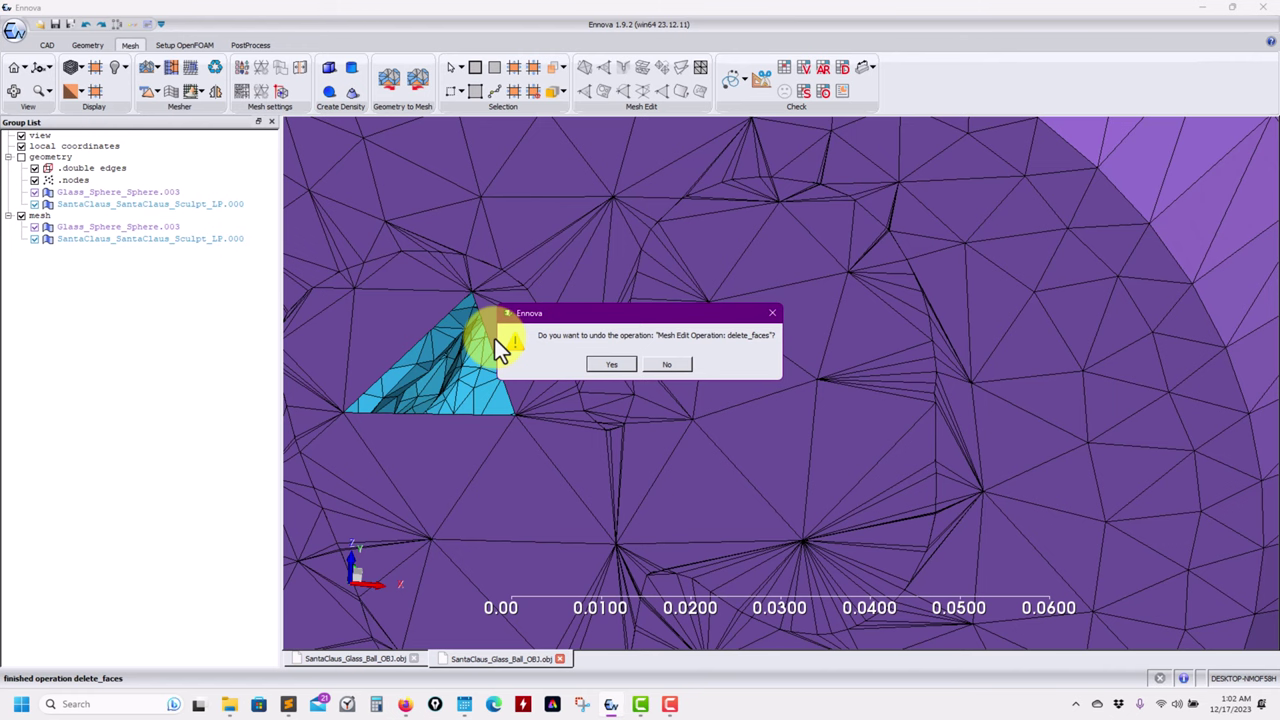
left_click(617, 367)
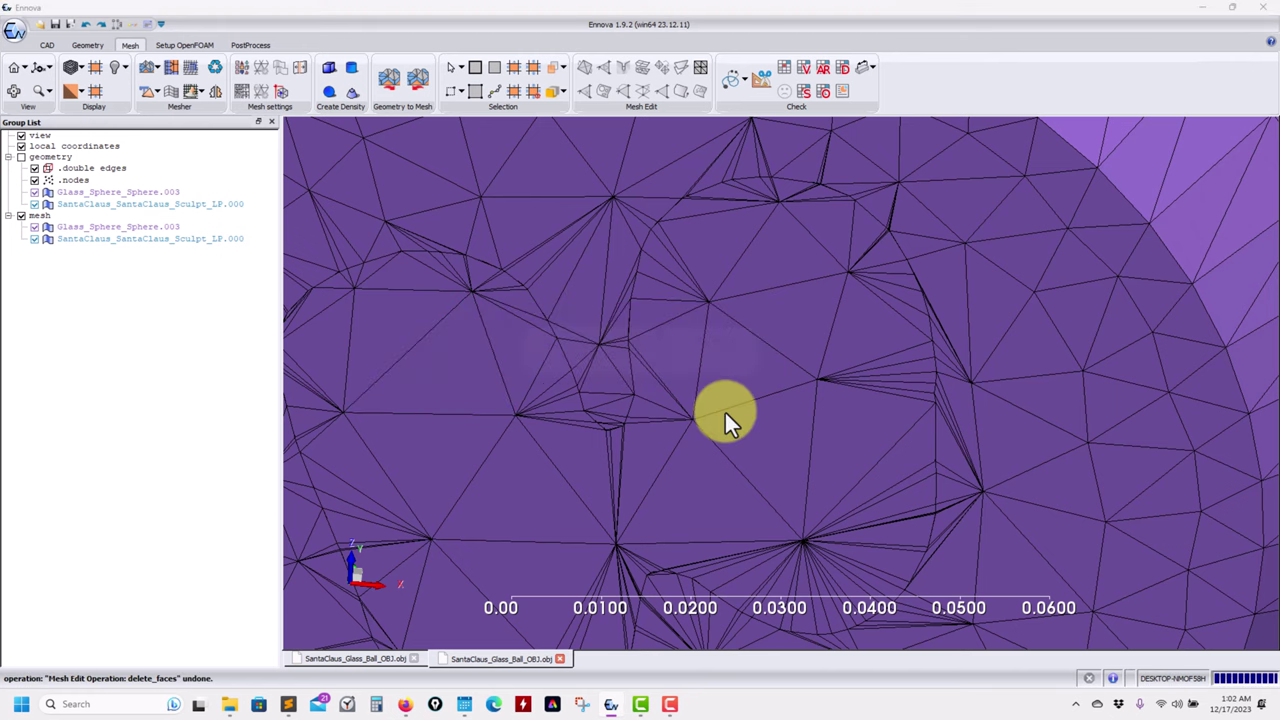
key("ctrl+z")
left_click(593, 361)
Create new geometry from the intersected mesh, replacing all existing geometry.
middle_click_drag(592, 358, 690, 472)
middle_click_drag(604, 473, 697, 466)
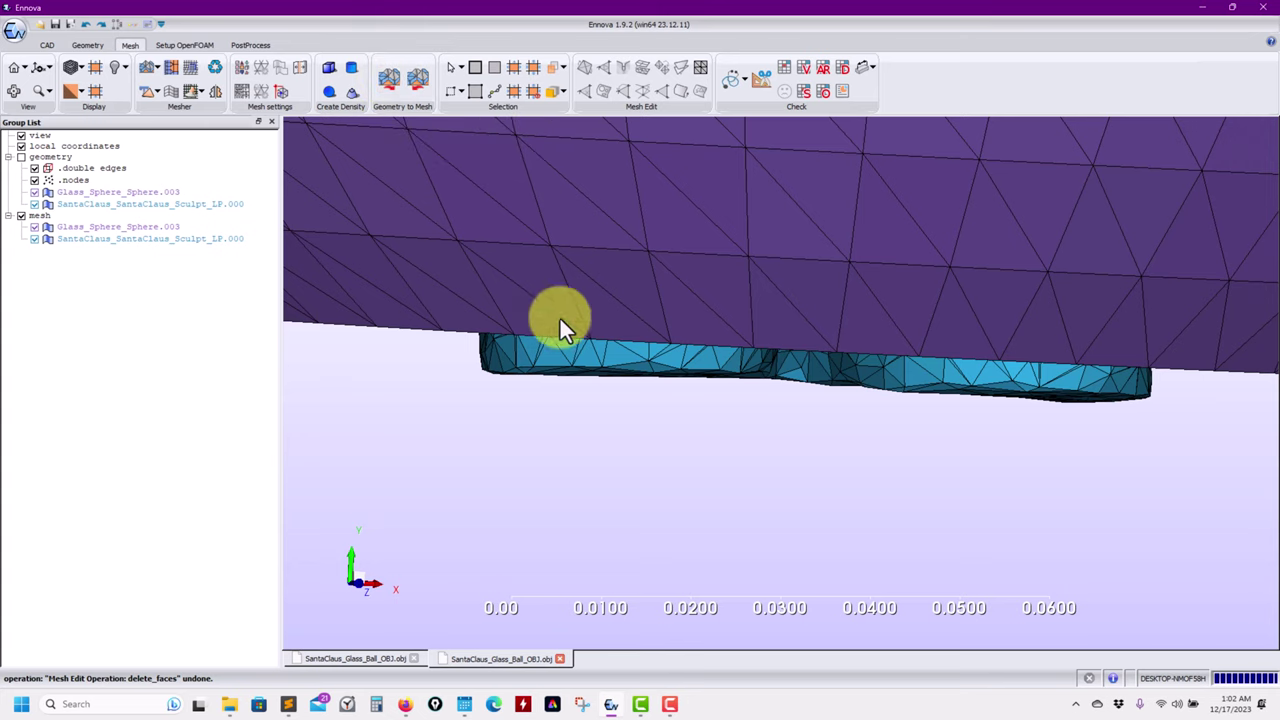
middle_click_drag(649, 367, 666, 354)
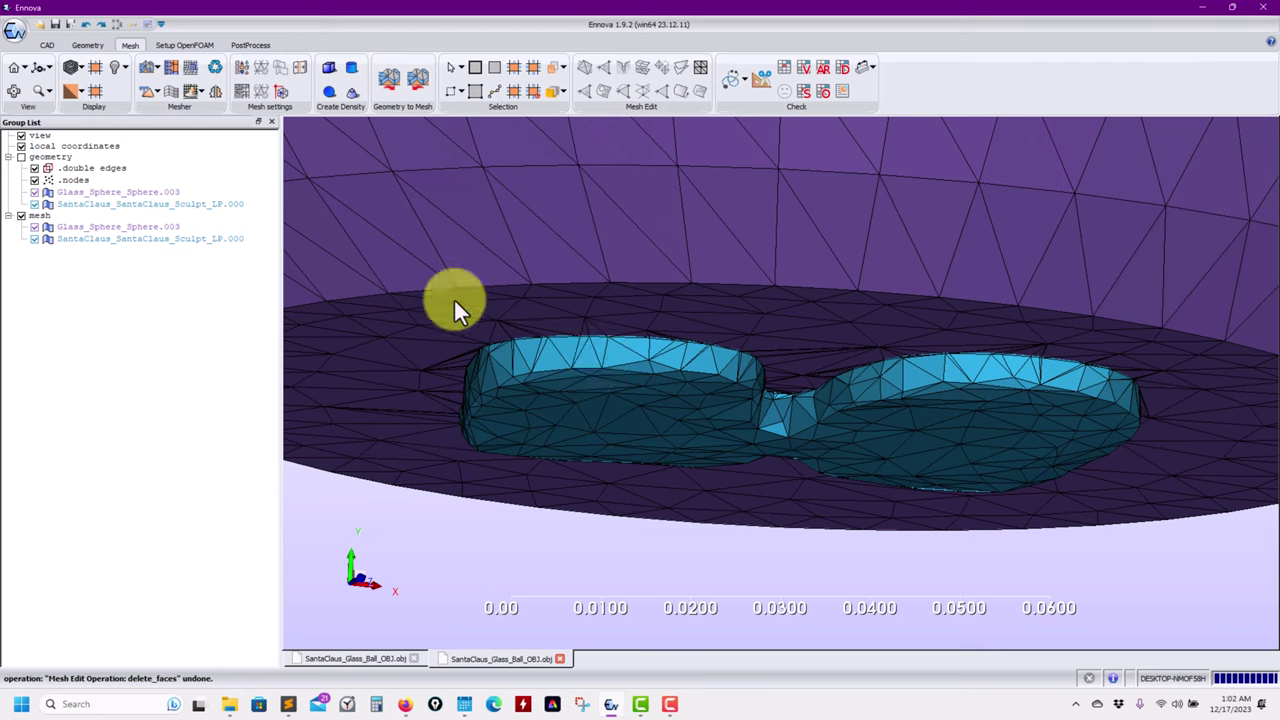
left_click(419, 84)
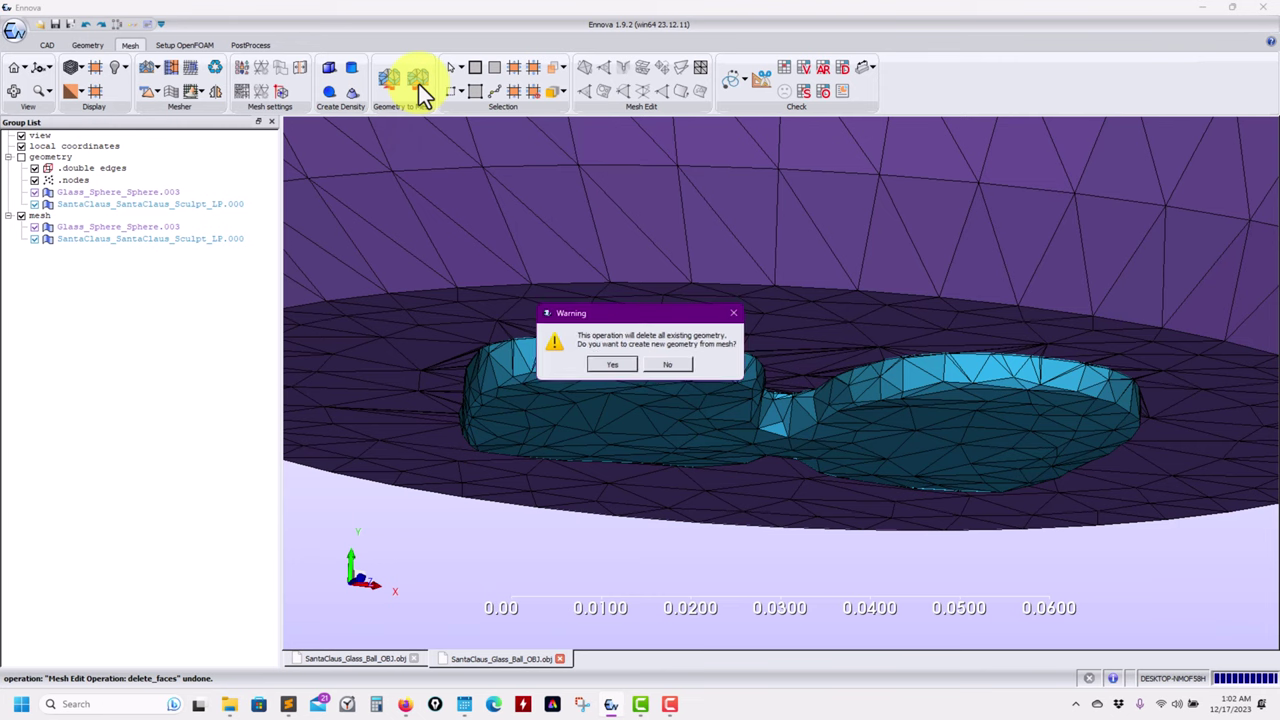
left_click(612, 366)
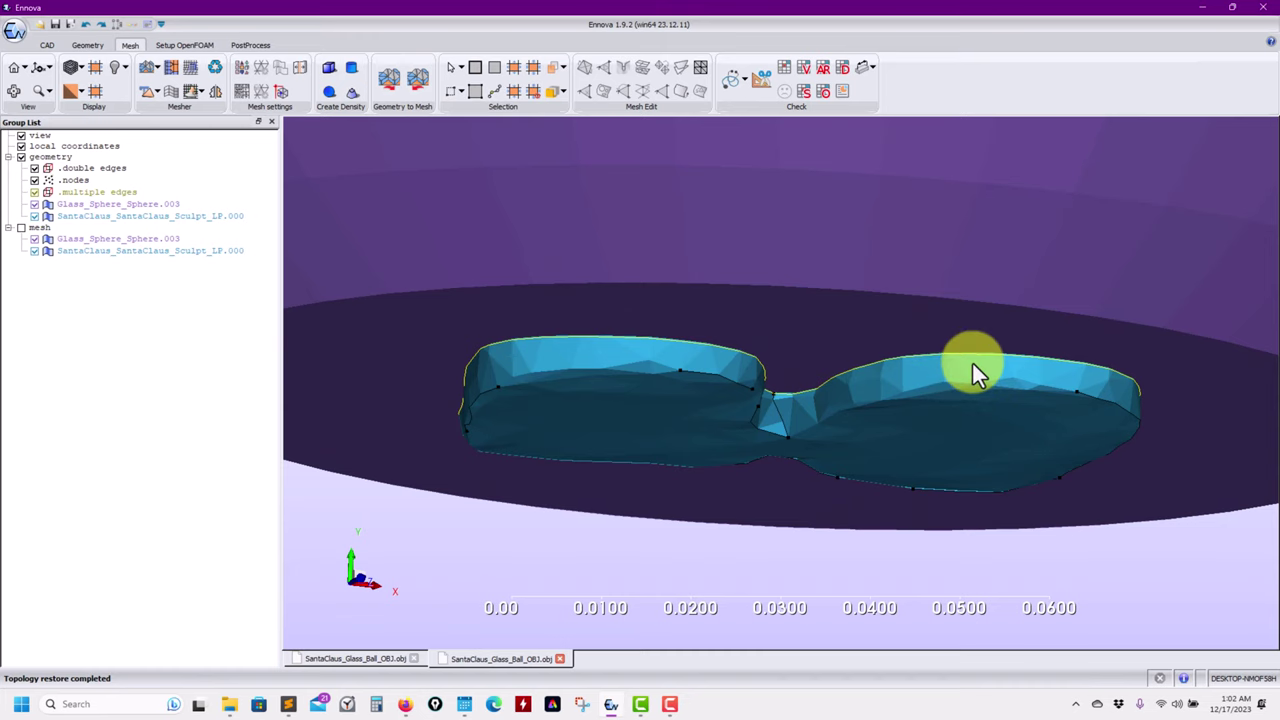
left_click_drag(975, 368, 718, 278)
scroll(716, 276, "up", 3)
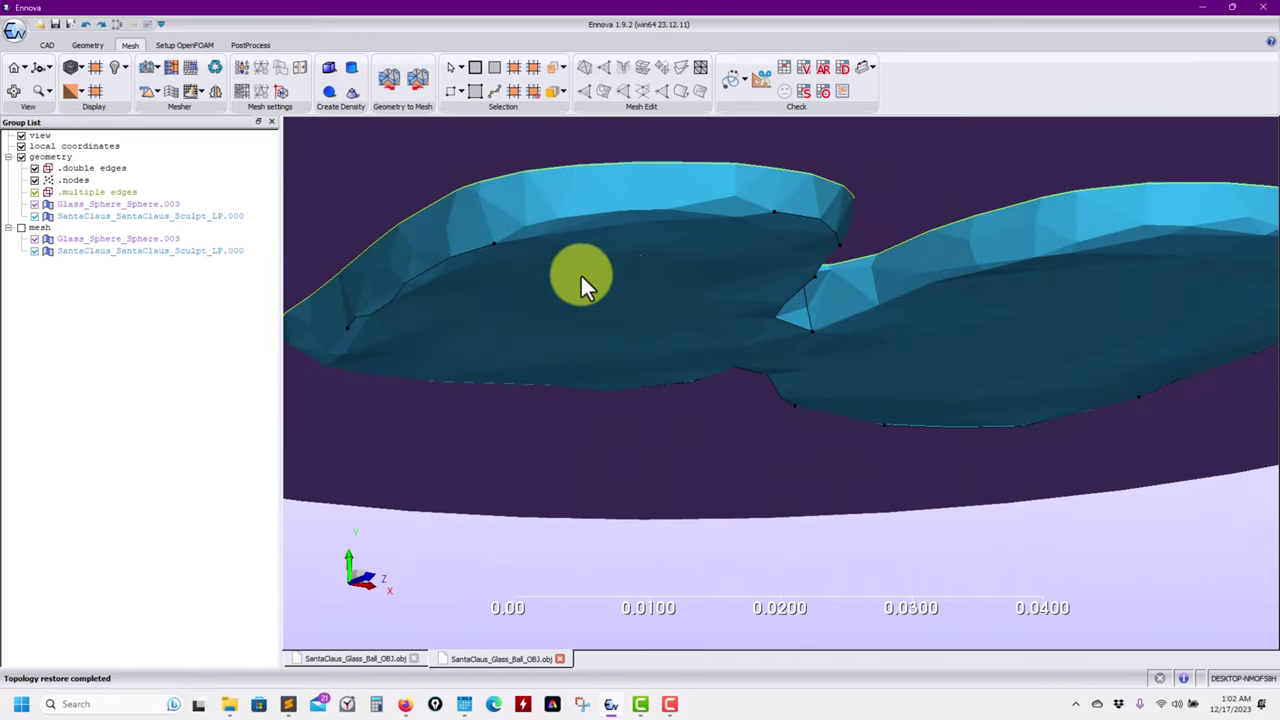
left_click_drag(582, 276, 732, 283)
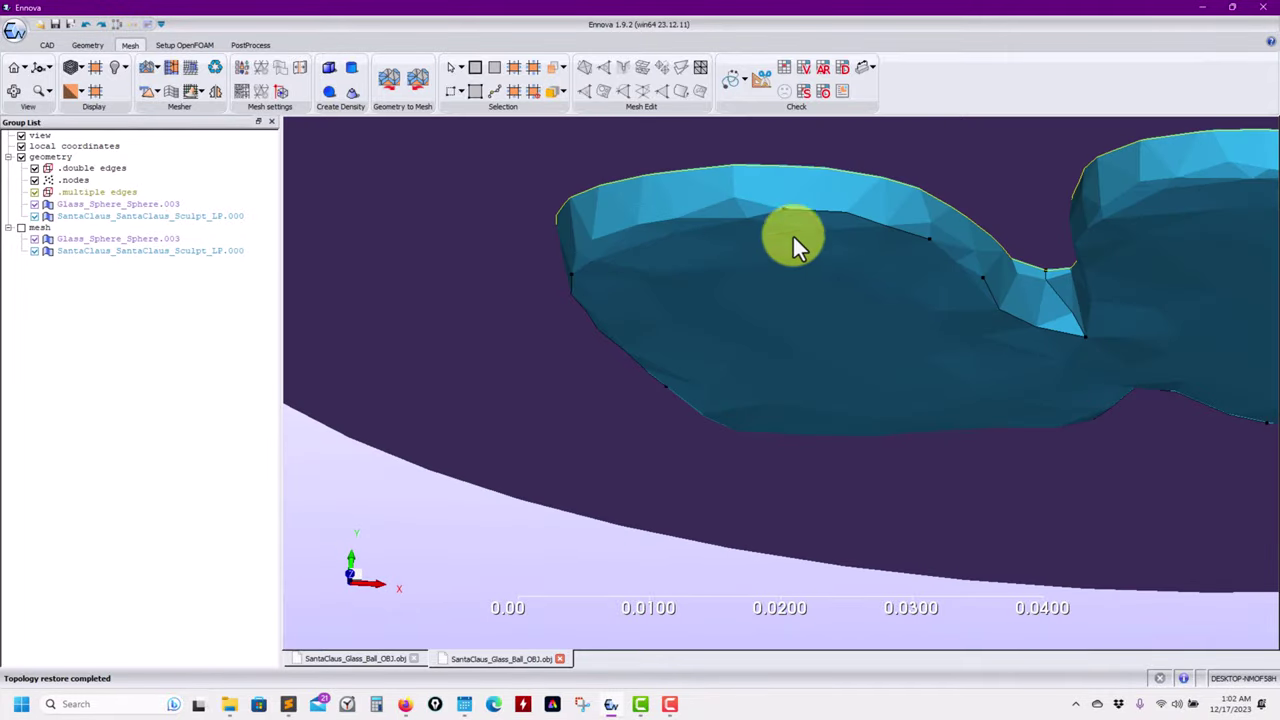
left_click_drag(793, 238, 745, 245)
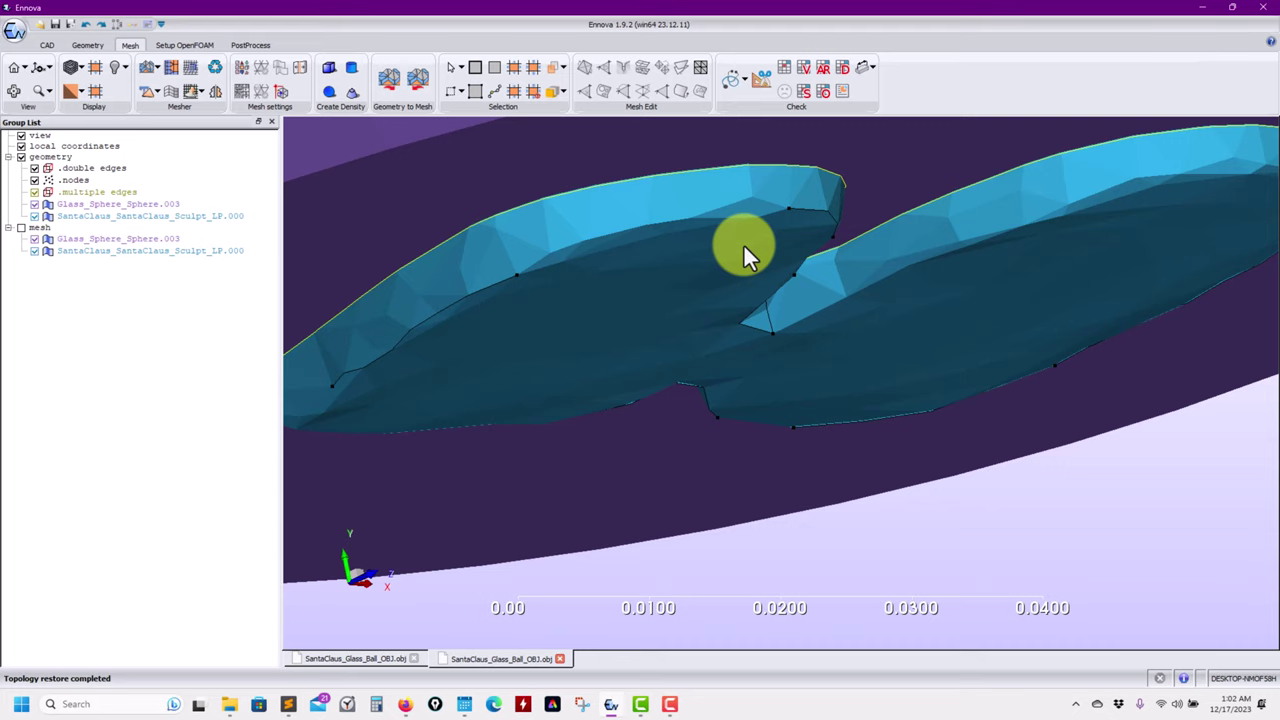
Delete the whole mesh and save the geometry as SantaClaus_Glass_Ball_OBJ.ecf.
left_click(84, 46)
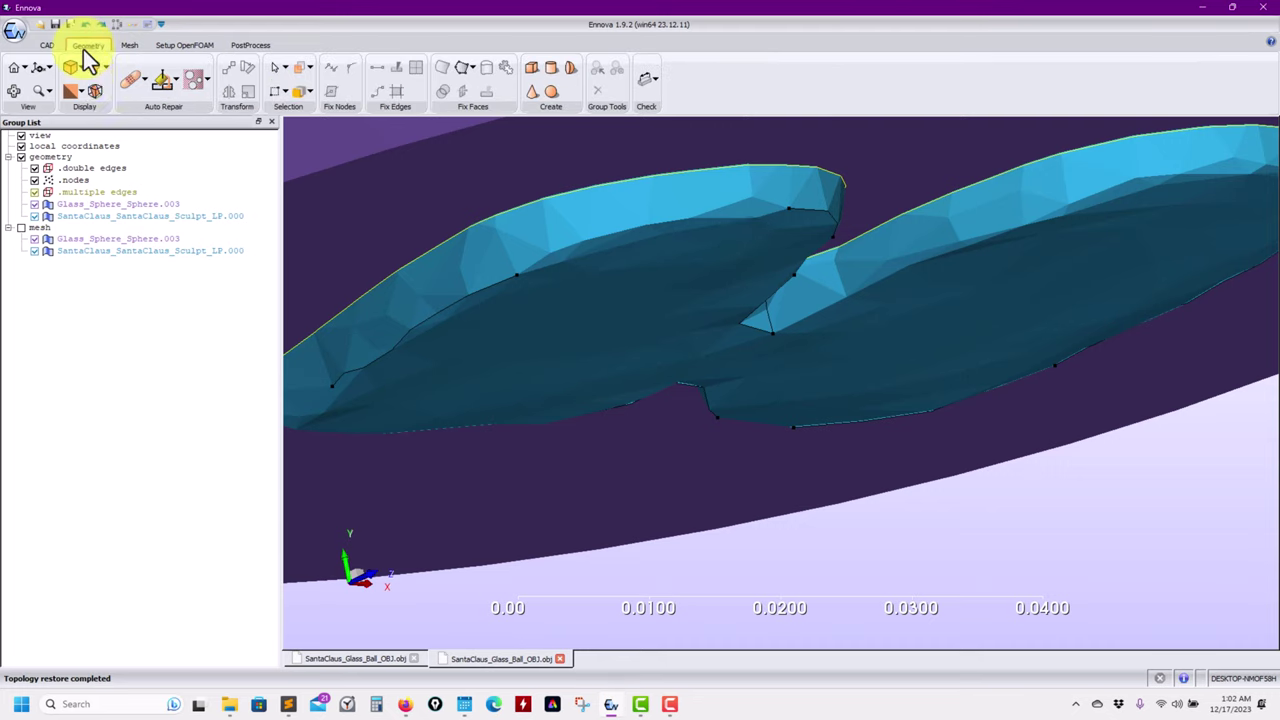
right_click(38, 226)
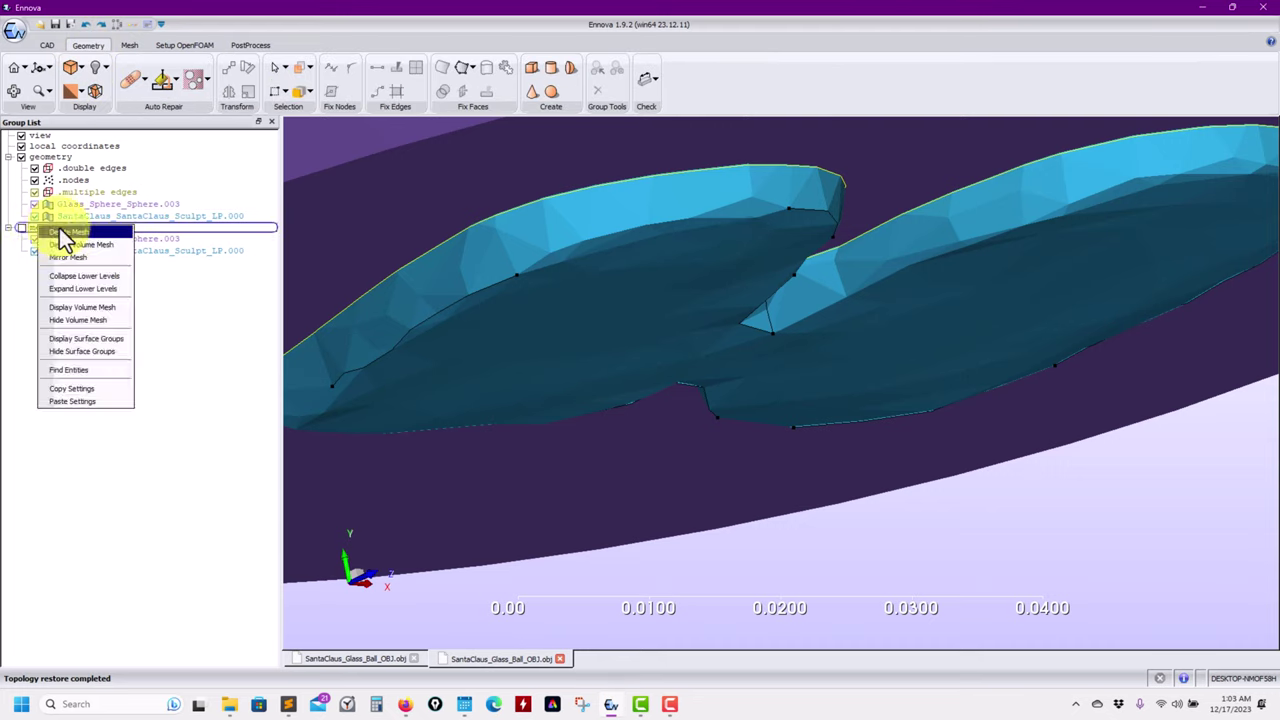
left_click(50, 233)
left_click(628, 370)
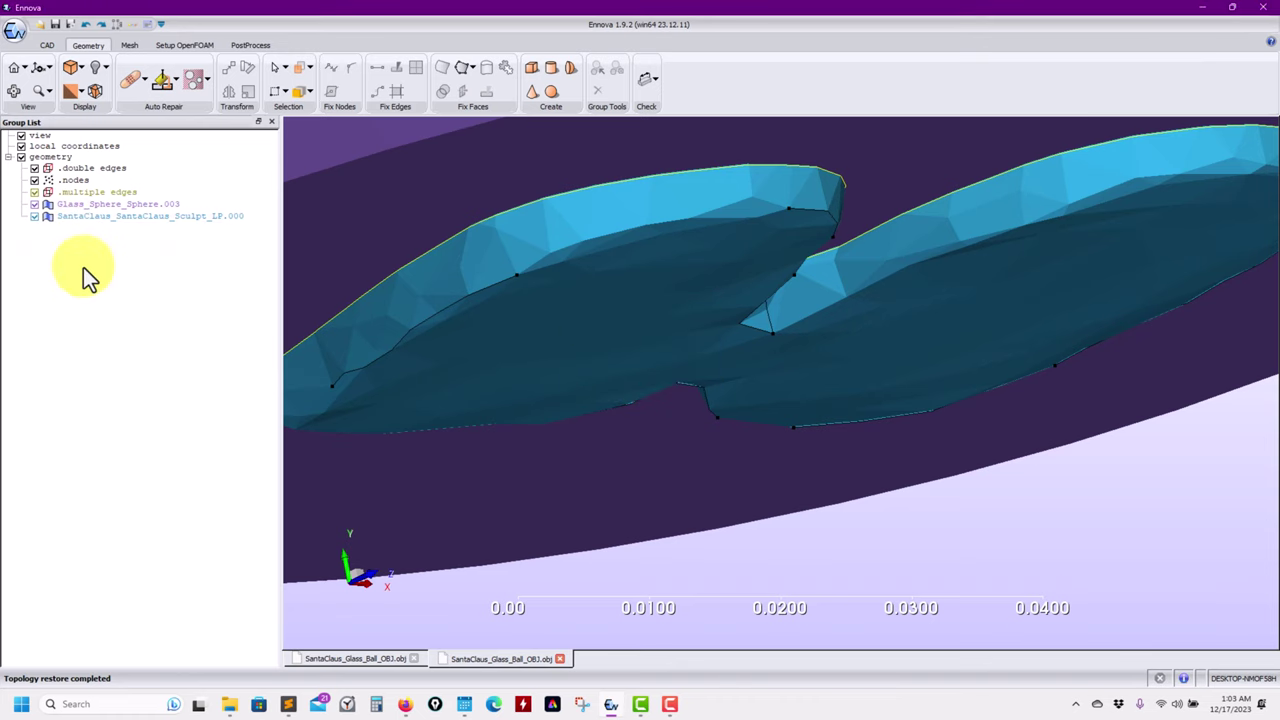
left_click(55, 24)
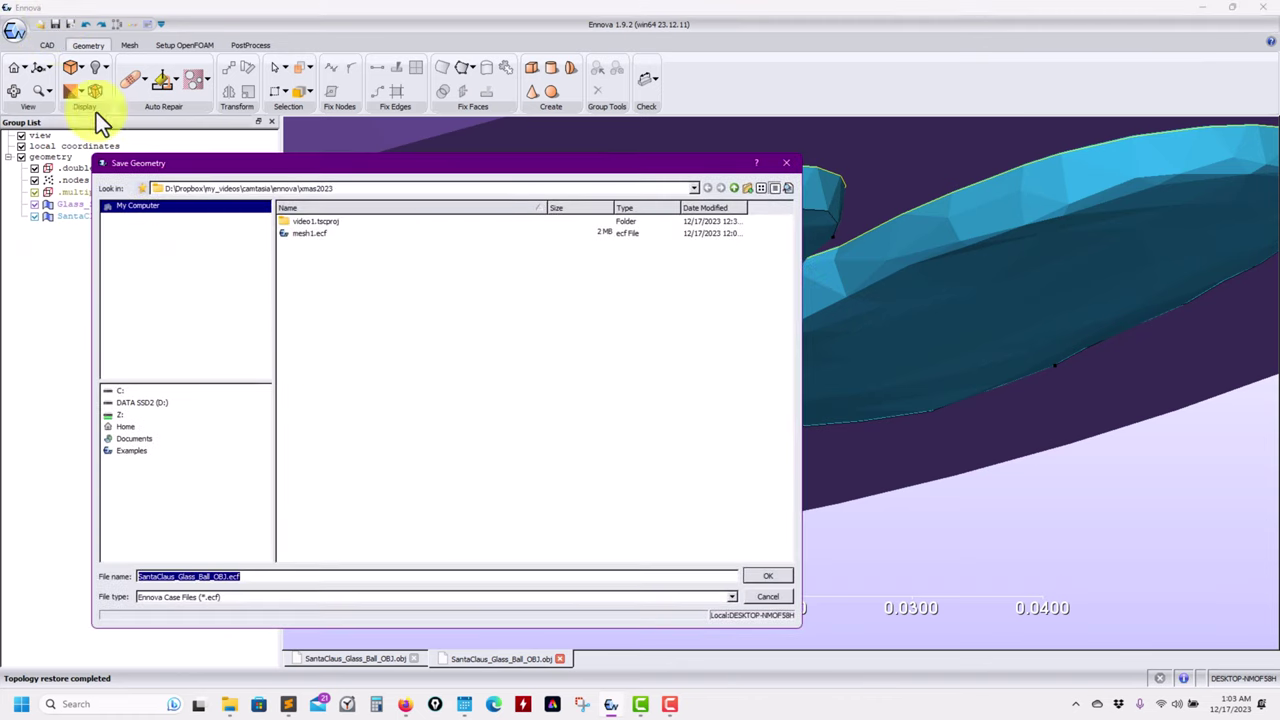
left_click(768, 576)
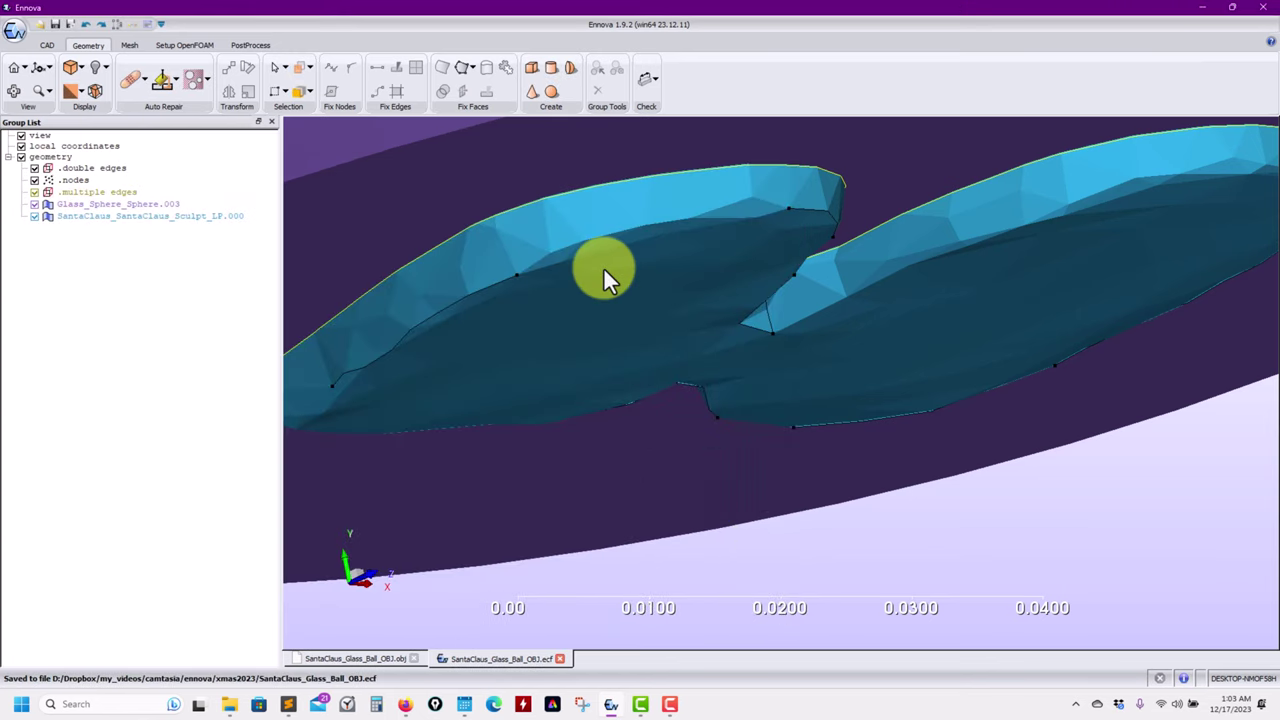
Remove the SantaClaus_SantaClaus_Sculpt_LP.000 boot surface that protrudes below the ground disc.
left_click(565, 228)
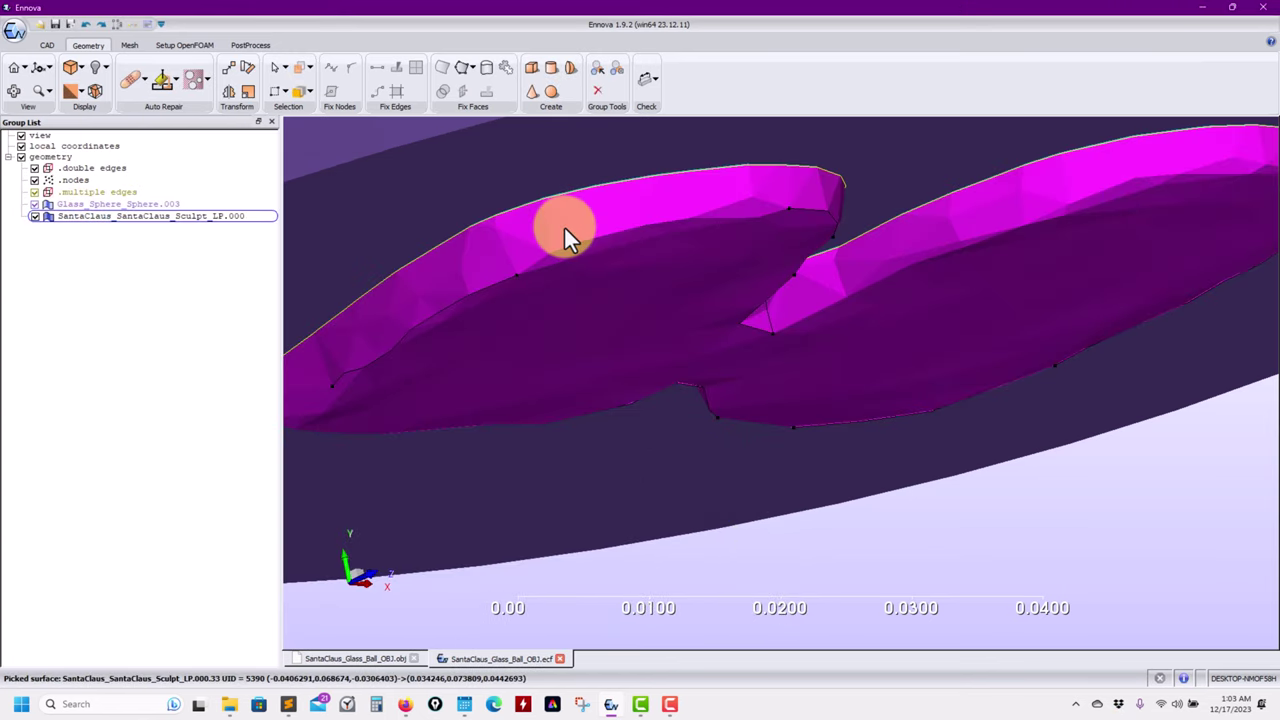
mouse_move(565, 228)
middle_mouse_down()
mouse_move(574, 200)
mouse_move(574, 244)
mouse_move(627, 162)
mouse_move(600, 466)
mouse_move(585, 238)
middle_mouse_up()
left_click(585, 228)
left_click(614, 322)
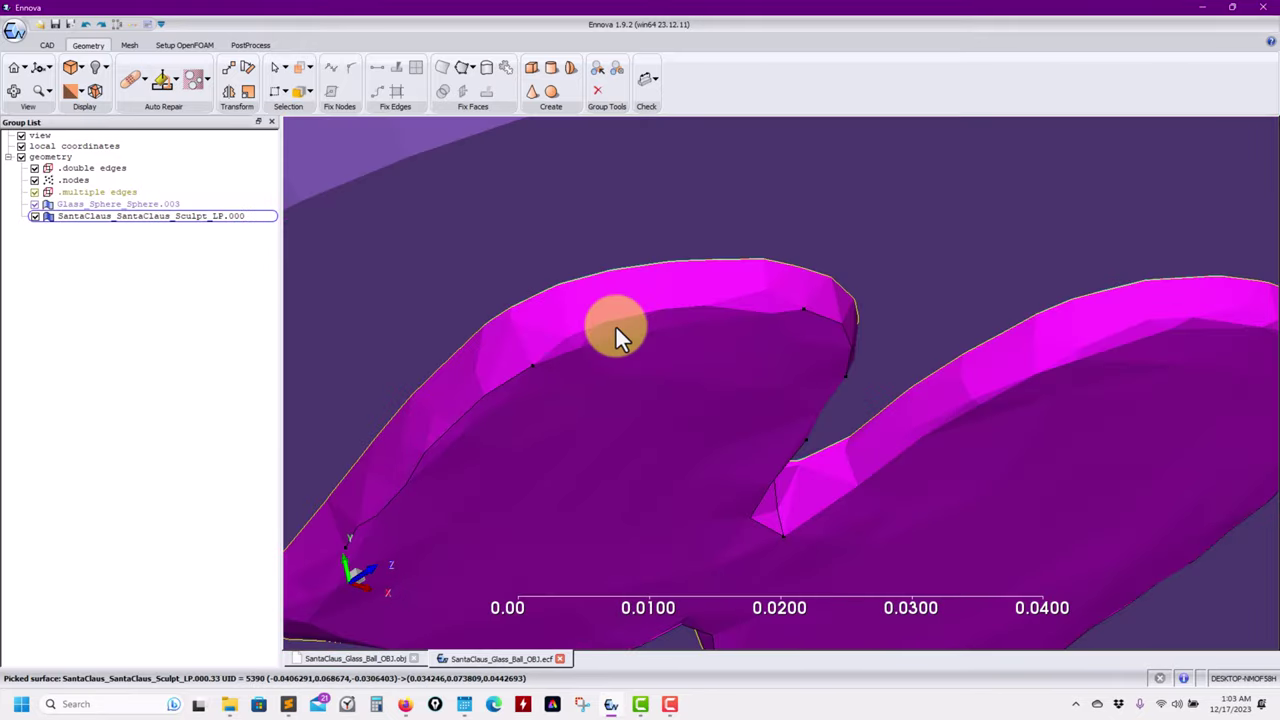
middle_click_drag(615, 330, 608, 260)
right_click(608, 258)
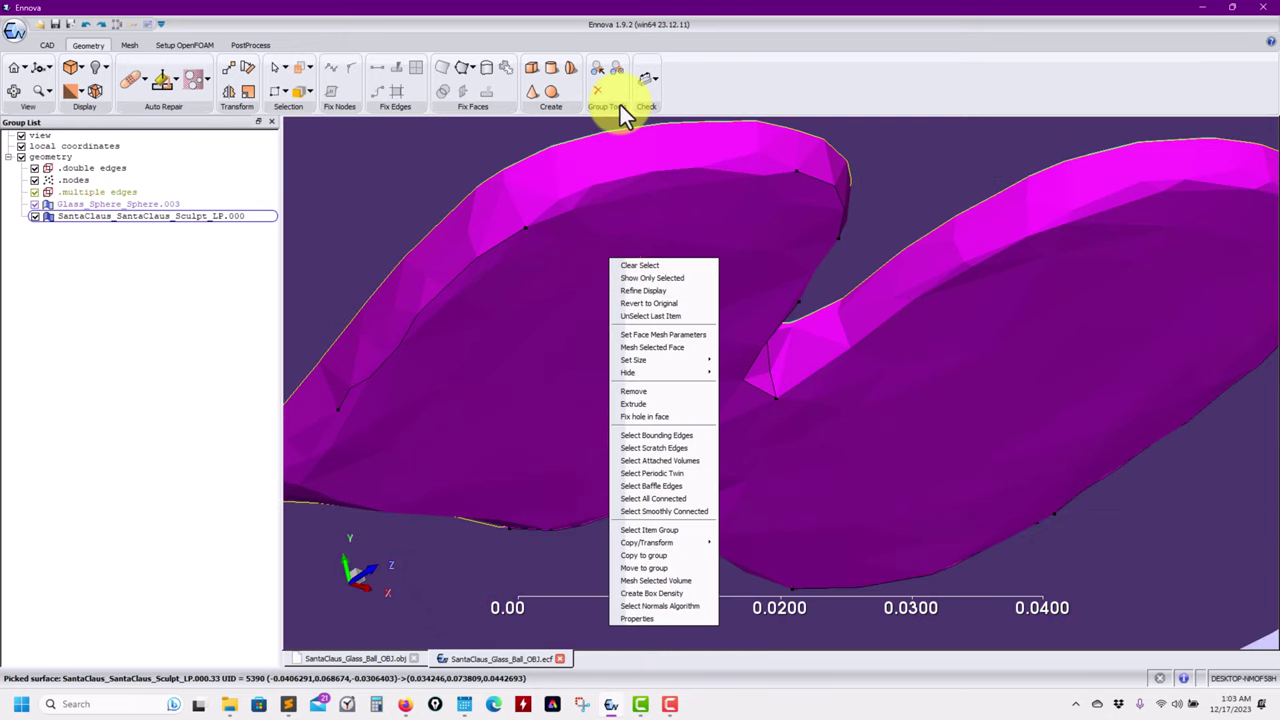
left_click(644, 390)
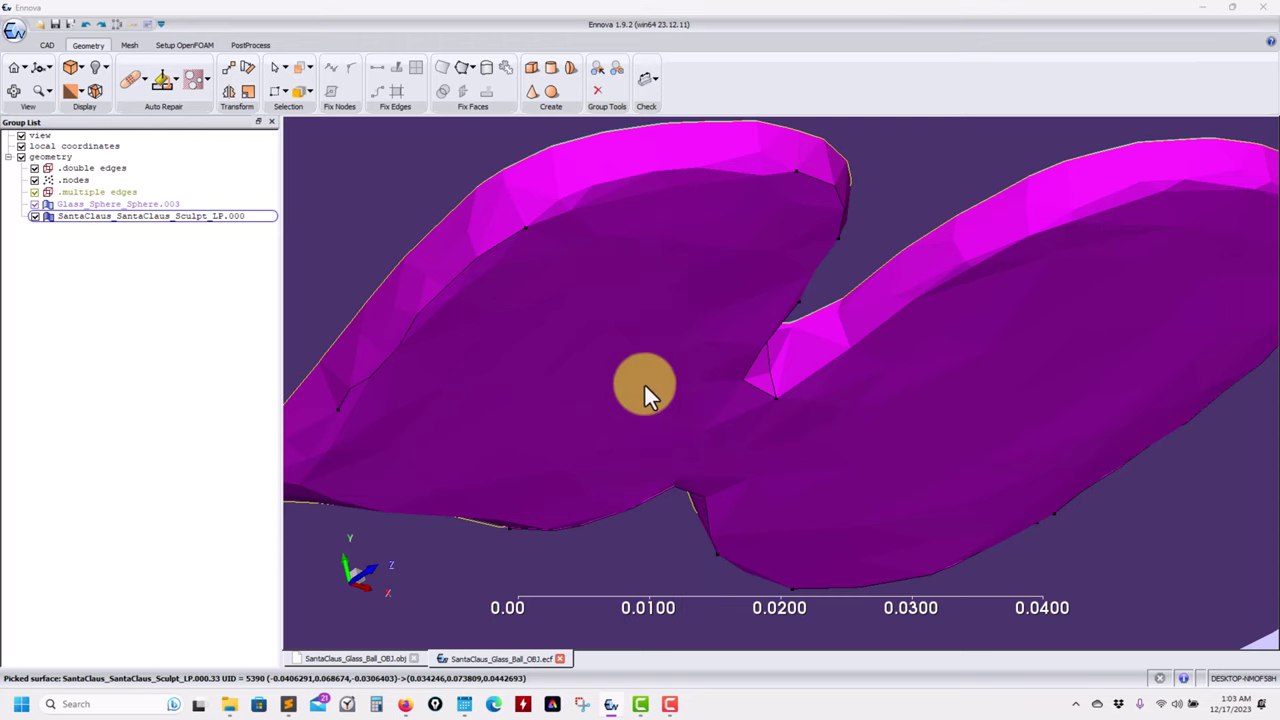
left_click(371, 147)
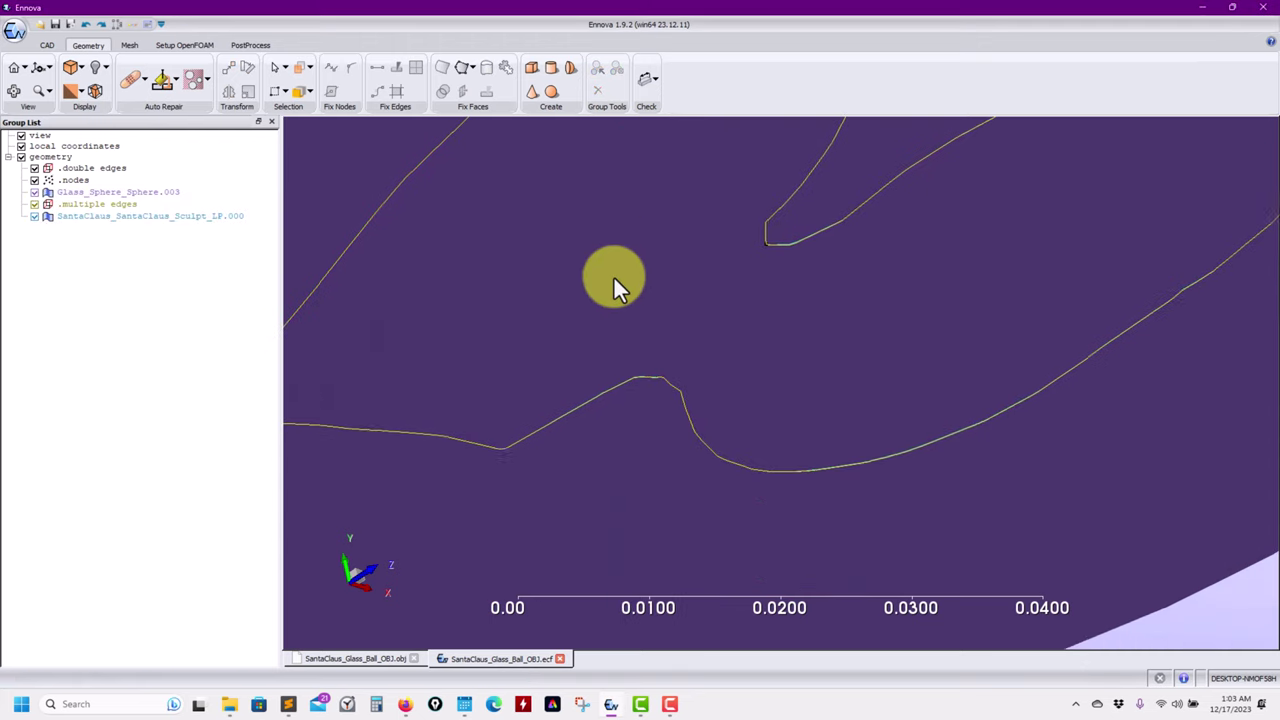
scroll(610, 278, "up", 2)
scroll(608, 440, "down", 1)
scroll(602, 366, "up", 2)
scroll(653, 351, "down", 4)
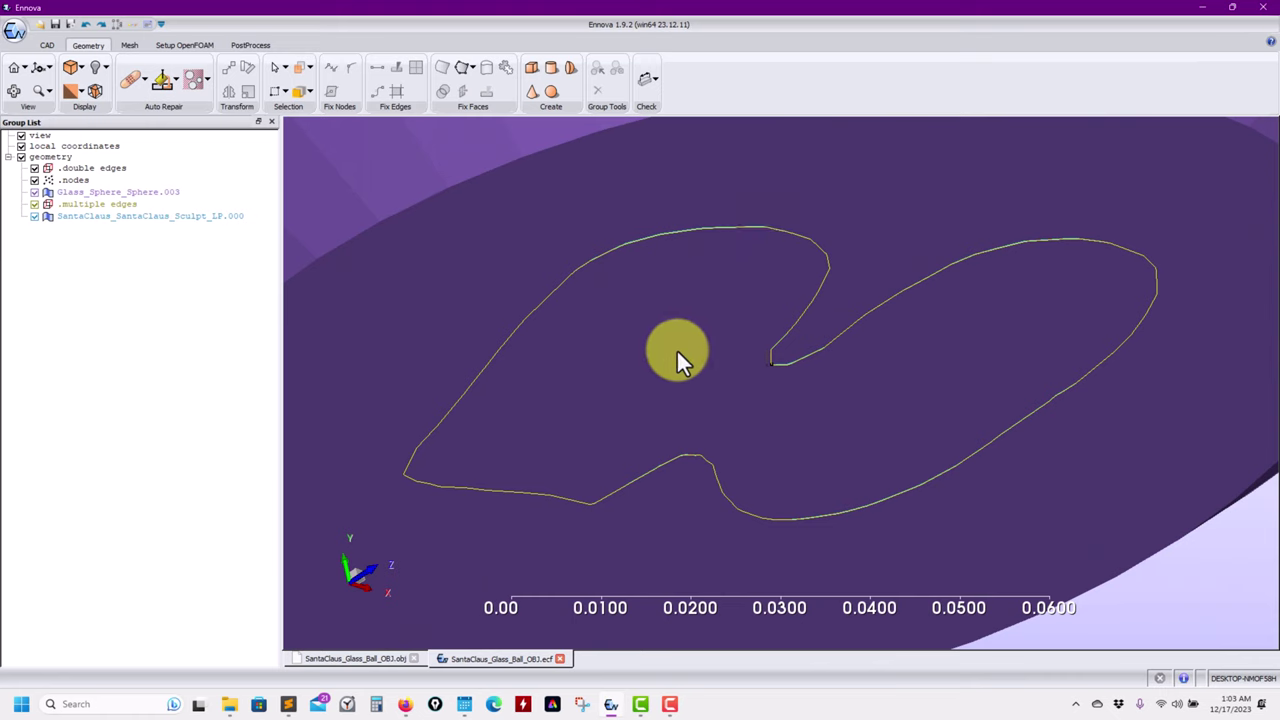
Remove the ground disc surface enclosed by the boot outlines, including its neighborhood elements.
left_click(677, 352)
right_click(677, 361)
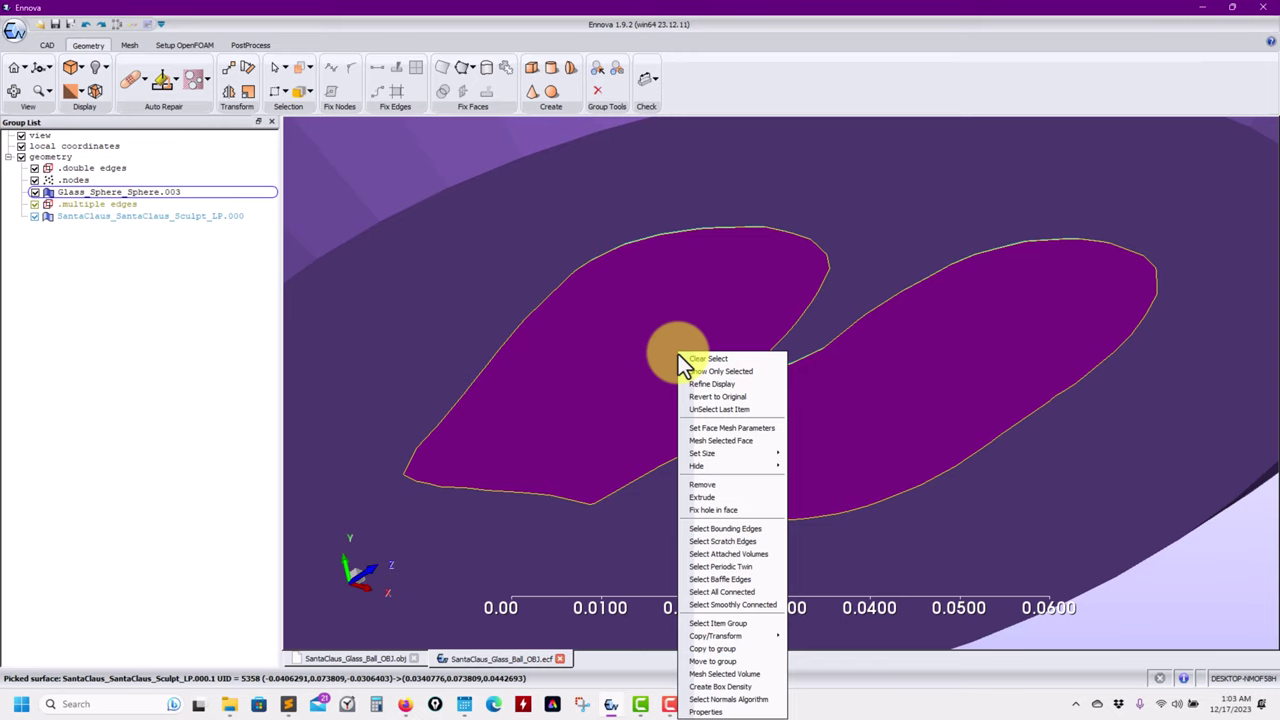
left_click(710, 484)
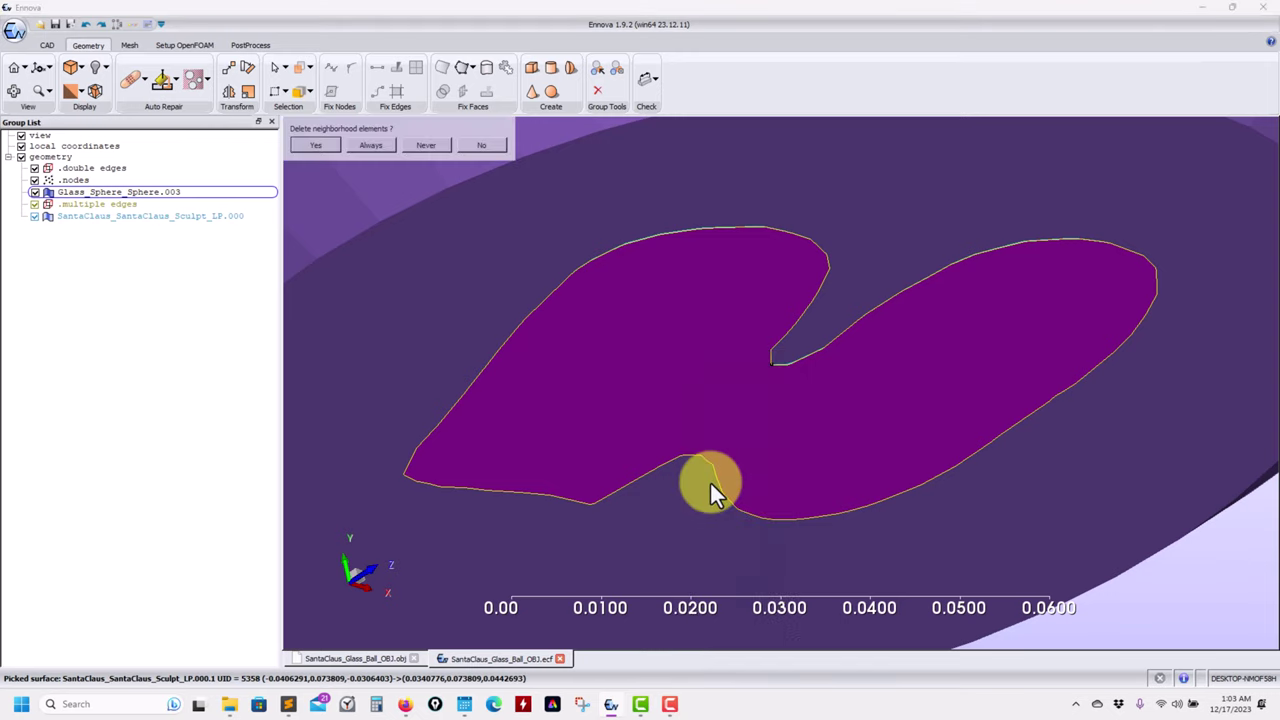
left_click(318, 145)
left_click_drag(631, 323, 610, 370)
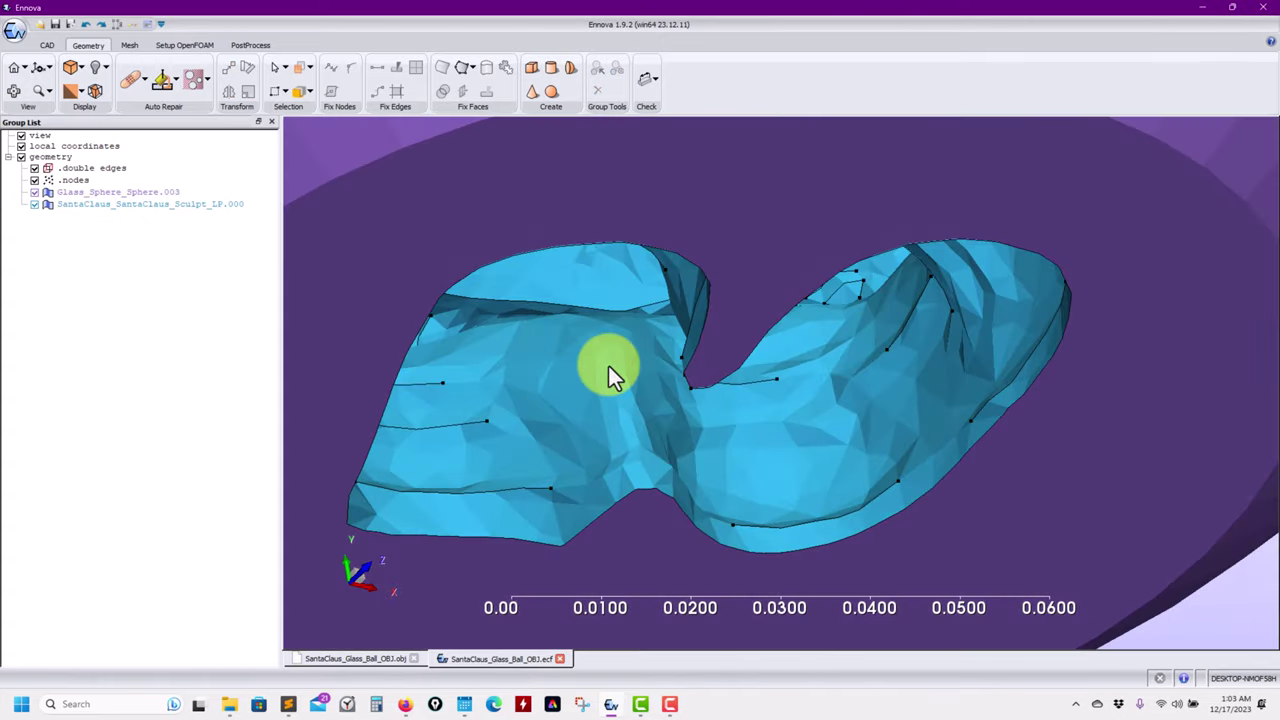
Compare the opened boot area with the boots in SantaClaus_Glass_Ball_OBJ.obj and examine the junction between the boots.
left_click(348, 658)
left_click(697, 236)
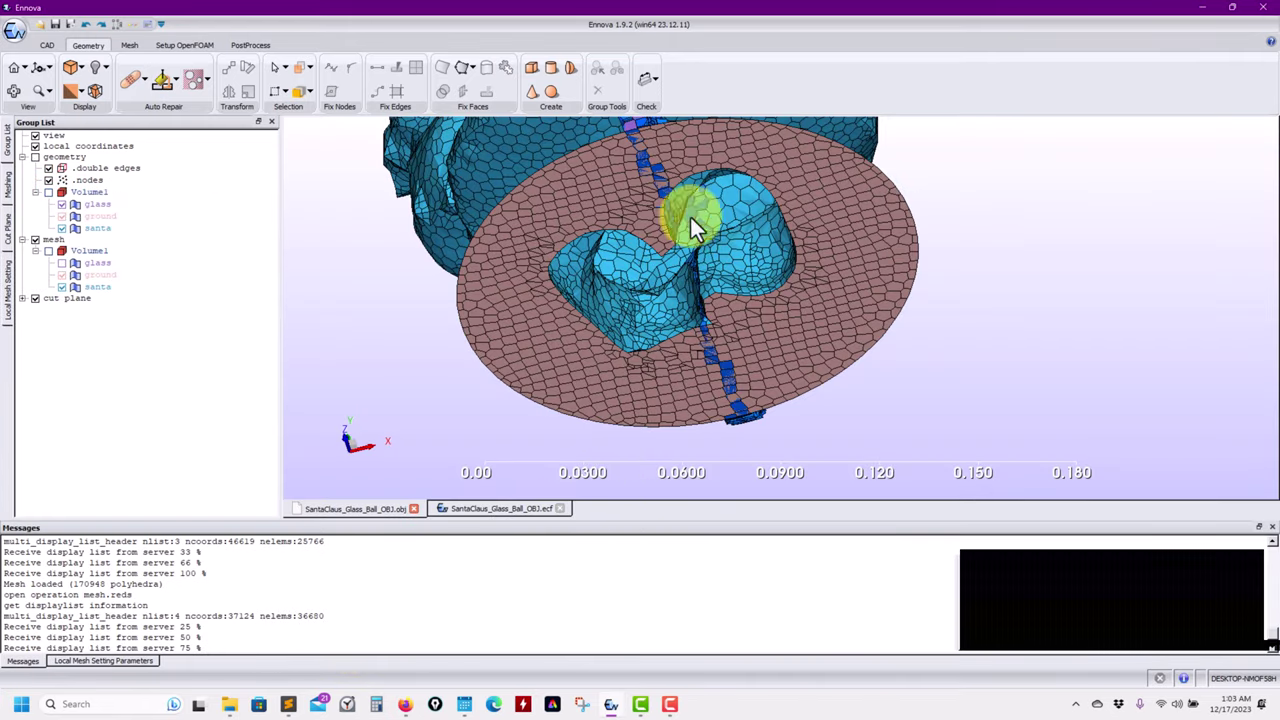
left_click(468, 195)
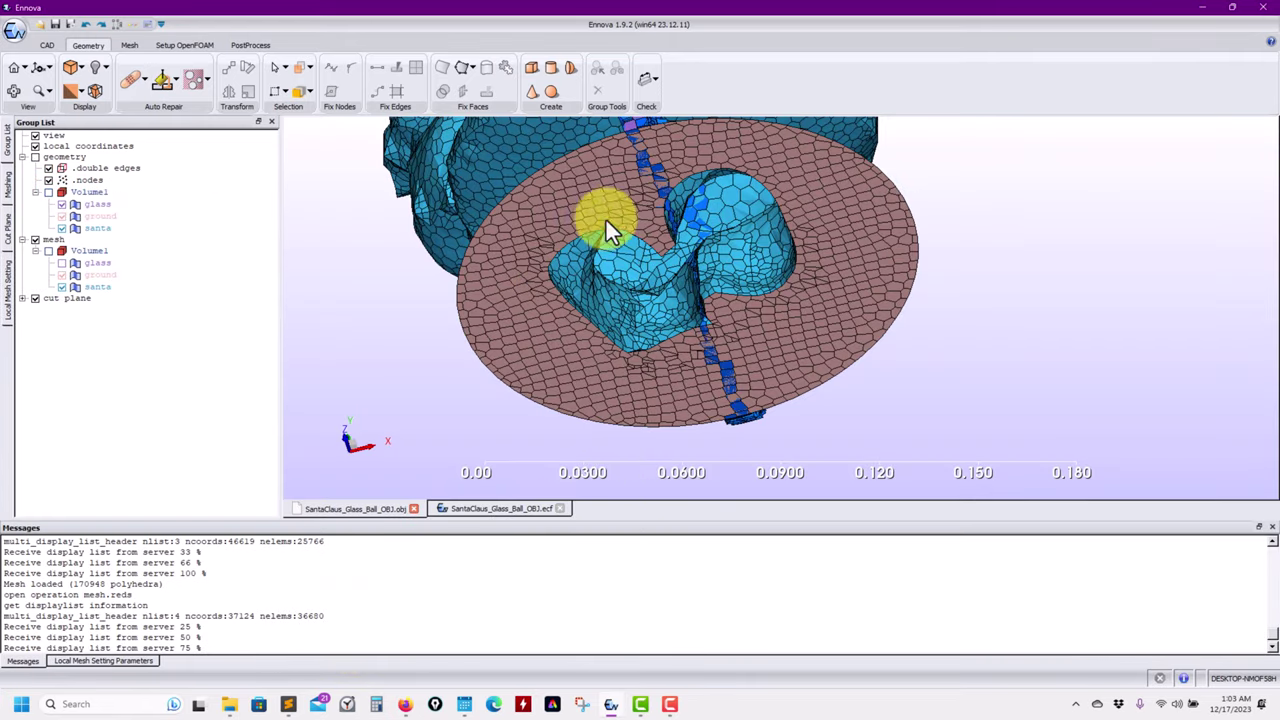
left_click(470, 509)
scroll(593, 422, "up", 5)
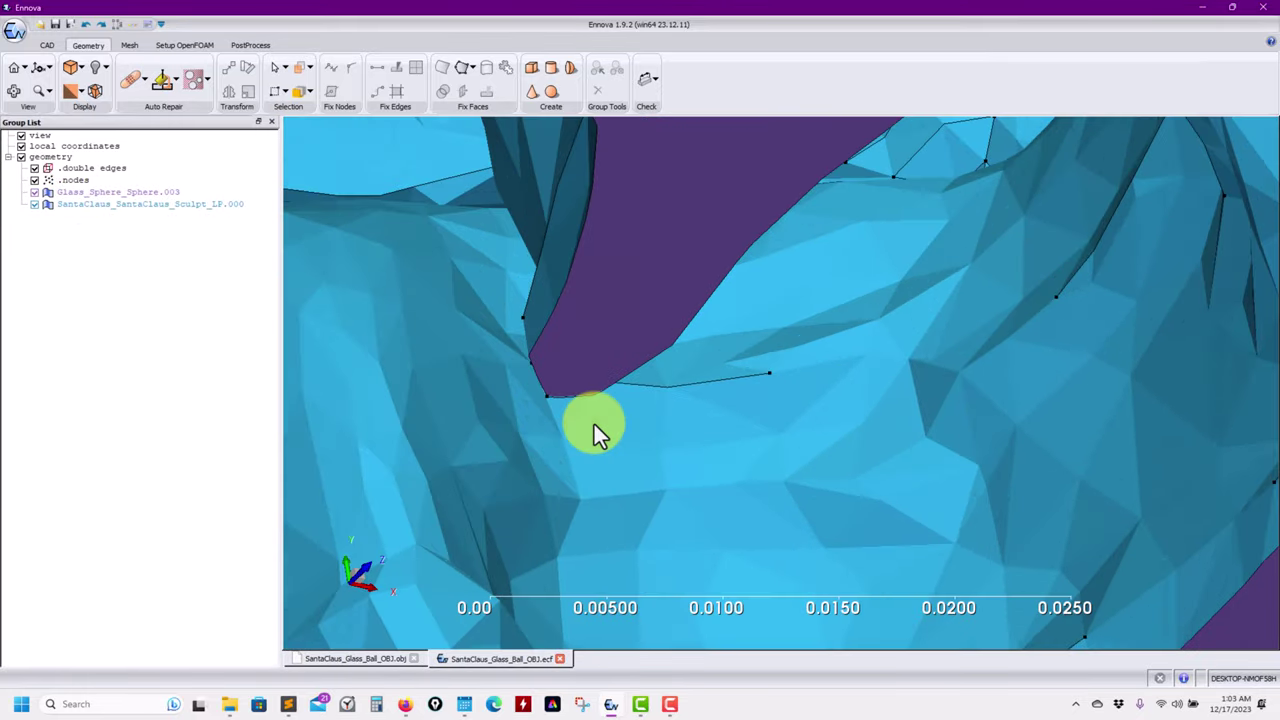
scroll(594, 424, "down", 6)
left_click_drag(594, 426, 534, 367)
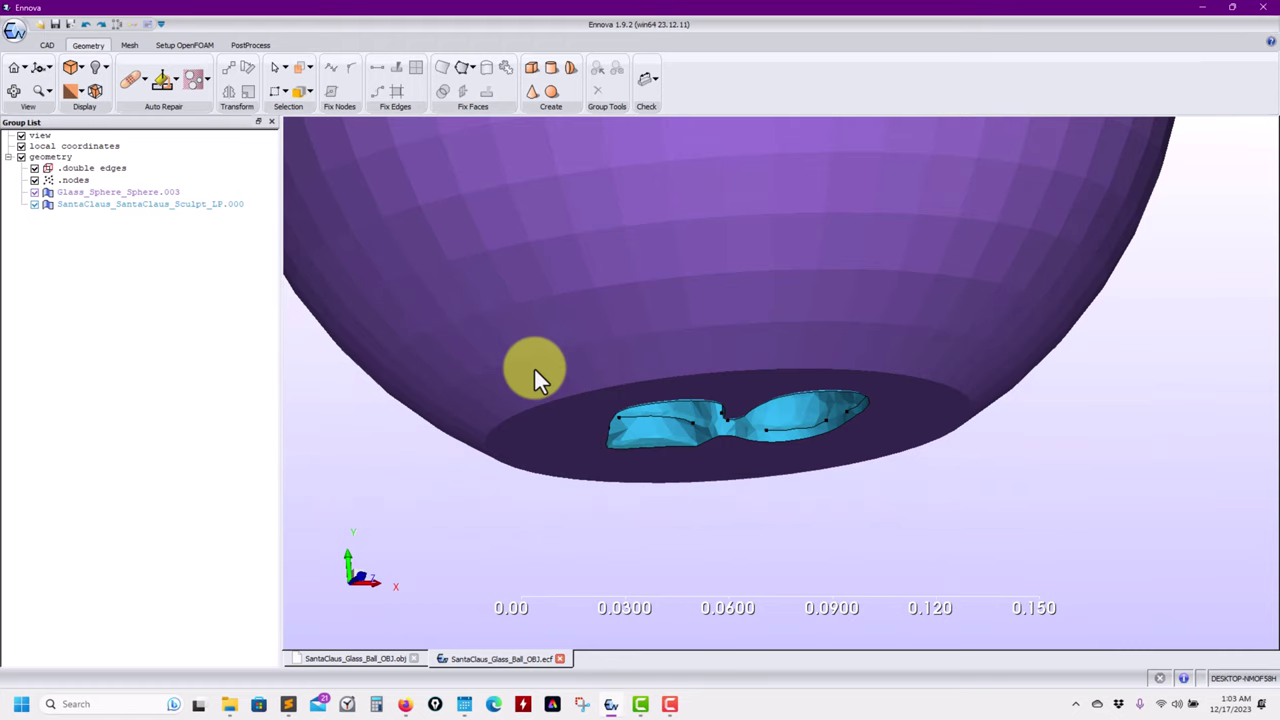
Hide the Glass_Sphere_Sphere.003 geometry to examine the Santa figure, and show the sphere again.
left_click(35, 192)
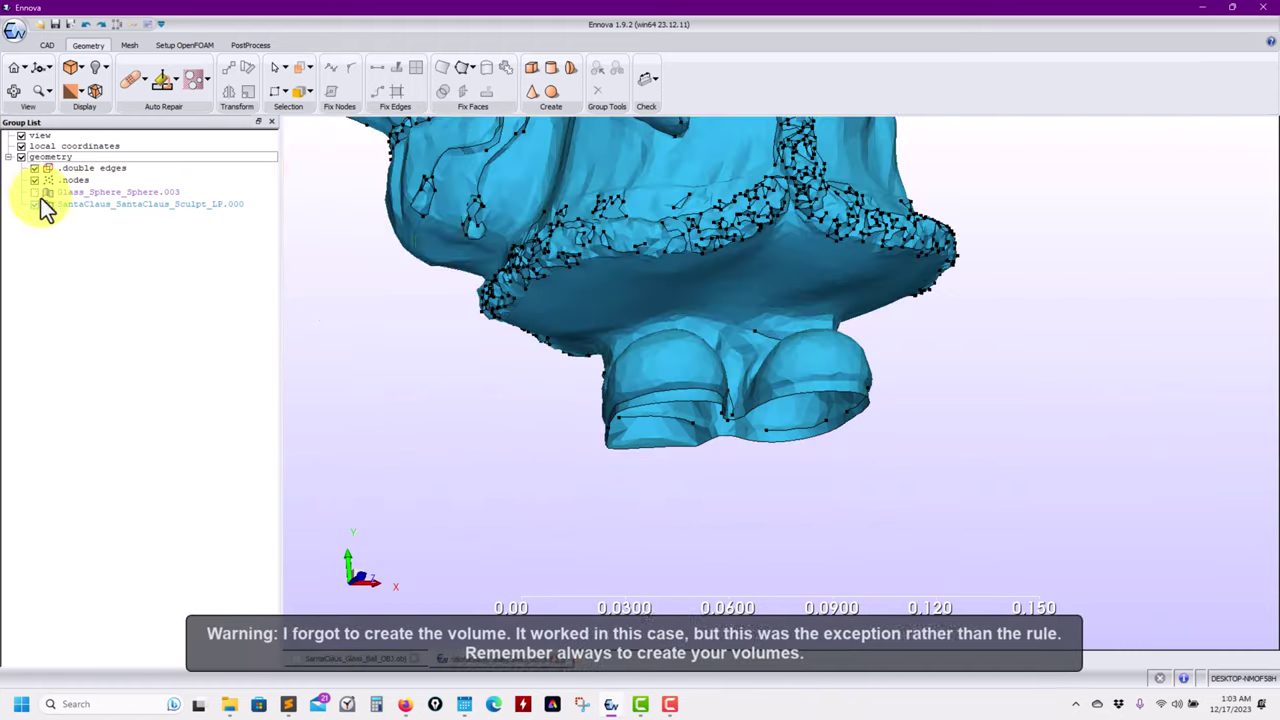
scroll(636, 319, "up", 3)
left_click_drag(636, 319, 112, 254)
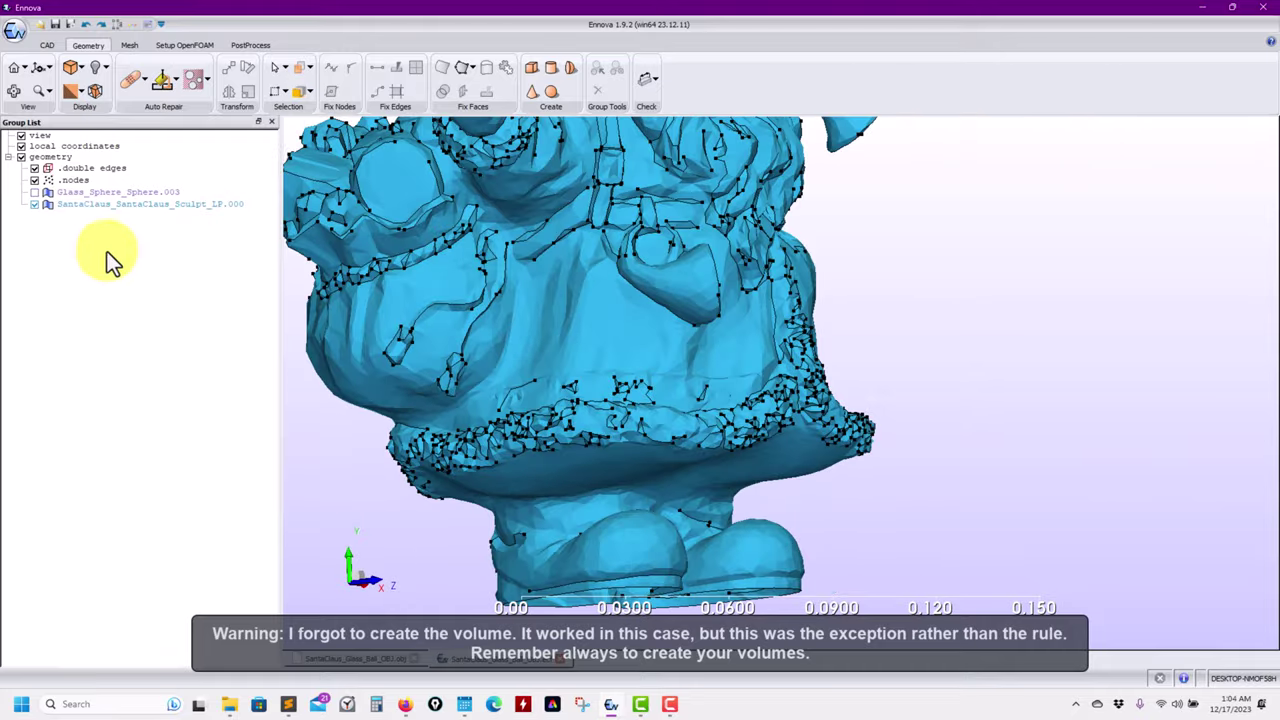
left_click(36, 193)
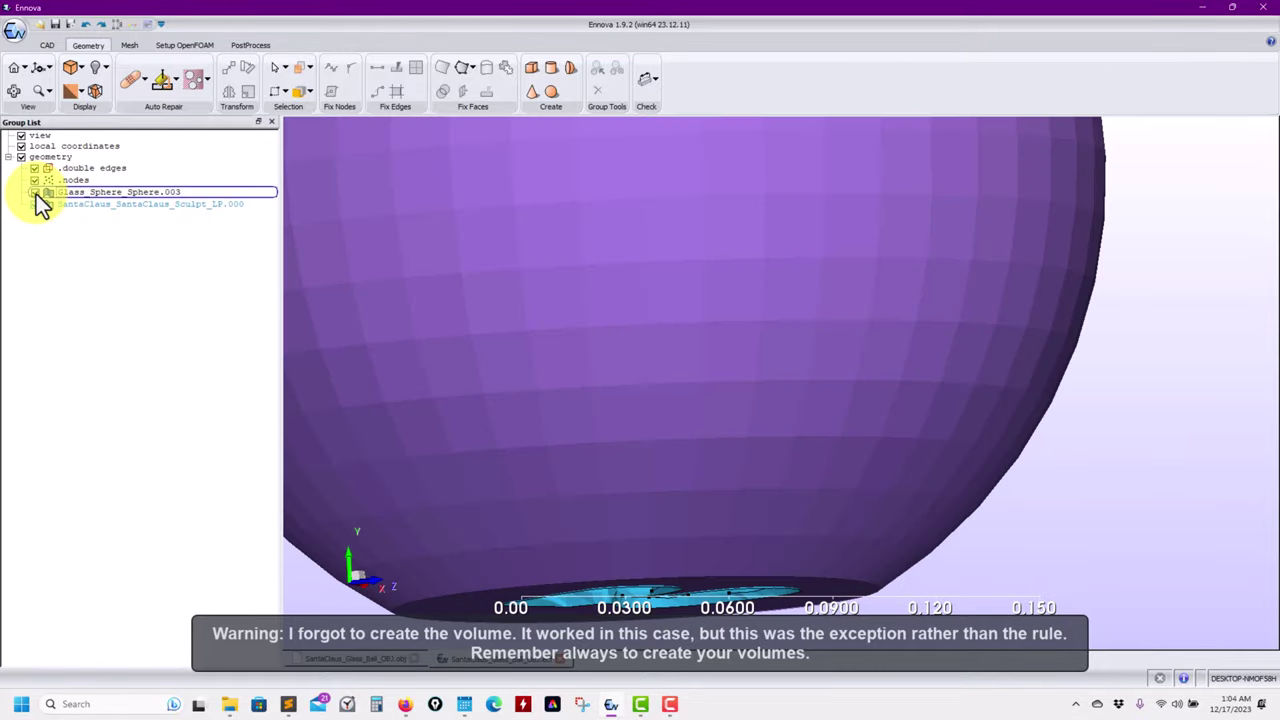
Try to create feature edges on the Glass_Sphere_Sphere.003 group with a sharp edge angle of 45.0.
left_click(130, 46)
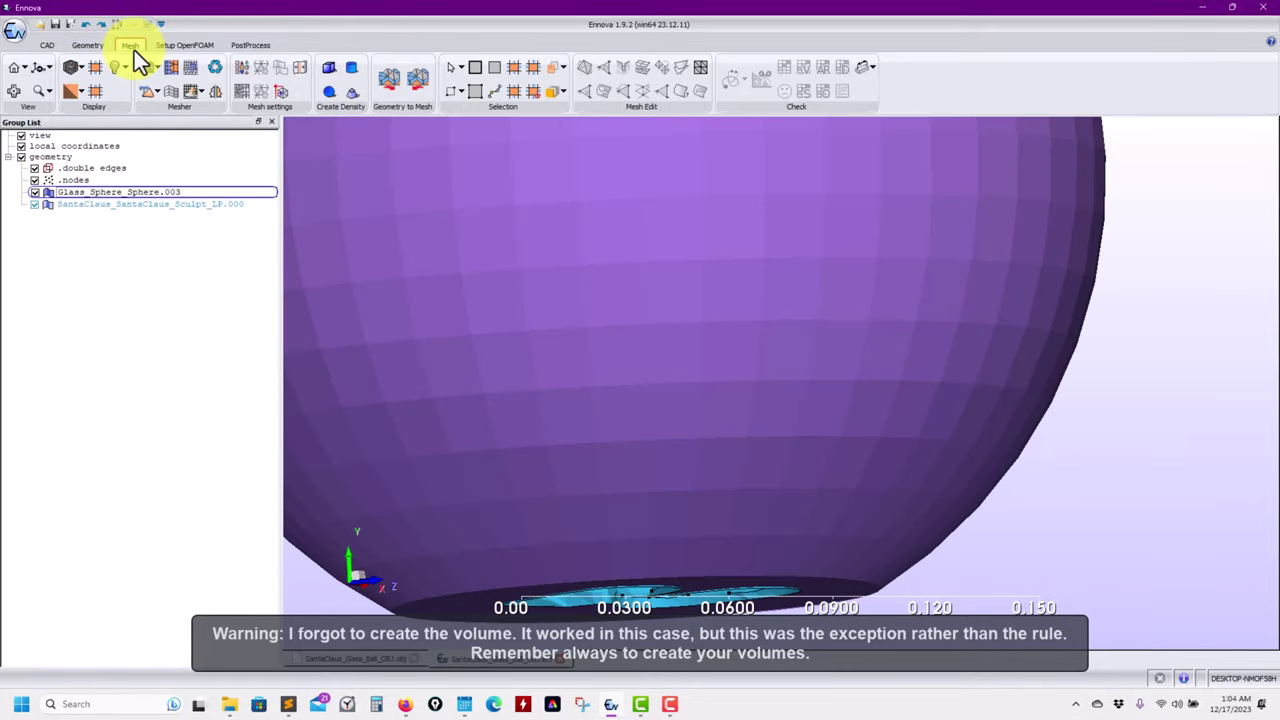
left_click(88, 46)
middle_click_drag(485, 233, 650, 334)
left_click(652, 548)
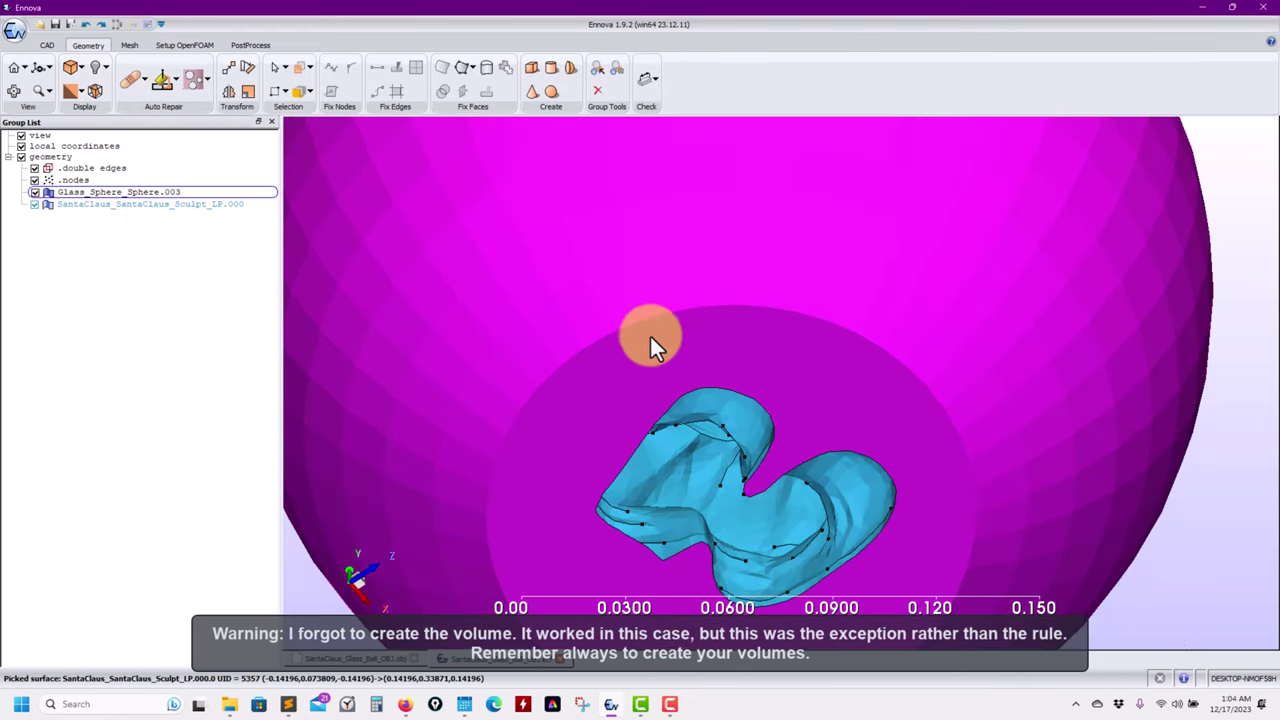
right_click(176, 192)
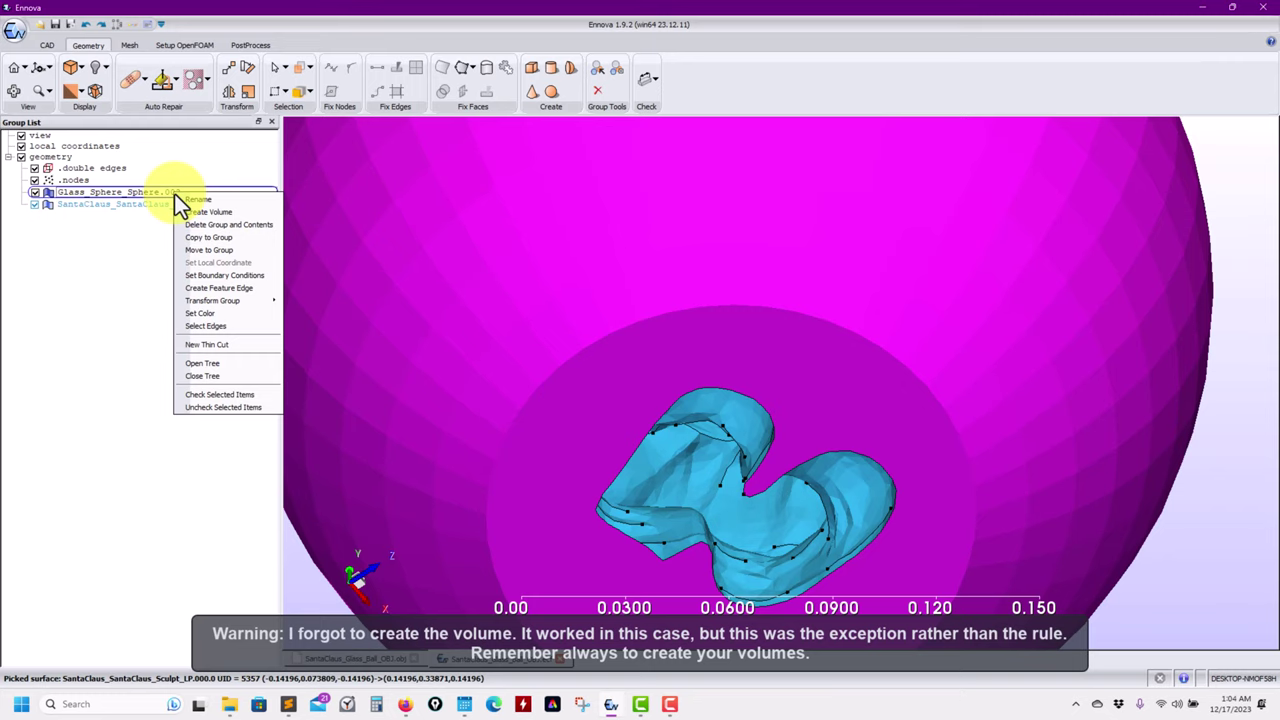
left_click(615, 385)
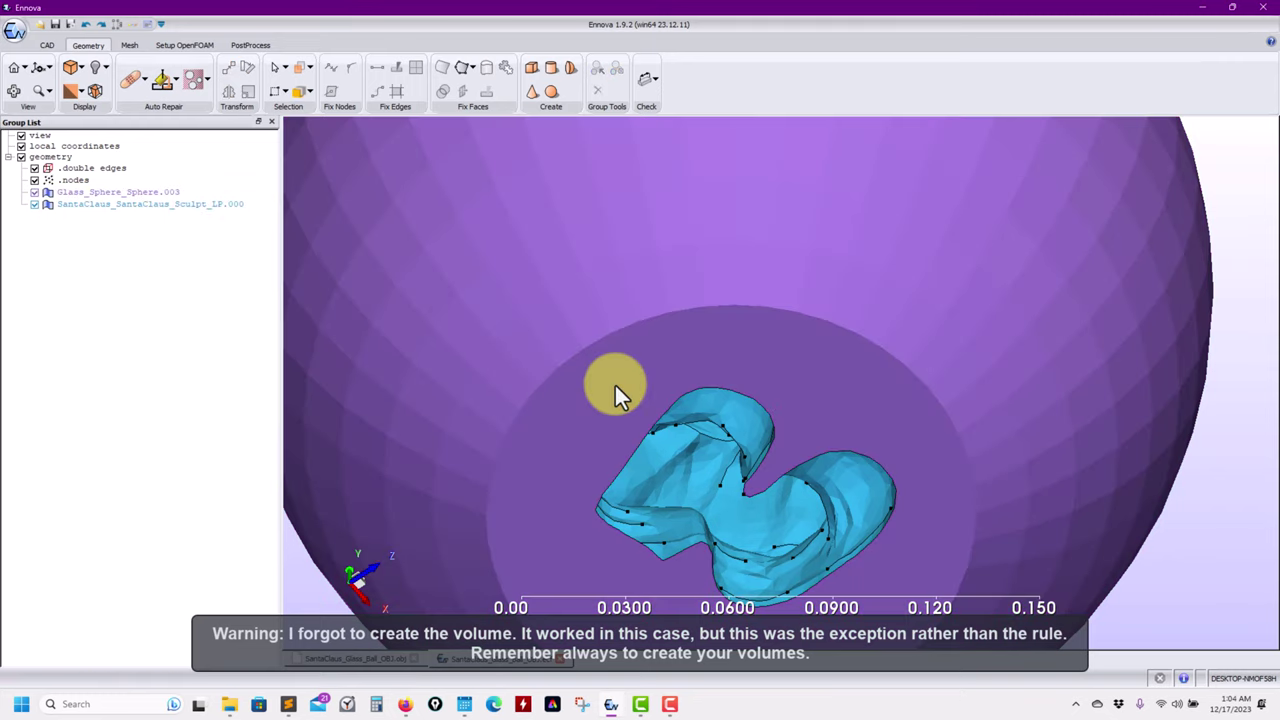
right_click(136, 202)
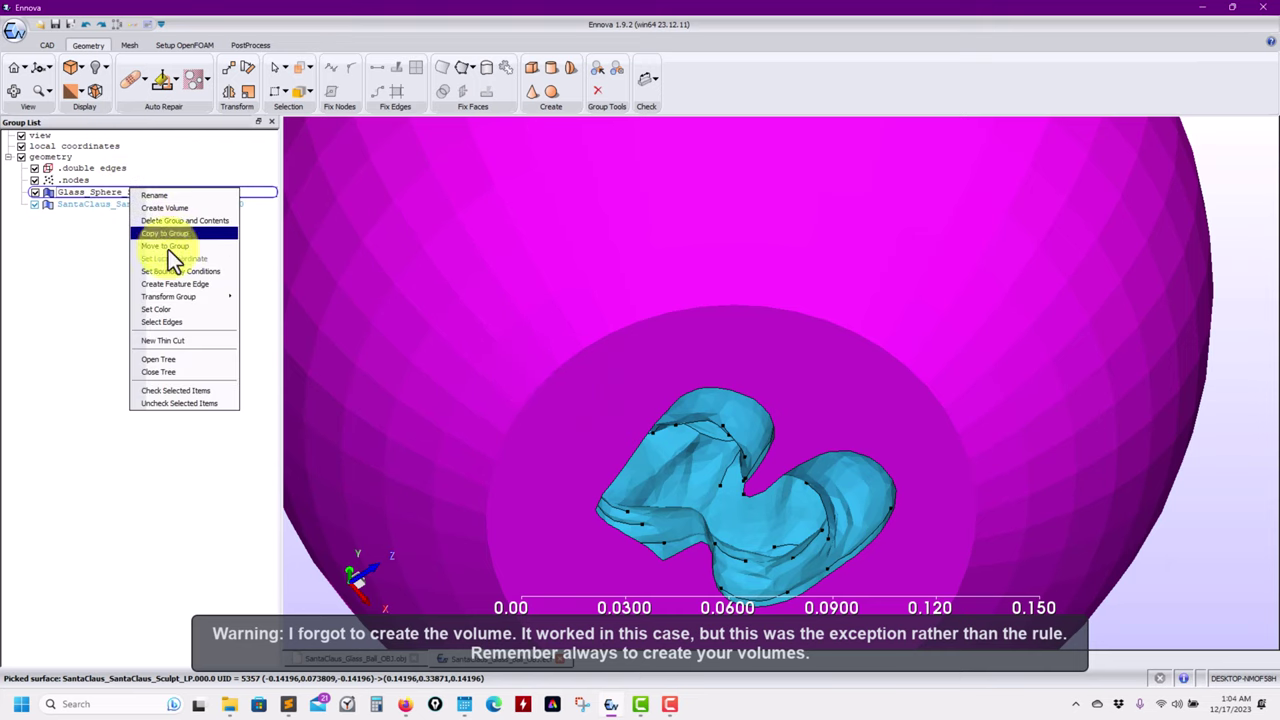
left_click(183, 285)
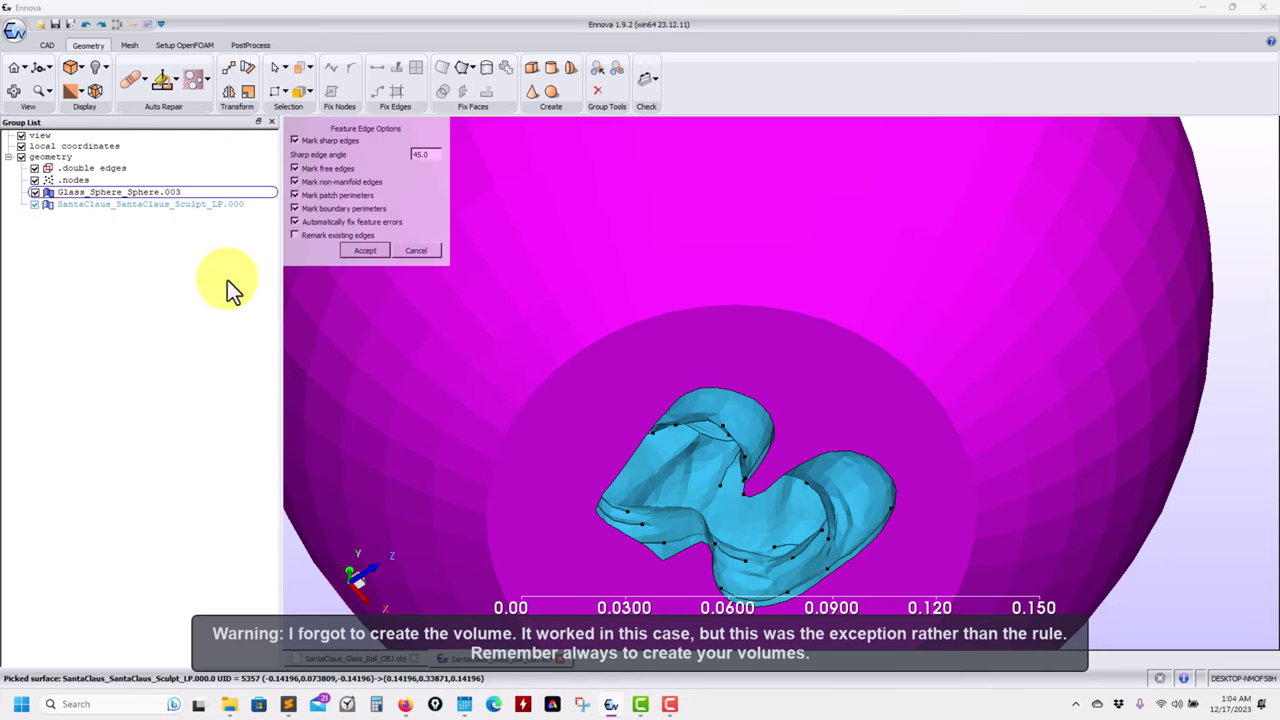
left_click(362, 250)
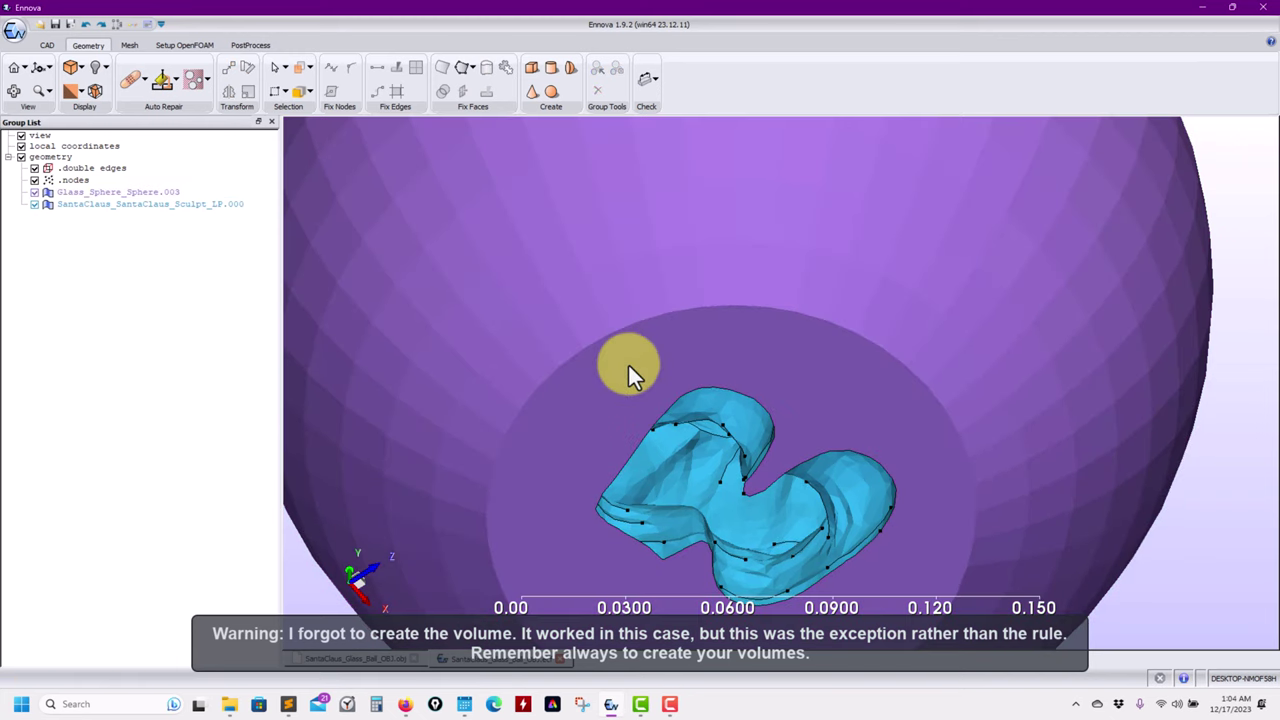
Create feature edges on Glass_Sphere_Sphere.003 again to split off the ground disc, and select the disc surface.
left_click(632, 373)
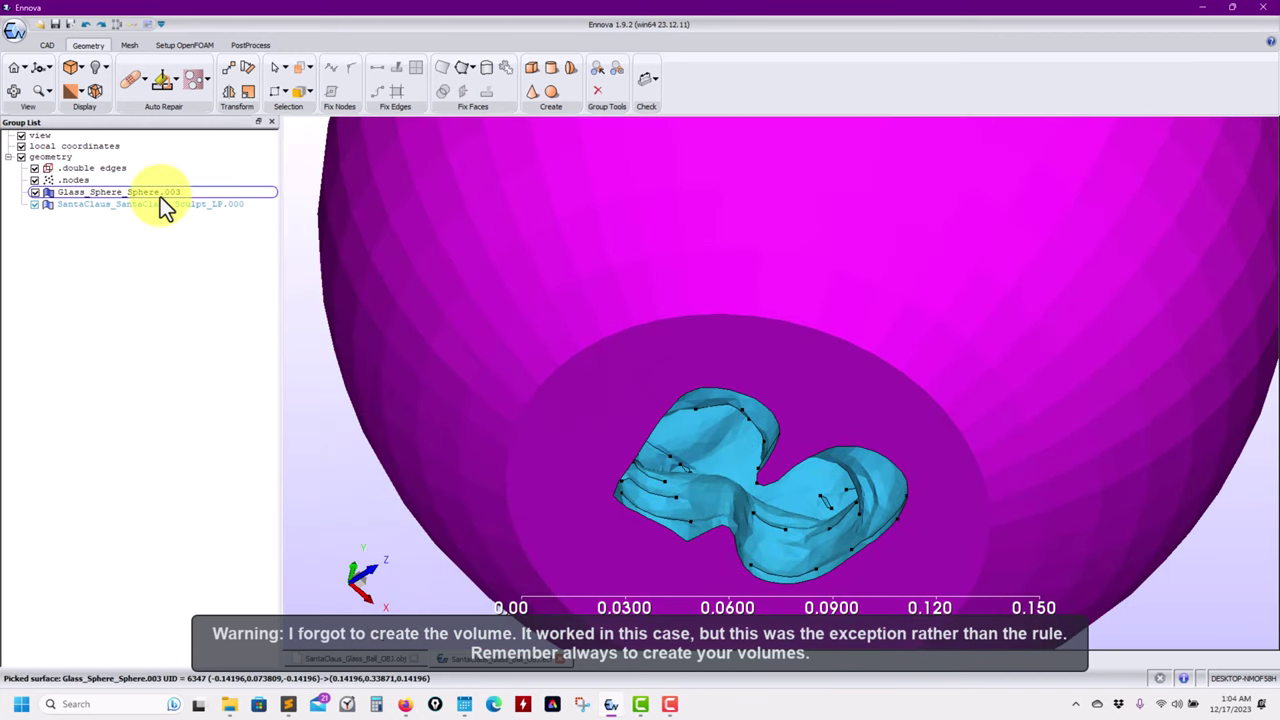
right_click(160, 197)
left_click(220, 293)
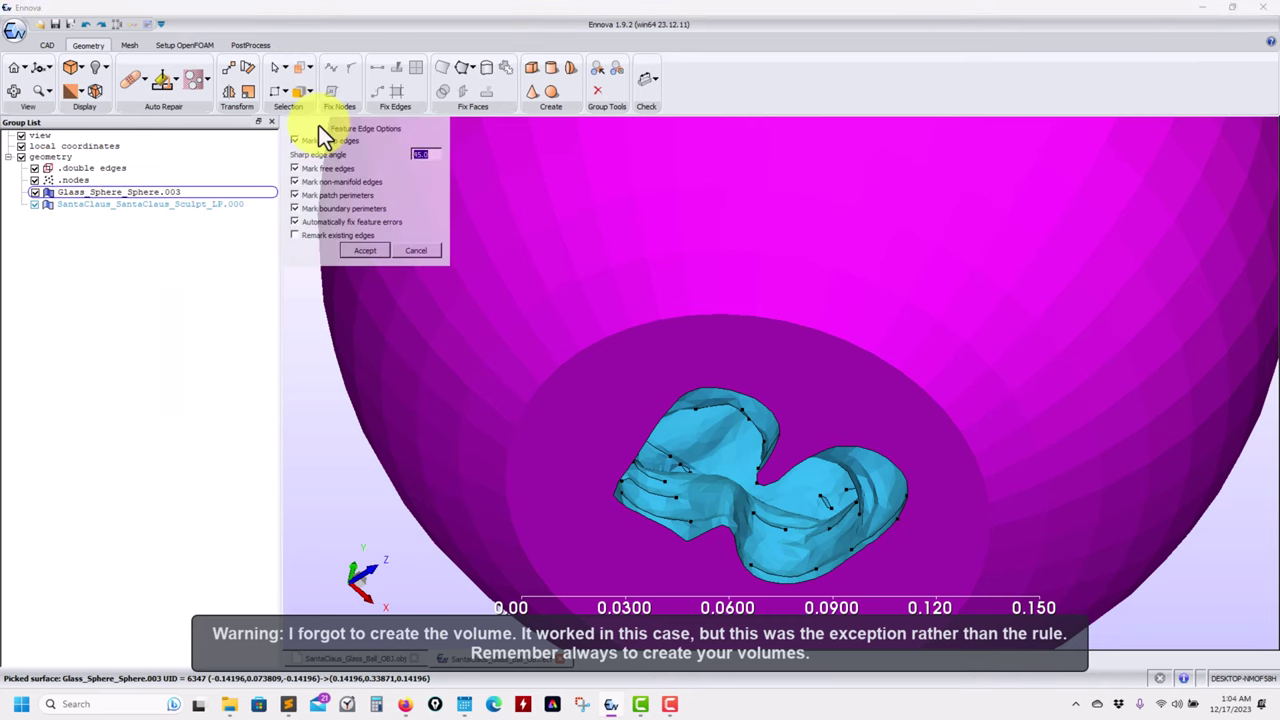
key("Escape")
left_click(578, 388)
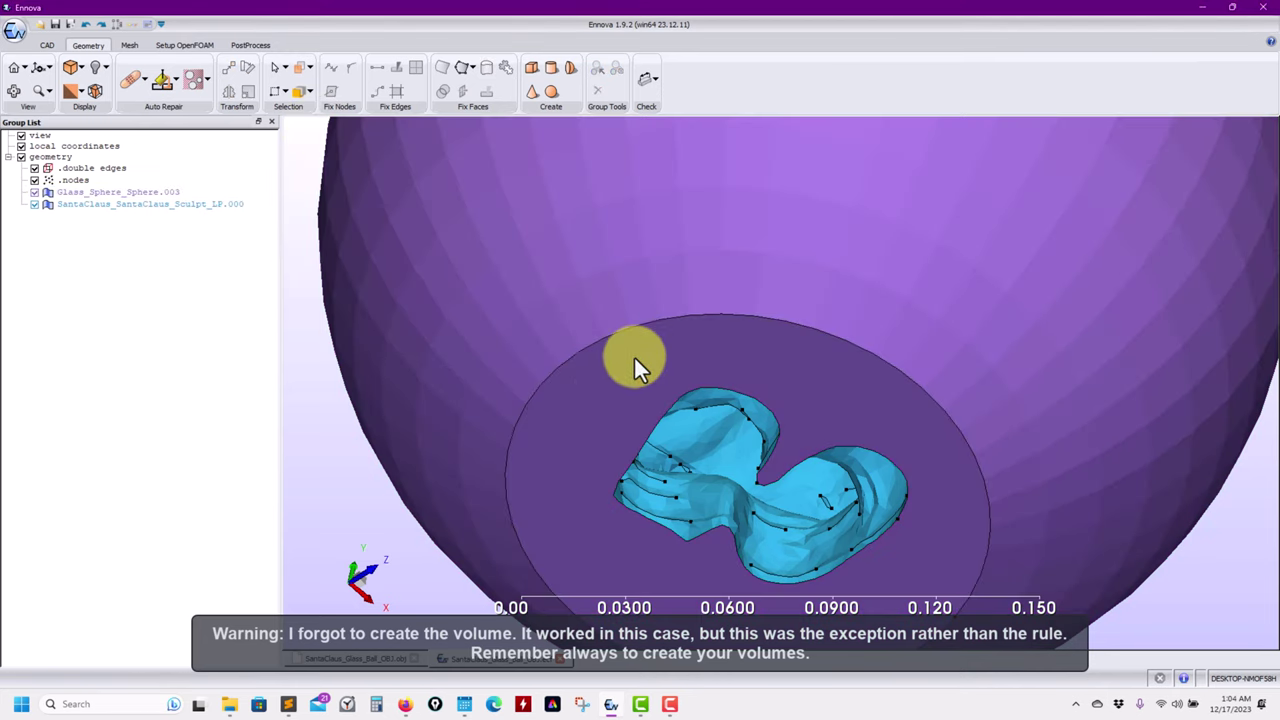
middle_click_drag(640, 368, 749, 246)
left_click(749, 246)
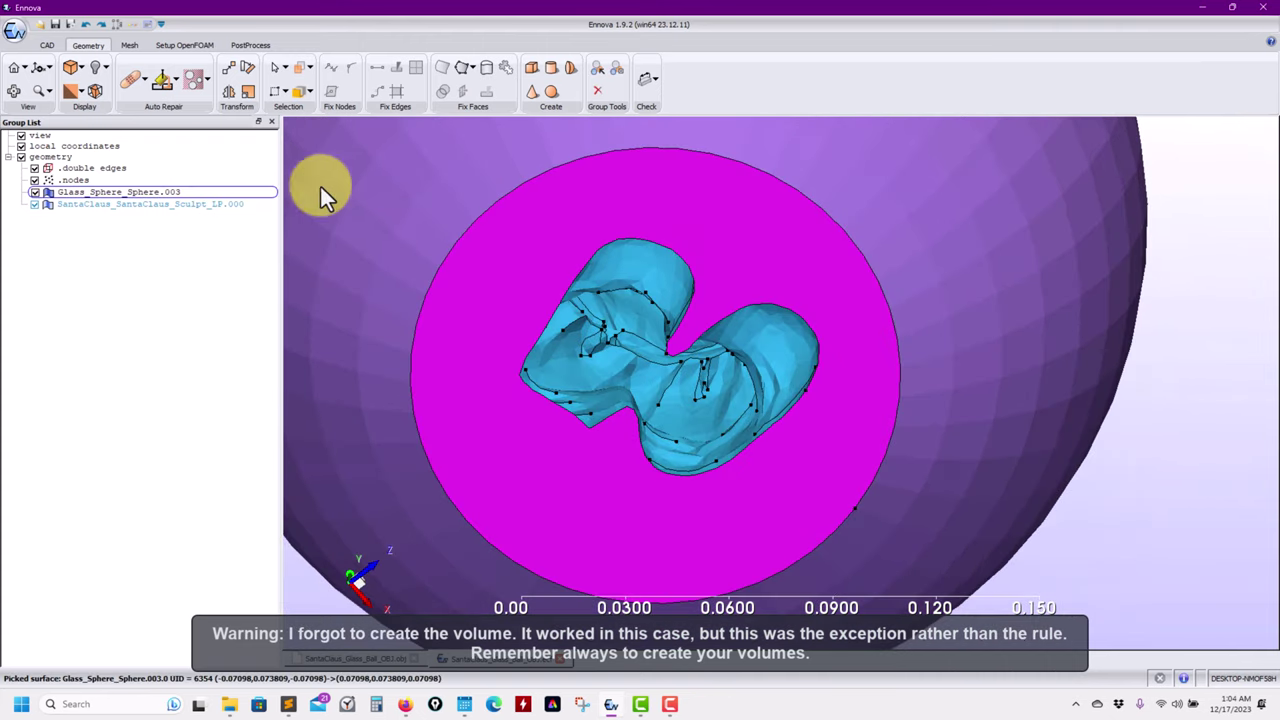
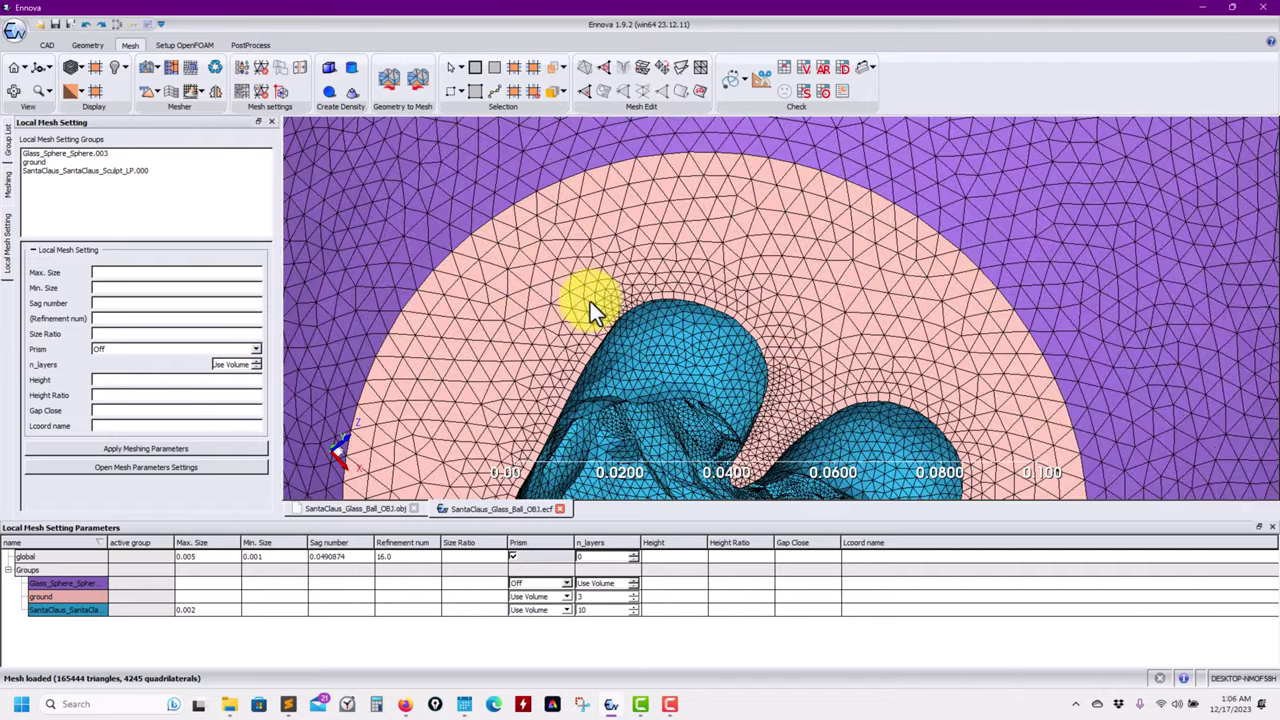
Examine the surface mesh of the ground disc and the boots, especially the refinement where they meet.
left_click_drag(489, 327, 540, 253)
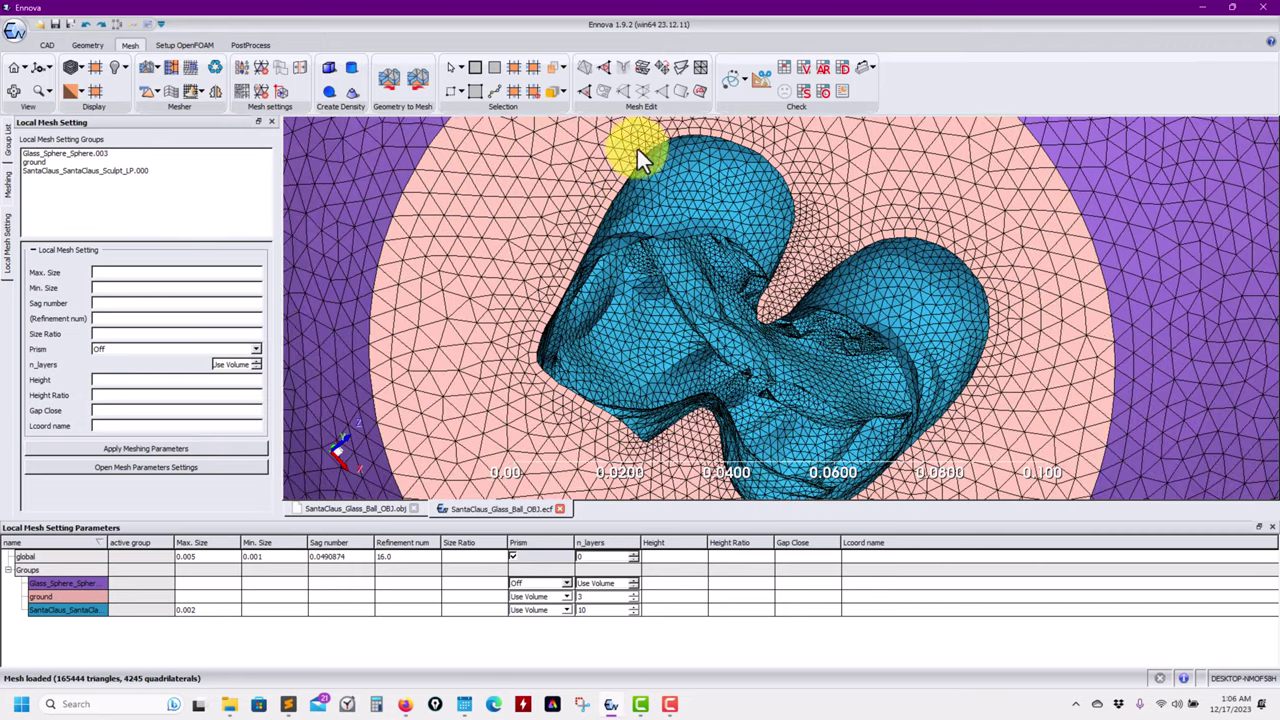
left_click_drag(541, 392, 601, 405)
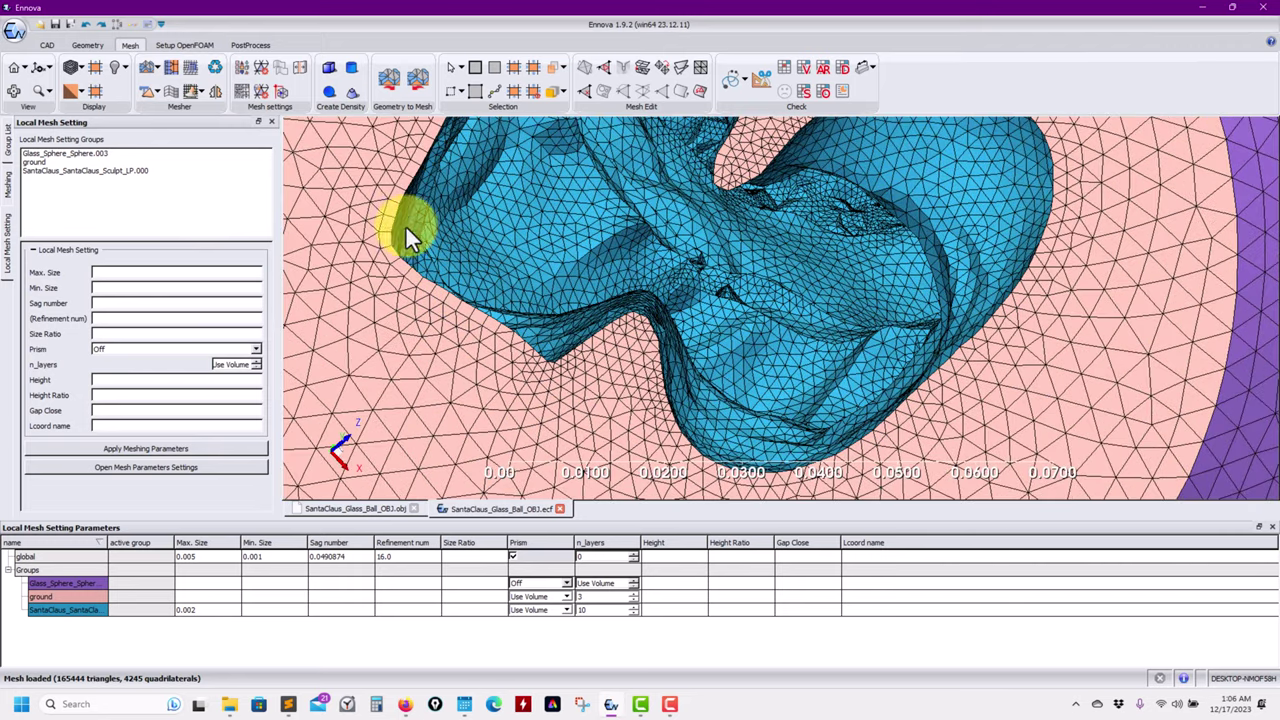
left_click_drag(396, 199, 554, 306)
scroll(557, 305, "down", 5)
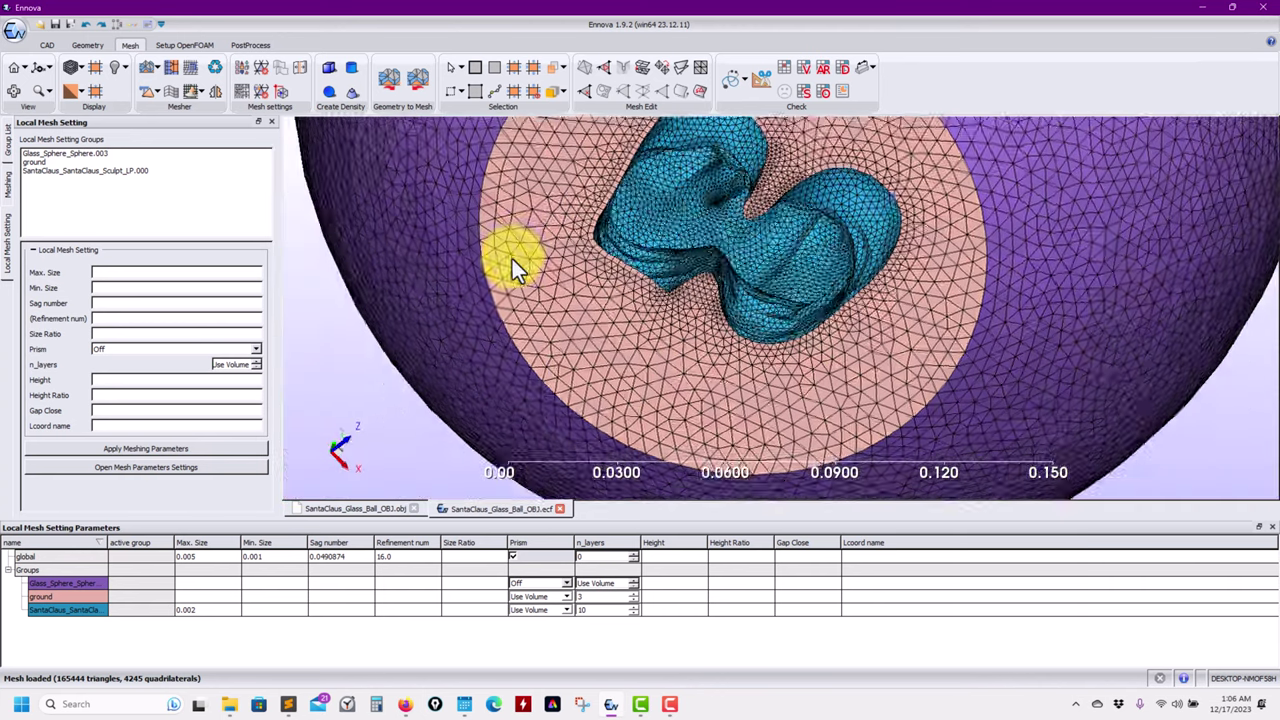
left_click_drag(512, 262, 624, 222)
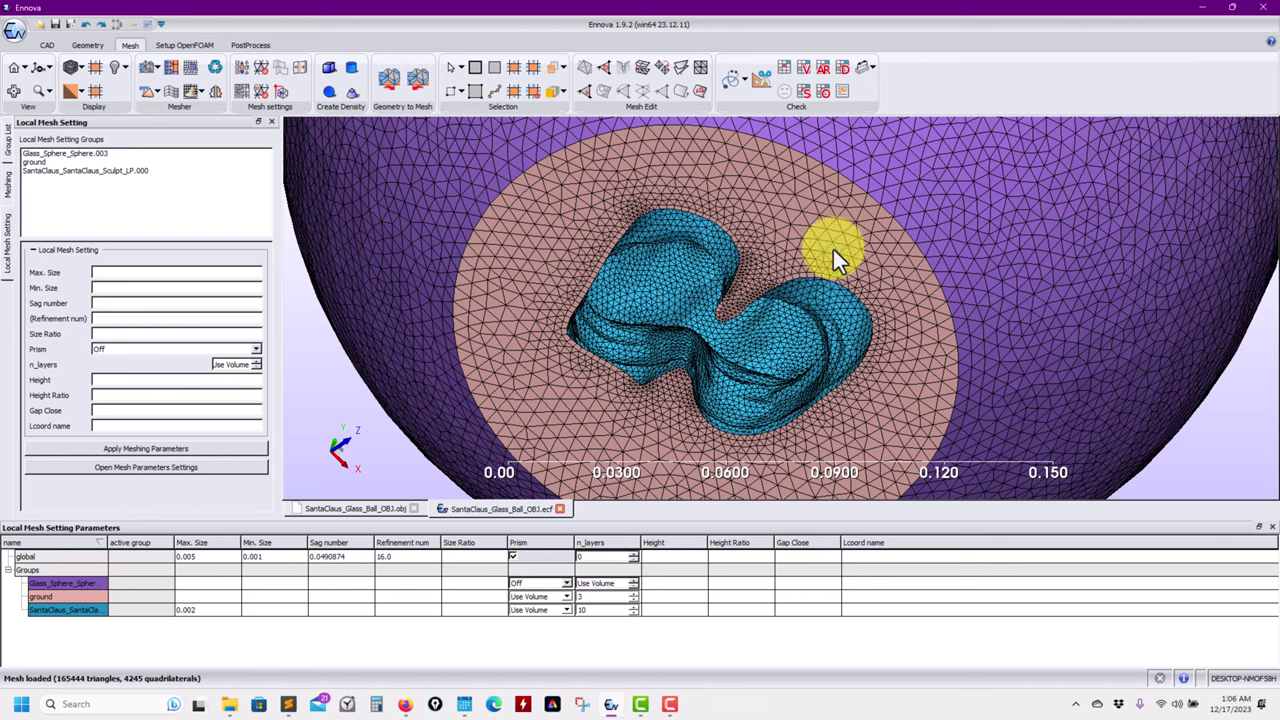
left_click_drag(840, 326, 690, 326)
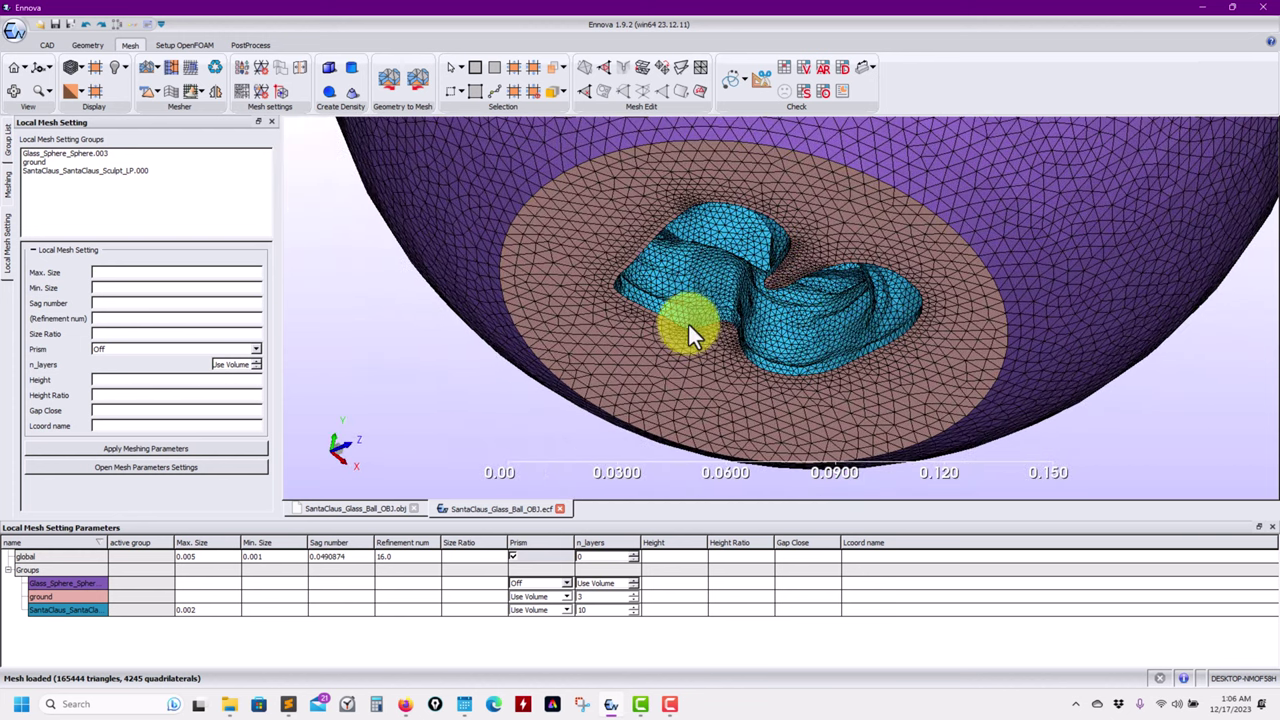
left_click_drag(331, 267, 477, 268)
Hide the Glass_Sphere_Sphere.003 mesh and examine the surface mesh on the Santa figure's details.
left_click(10, 148)
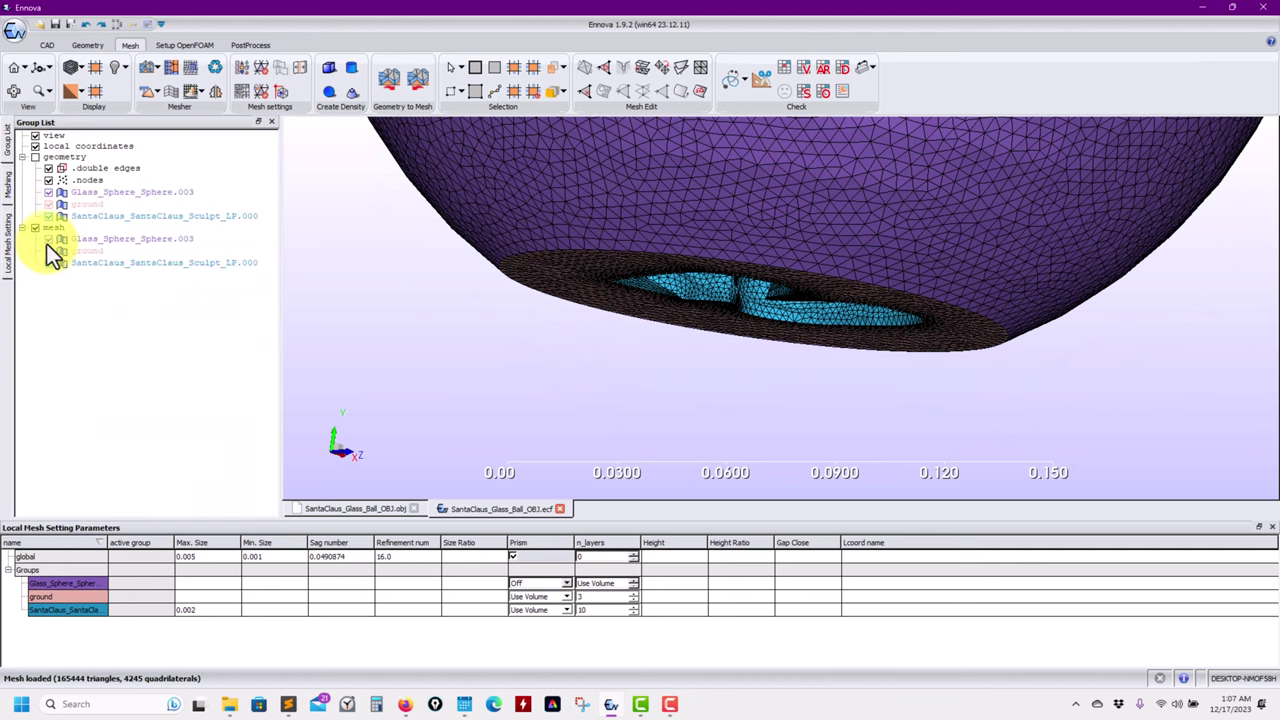
left_click(49, 239)
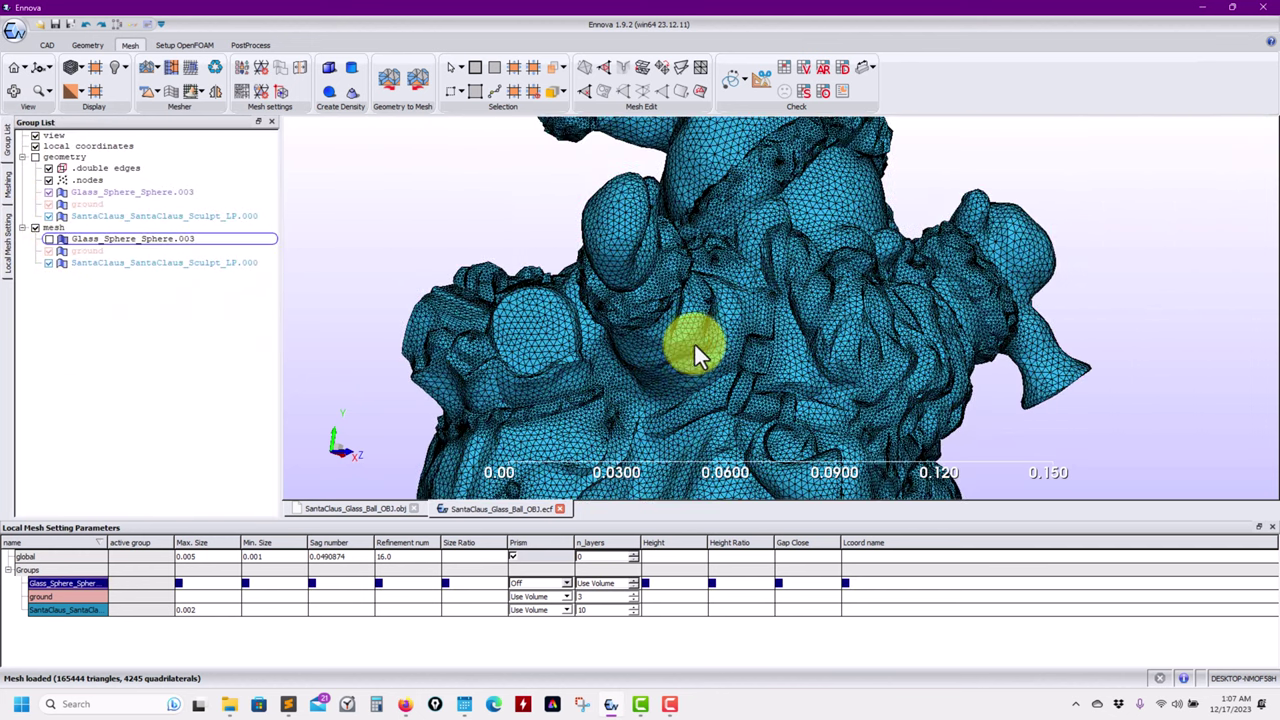
left_click_drag(697, 355, 698, 240)
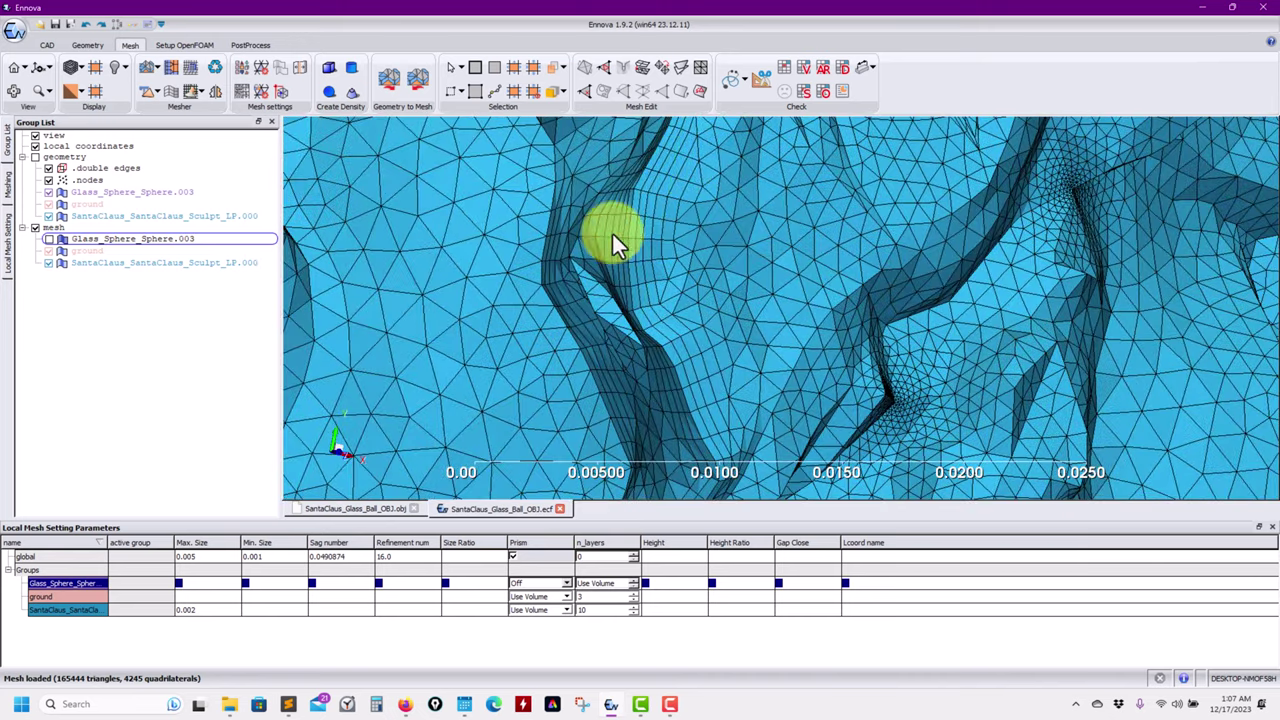
left_click_drag(615, 243, 731, 322)
scroll(609, 343, "down", 5)
scroll(523, 338, "up", 2)
scroll(609, 392, "up", 2)
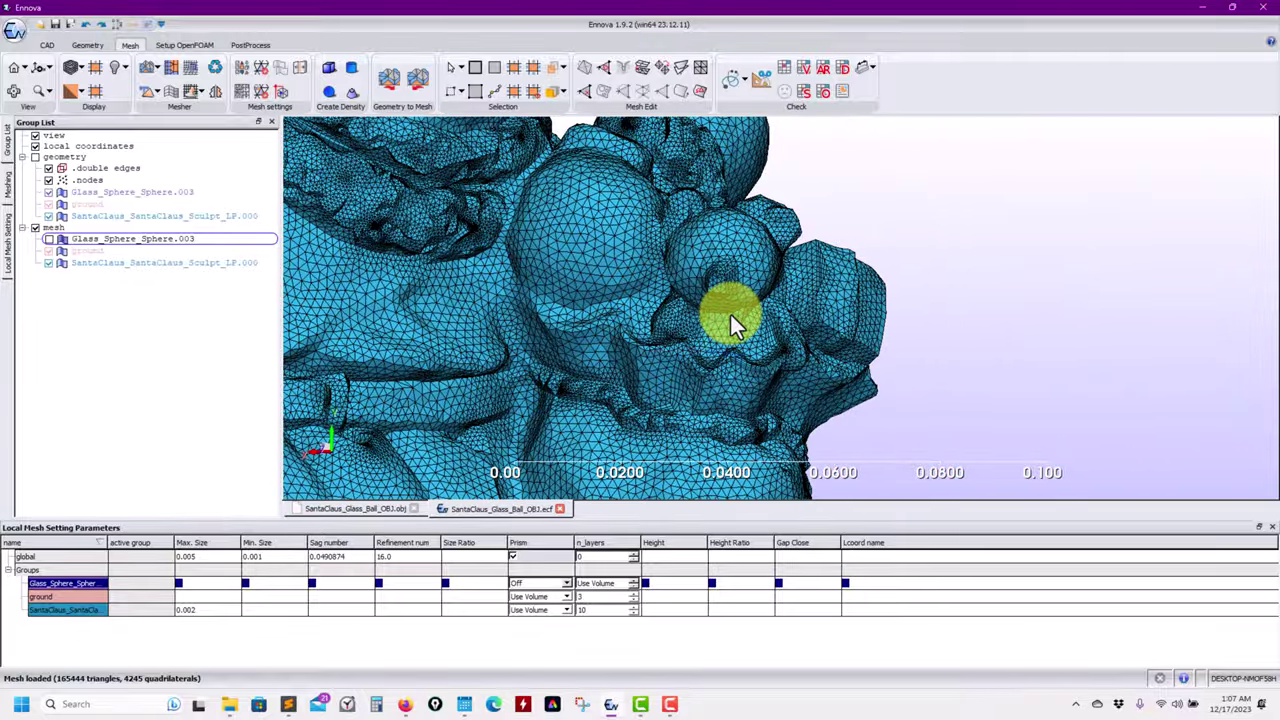
Compare the Santa surface mesh with the one in SantaClaus_Glass_Ball_OBJ.obj, checking the arms and toys.
left_click(365, 507)
left_click_drag(518, 282, 404, 291)
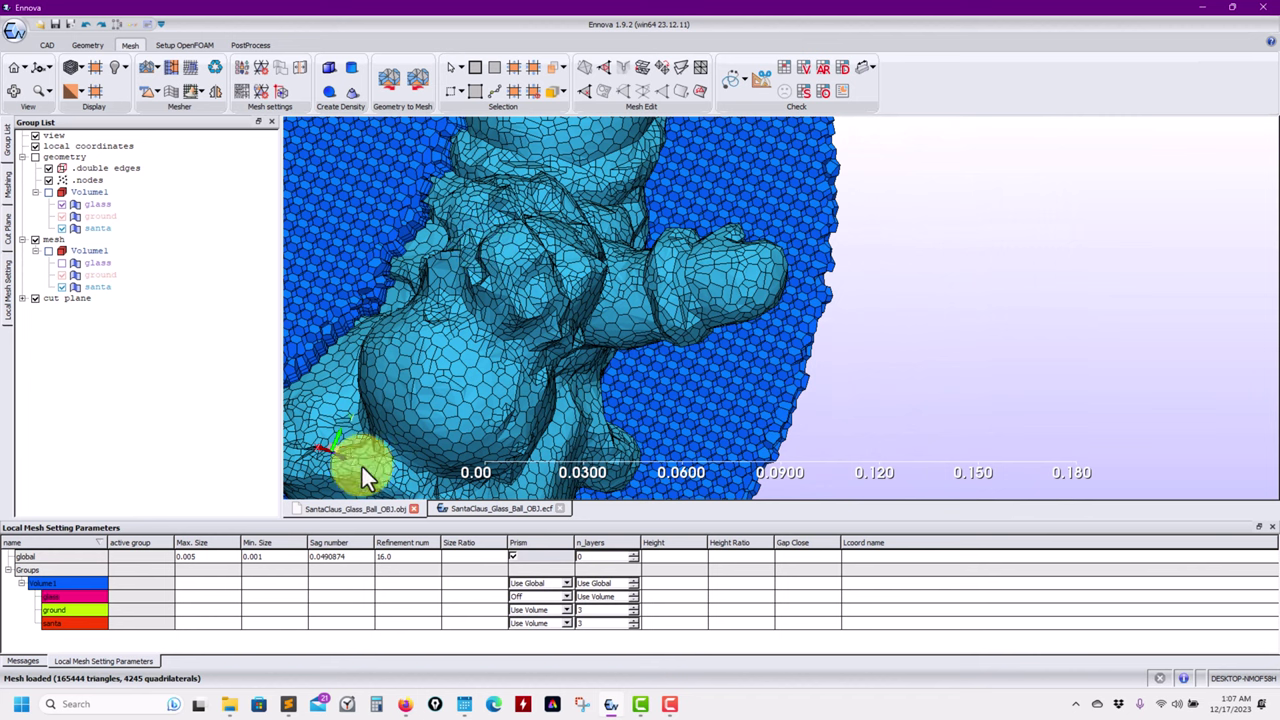
left_click(505, 508)
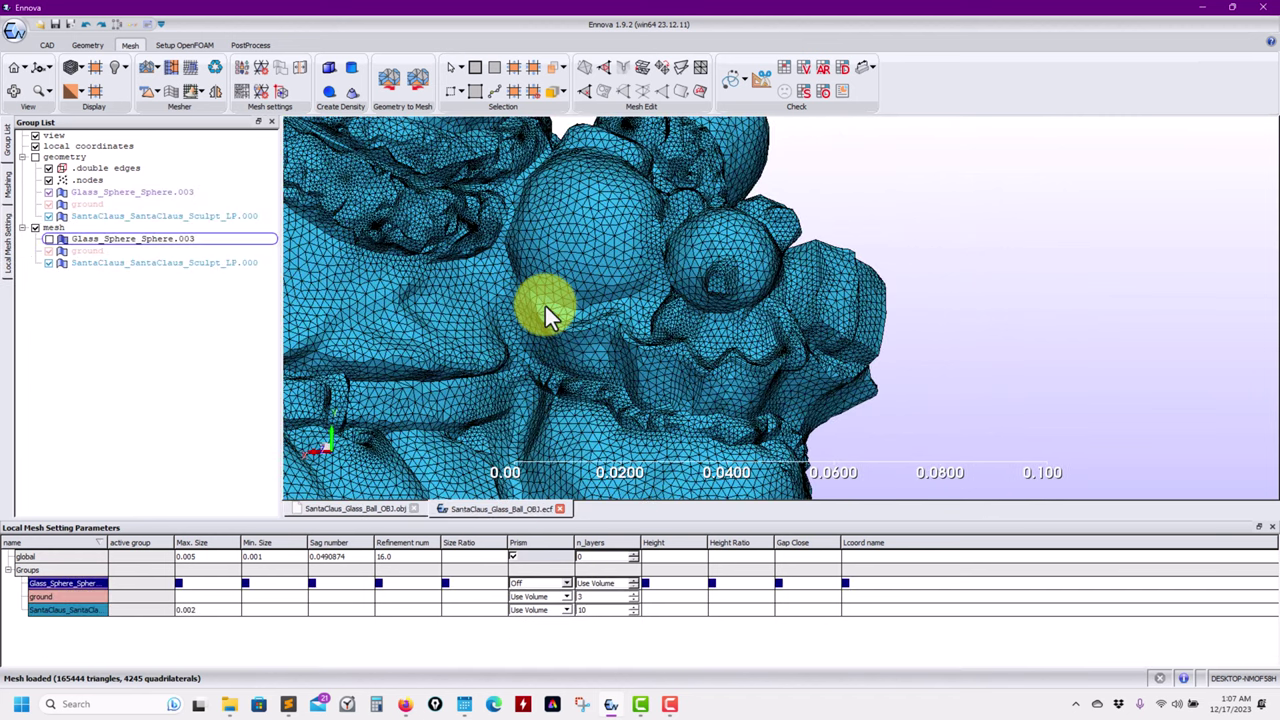
left_click_drag(545, 306, 517, 238)
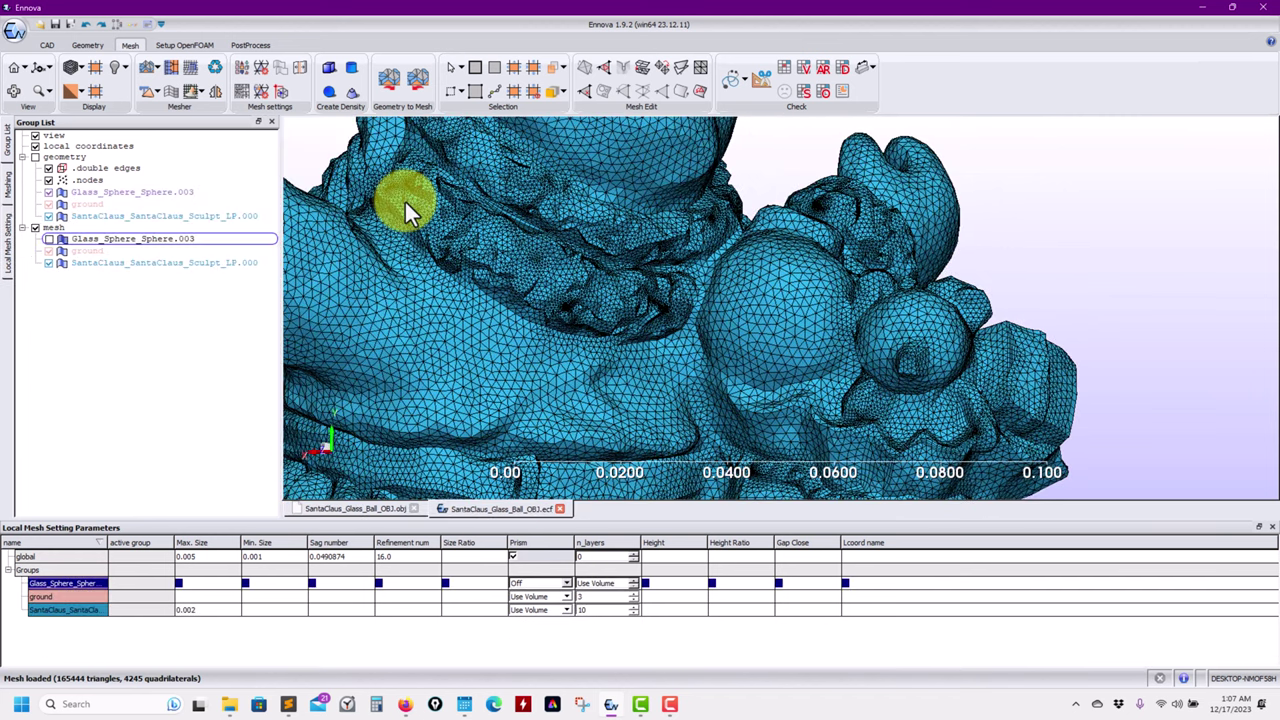
left_click_drag(405, 203, 319, 168)
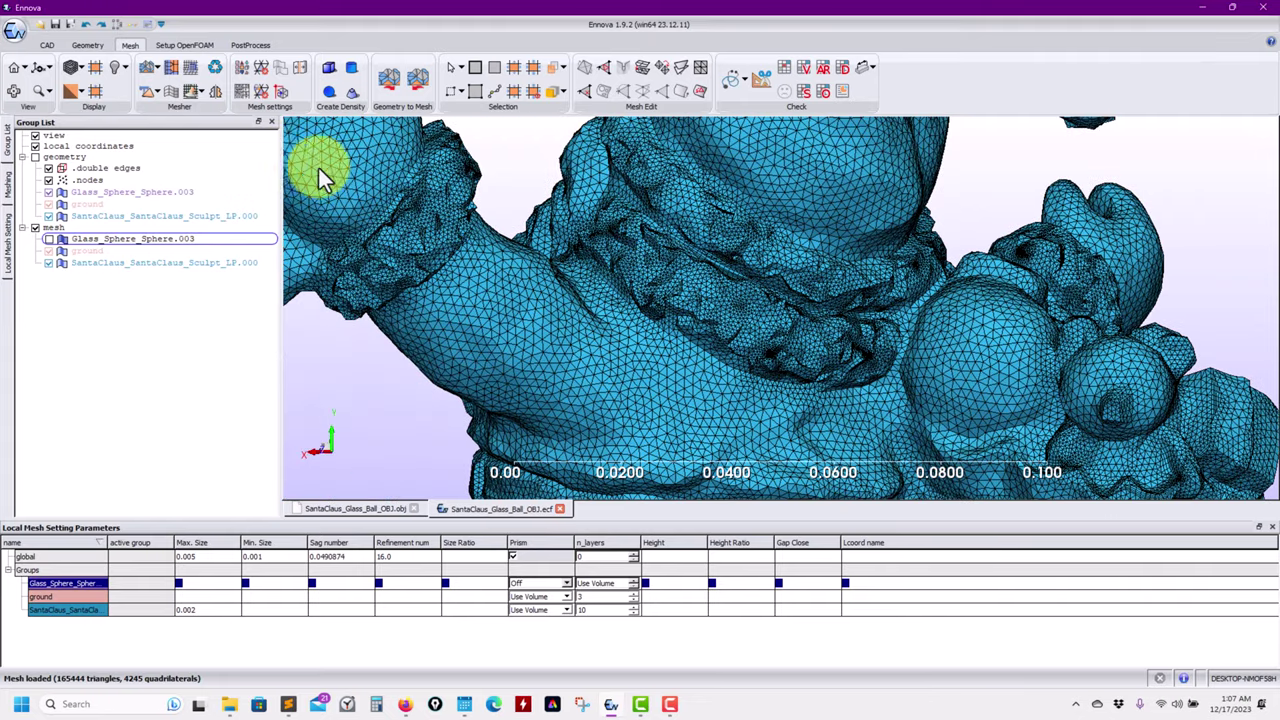
Generate the boundary layer mesh on the surface mesh and show the message log to follow the layer generation.
left_click(173, 92)
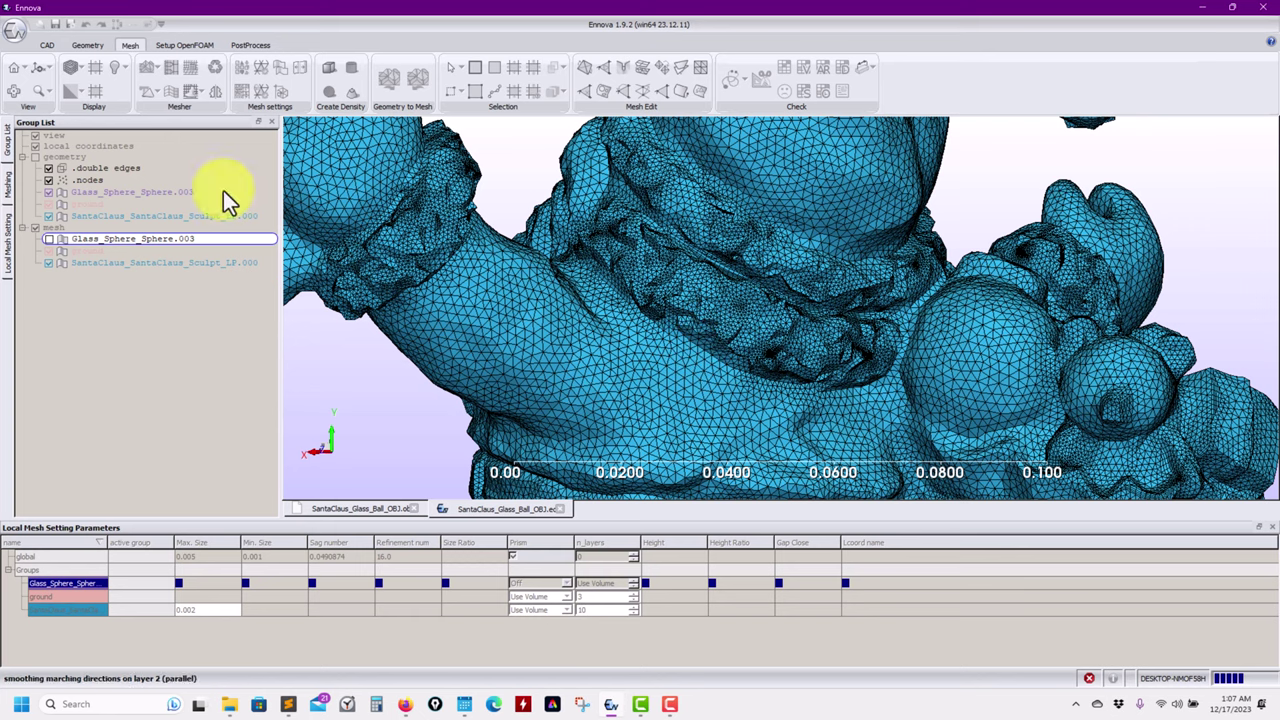
right_click(127, 47)
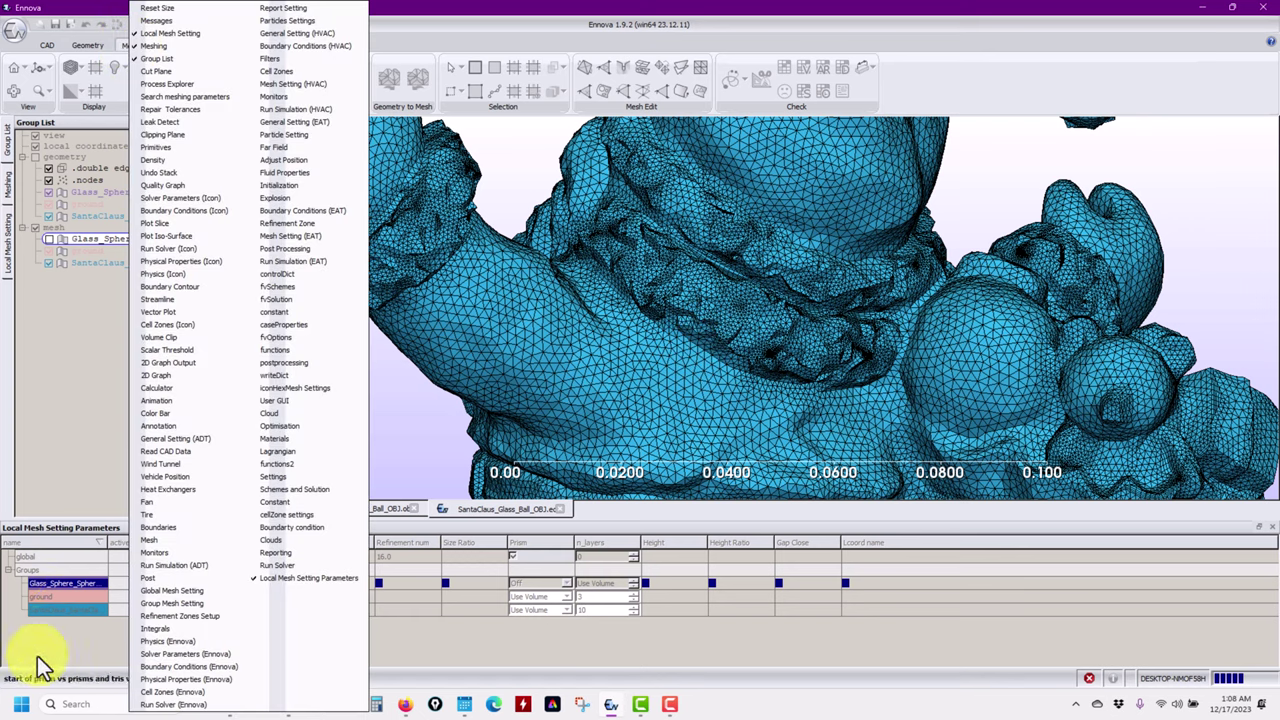
left_click(88, 697)
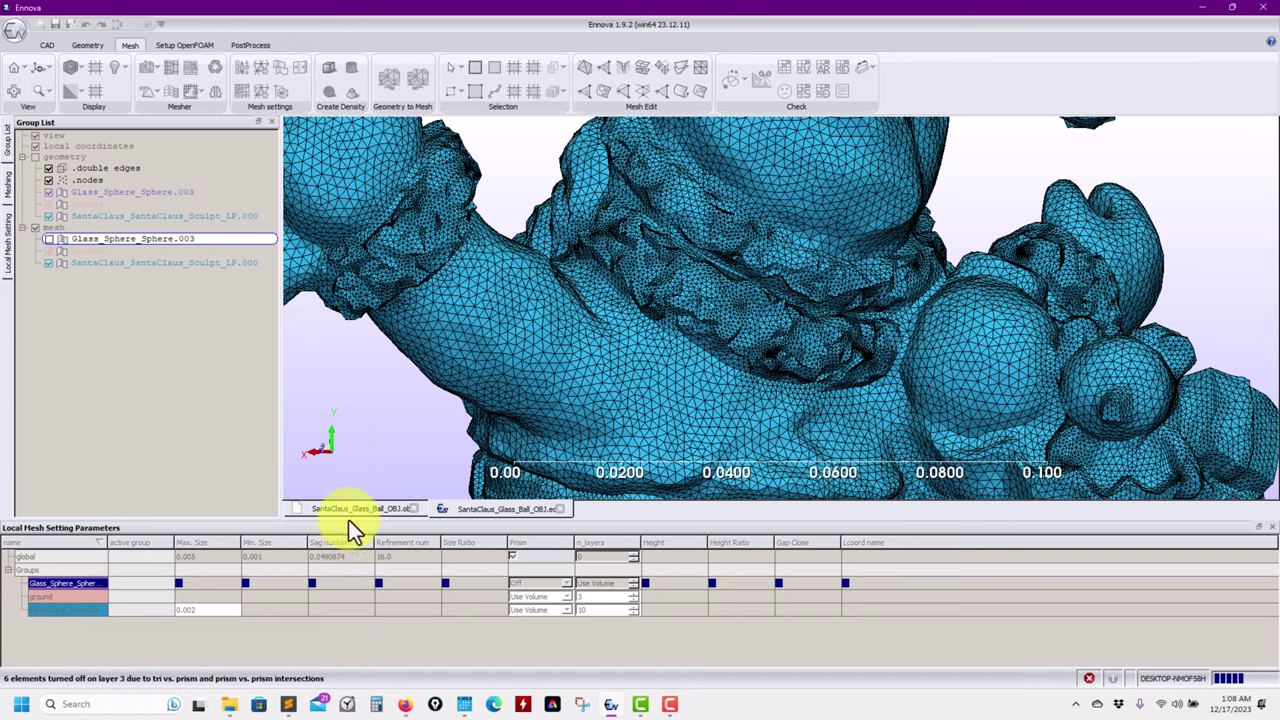
right_click(131, 45)
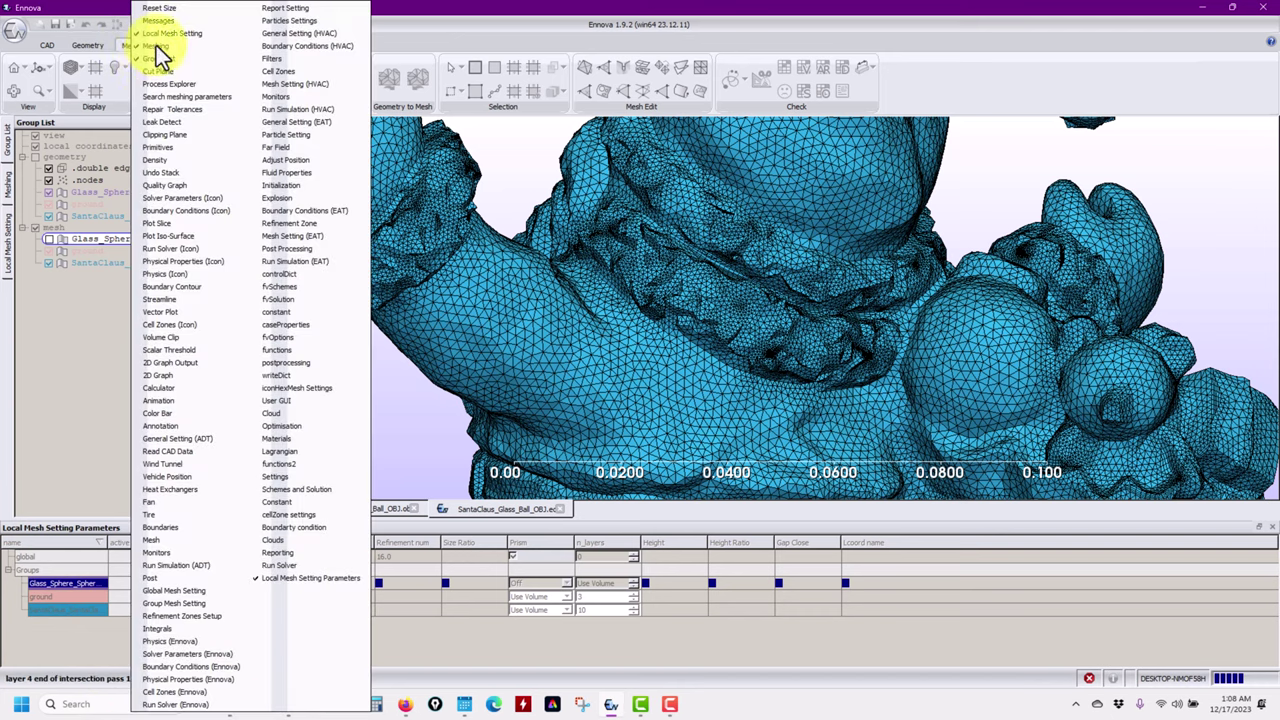
left_click(158, 20)
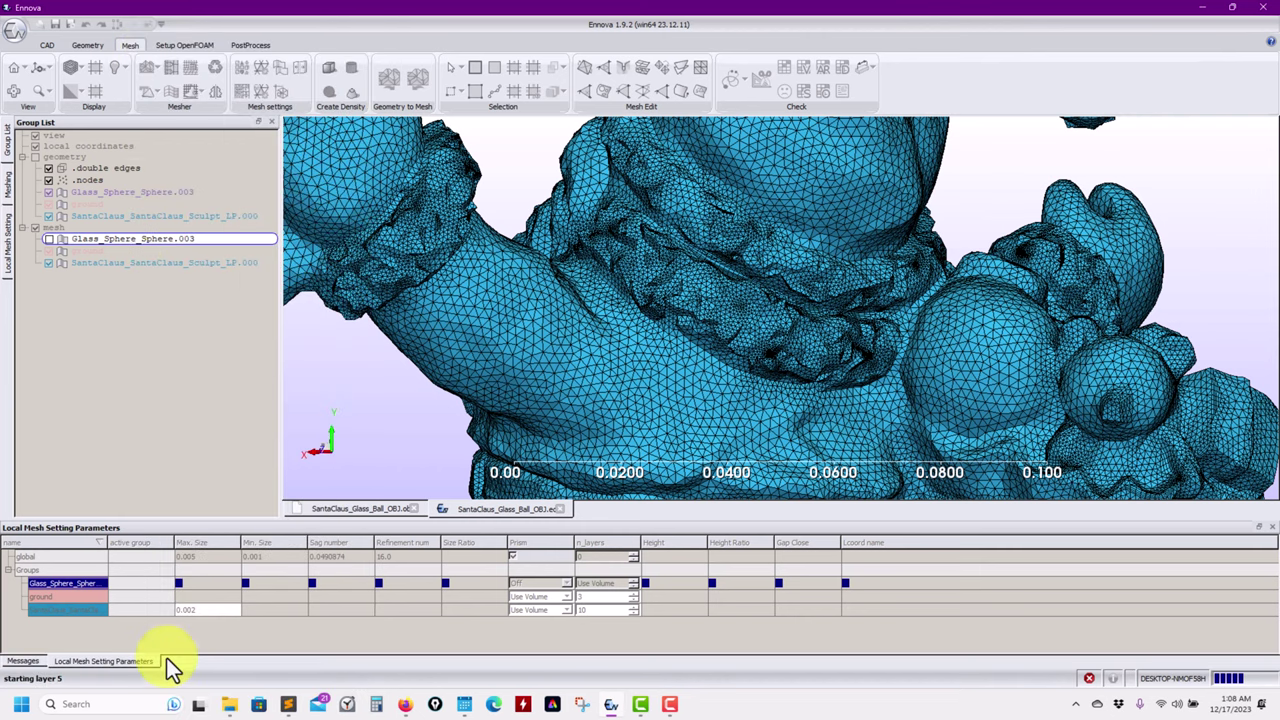
left_click(23, 661)
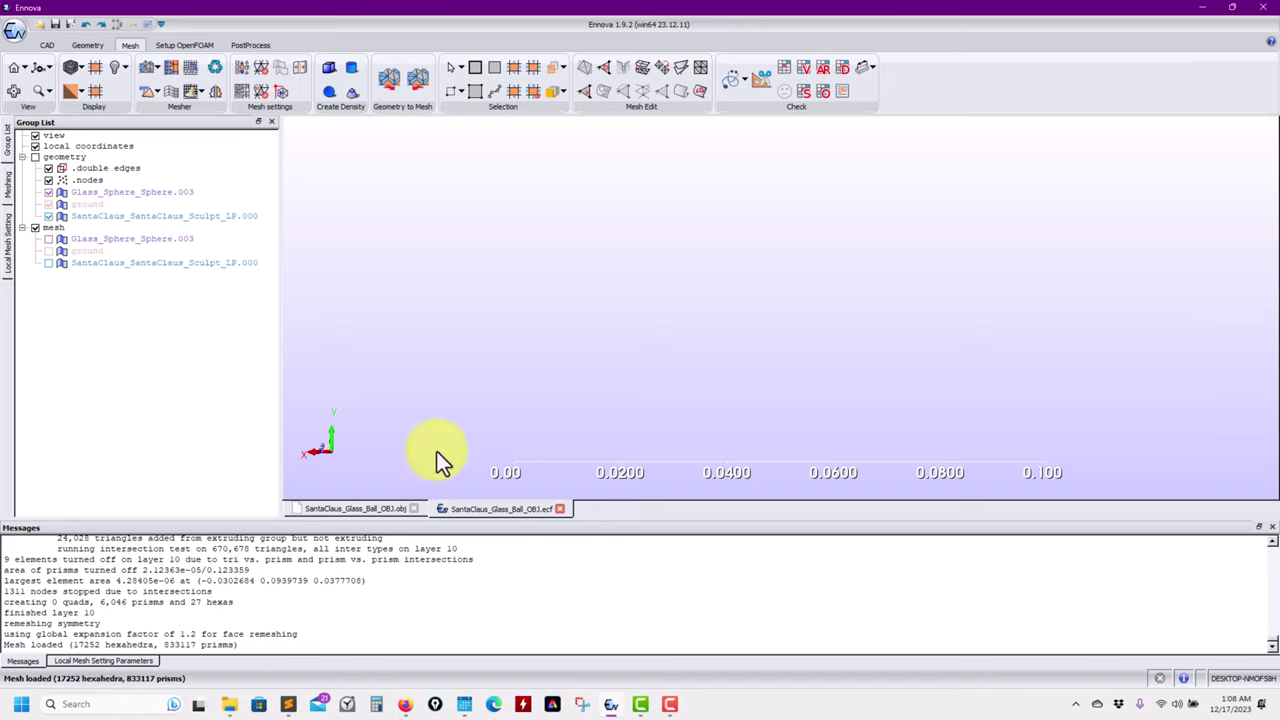
Turn the display of the Glass_Sphere_Sphere.003, ground and SantaClaus_SantaClaus_Sculpt_LP.000 meshes back on.
left_click(5, 245)
left_click(5, 190)
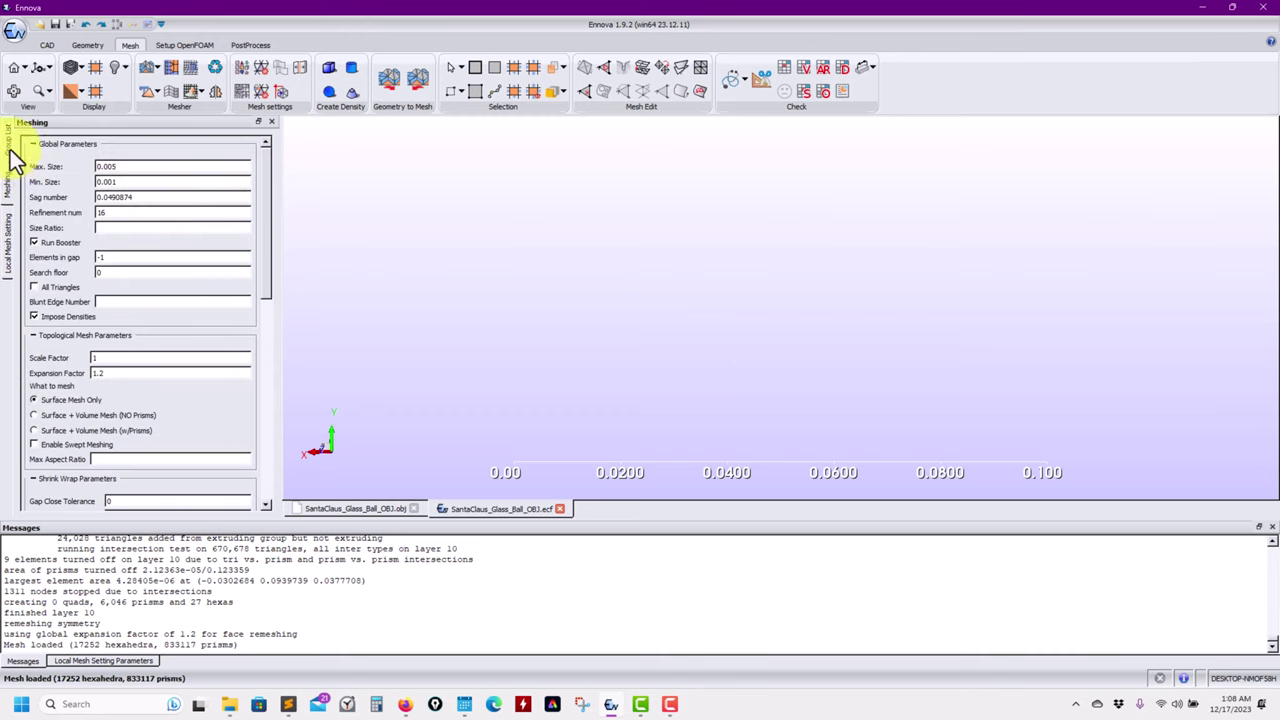
left_click(9, 145)
left_click(47, 250)
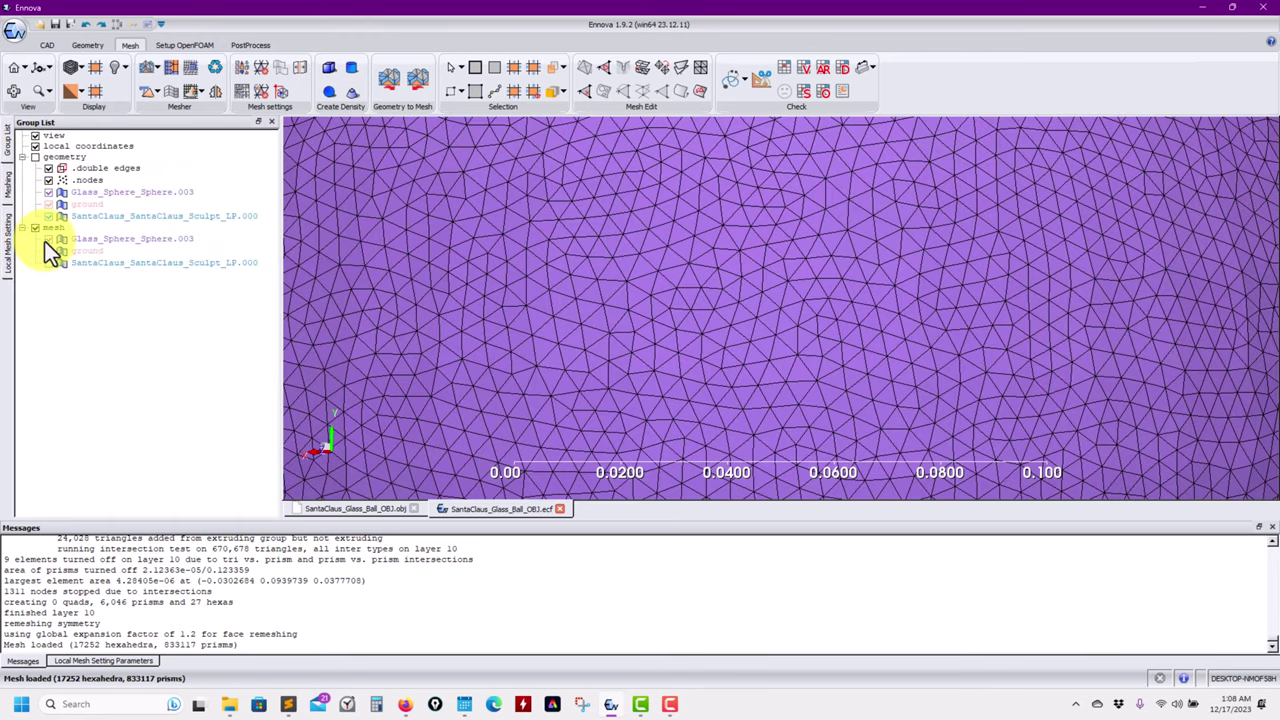
left_click(49, 262)
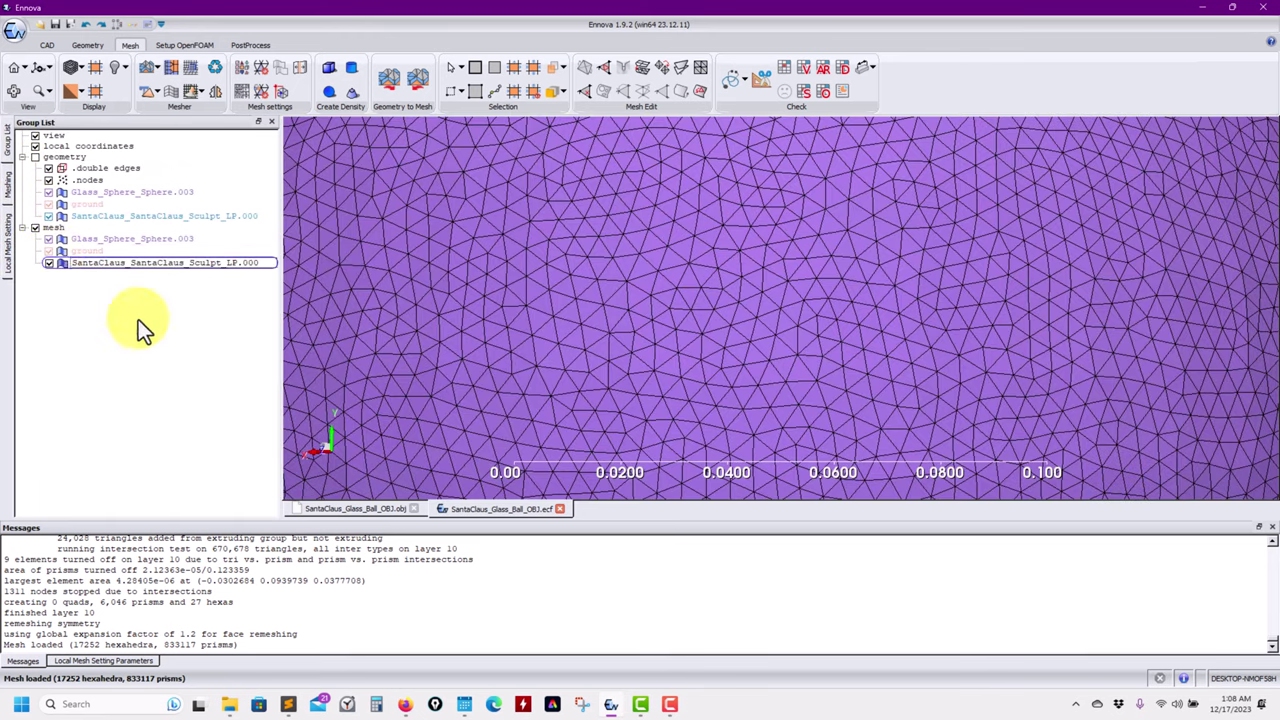
Extract an X-plane cut through the boundary layer mesh of the whole globe.
scroll(640, 385, "up", 3)
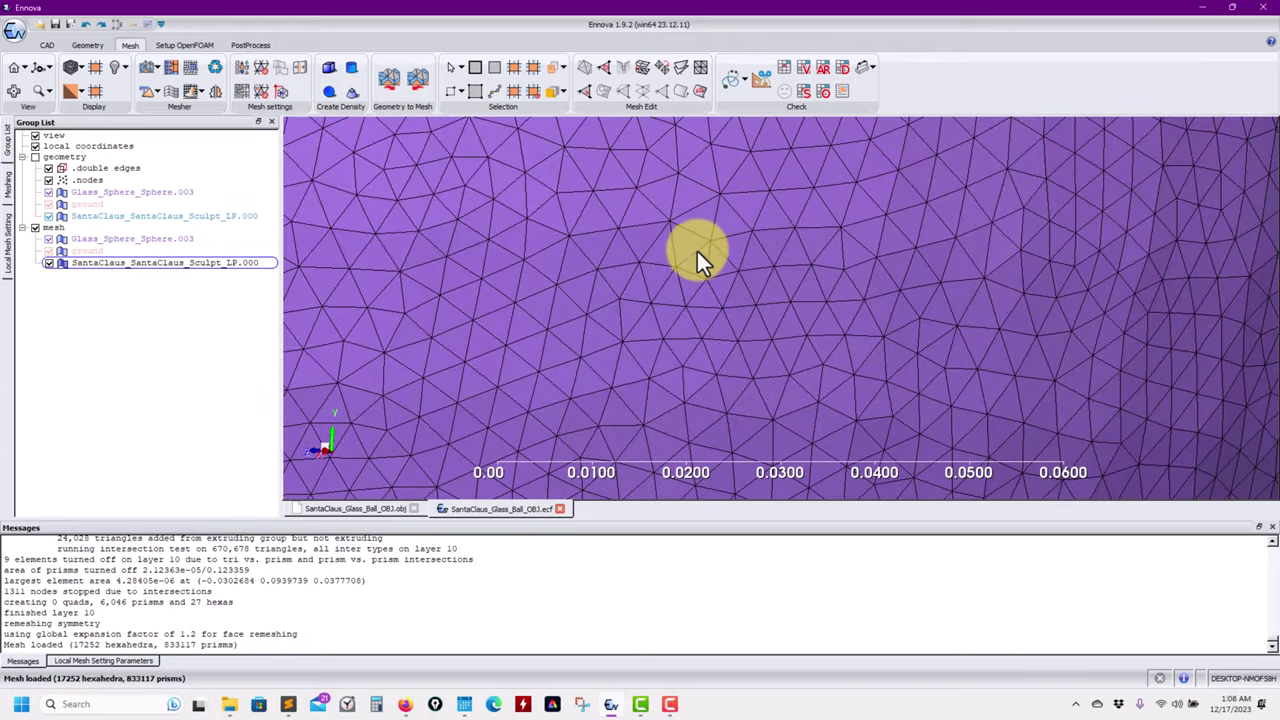
scroll(700, 275, "down", 5)
scroll(688, 313, "down", 5)
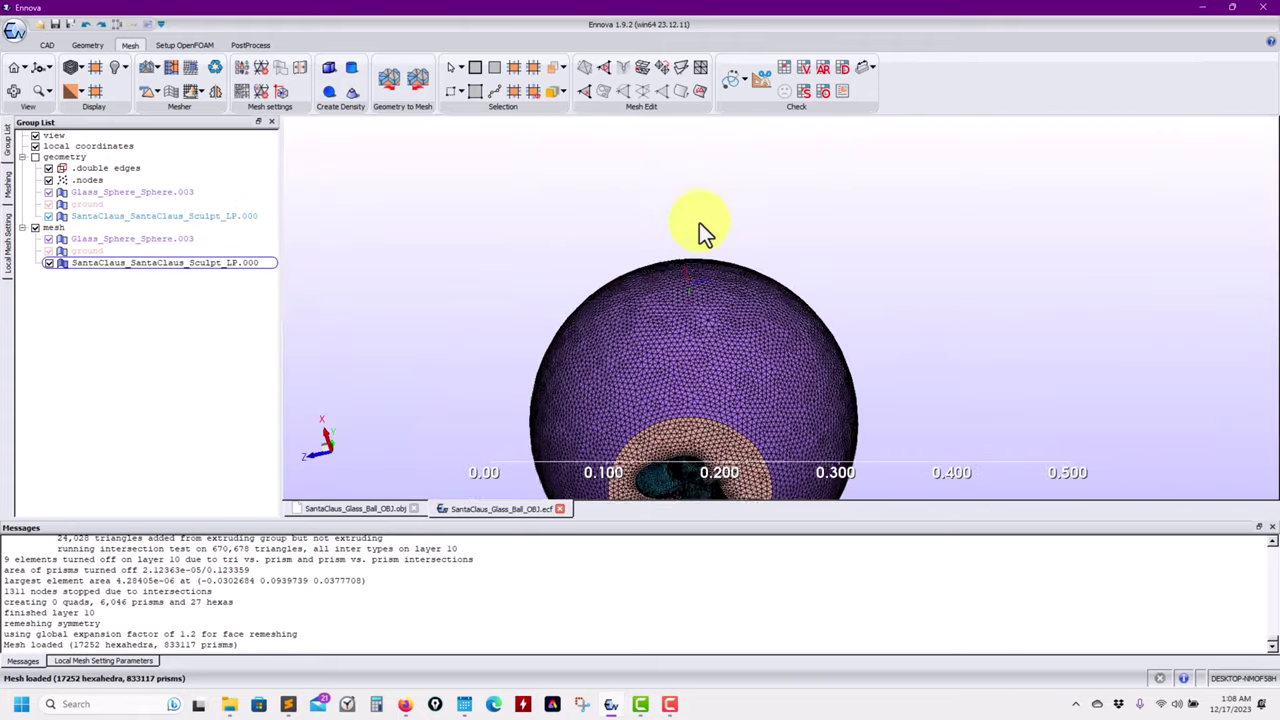
left_click_drag(666, 329, 722, 160)
left_click(761, 78)
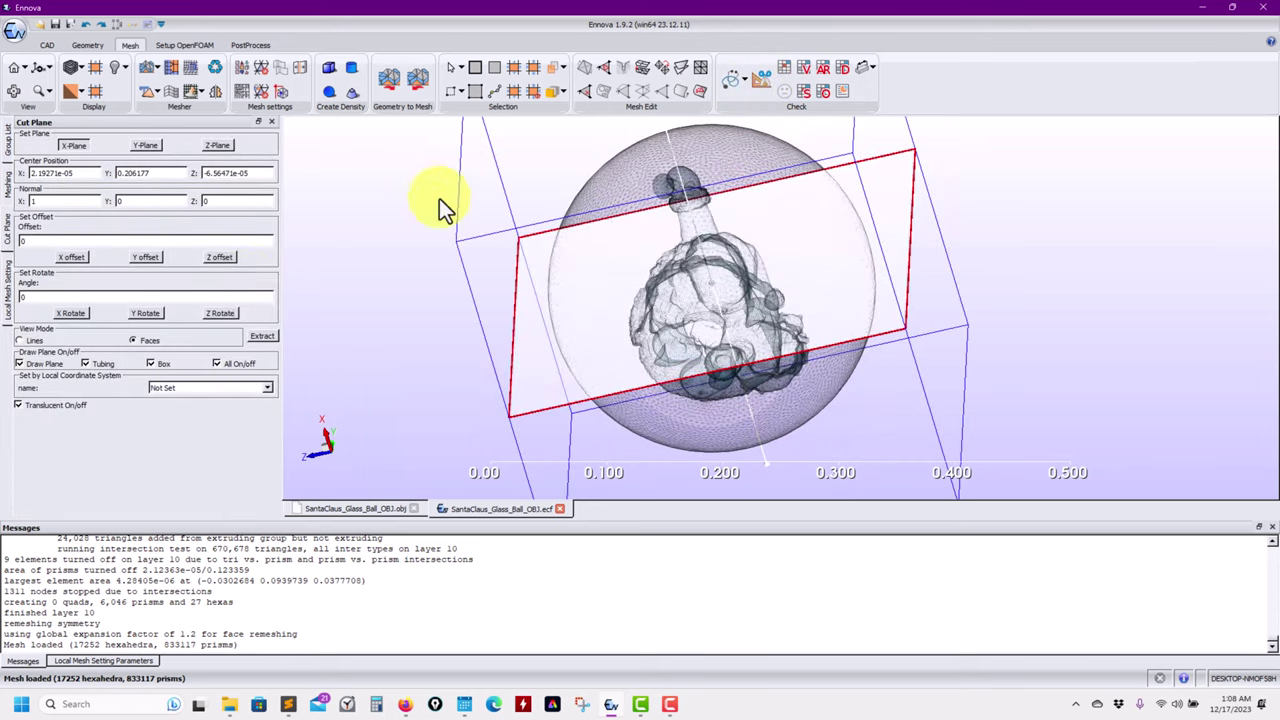
left_click(261, 335)
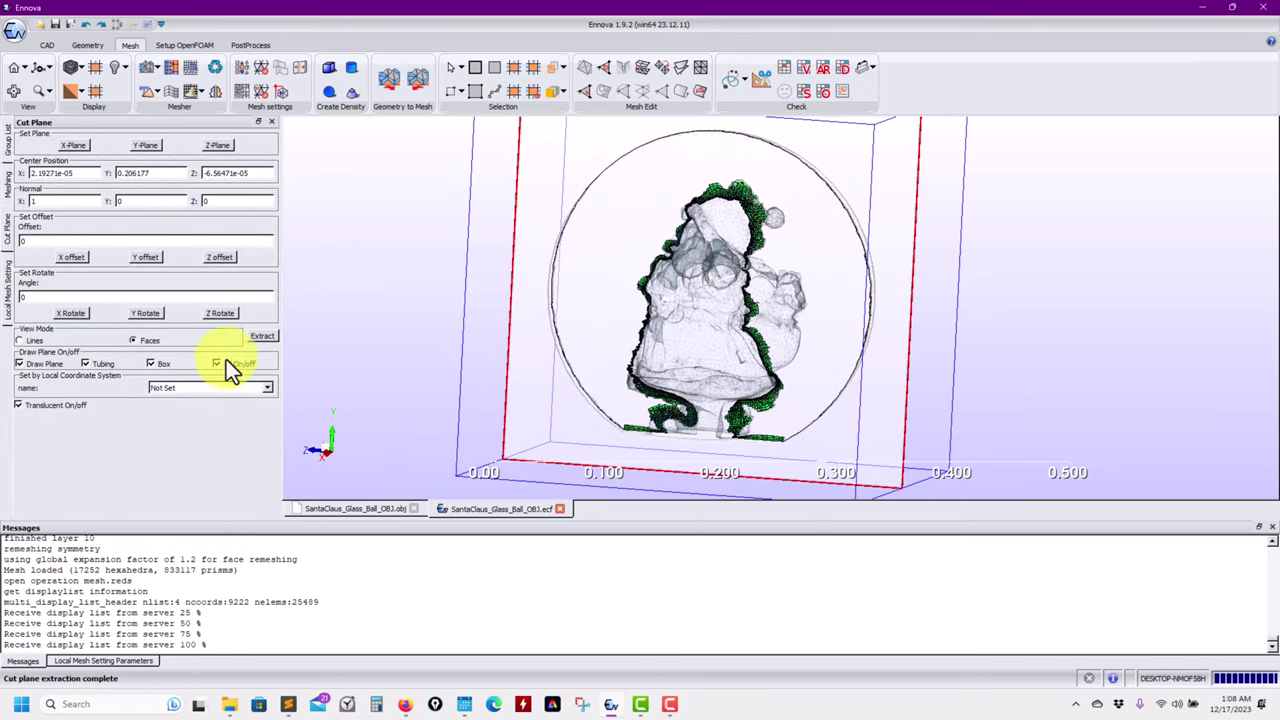
Hide the cut plane graphics, keep the surfaces translucent, and examine the prism layers at the boots, ground disc and Santa's body.
left_click(224, 367)
left_click(65, 402)
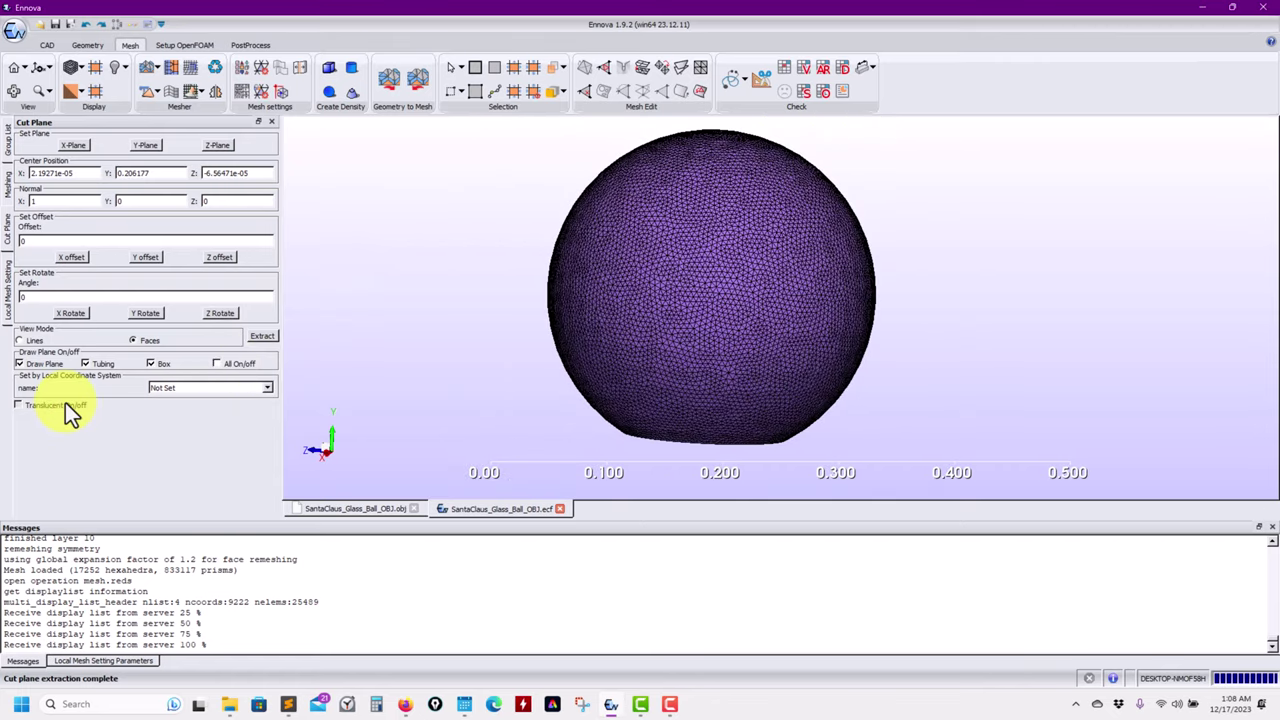
left_click(65, 402)
scroll(506, 353, "up", 5)
left_click_drag(484, 272, 598, 205)
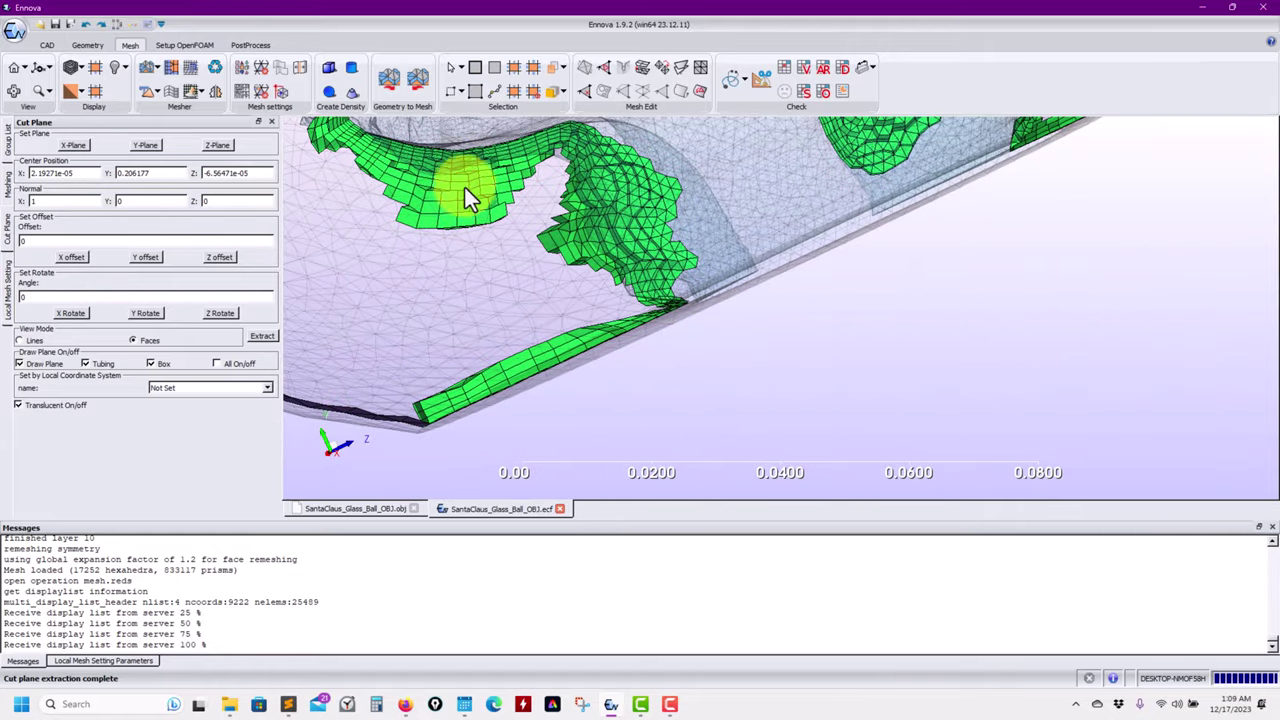
mouse_move(603, 312)
left_mouse_down()
mouse_move(645, 302)
mouse_move(729, 320)
mouse_move(803, 314)
mouse_move(638, 301)
mouse_move(803, 238)
mouse_move(875, 510)
mouse_move(471, 287)
mouse_move(628, 291)
mouse_move(435, 266)
mouse_move(934, 220)
mouse_move(979, 258)
mouse_move(743, 291)
mouse_move(594, 351)
mouse_move(759, 326)
mouse_move(926, 203)
mouse_move(804, 240)
mouse_move(709, 306)
mouse_move(657, 462)
mouse_move(652, 407)
mouse_move(697, 298)
mouse_move(629, 347)
mouse_move(708, 353)
mouse_move(635, 356)
mouse_move(696, 368)
mouse_move(720, 288)
mouse_move(791, 269)
mouse_move(760, 290)
mouse_move(724, 226)
mouse_move(703, 226)
mouse_move(757, 290)
mouse_move(609, 342)
mouse_move(552, 318)
mouse_move(819, 386)
mouse_move(575, 355)
mouse_move(606, 313)
left_mouse_up()
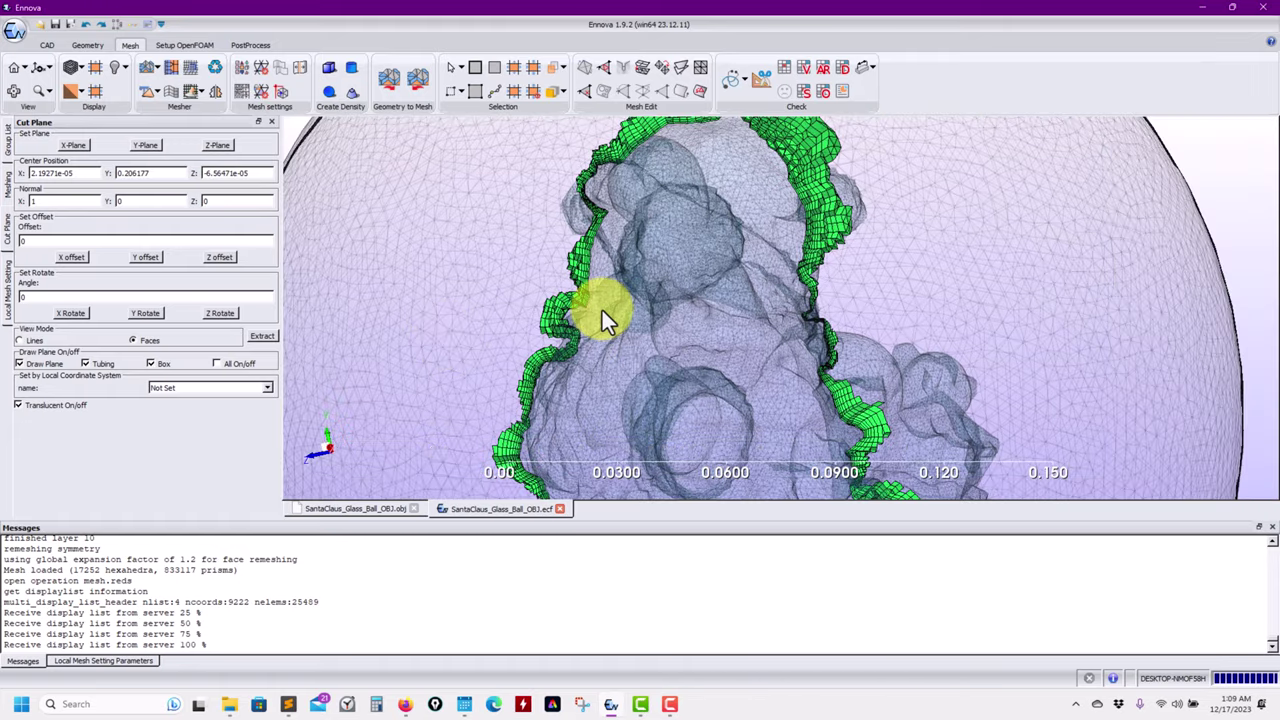
Extract a Y-plane cut and examine the prism layers around the Santa figure in cross-section.
left_click(145, 149)
left_click_drag(420, 210, 257, 310)
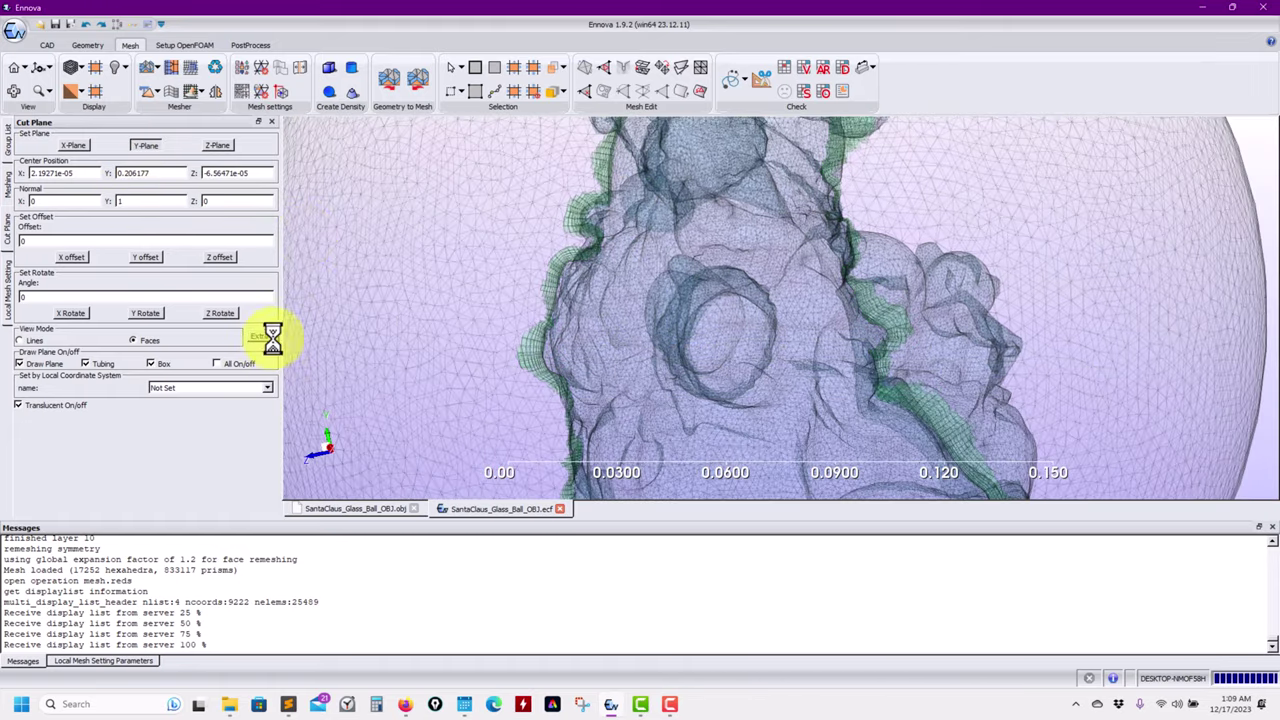
left_click_drag(531, 289, 164, 158)
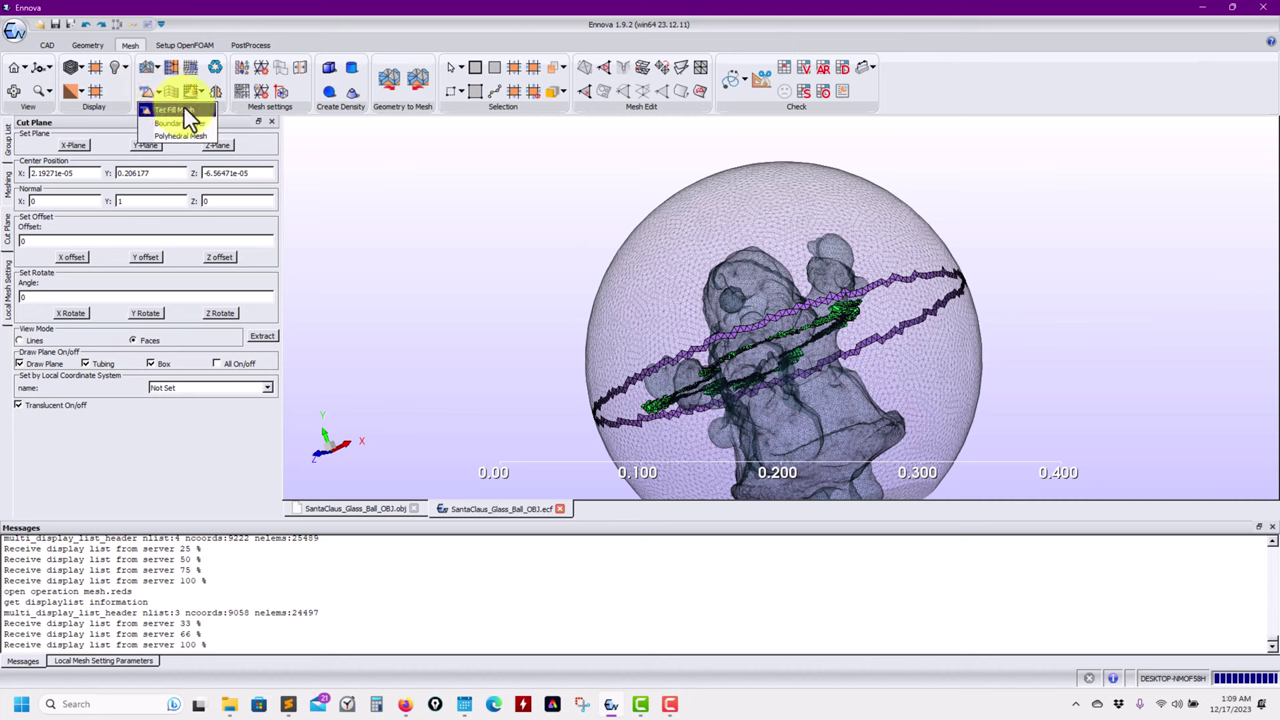
Fill the globe's volume with a tetrahedral mesh and leave only the SantaClaus_SantaClaus_Sculpt_LP.000 mesh displayed.
left_click(182, 109)
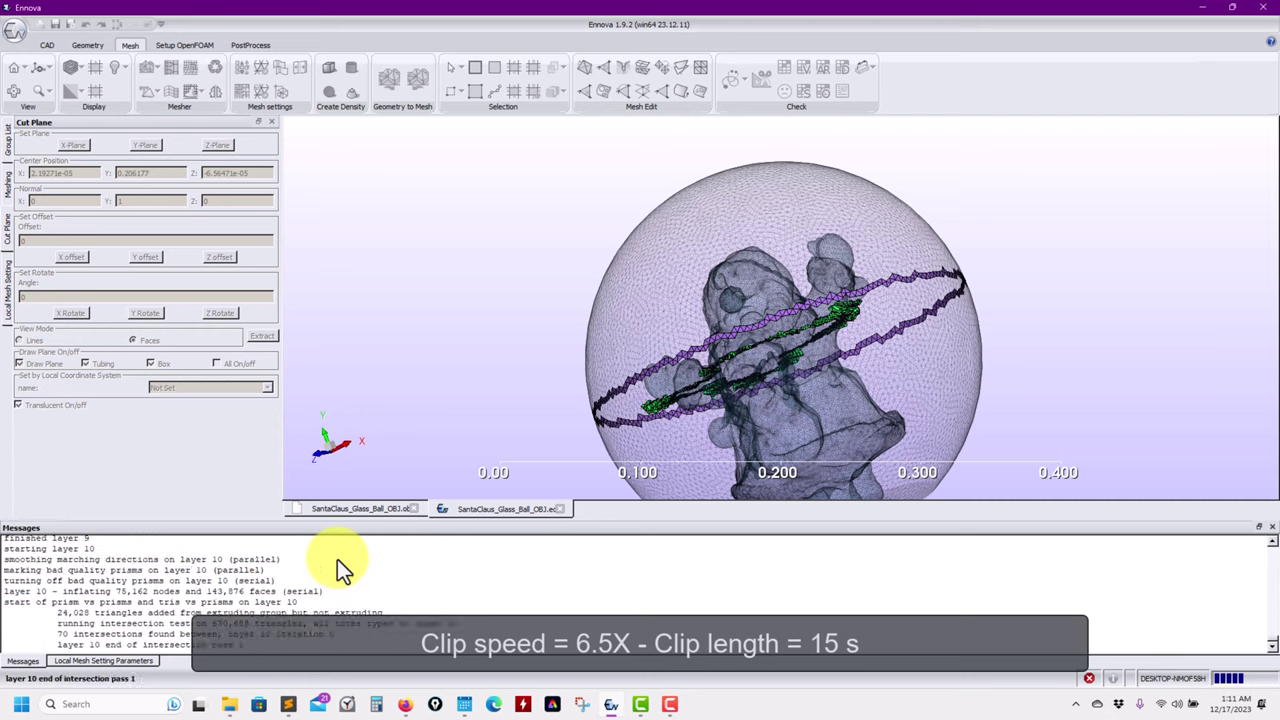
left_click(7, 140)
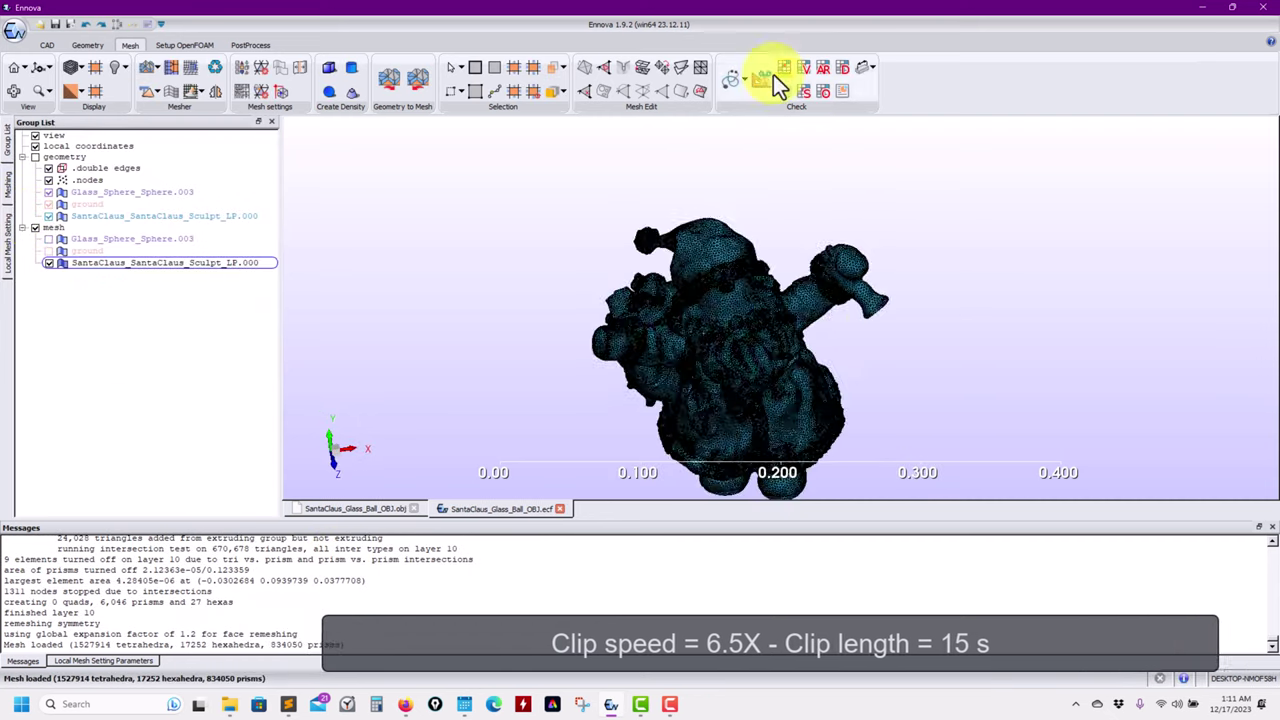
Extract an X-plane cut through the tetrahedral volume mesh, hide the plane graphics, and turn off translucency.
left_click(770, 78)
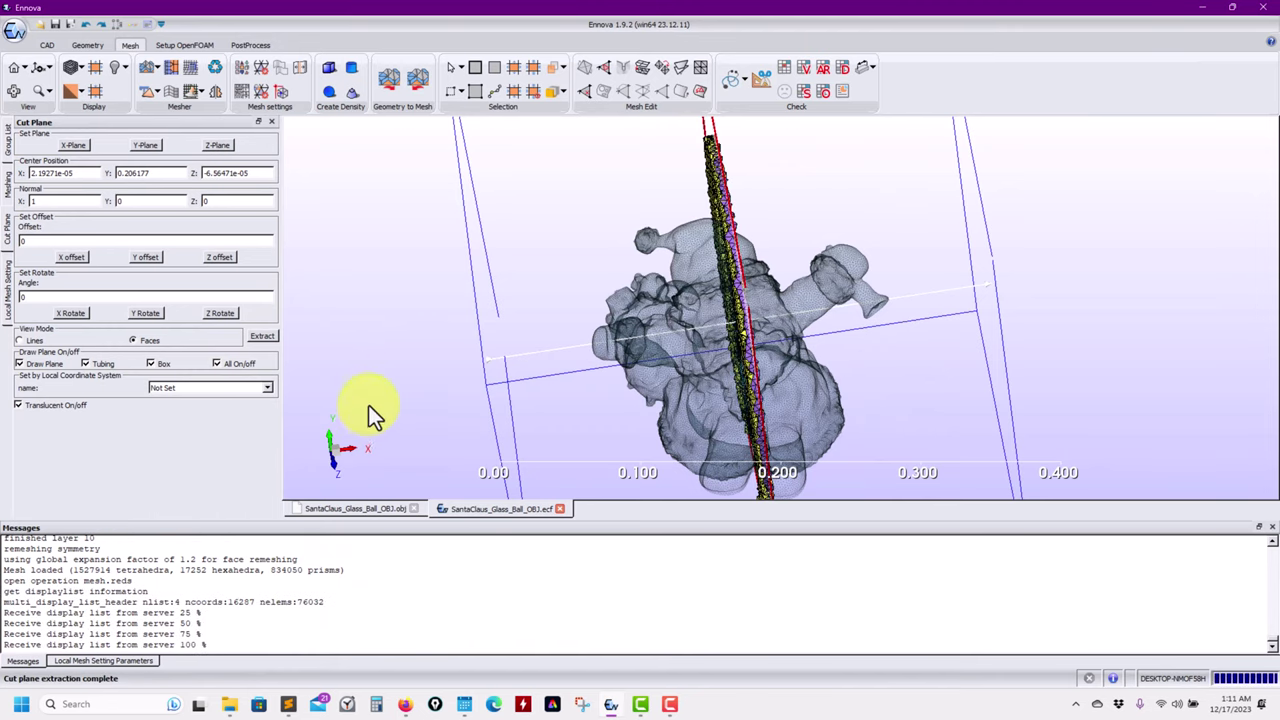
left_click_drag(368, 405, 303, 357)
left_click(216, 363)
scroll(466, 371, "up", 3)
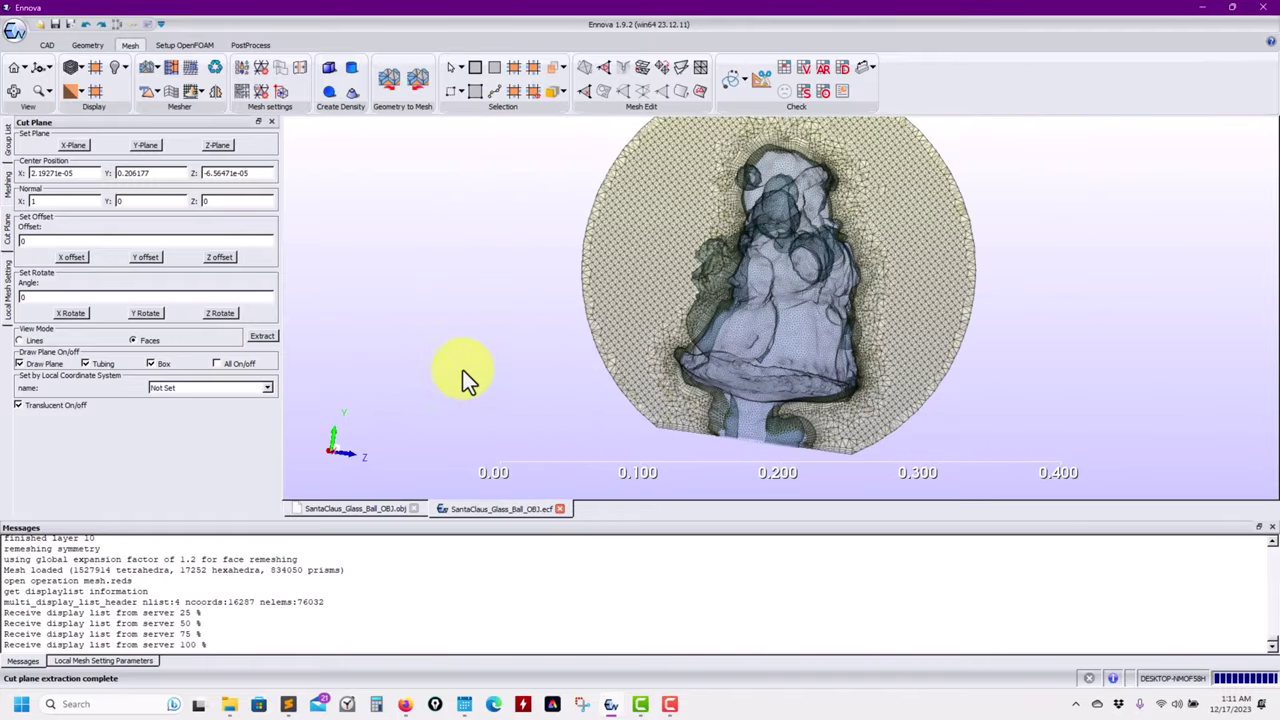
left_click(38, 405)
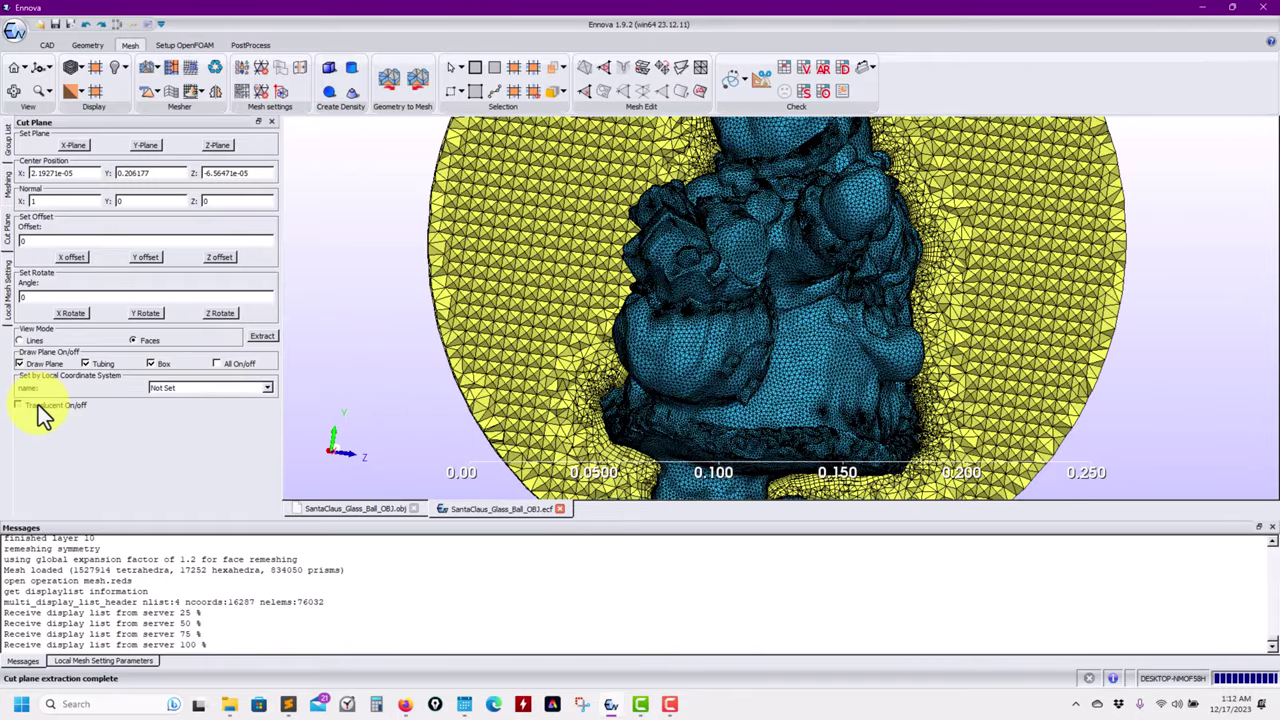
Examine the transition from prism layers to tetrahedra around the coat, boots and toys on the X-plane cut.
scroll(690, 371, "up", 5)
left_click_drag(585, 390, 749, 306)
scroll(803, 337, "down", 6)
left_click_drag(832, 362, 633, 352)
scroll(633, 352, "up", 3)
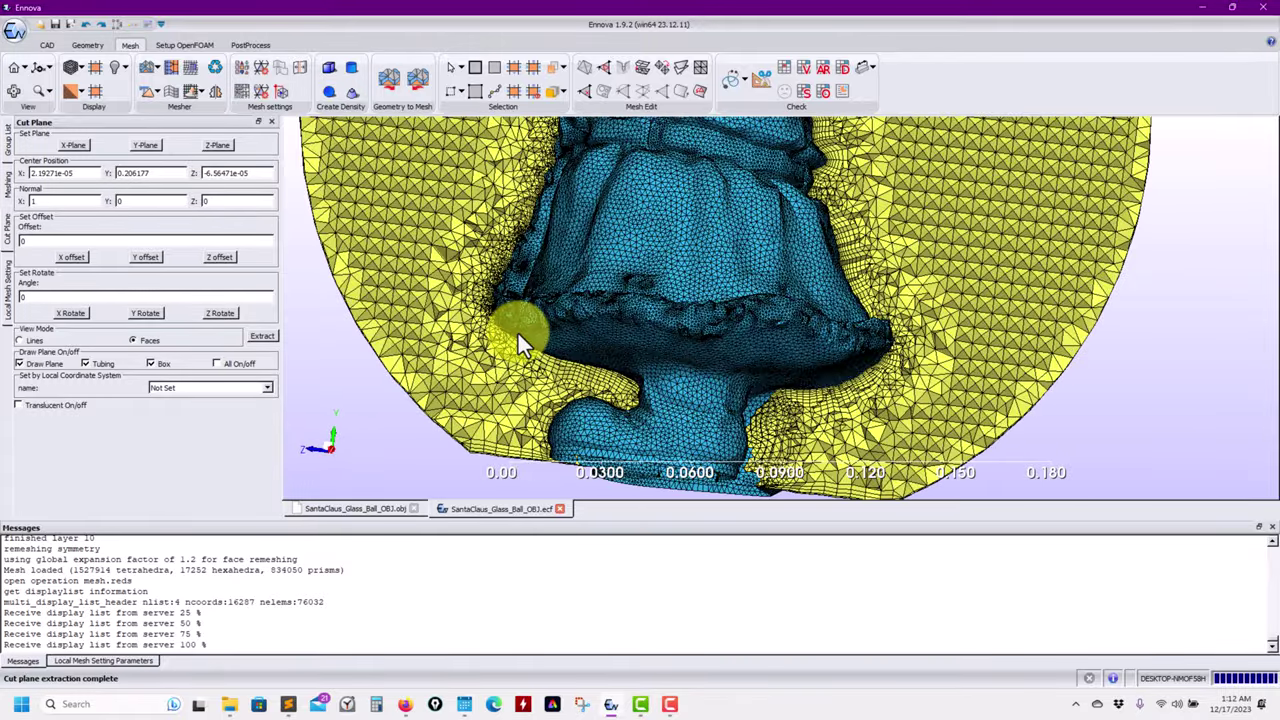
left_click_drag(523, 334, 287, 280)
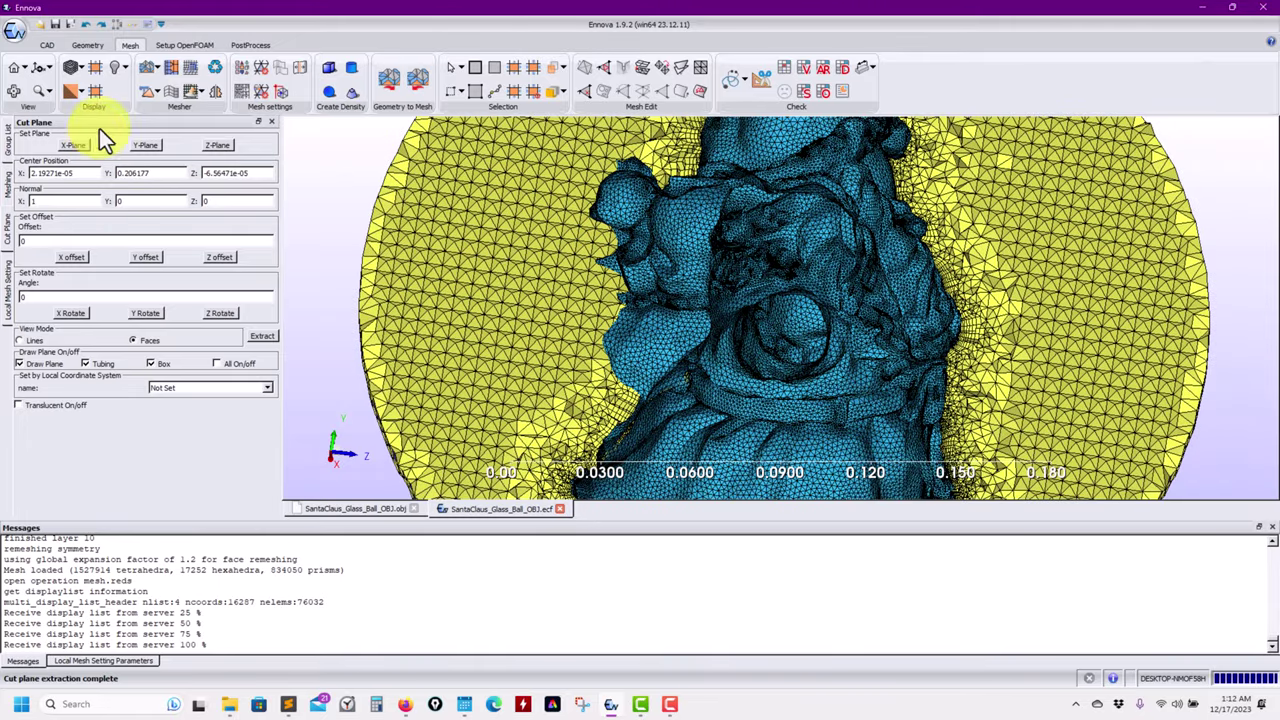
Review the boundary layer, polyhedral and tetrahedral mesher parameters alongside the cut volume mesh.
left_click(243, 70)
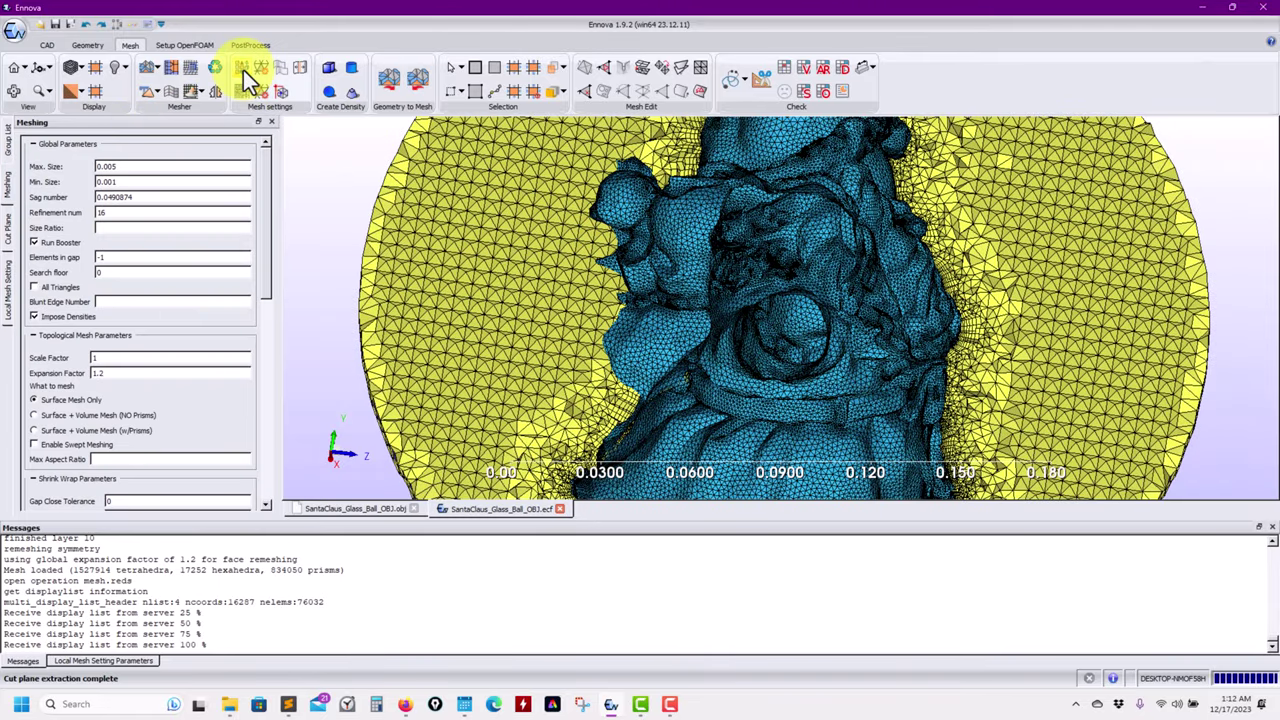
left_click_drag(265, 184, 173, 519)
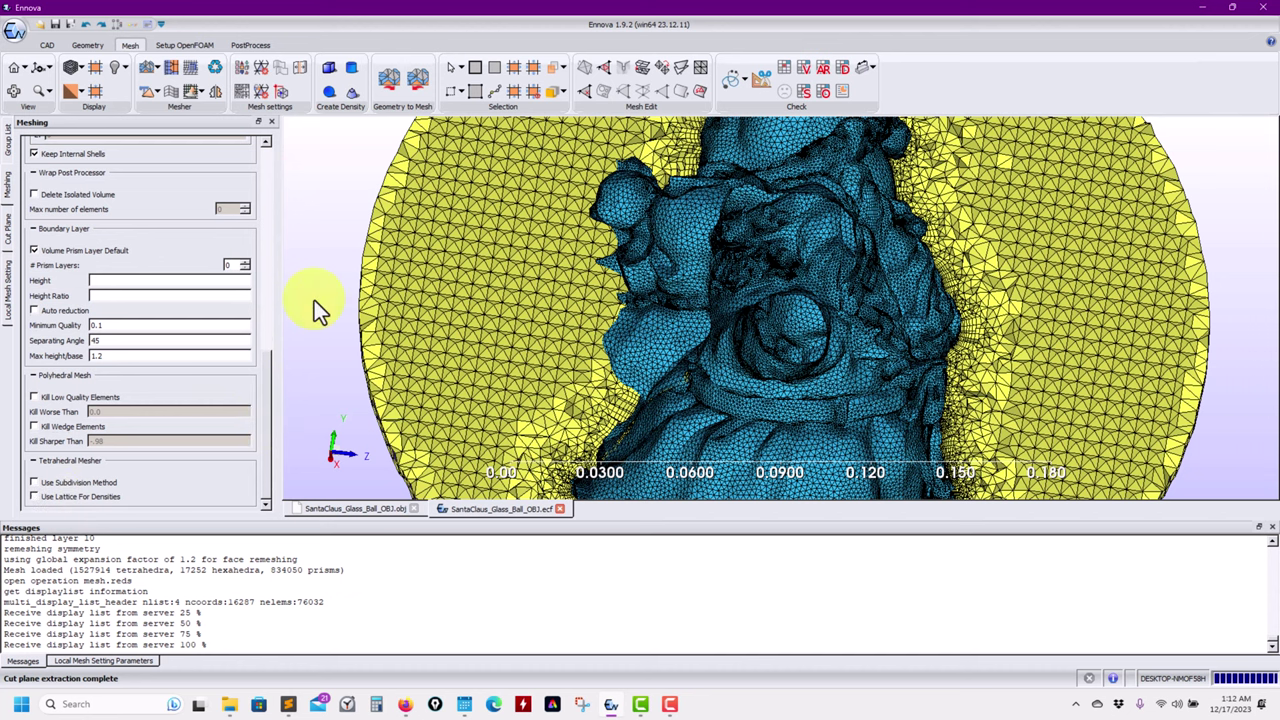
scroll(505, 250, "up", 2)
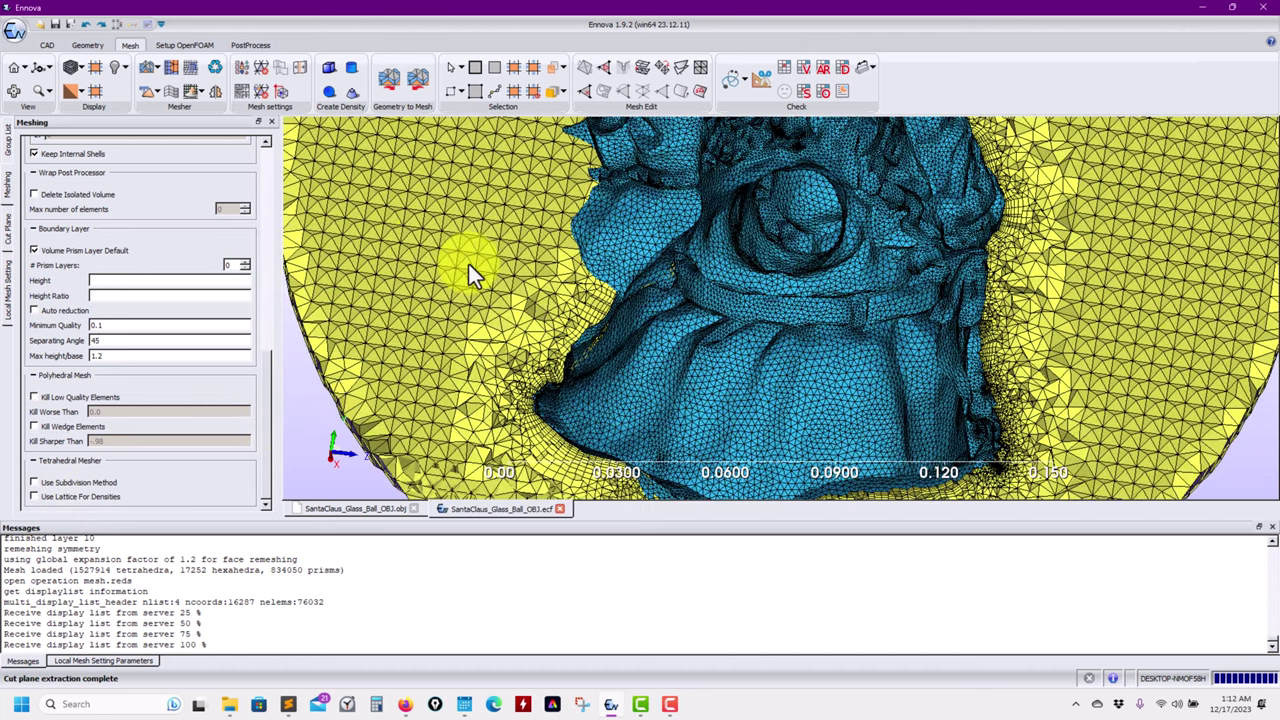
middle_click_drag(469, 264, 532, 287)
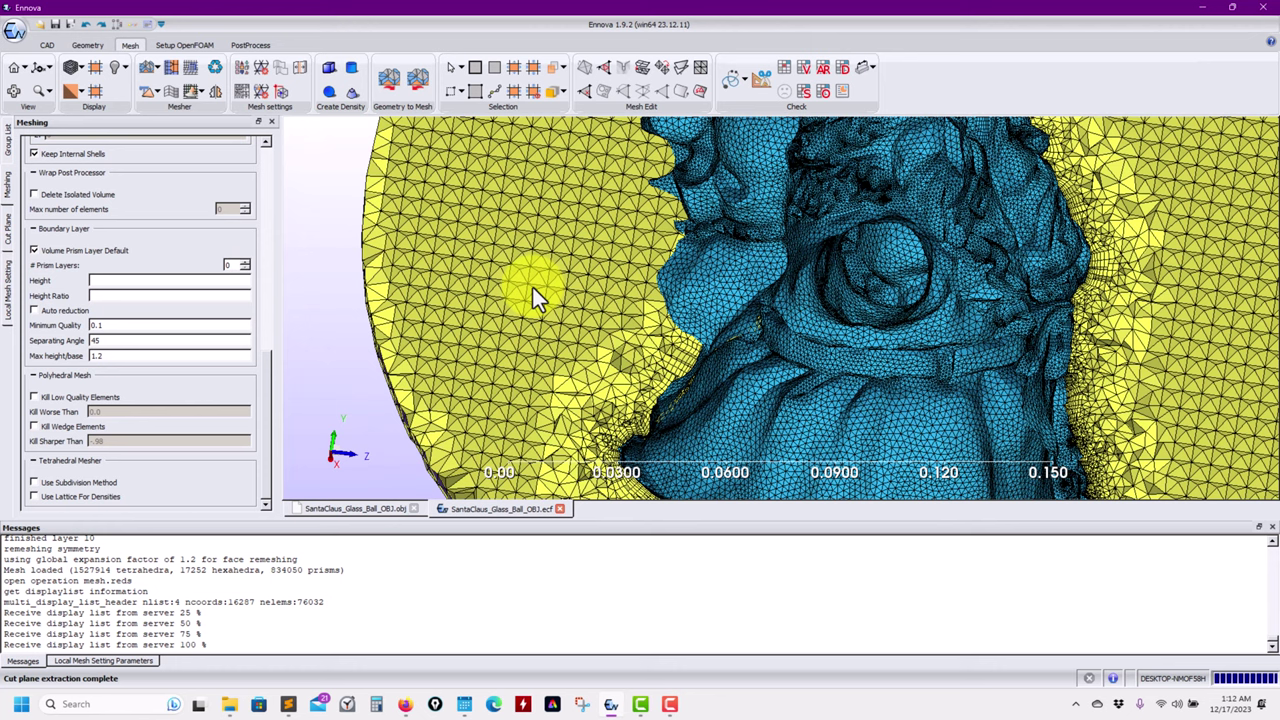
middle_click_drag(539, 261, 583, 261)
scroll(583, 259, "down", 2)
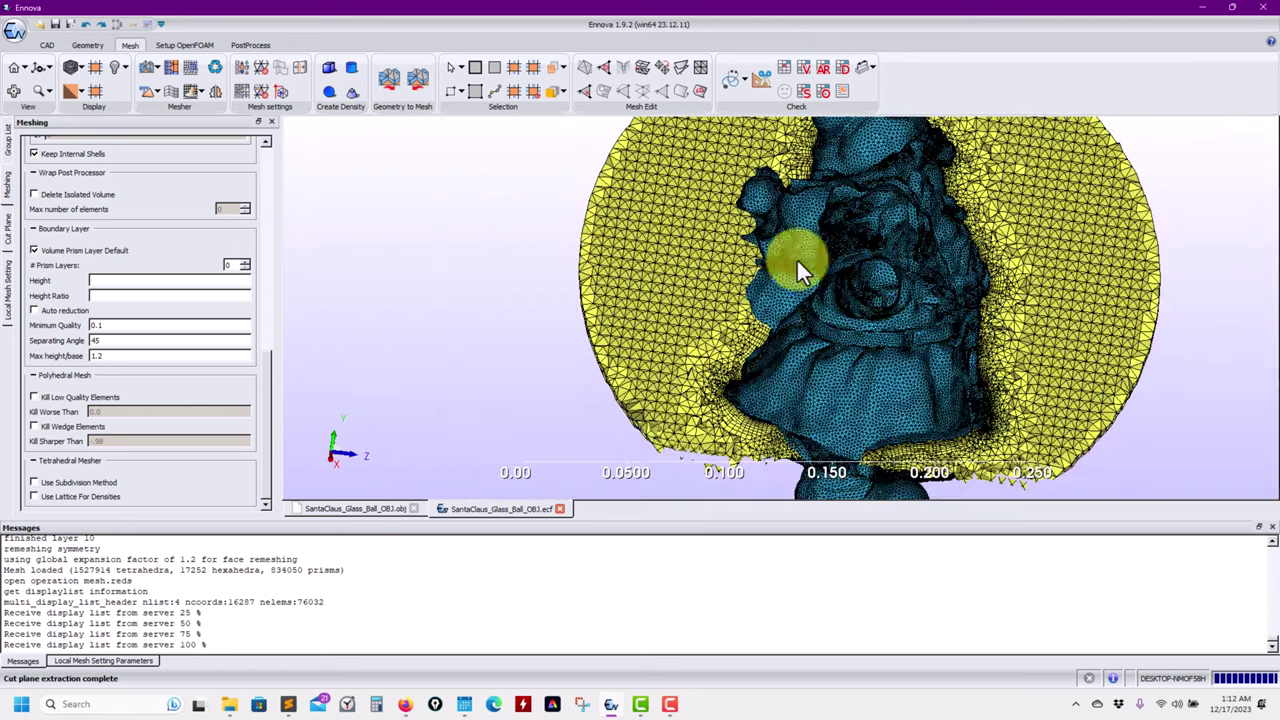
middle_click_drag(797, 266, 642, 294)
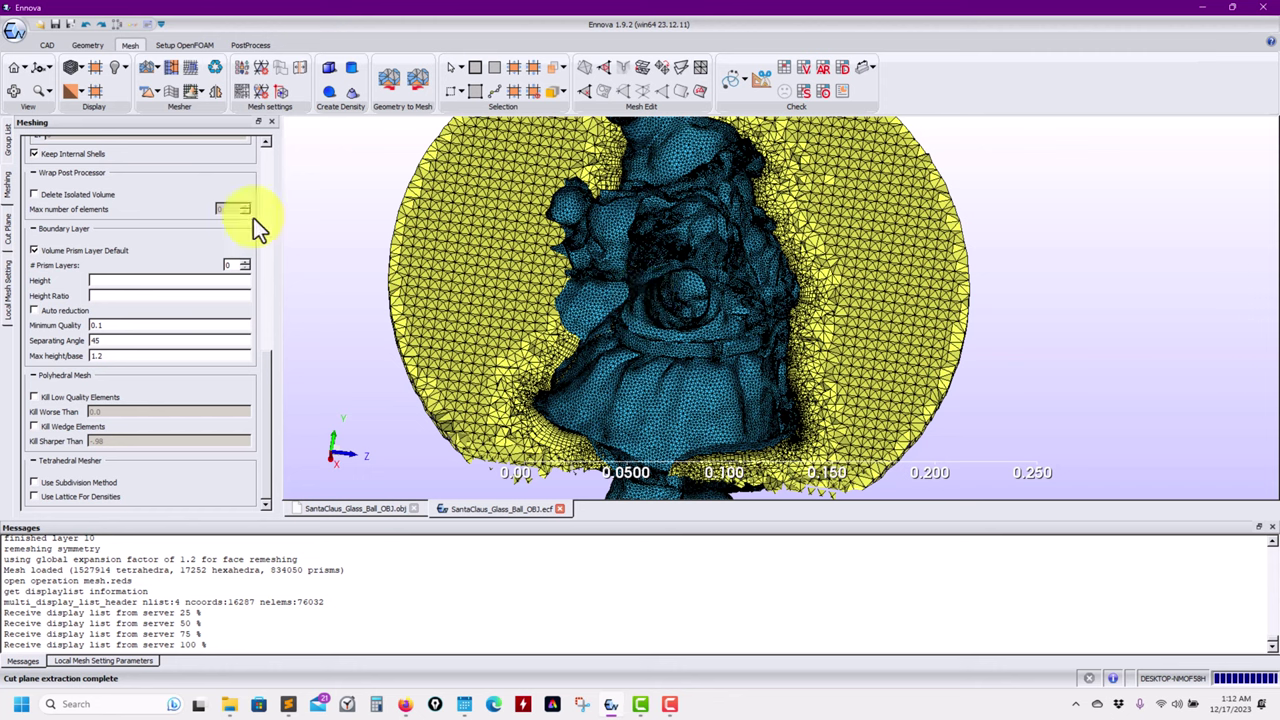
Generate a polyhedral mesh, clearing the existing volume mesh without saving it.
left_click(159, 90)
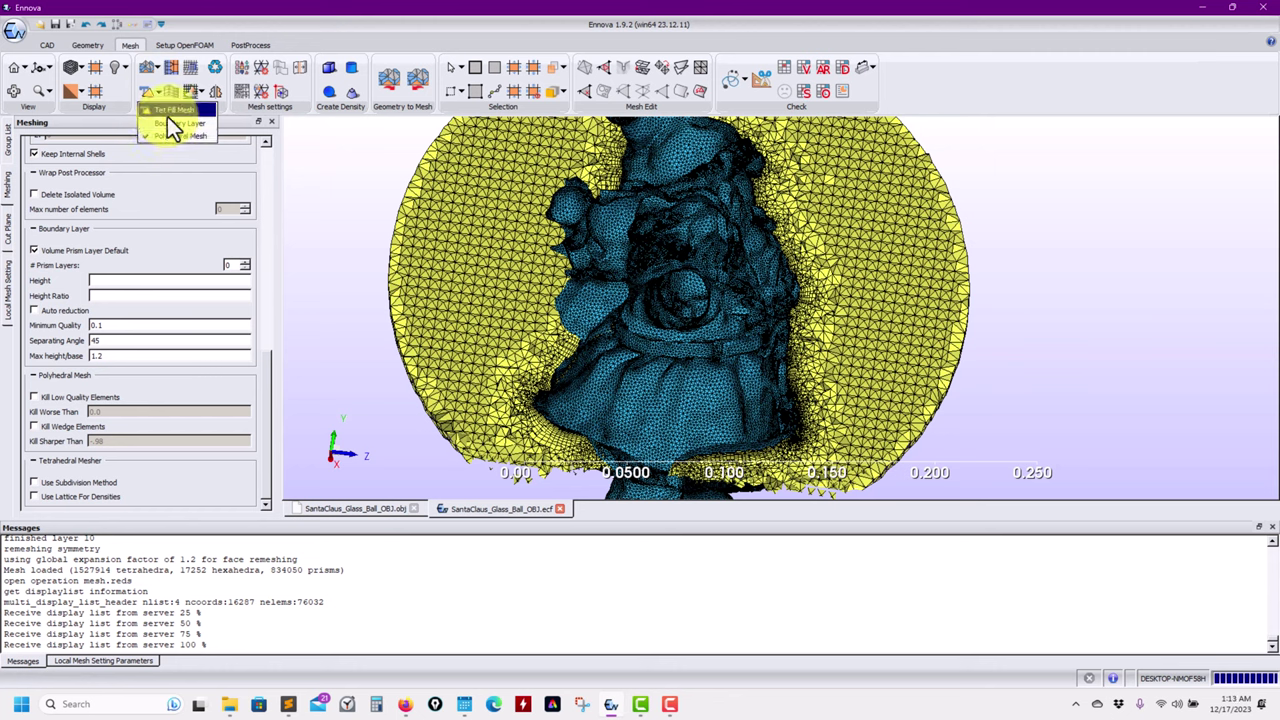
left_click(168, 115)
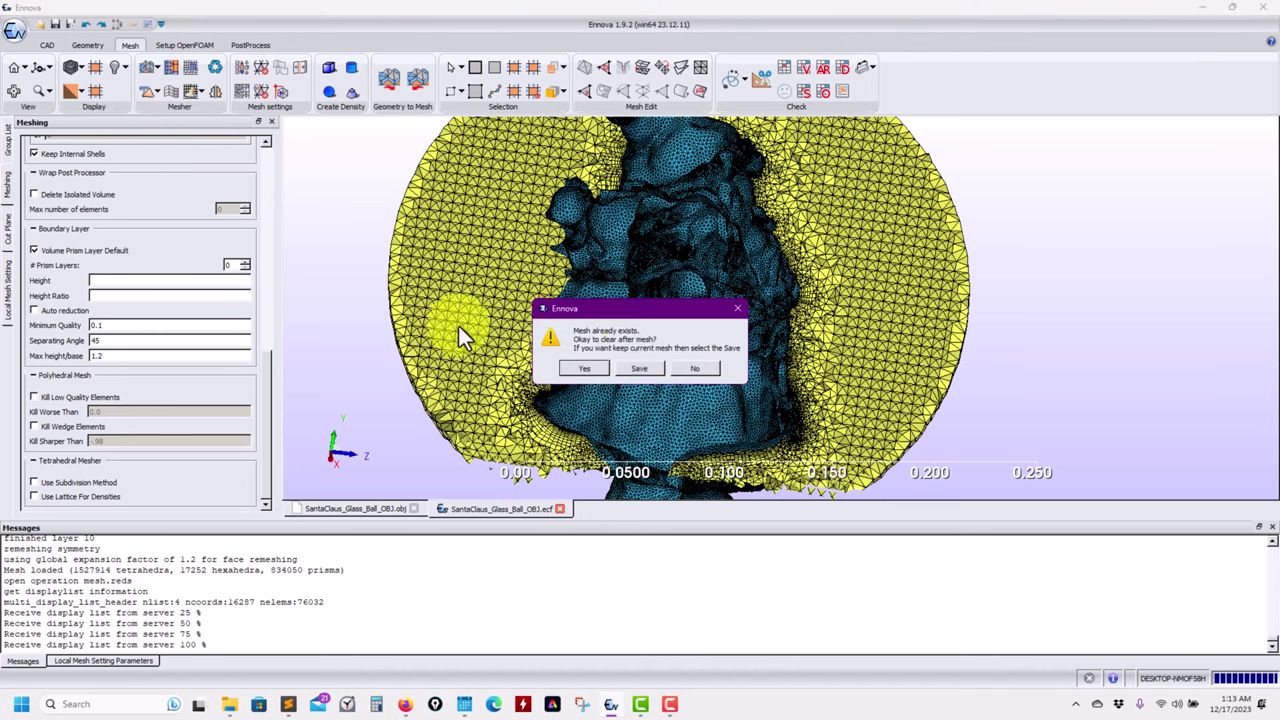
left_click(582, 366)
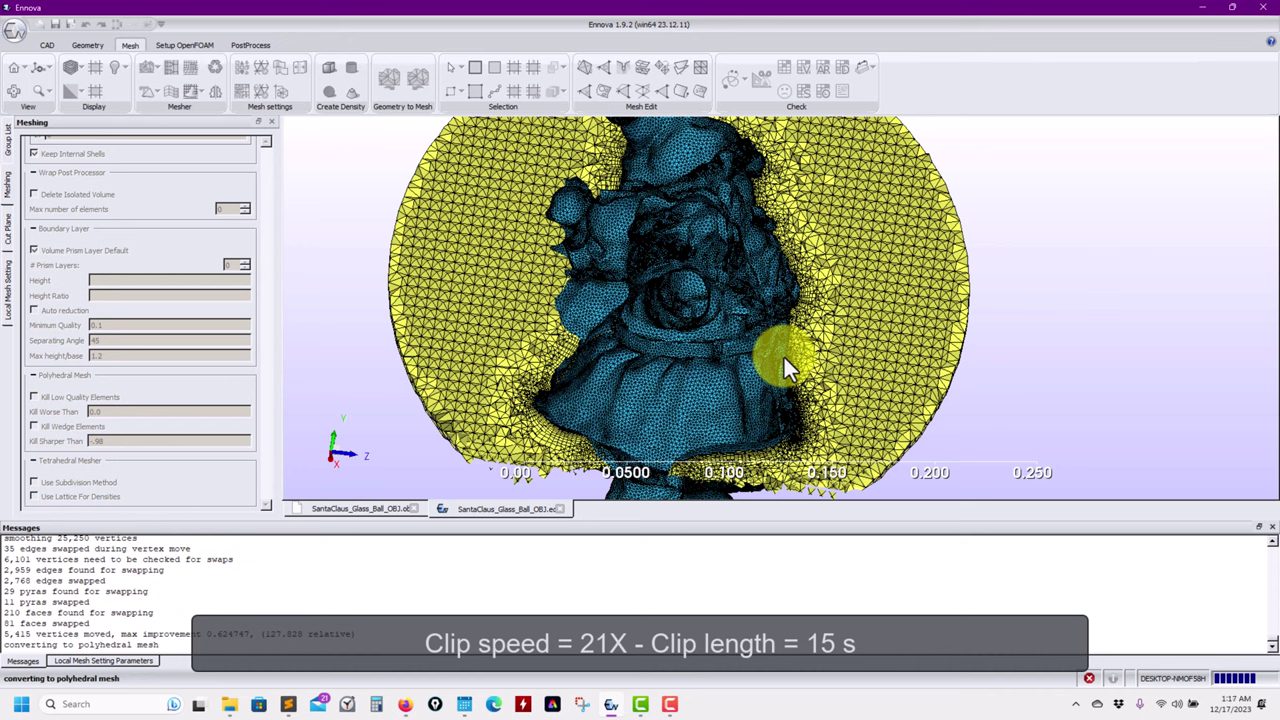
Extract an X-plane cut through the polyhedral volume mesh and show it without plane graphics or translucency.
left_click(418, 78)
left_click(7, 228)
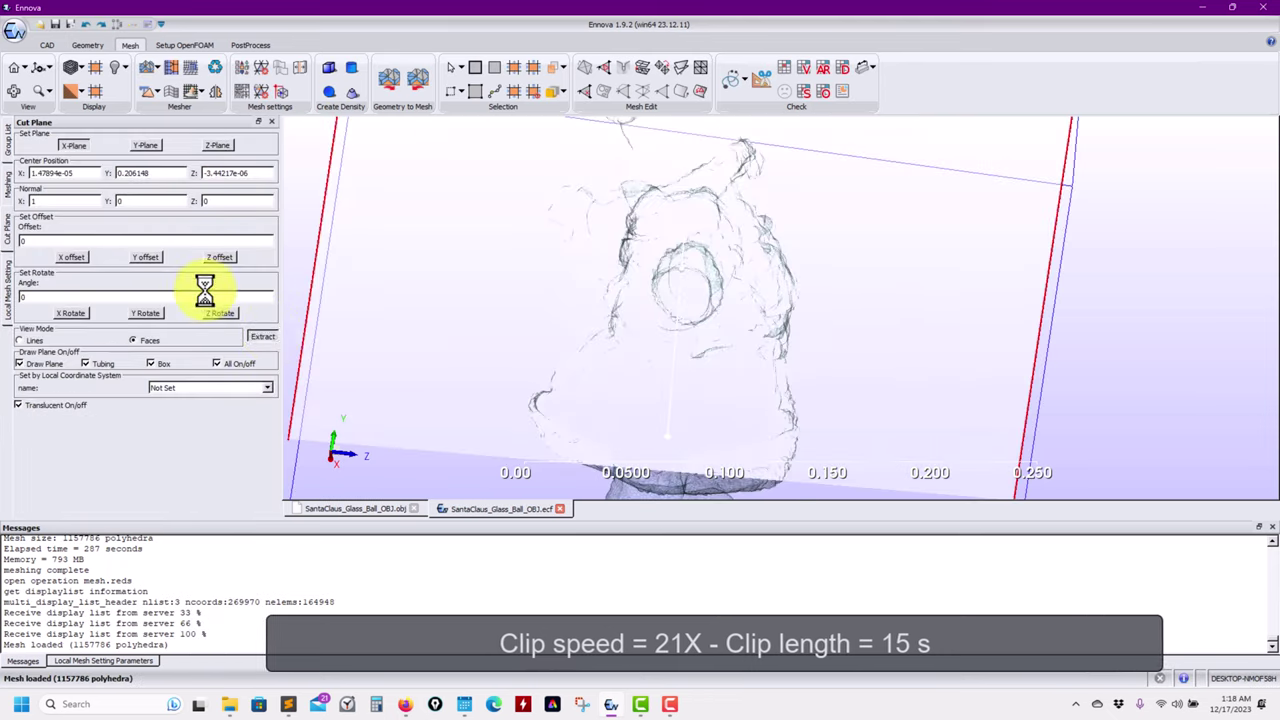
left_click(262, 336)
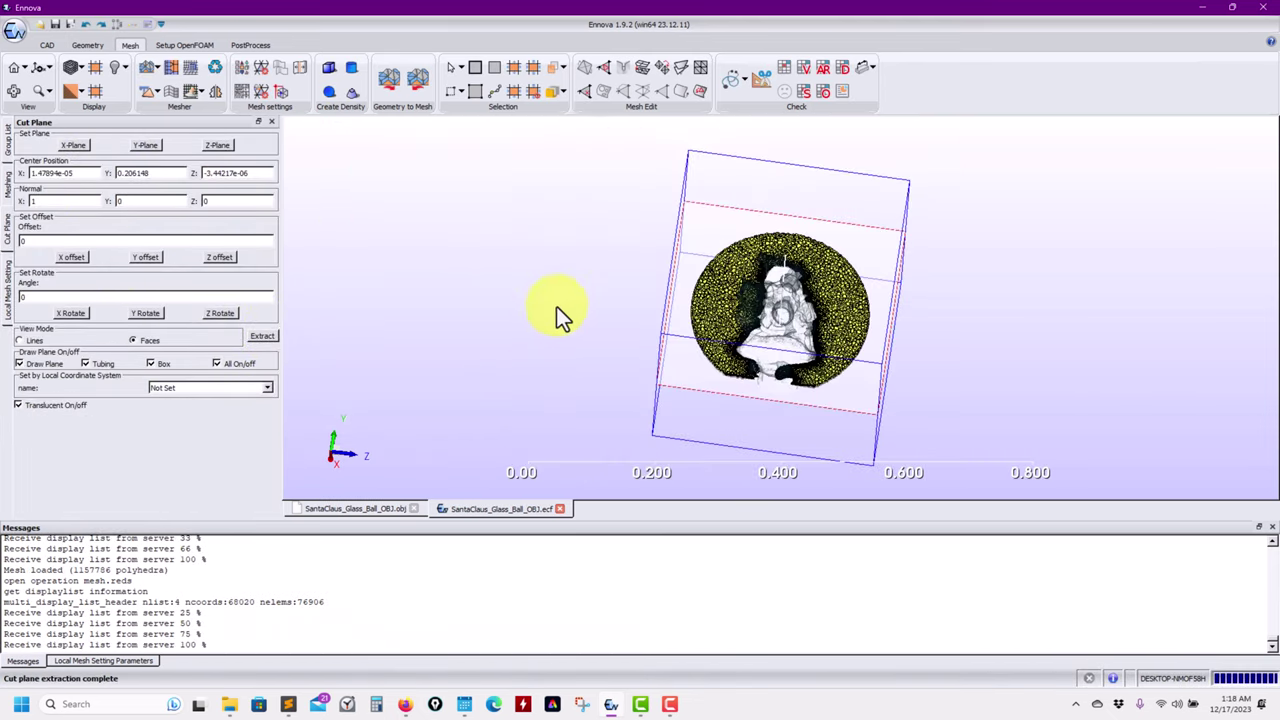
left_click_drag(556, 306, 544, 337)
scroll(544, 337, "up", 3)
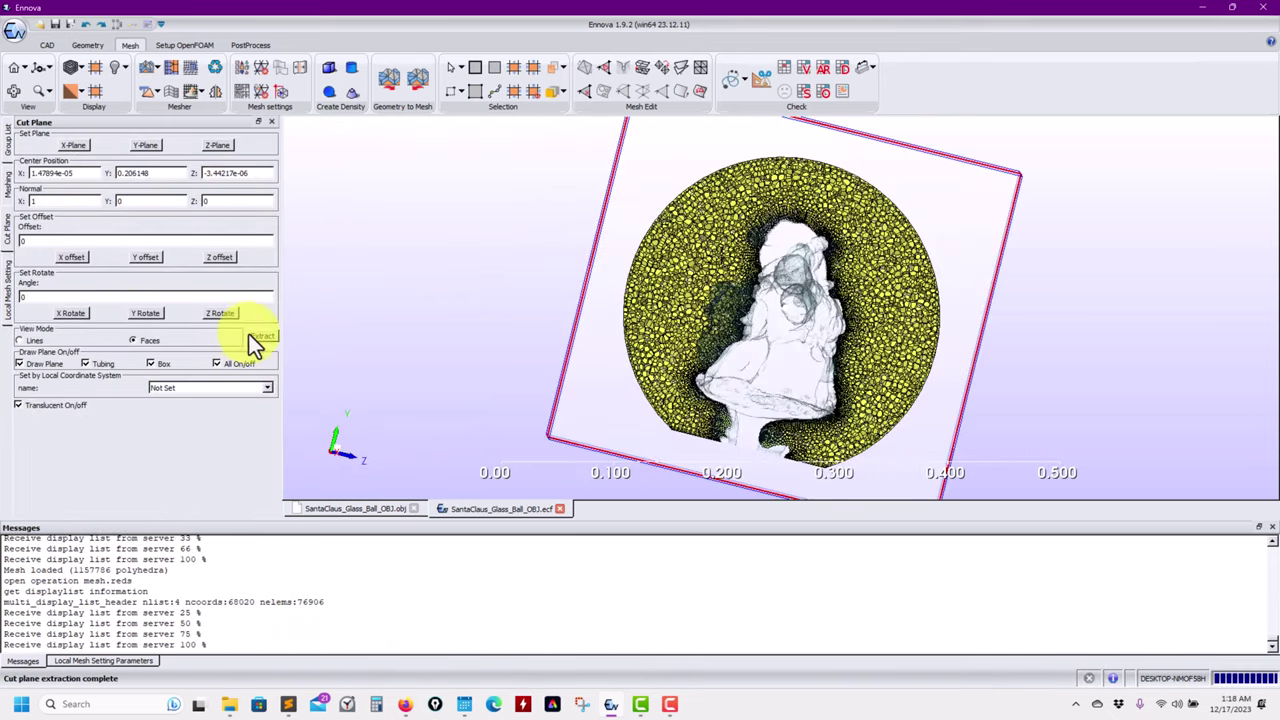
left_click(217, 364)
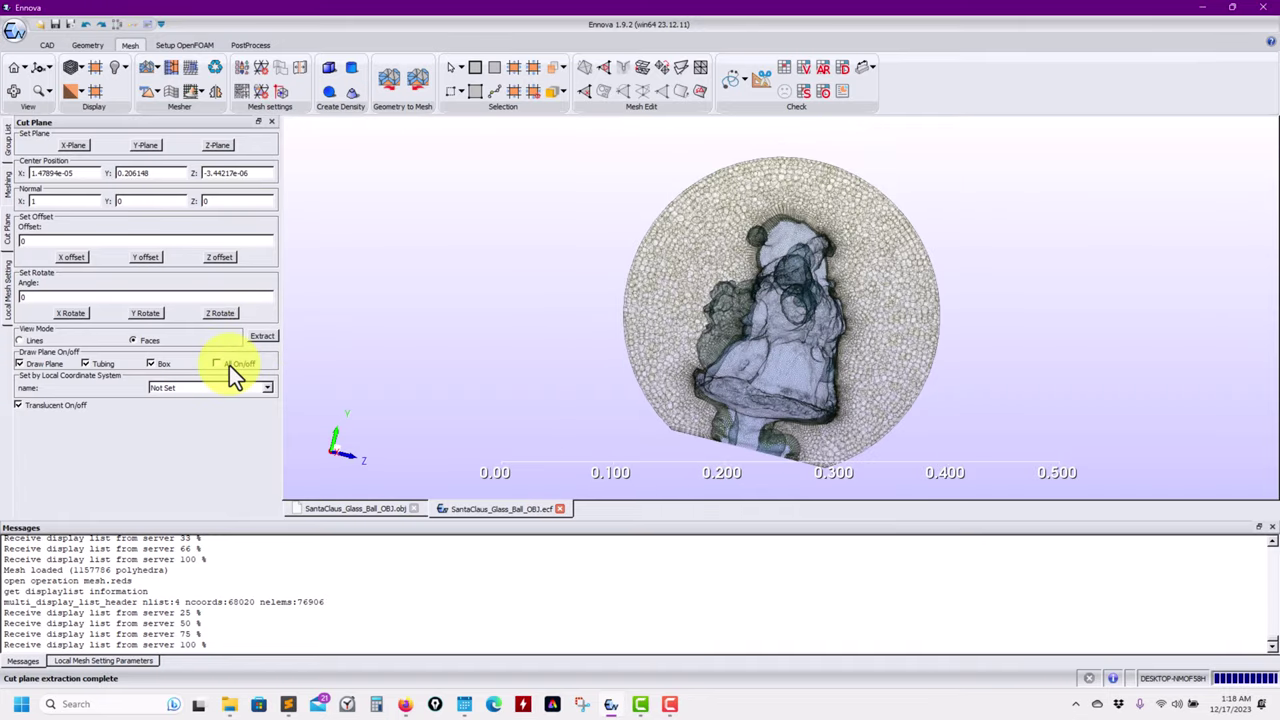
left_click(57, 405)
Examine the polyhedral cells and boundary layers around Santa's toys, coat and head on the X-plane cut.
scroll(693, 349, "up", 5)
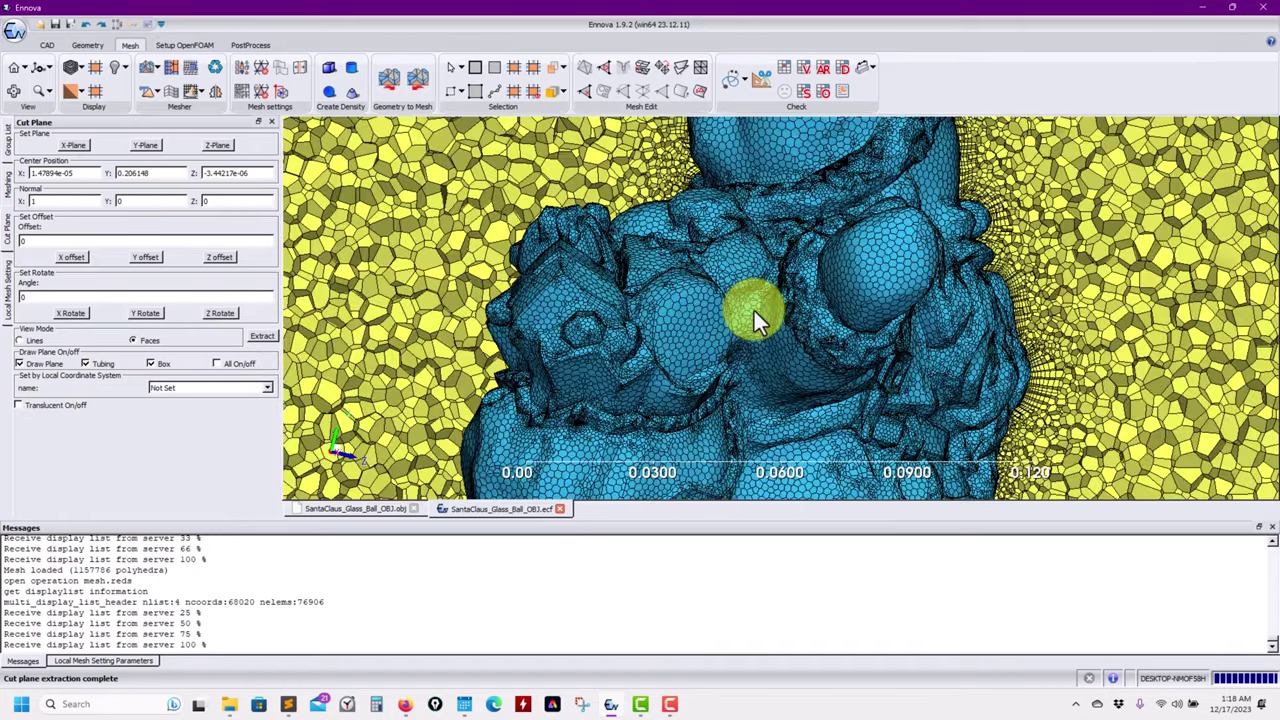
scroll(765, 330, "up", 3)
scroll(774, 334, "down", 4)
left_click_drag(794, 346, 322, 166)
scroll(700, 265, "down", 3)
scroll(819, 288, "down", 5)
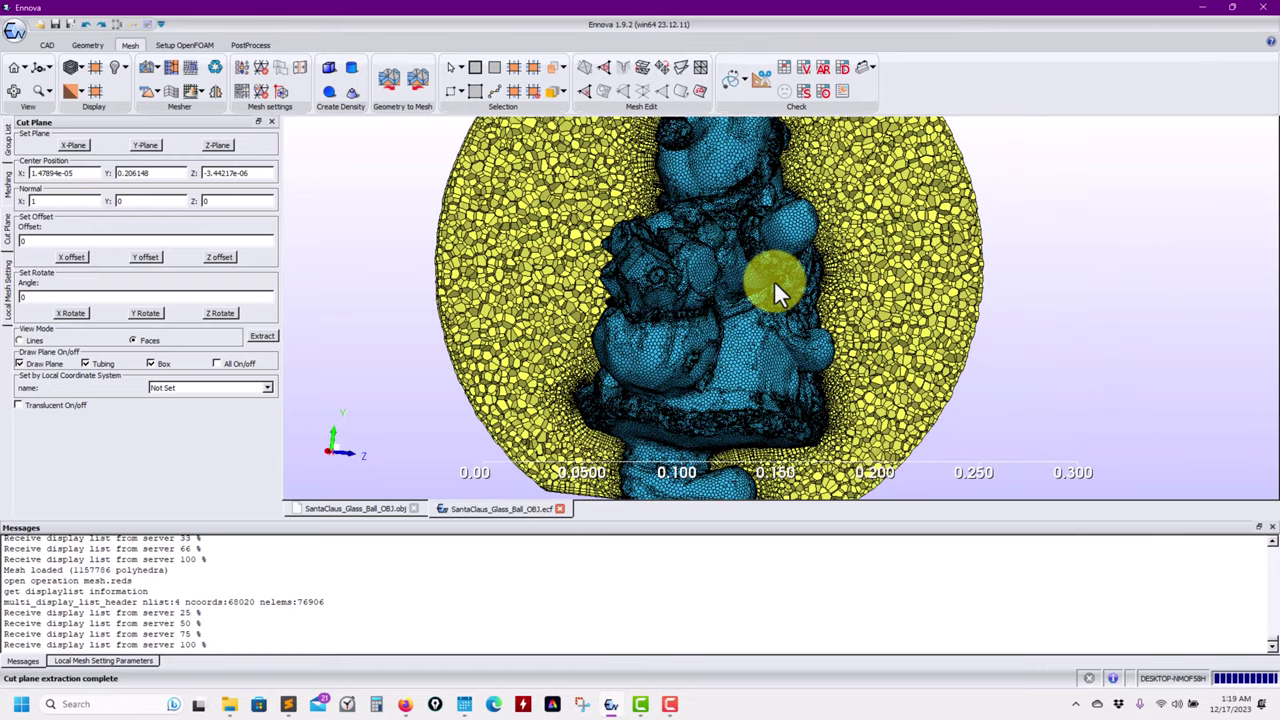
left_click_drag(774, 284, 830, 343)
scroll(770, 357, "up", 2)
scroll(771, 356, "up", 3)
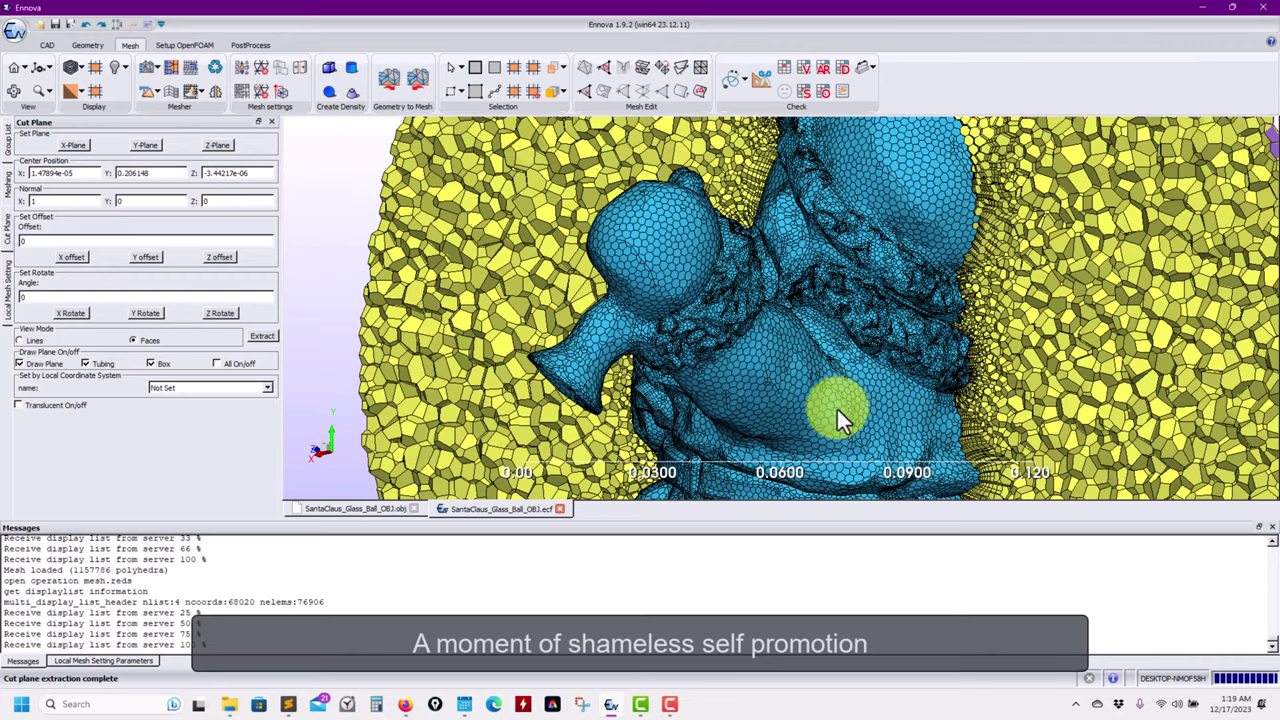
left_click_drag(837, 409, 779, 320)
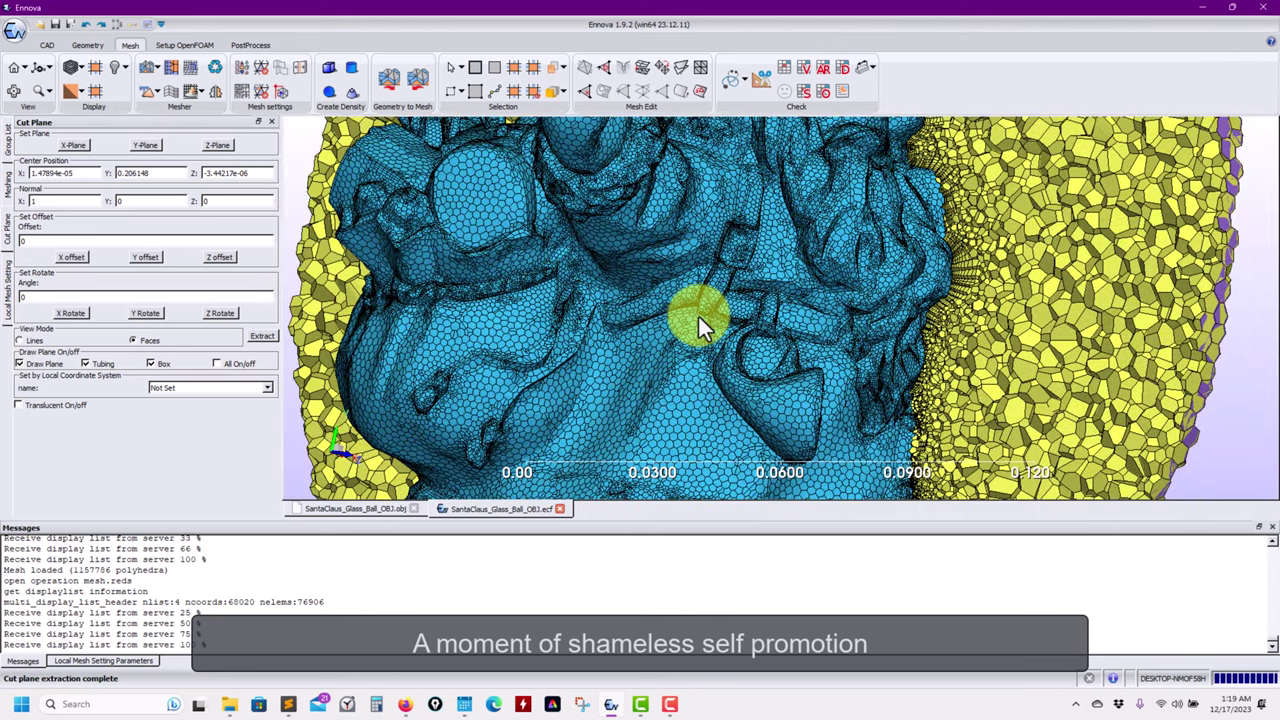